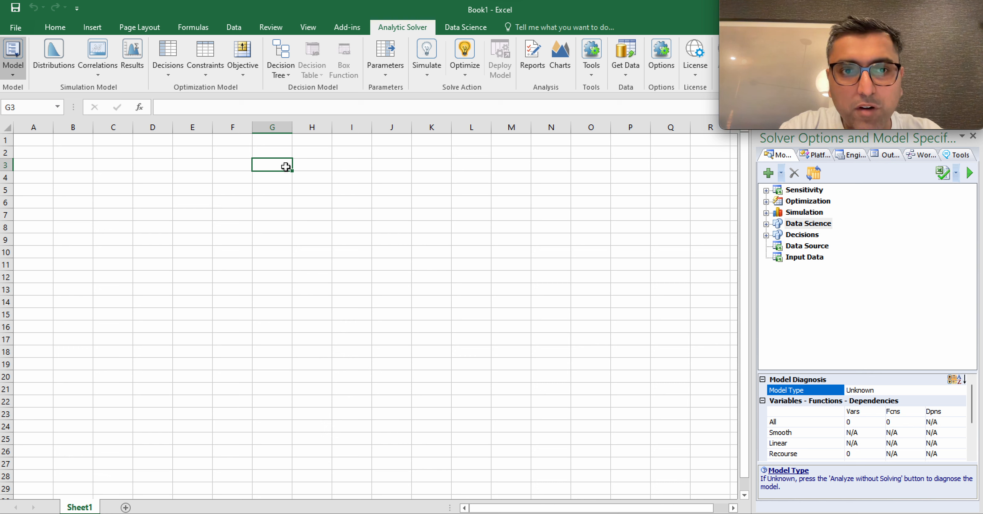
# Step: Enter the section labels "Given -" in cell A2 and "Uncertain -" in cell A6
pyautogui.click(35, 151)
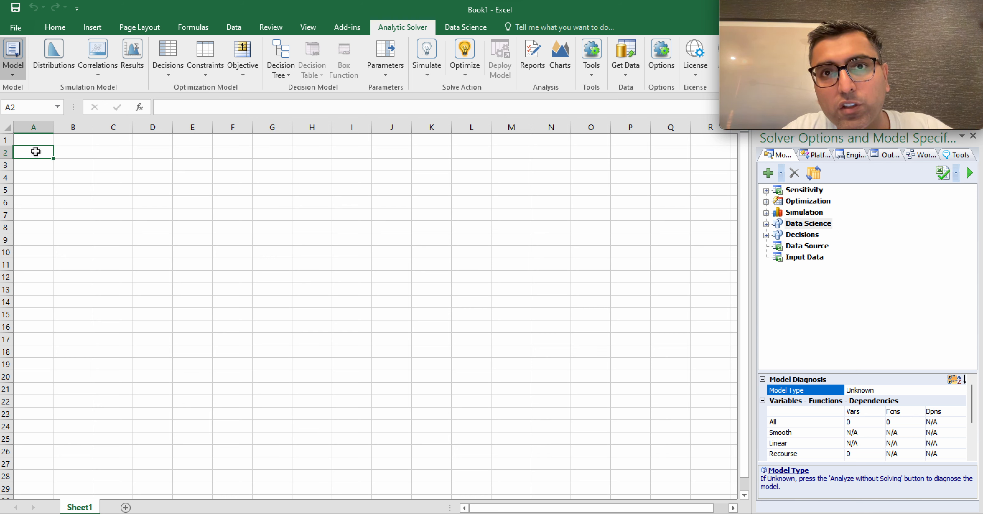
pyautogui.write('Given -')
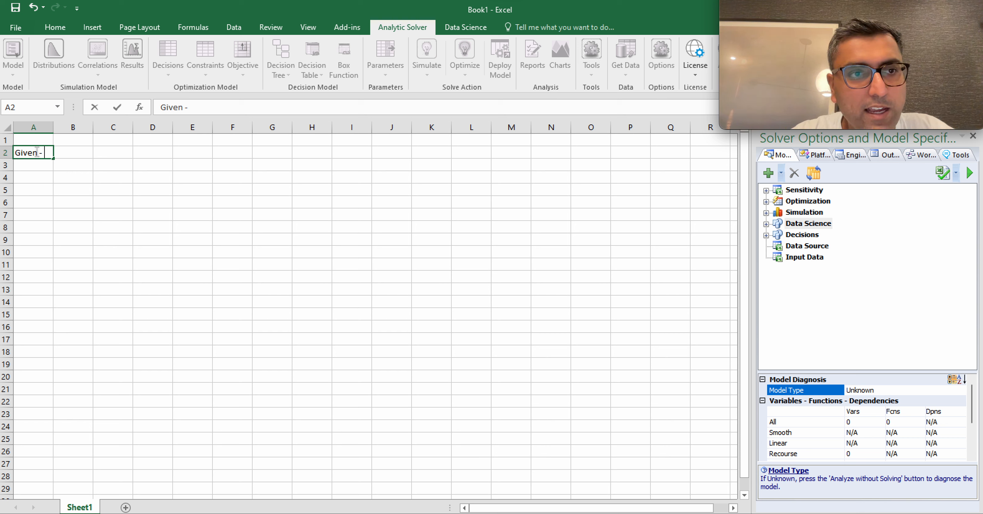
pyautogui.press('Return')
pyautogui.press('Return')
pyautogui.press('Return')
pyautogui.press('Return')
pyautogui.write('Uncertain 0')
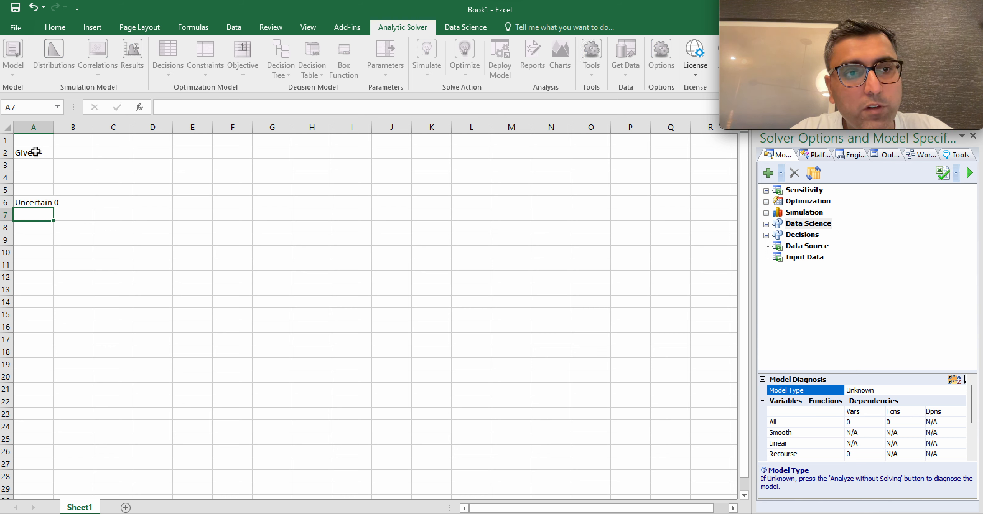
pyautogui.hotkey('ctrl', 'Return')
pyautogui.press('F2')
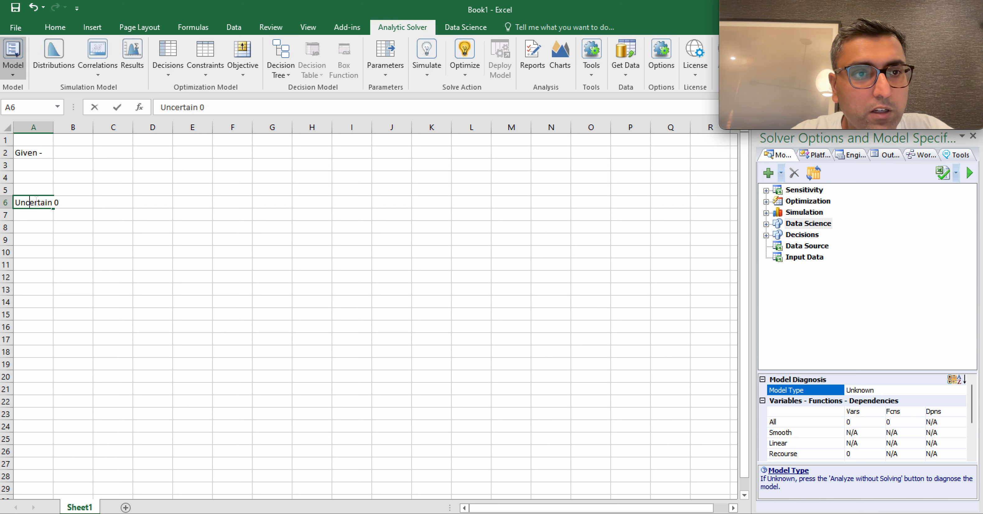
pyautogui.press('BackSpace')
pyautogui.write('-')
pyautogui.press('Return')
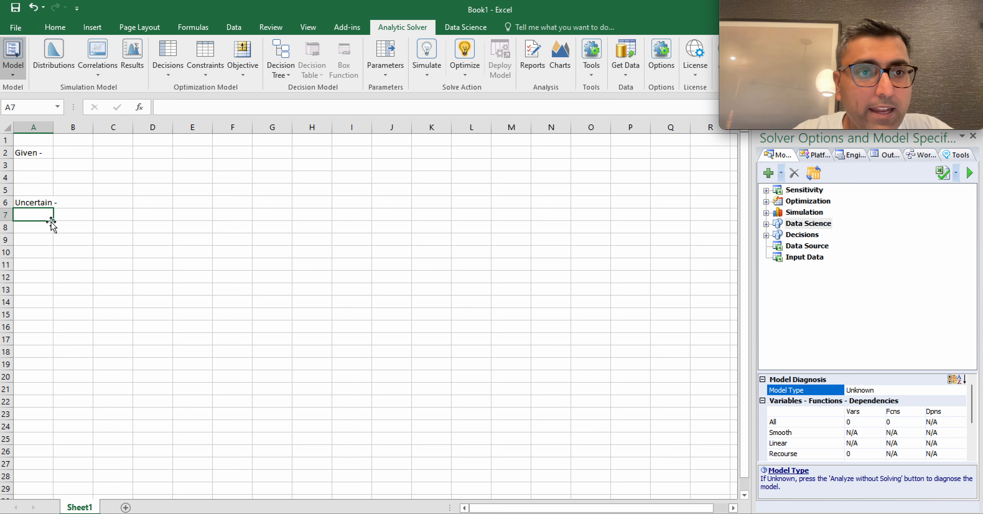
# Step: Enter the section label "Output -" in cell A11
pyautogui.click(36, 264)
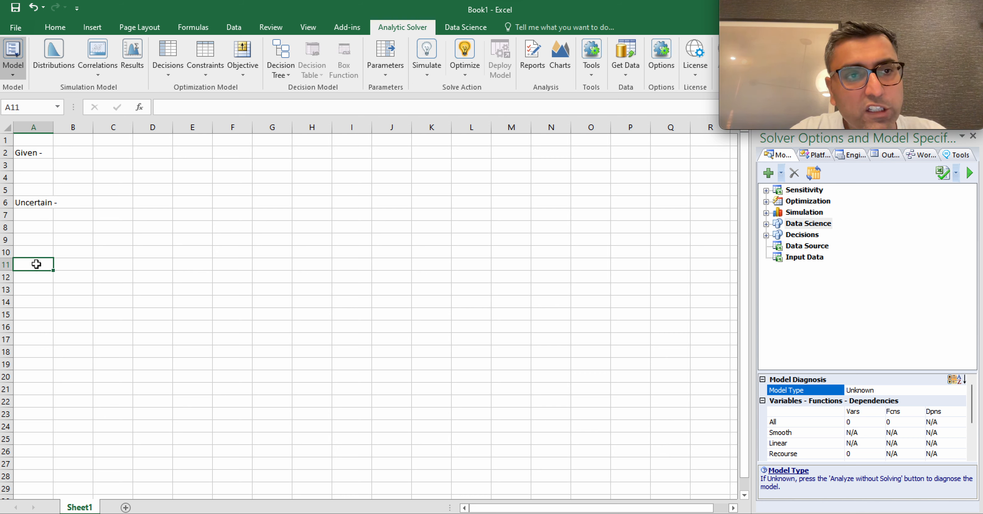
pyautogui.write('Profit')
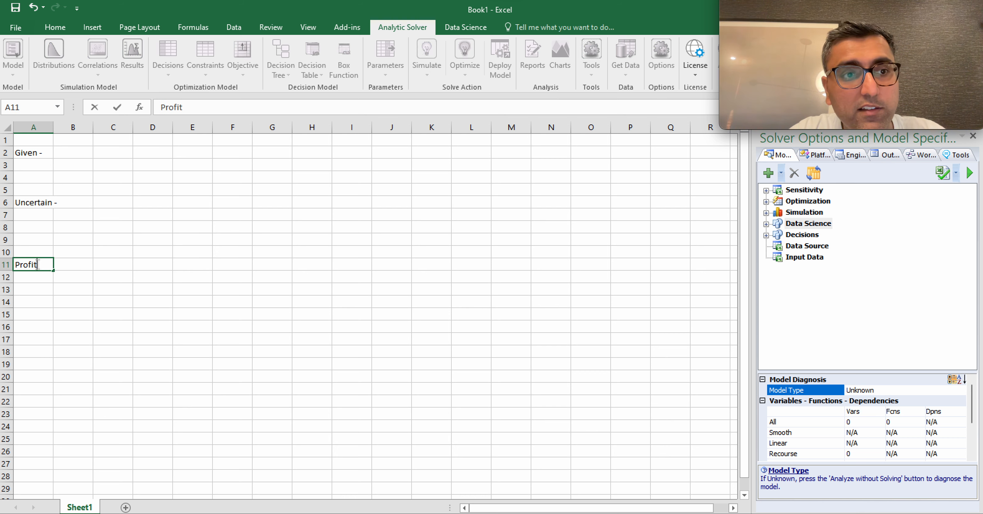
pyautogui.press('BackSpace')
pyautogui.press('BackSpace')
pyautogui.press('BackSpace')
pyautogui.press('BackSpace')
pyautogui.press('BackSpace')
pyautogui.press('BackSpace')
pyautogui.write('O')
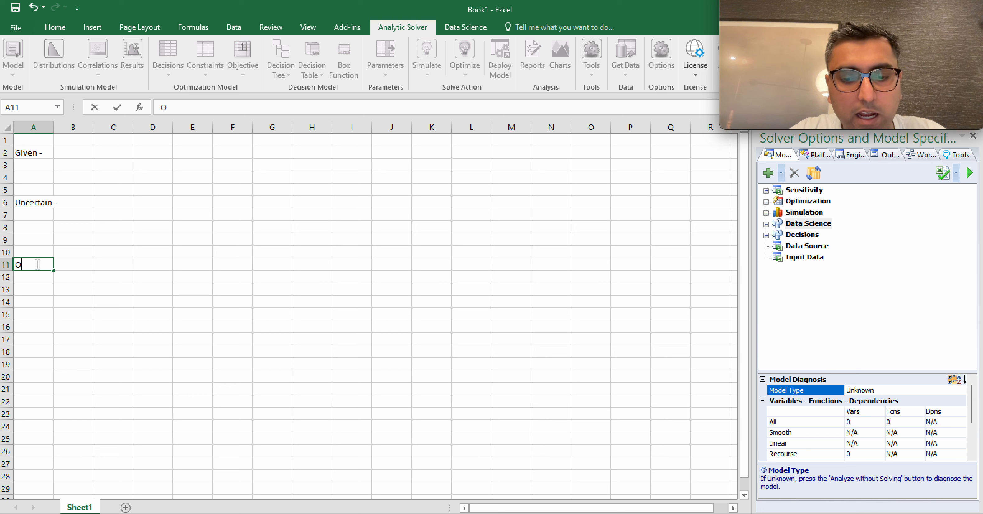
pyautogui.write('utput -')
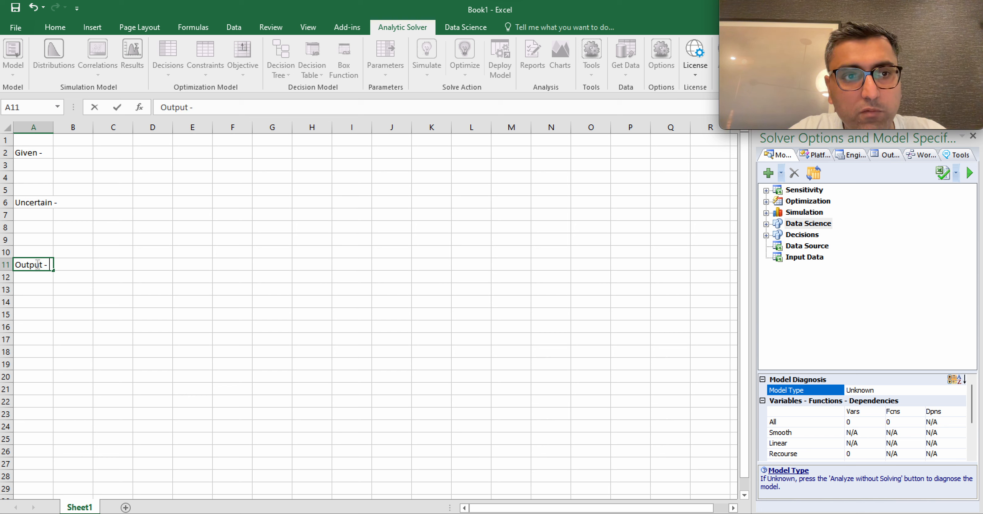
pyautogui.press('Return')
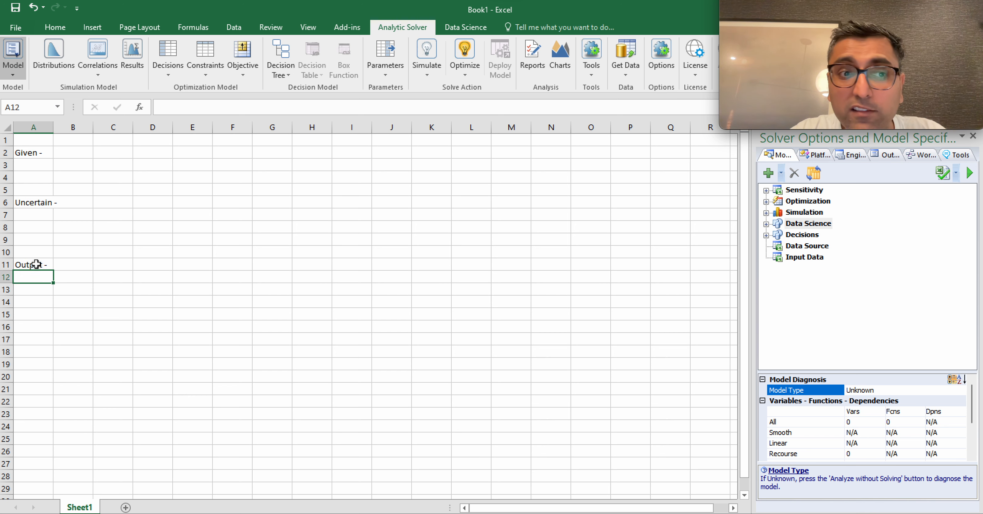
pyautogui.click(39, 317)
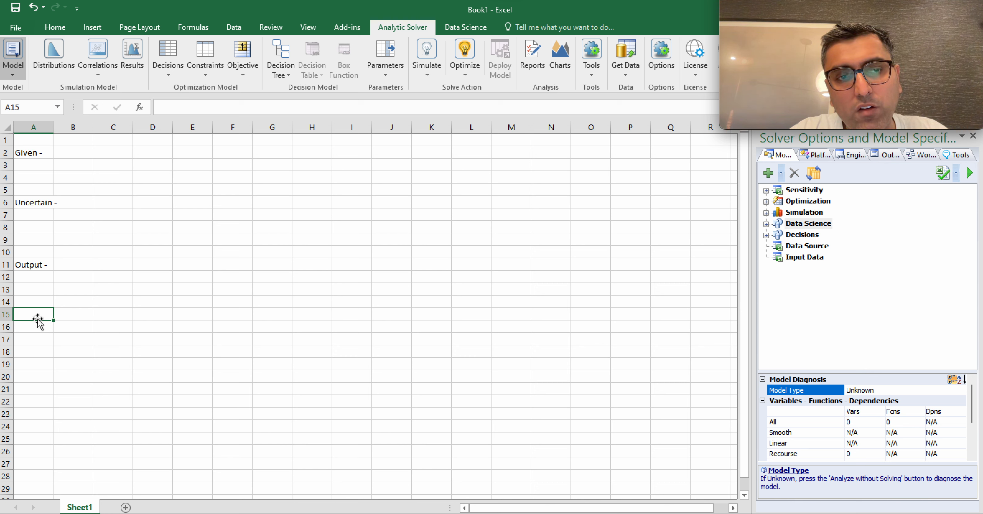
pyautogui.click(32, 265)
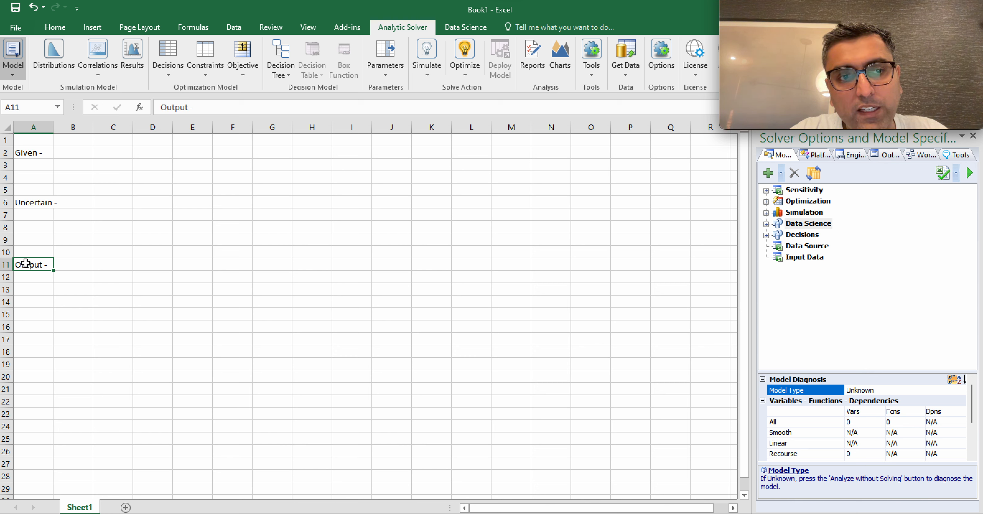
pyautogui.click(34, 302)
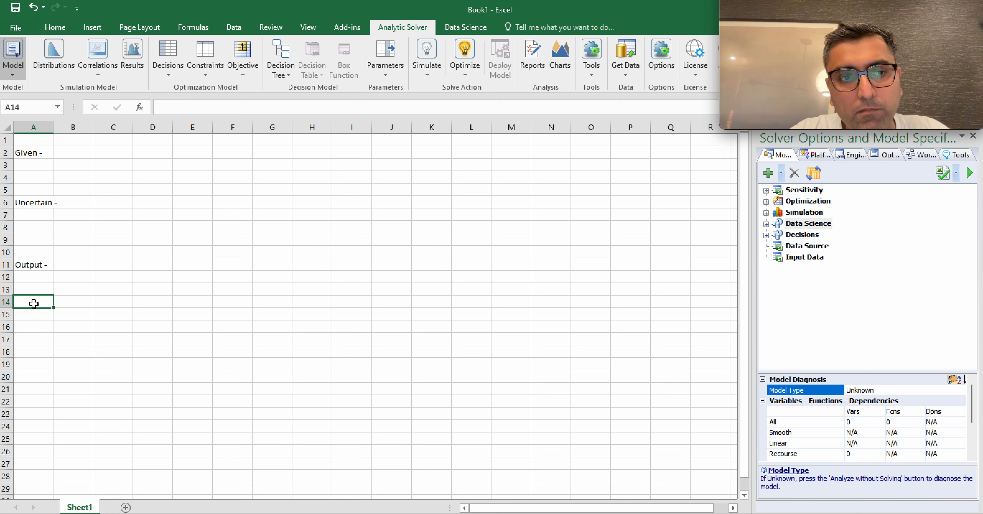
pyautogui.click(35, 202)
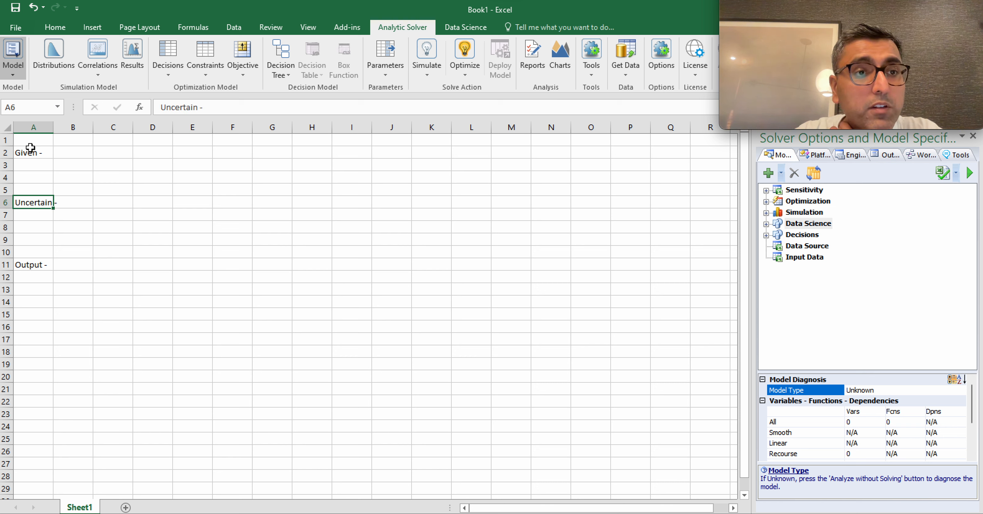
pyautogui.click(30, 153)
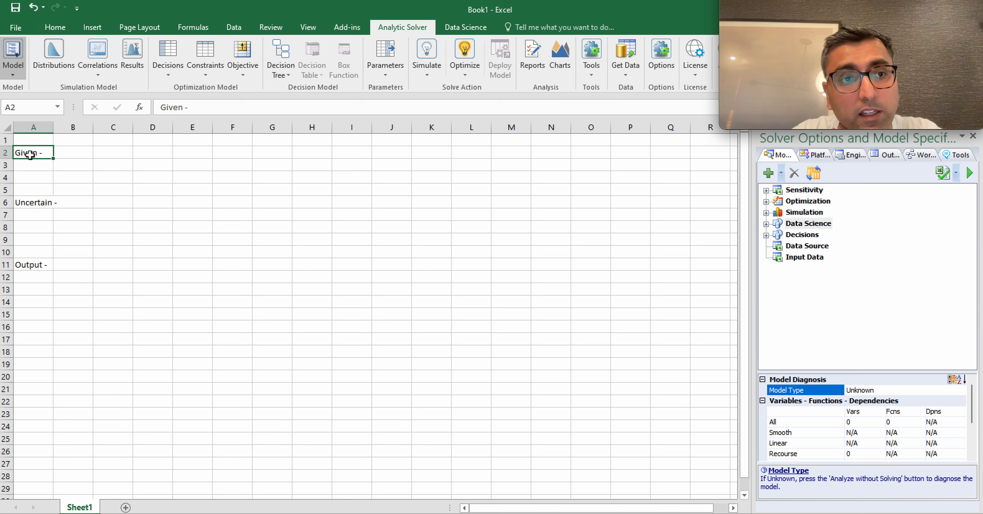
pyautogui.click(36, 304)
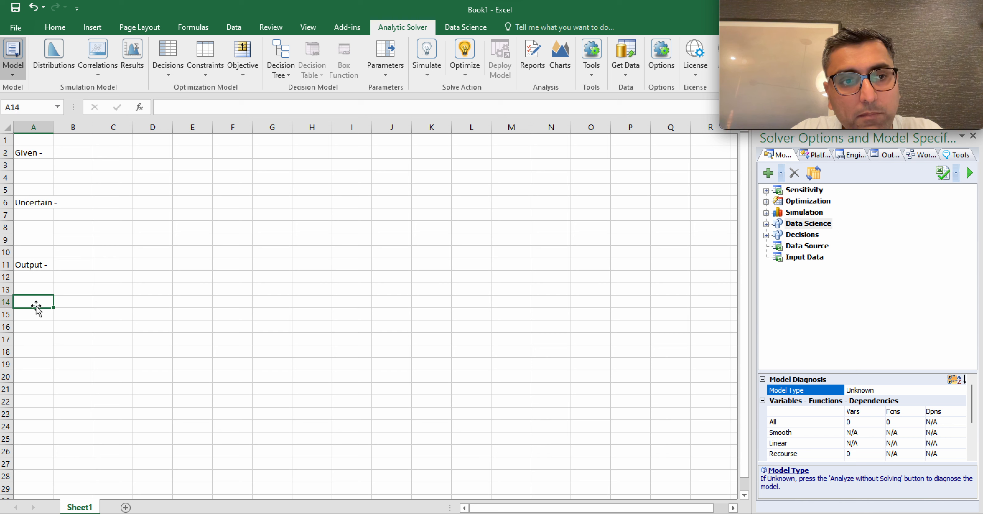
# Step: Enter the label "Business metrics" in cell A16 and "Expected profits" beneath it in A17
pyautogui.click(35, 326)
pyautogui.write('Busin')
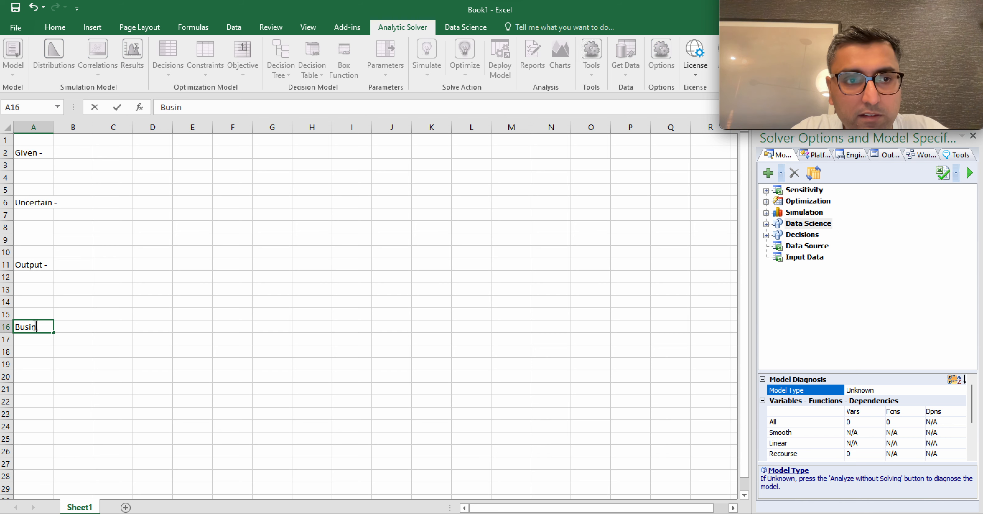
pyautogui.write('ess metris')
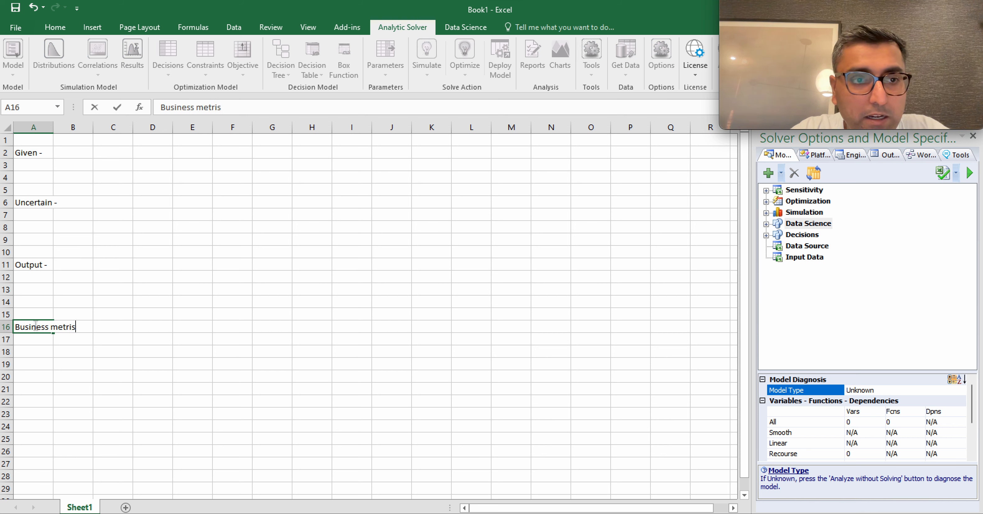
pyautogui.write('s')
pyautogui.press('Return')
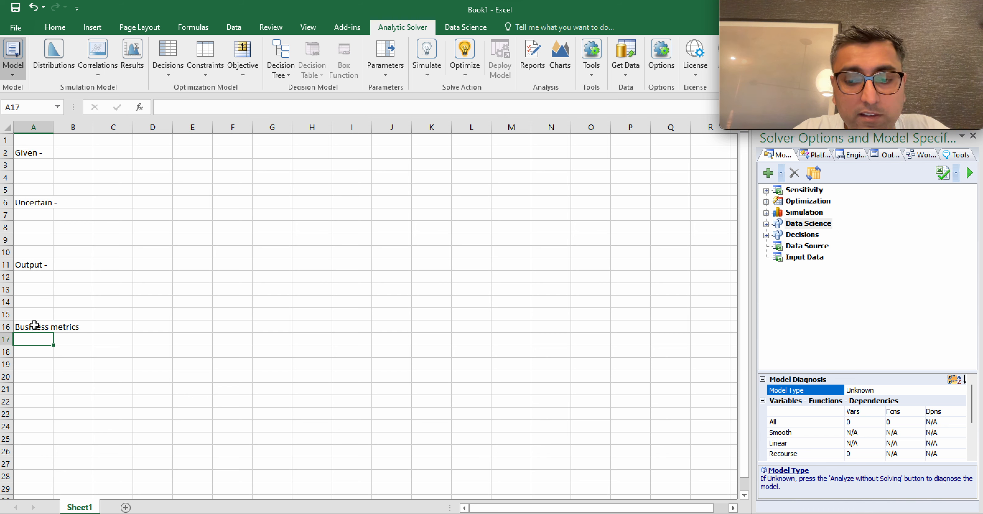
pyautogui.write('Expec')
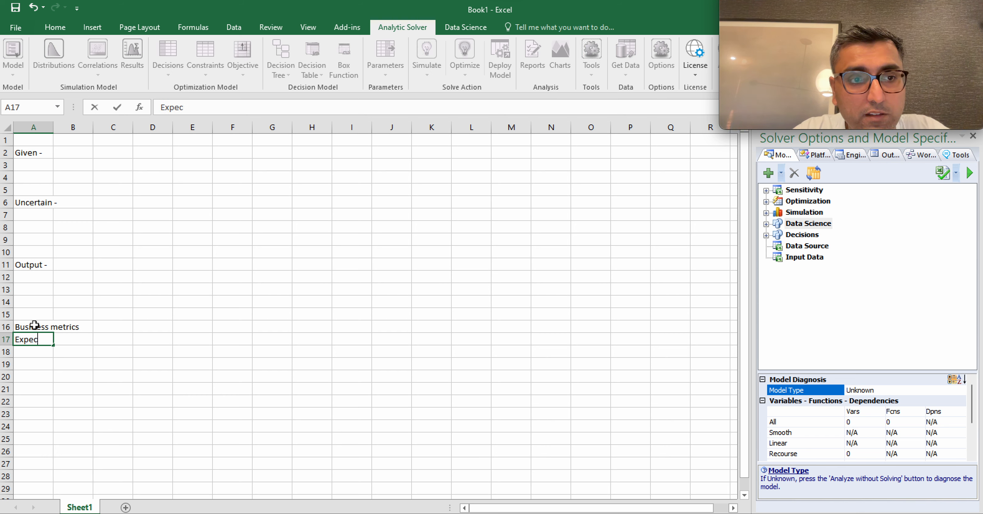
pyautogui.write('ted profits')
pyautogui.press('Return')
# Step: Enter "Profits" in cell A12, directly below the Output label
pyautogui.press('Up')
pyautogui.press('Up')
pyautogui.press('Up')
pyautogui.press('Up')
pyautogui.press('Up')
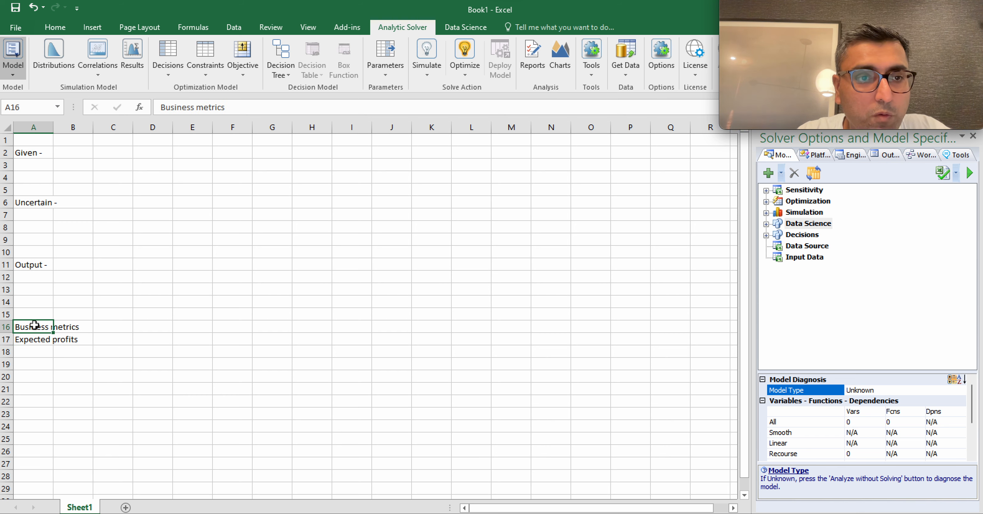
pyautogui.press('Up')
pyautogui.write('Profits')
pyautogui.press('Return')
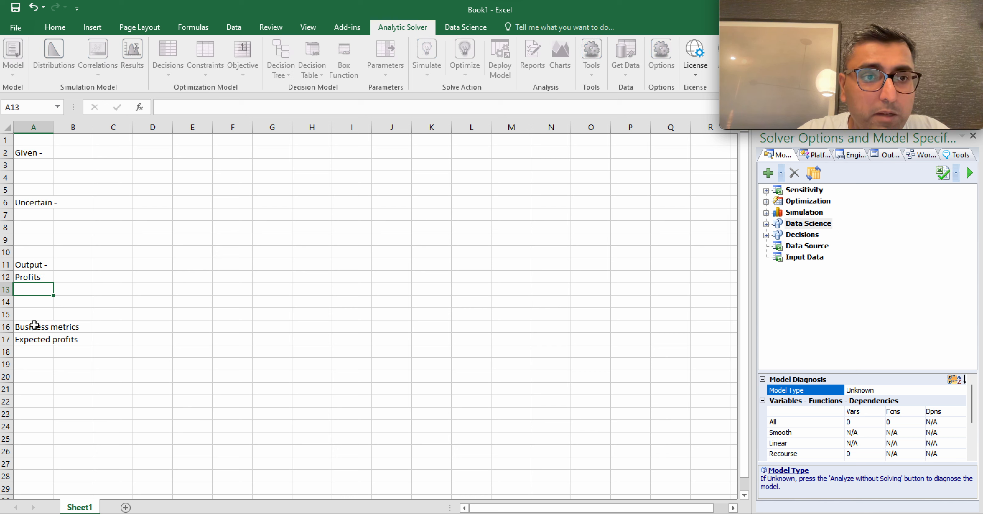
pyautogui.press('Return')
pyautogui.press('Down')
pyautogui.press('Down')
pyautogui.press('Down')
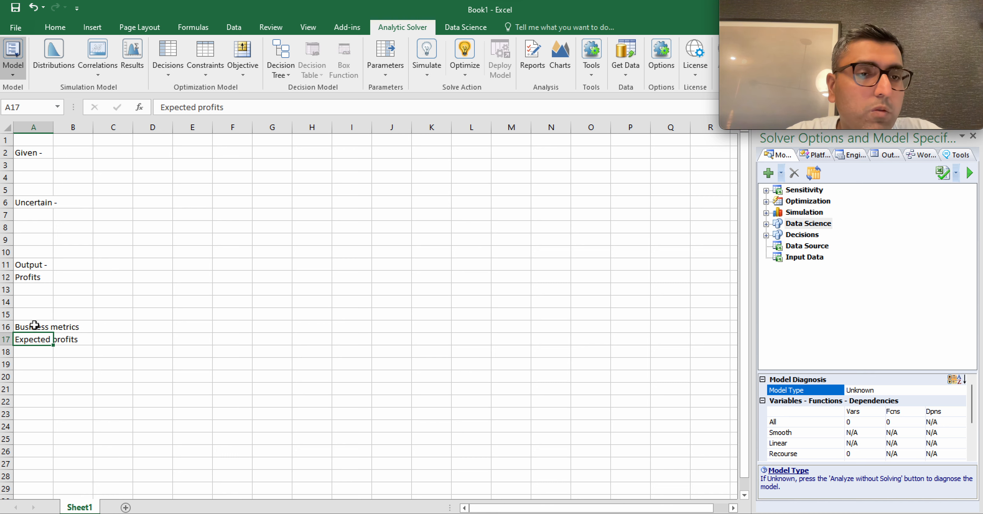
# Step: Bold the Given, Uncertain, Output and Business metrics headings, and widen column A to fit its labels
pyautogui.click(23, 153)
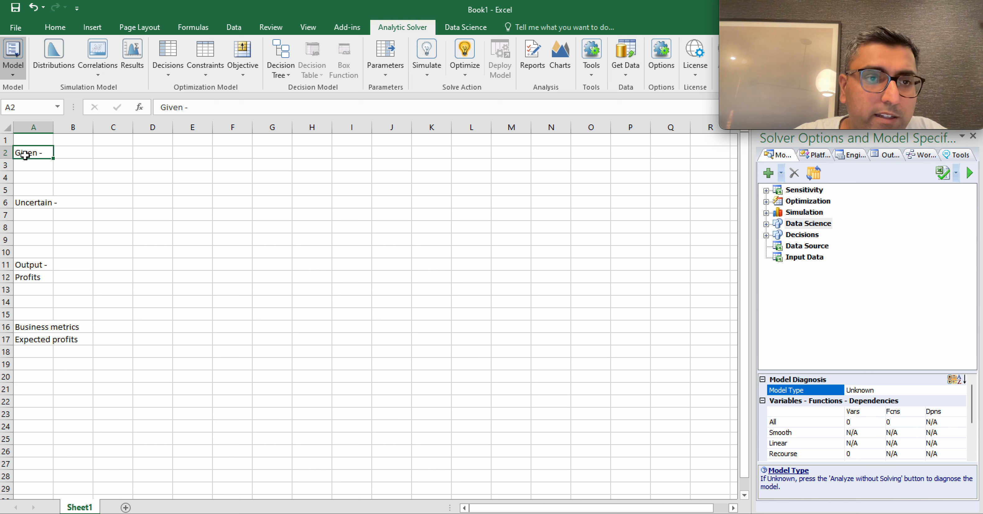
pyautogui.hotkey('ctrl', 'b')
pyautogui.click(28, 204)
pyautogui.hotkey('ctrl', 'b')
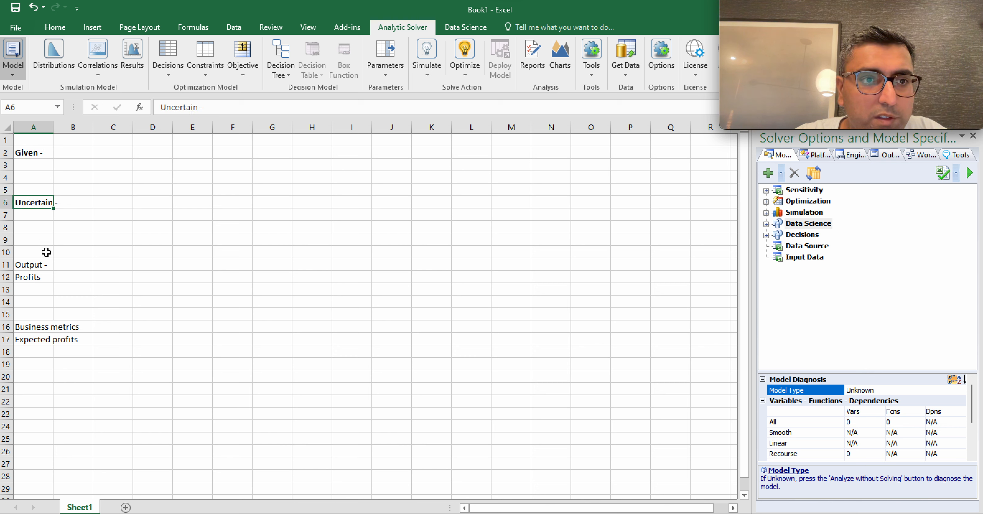
pyautogui.click(28, 264)
pyautogui.hotkey('ctrl', 'b')
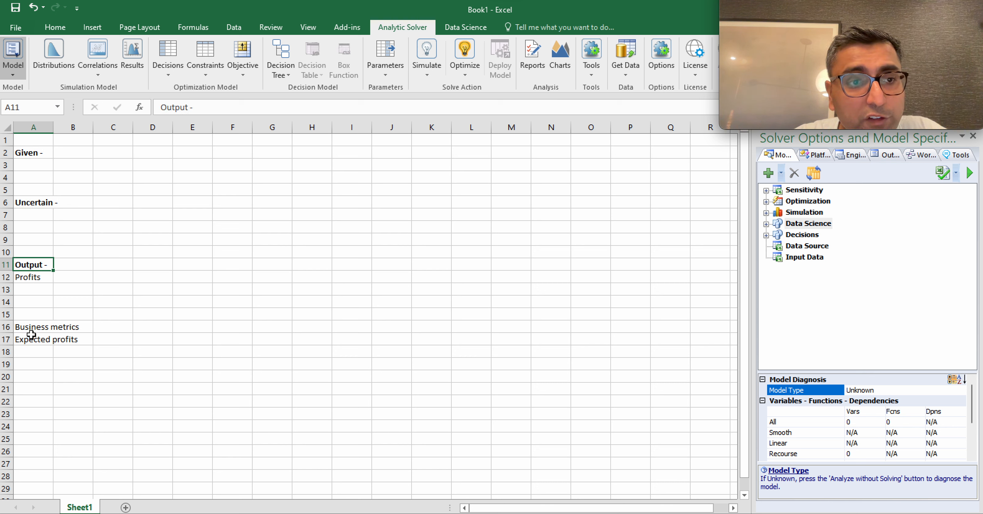
pyautogui.click(26, 328)
pyautogui.hotkey('ctrl', 'b')
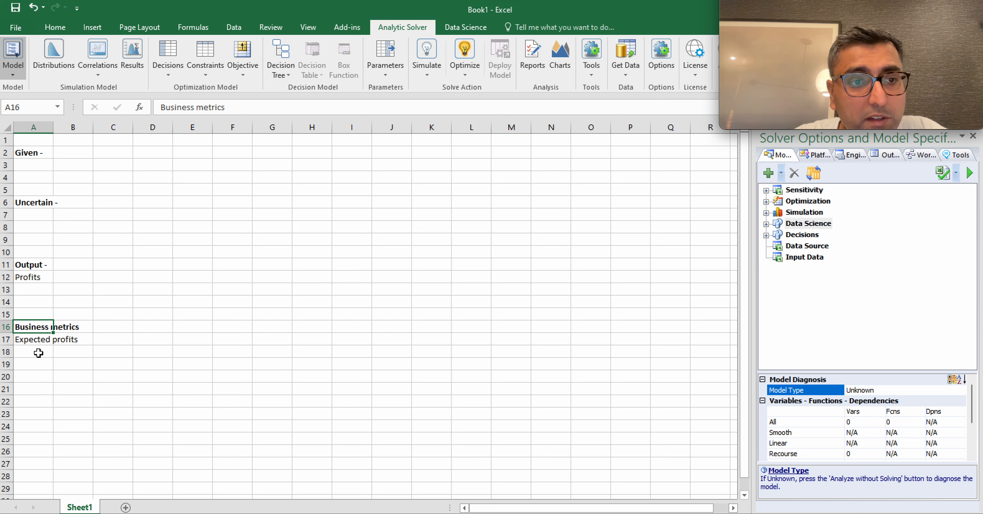
pyautogui.moveTo(53, 127); pyautogui.dragTo(107, 133)
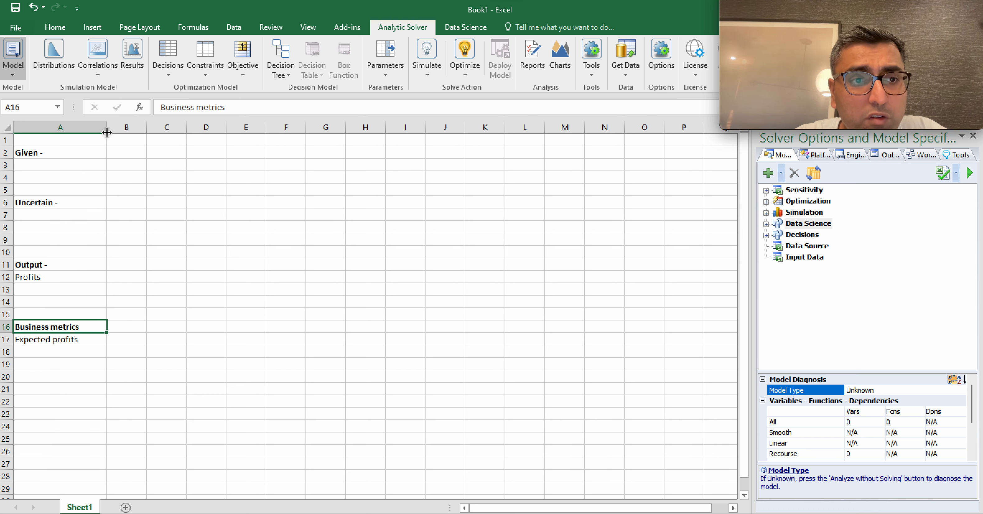
pyautogui.click(25, 139)
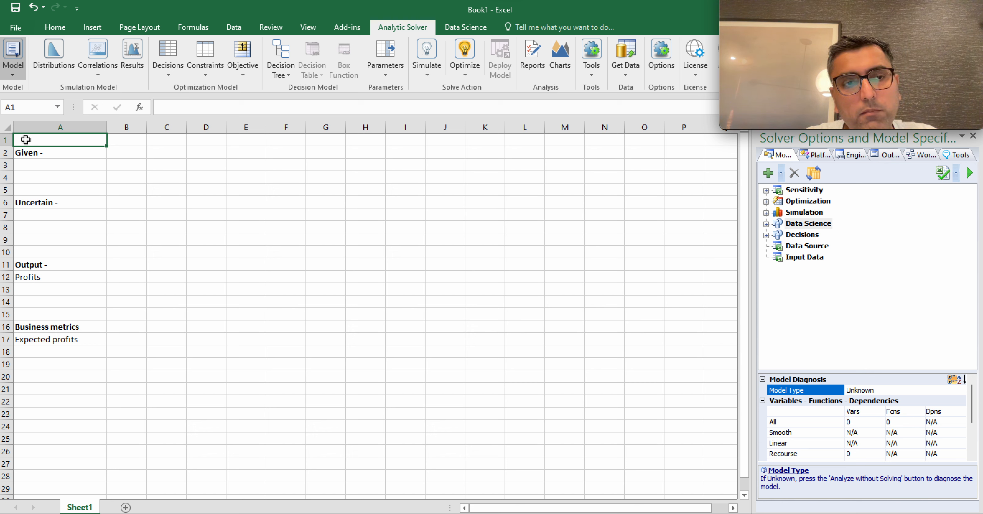
pyautogui.moveTo(27, 151); pyautogui.dragTo(44, 386)
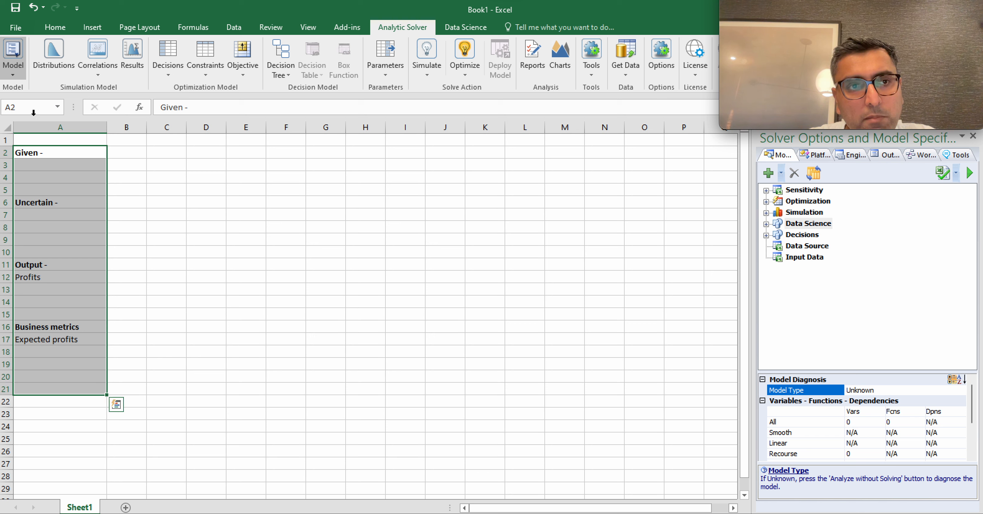
# Step: Enter the title "Coffee shop owner trying to estimate expected profits from a new item they are selling ( Yogurt )" in cell A1 and bold it
pyautogui.click(28, 140)
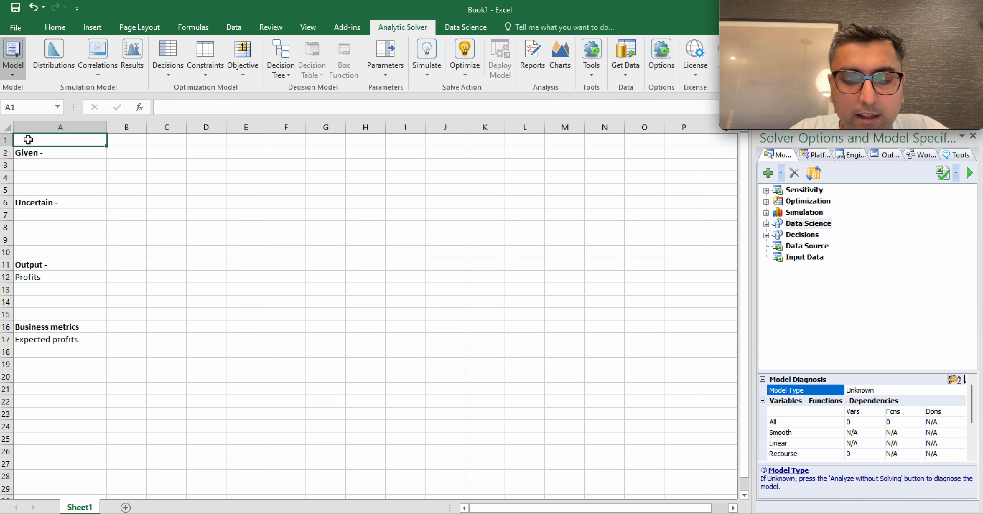
pyautogui.write('Coffee')
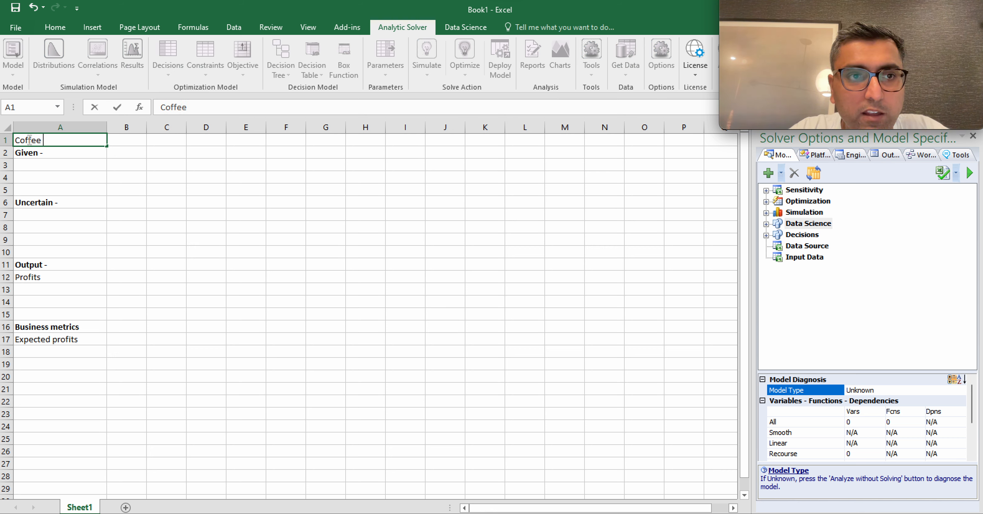
pyautogui.write(' shop owner t')
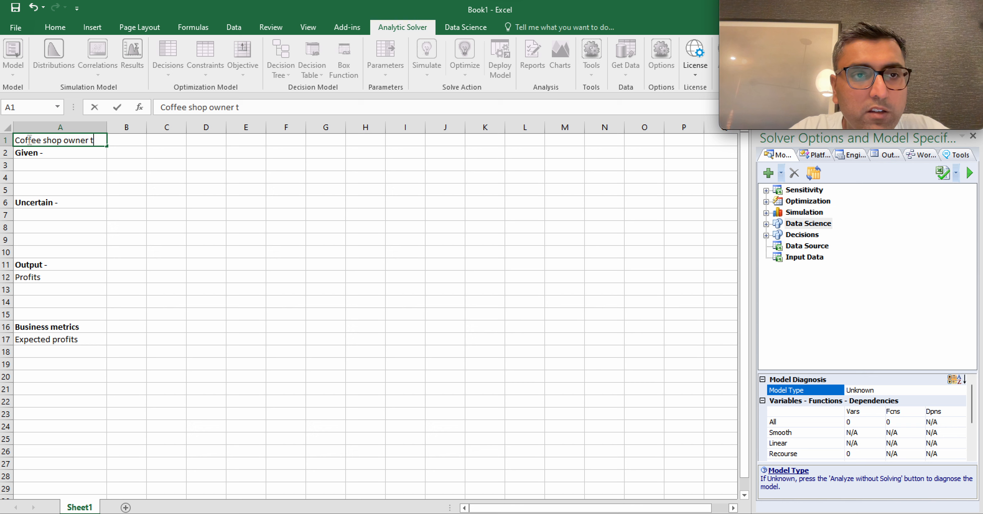
pyautogui.write('rying to ')
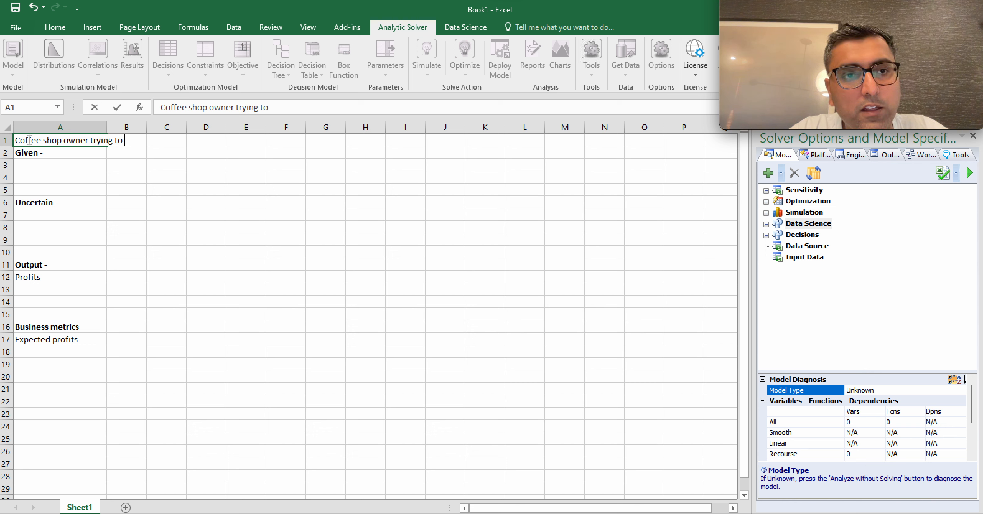
pyautogui.write('estimated')
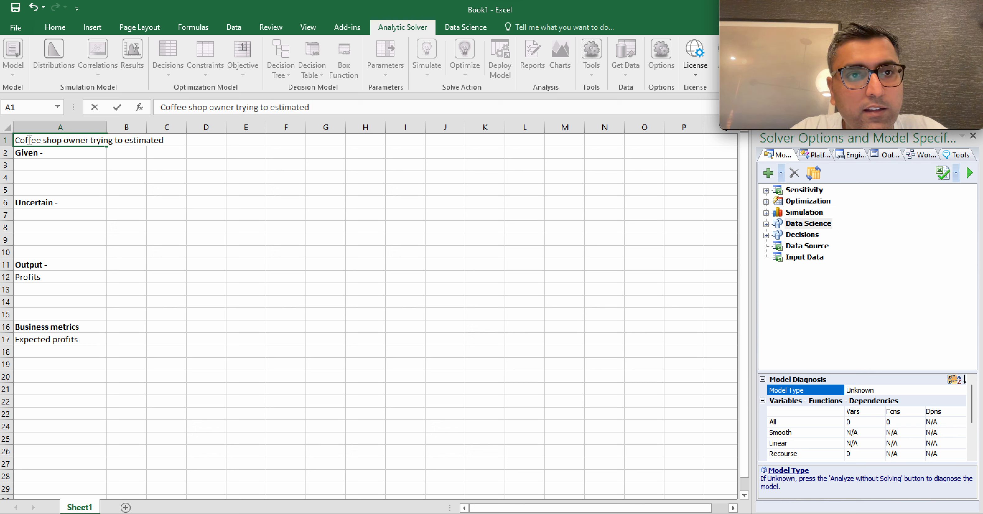
pyautogui.press('BackSpace')
pyautogui.write('expecte')
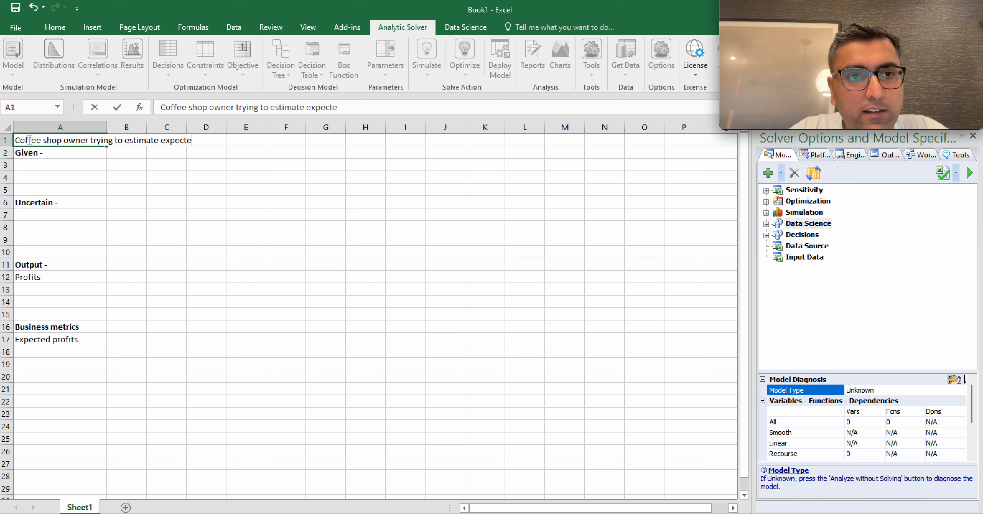
pyautogui.write('d profits from ')
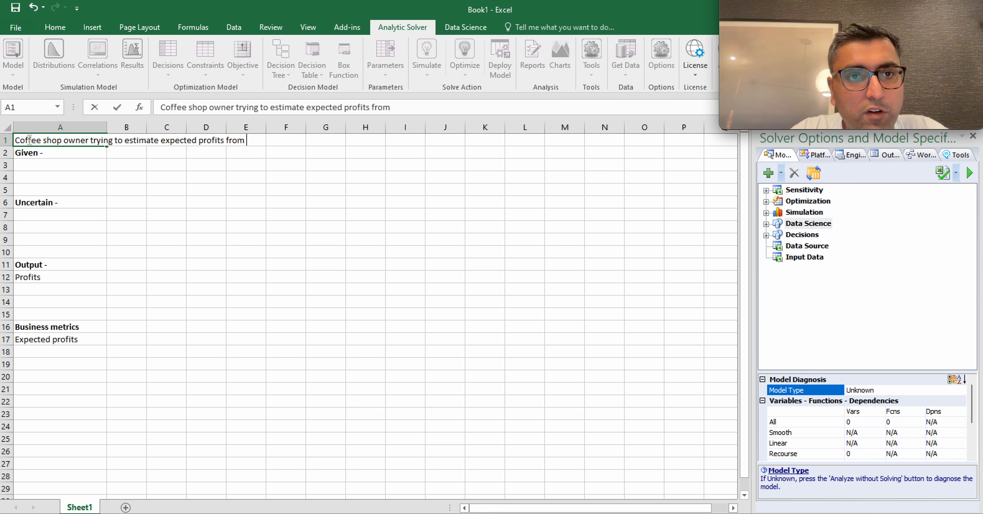
pyautogui.write('a new item')
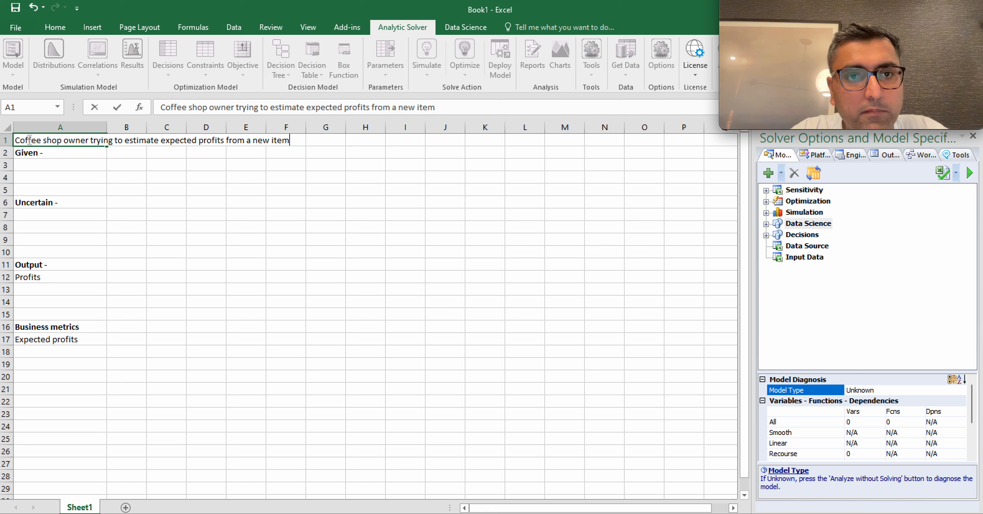
pyautogui.write(' they are seel')
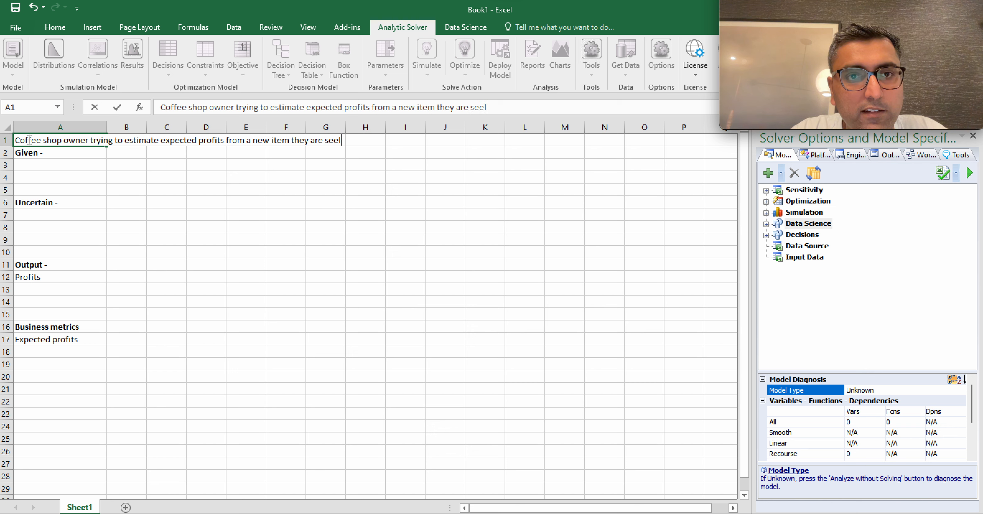
pyautogui.press('BackSpace')
pyautogui.press('BackSpace')
pyautogui.write('lling (')
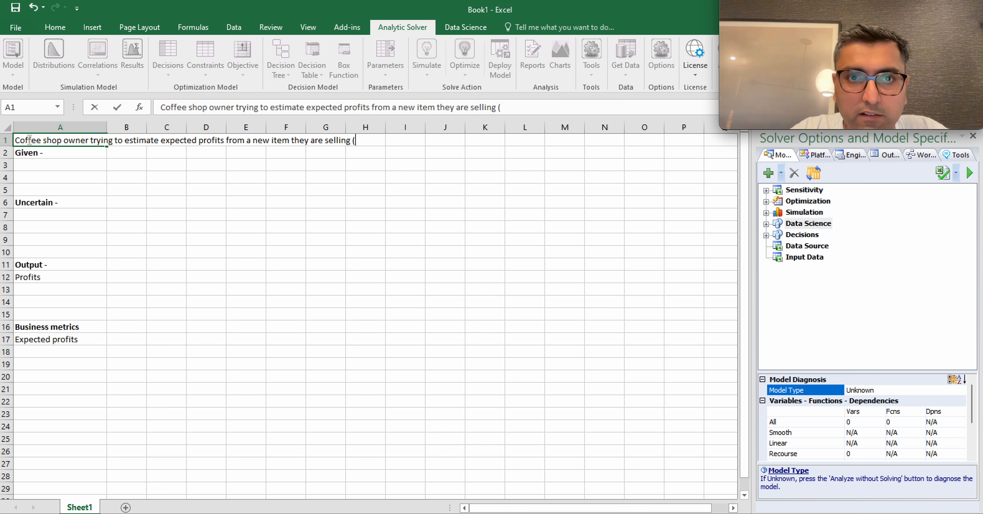
pyautogui.write(' Yogur')
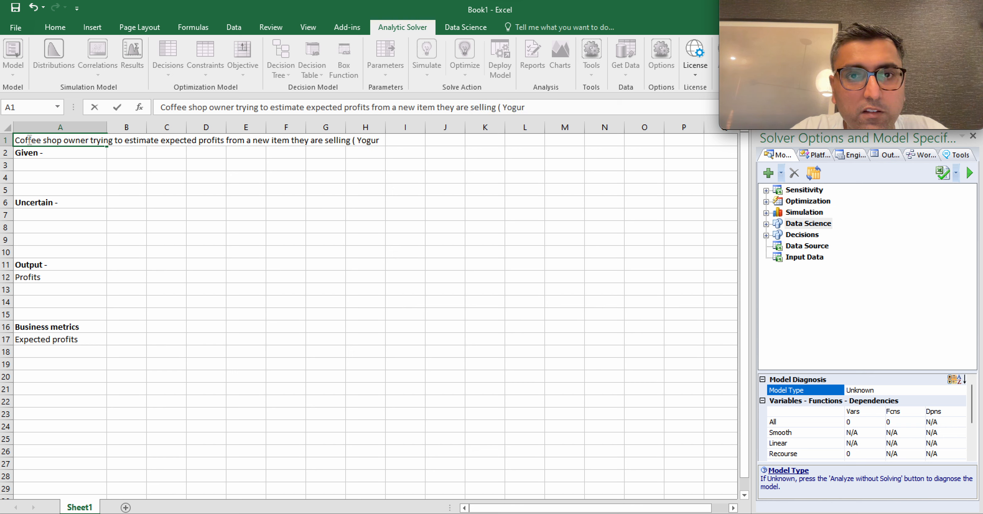
pyautogui.press('BackSpace')
pyautogui.press('BackSpace')
pyautogui.write('urt )')
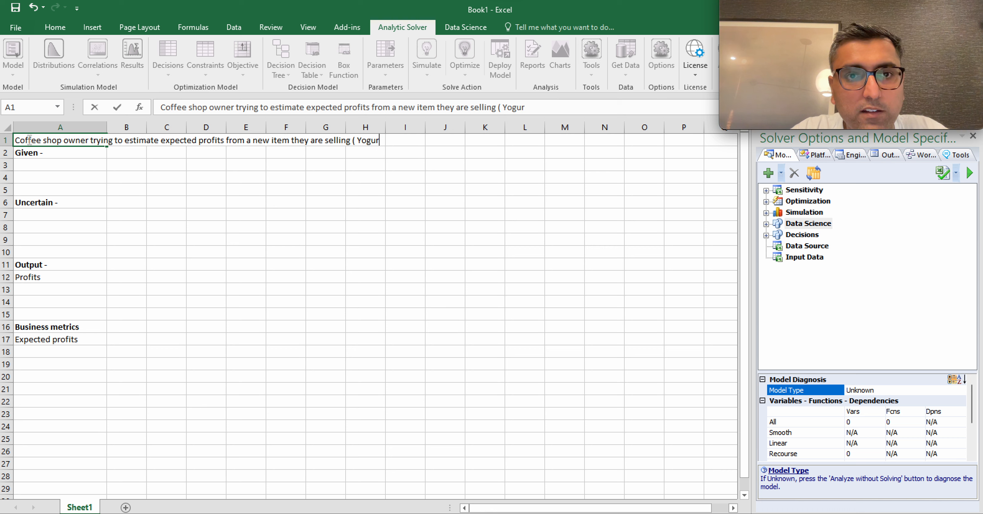
pyautogui.press('Return')
pyautogui.click(28, 140)
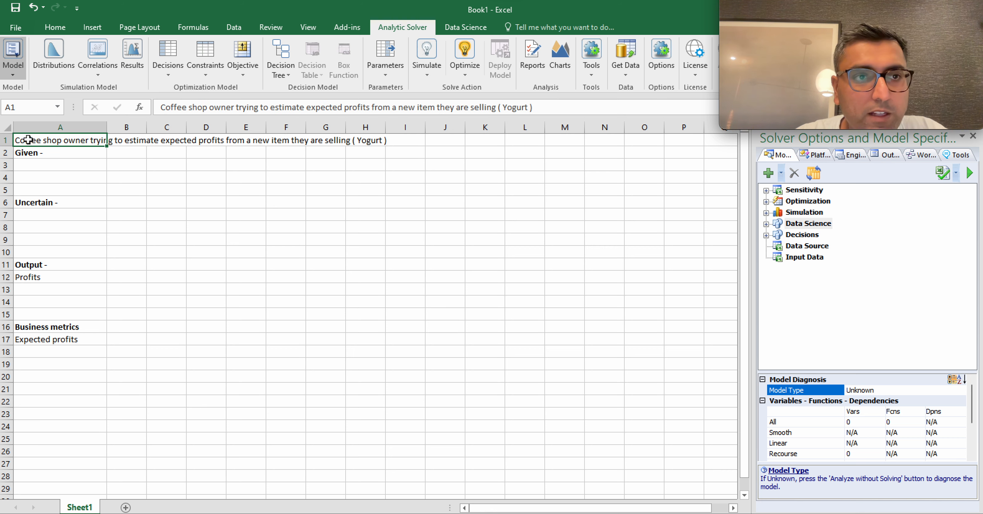
pyautogui.hotkey('ctrl', 'b')
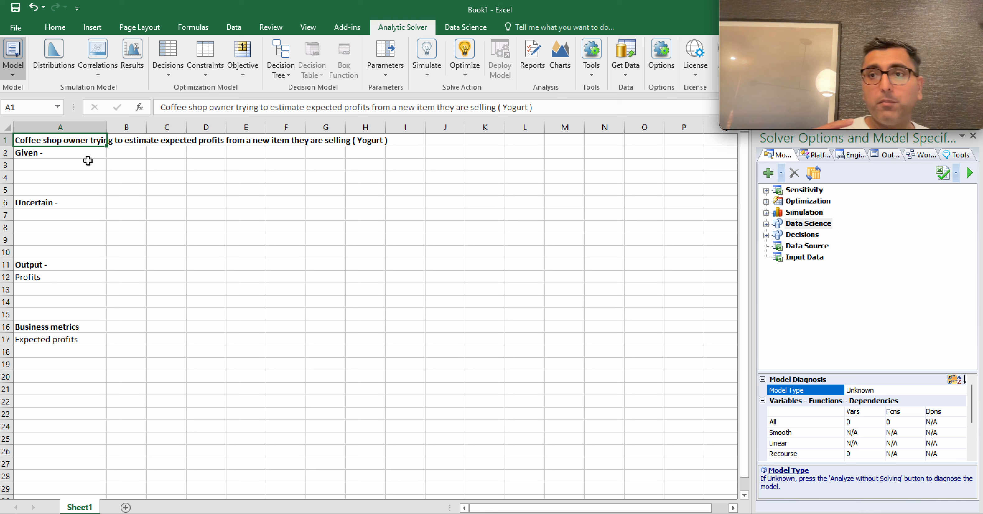
# Step: Extend the Given heading in cell A2 to read "Given - Certain variables"
pyautogui.click(75, 167)
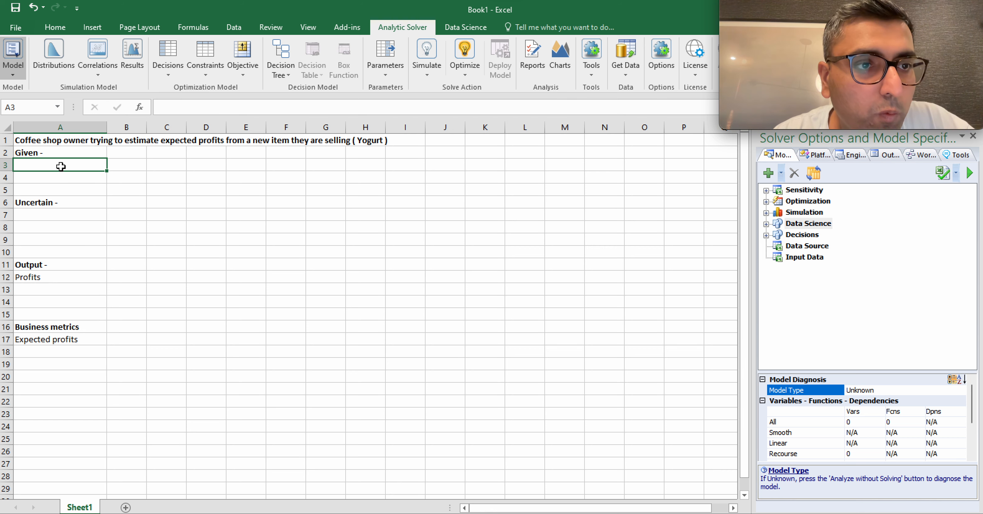
pyautogui.doubleClick(60, 152)
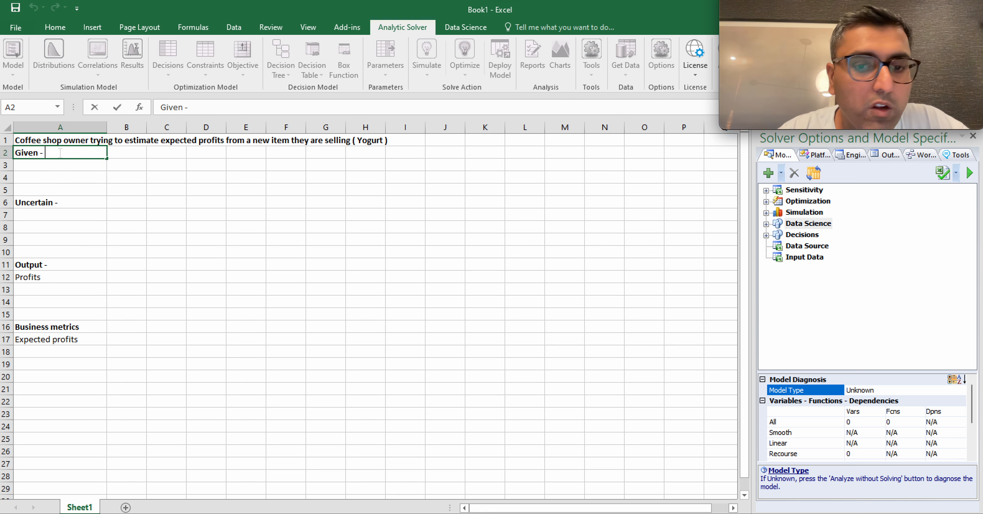
pyautogui.write('Certain variables')
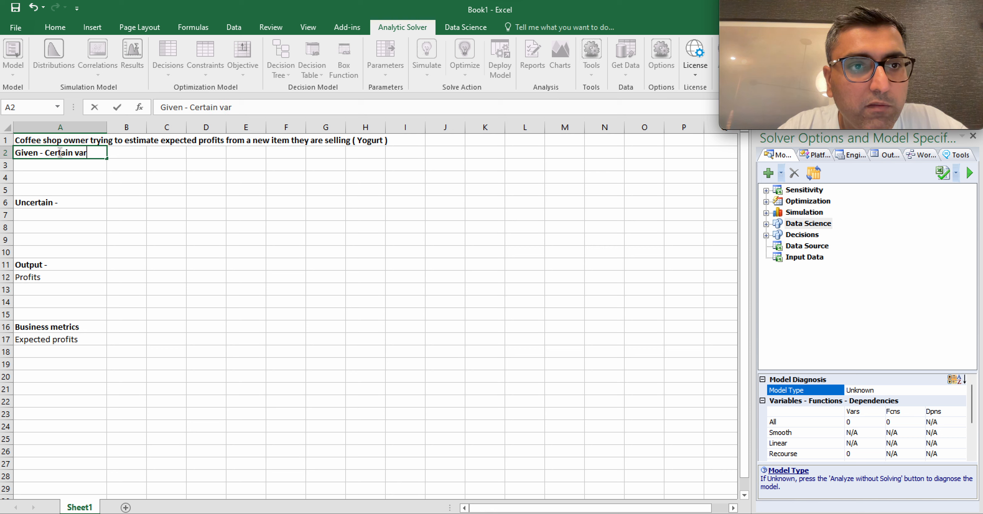
pyautogui.press('Return')
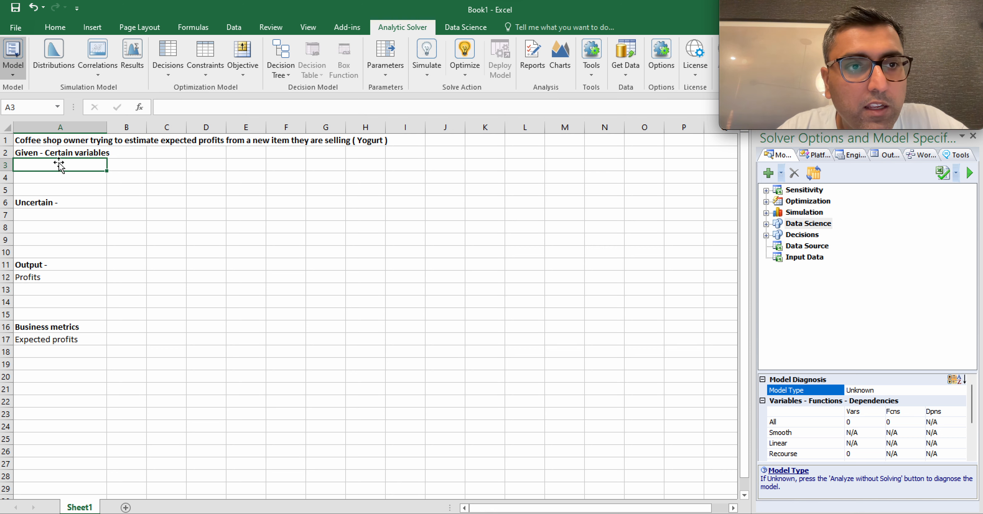
pyautogui.doubleClick(65, 207)
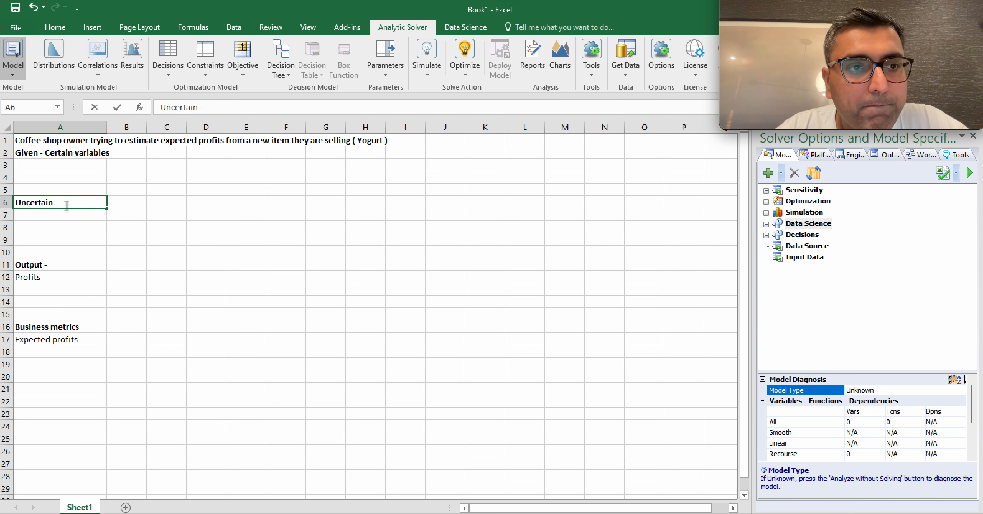
# Step: Enter the label "Cost to make Yogurt Parfait" in cell A3 and widen column A to fit it
pyautogui.click(42, 164)
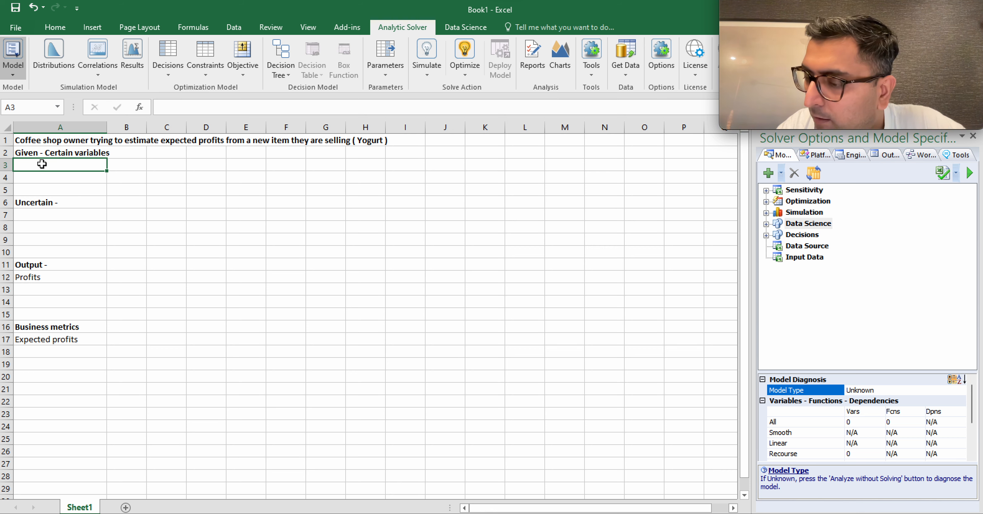
pyautogui.write('Cost to make ')
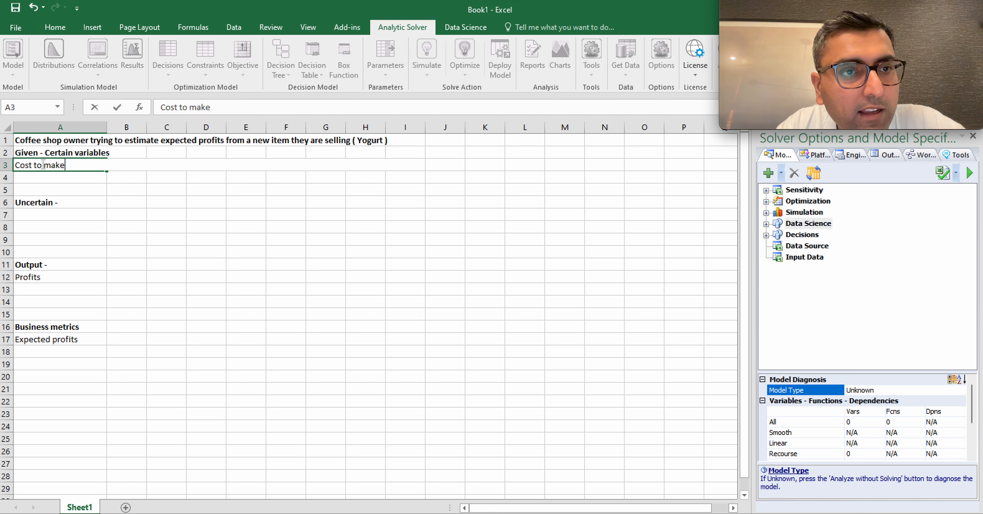
pyautogui.write('Yogu')
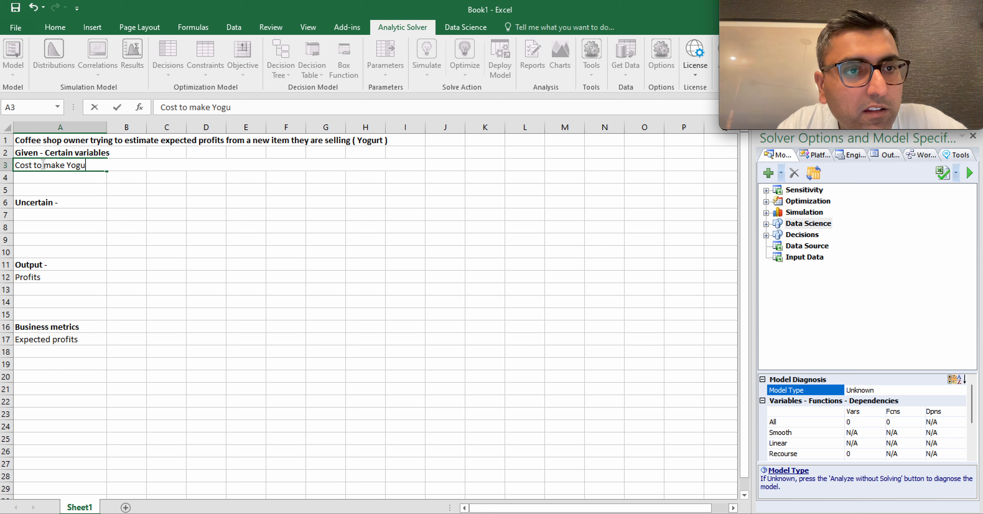
pyautogui.write('rt Par')
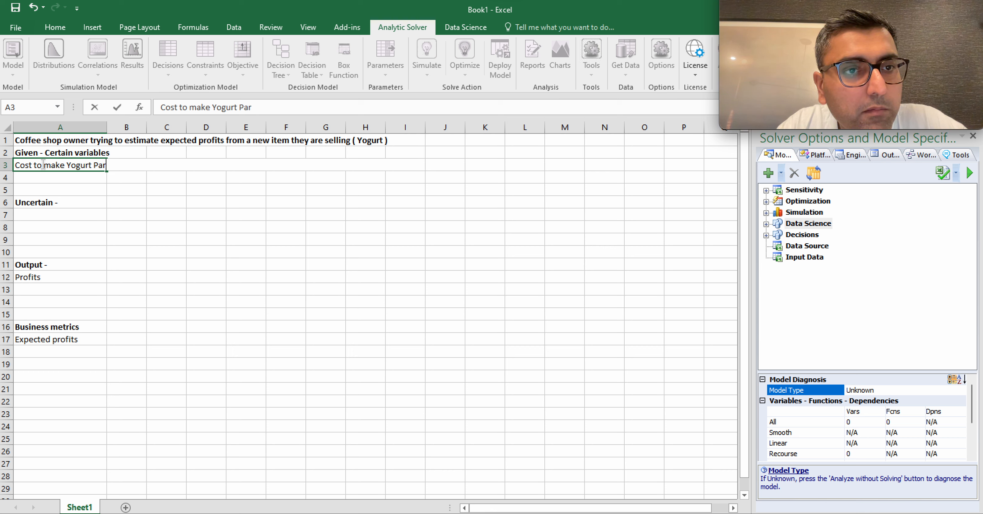
pyautogui.write('fait')
pyautogui.press('Return')
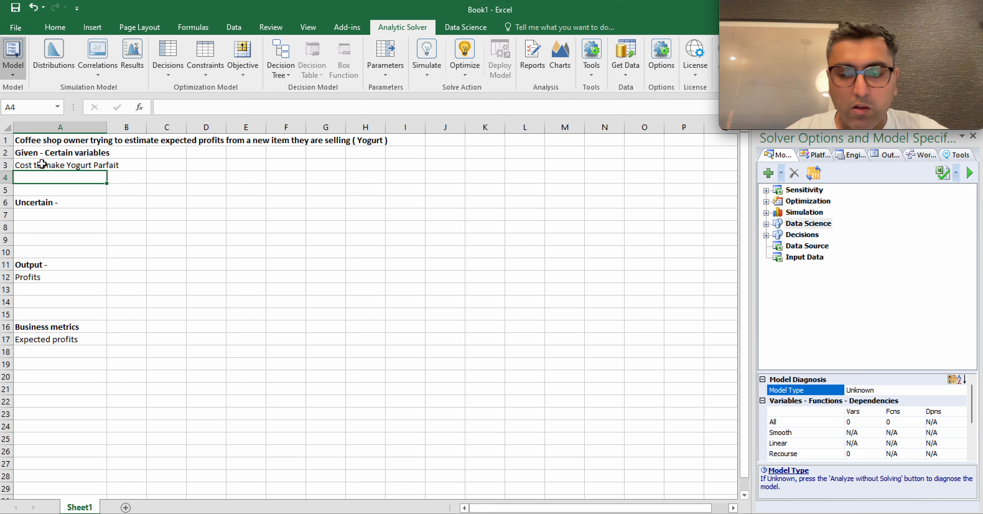
pyautogui.moveTo(106, 128); pyautogui.dragTo(156, 127)
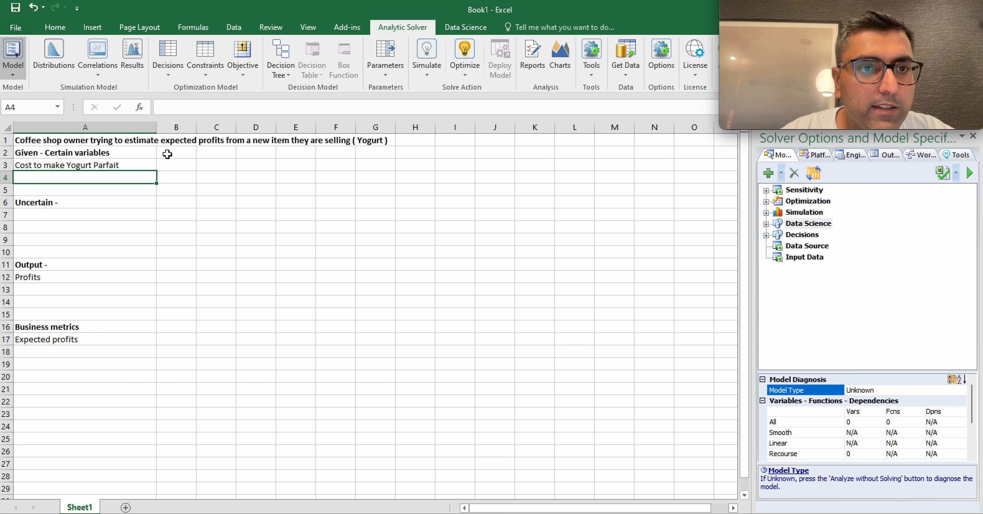
# Step: Enter 2 in cell B3 as the cost to make the Yogurt Parfait
pyautogui.click(175, 165)
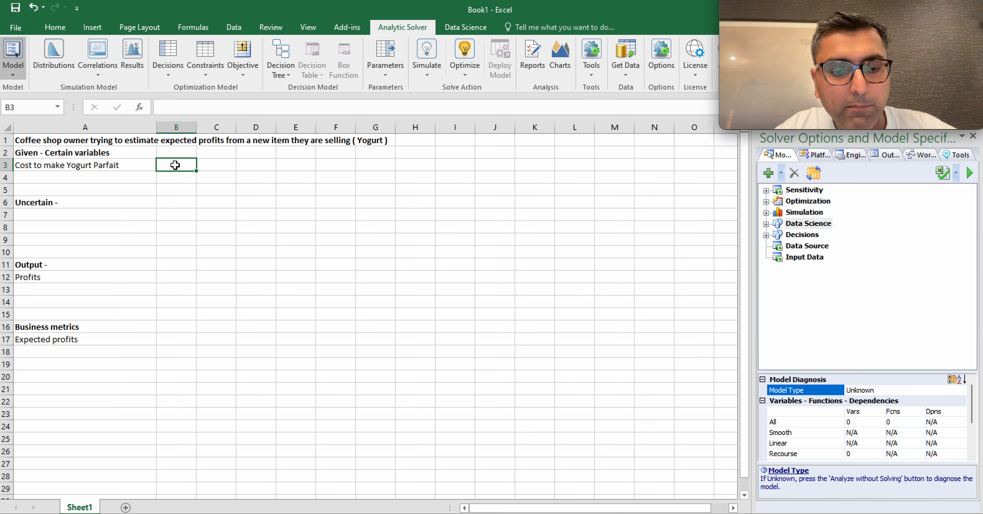
pyautogui.write('2')
pyautogui.press('Return')
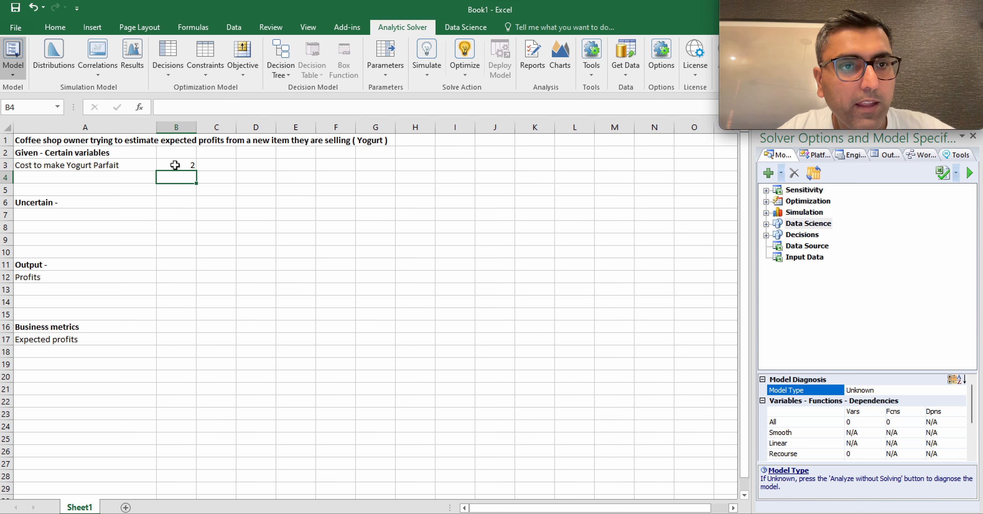
# Step: Add the label "Selling price" in cell A4 with the value 4 beside it in B4
pyautogui.press('Left')
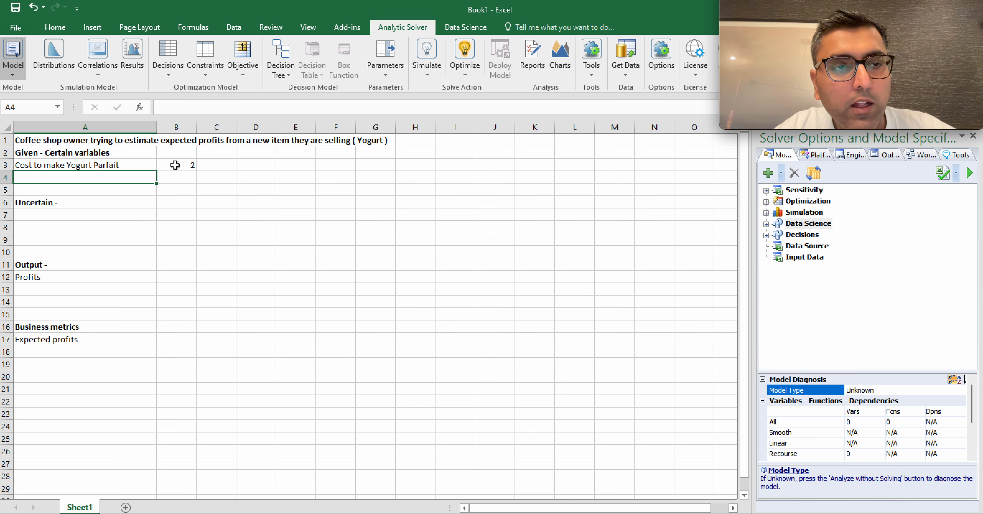
pyautogui.write('Sell ')
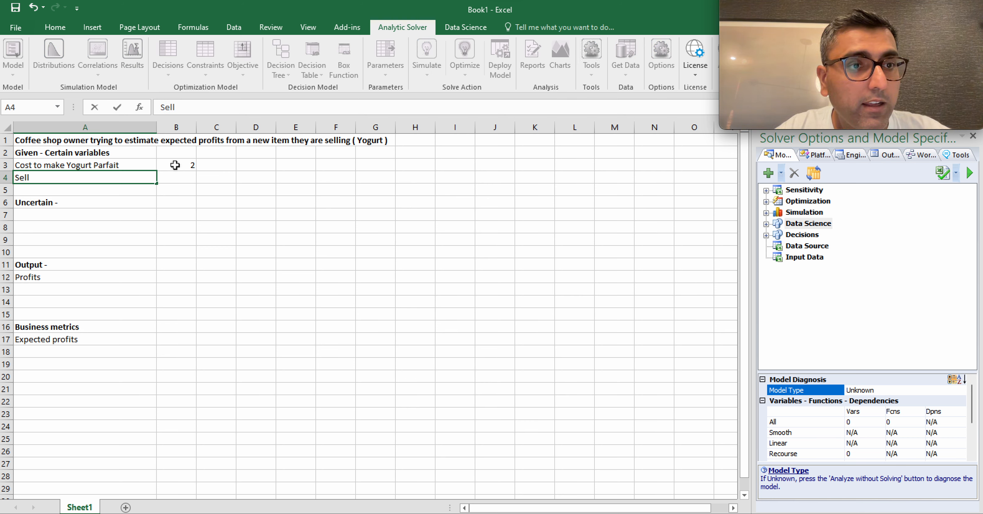
pyautogui.write('ing price')
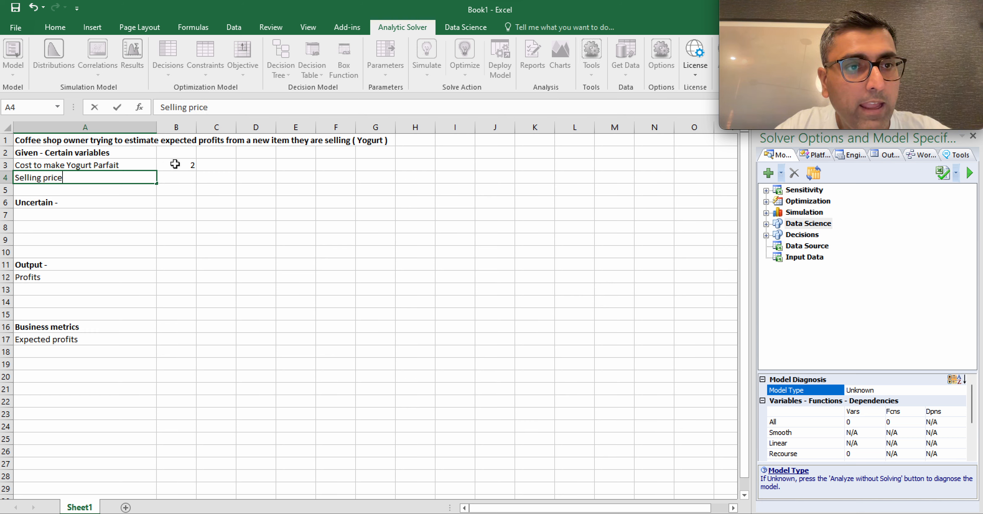
pyautogui.press('Tab')
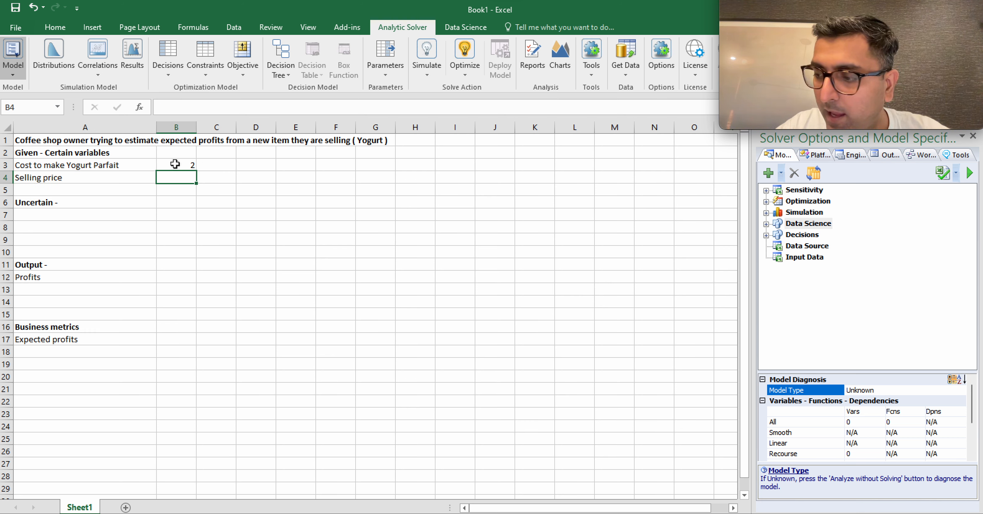
pyautogui.write('4')
pyautogui.press('Return')
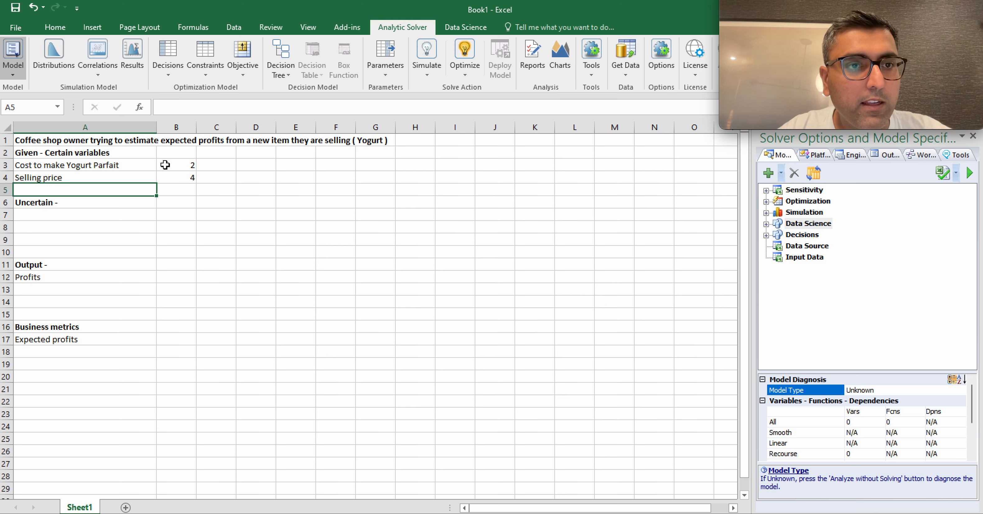
# Step: Extend the label in cell A3 to "Cost to make Yogurt Parfait in $ per unit" and widen column A to fit it
pyautogui.doubleClick(140, 165)
pyautogui.write('(')
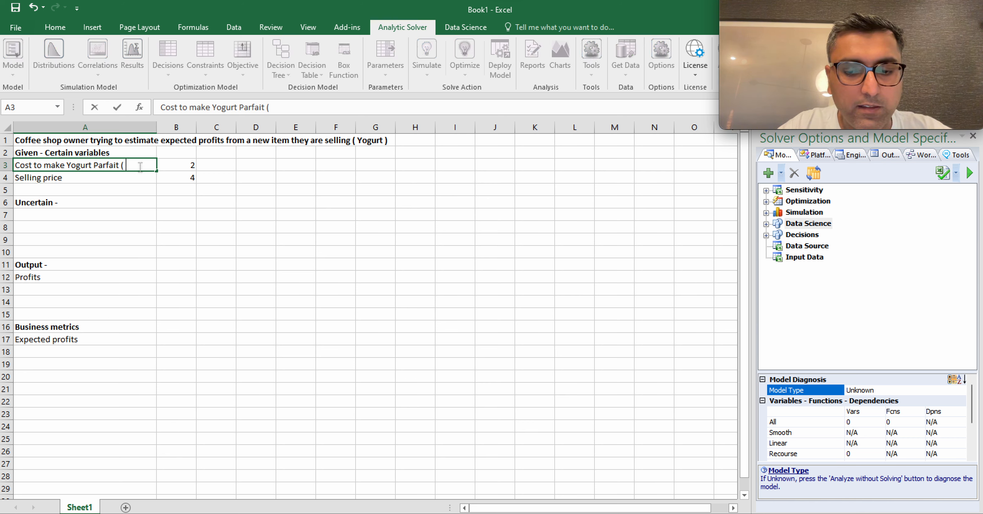
pyautogui.press('BackSpace')
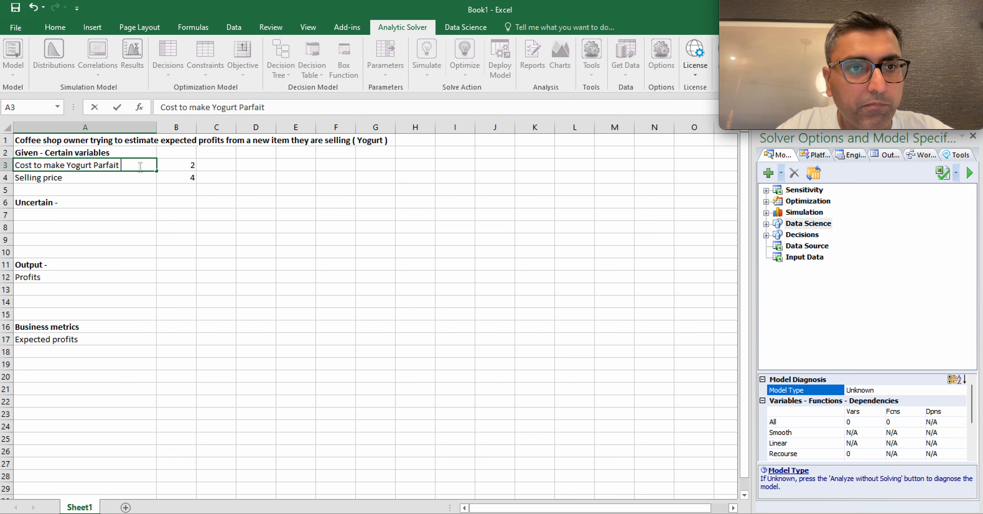
pyautogui.write('in $ ')
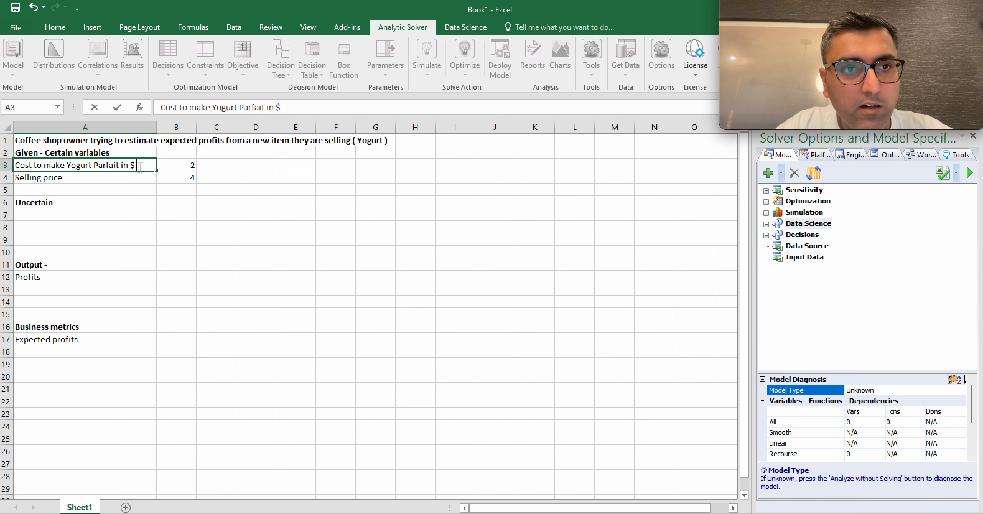
pyautogui.write('per unit')
pyautogui.press('Return')
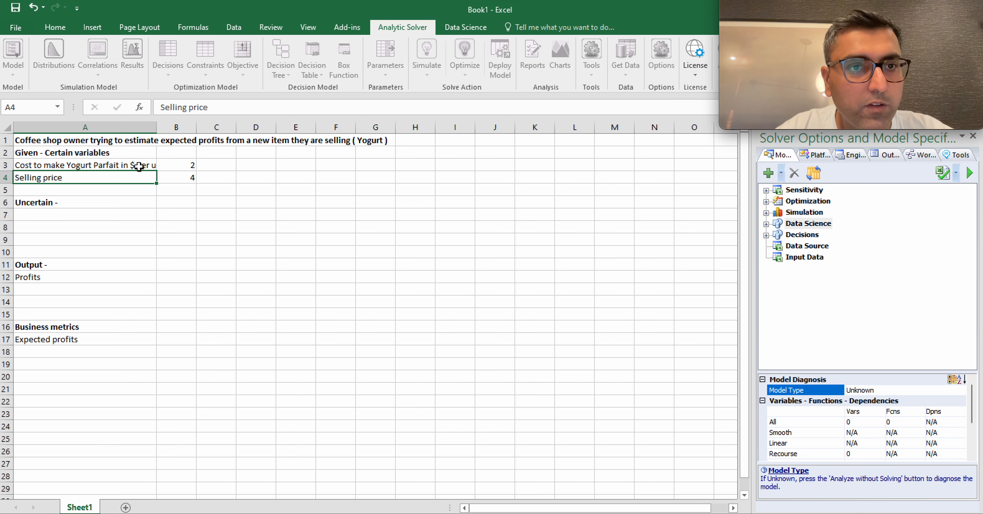
pyautogui.moveTo(156, 127); pyautogui.dragTo(180, 129)
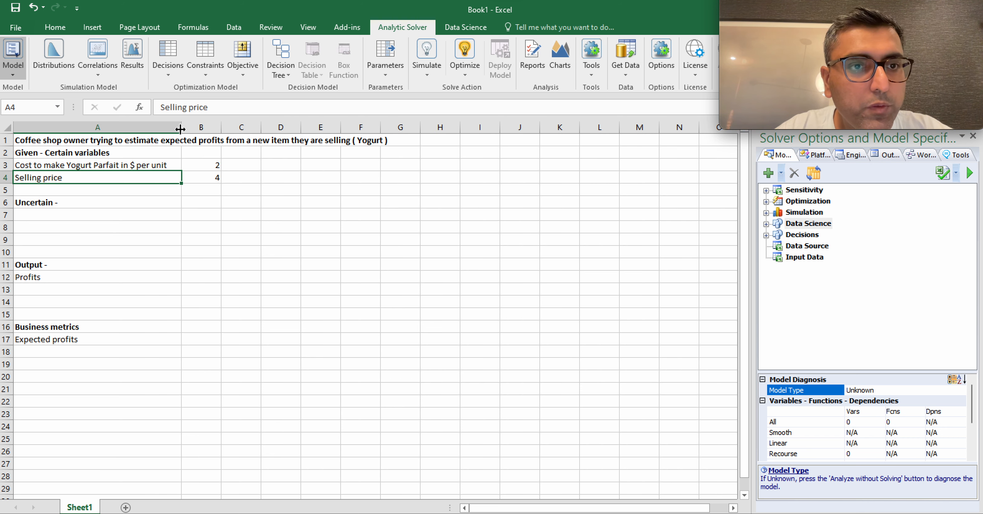
# Step: Extend the label in cell A4 to read "Selling price in $ per unit"
pyautogui.click(203, 168)
pyautogui.press('Left')
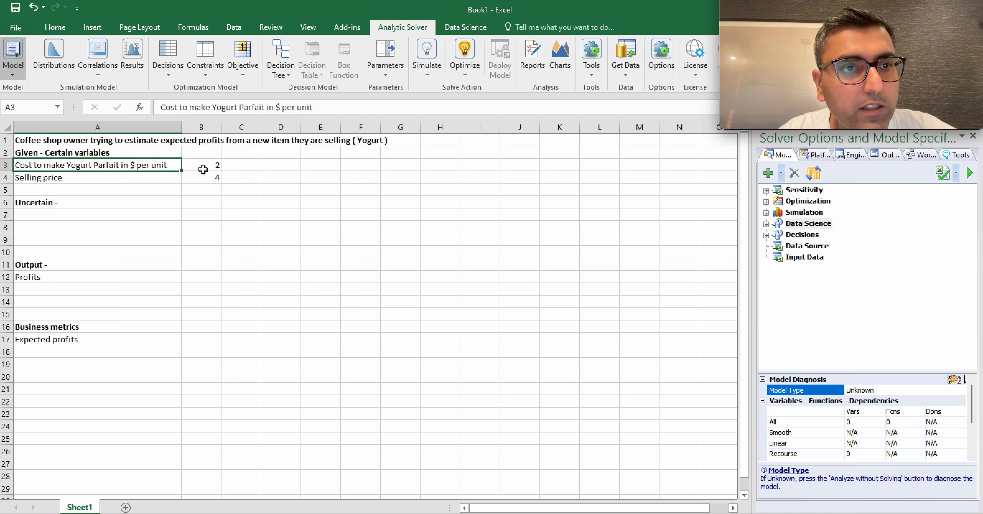
pyautogui.click(128, 176)
pyautogui.doubleClick(129, 177)
pyautogui.write('in $ per unit')
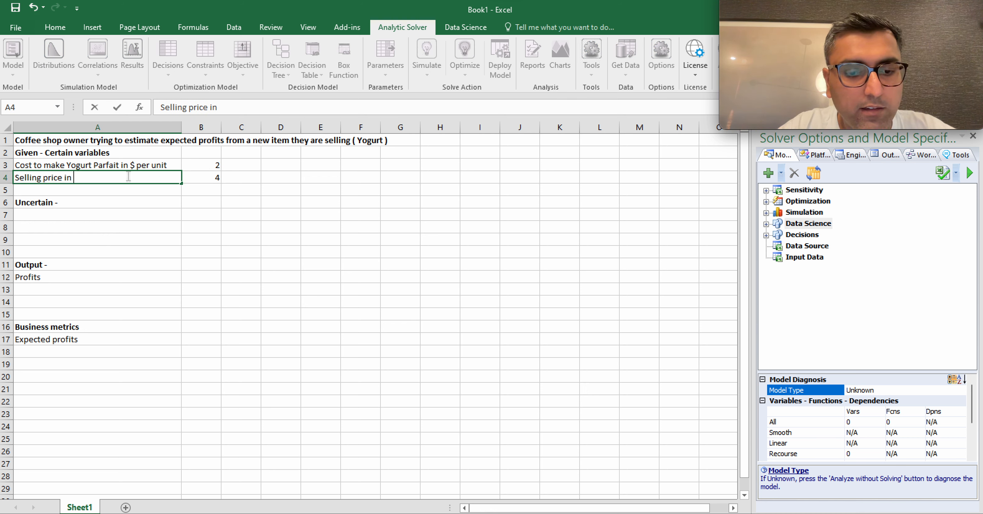
pyautogui.click(127, 176)
pyautogui.press('Right')
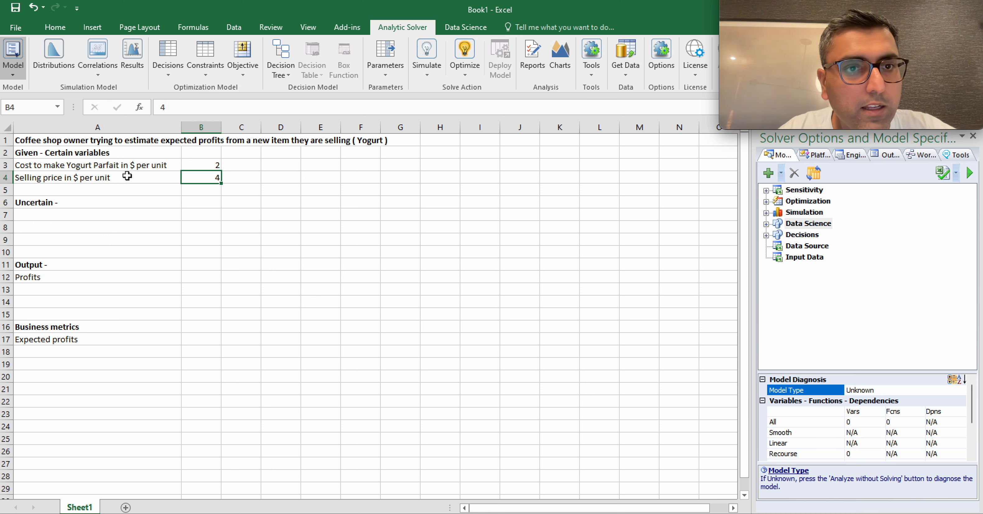
pyautogui.press('Down')
pyautogui.press('Left')
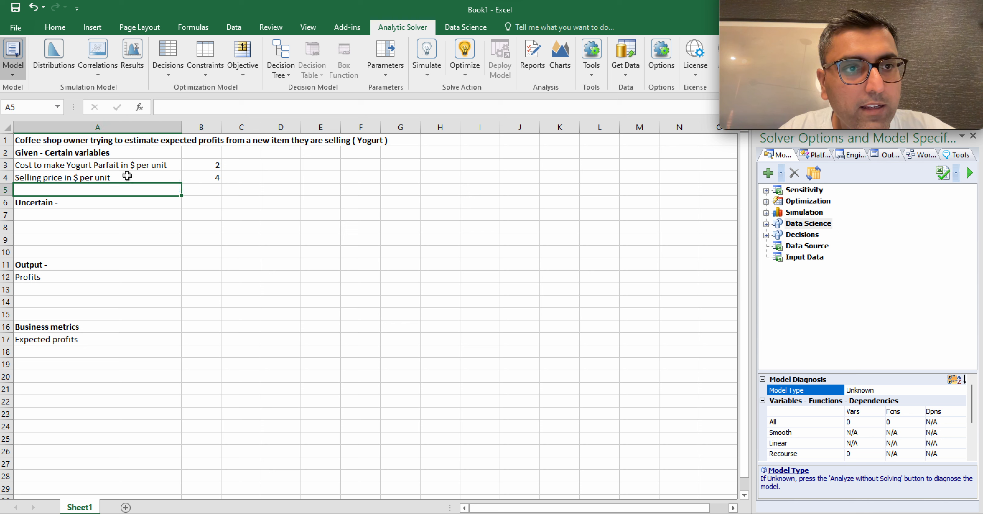
pyautogui.press('Up')
pyautogui.press('Up')
pyautogui.press('Down')
pyautogui.press('Up')
pyautogui.press('Down')
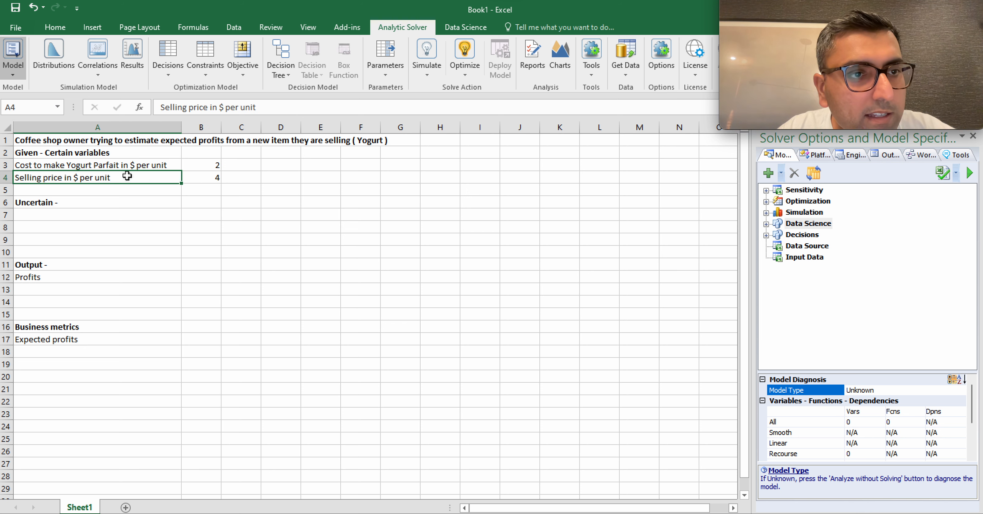
# Step: Add the label "Salvage unsold Yogurt Parfait in $ per unit" in cell A5 with the value 1 beside it in B5
pyautogui.press('Down')
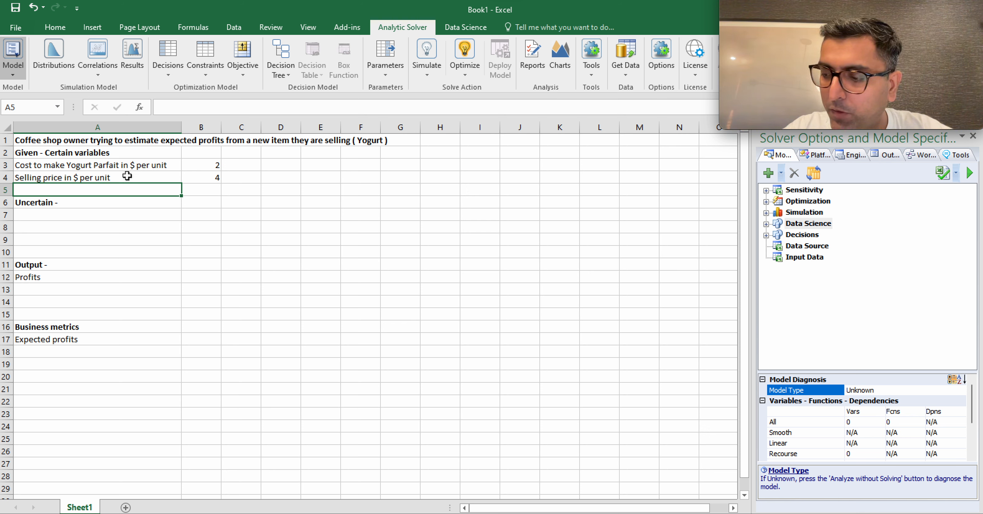
pyautogui.write('Sa')
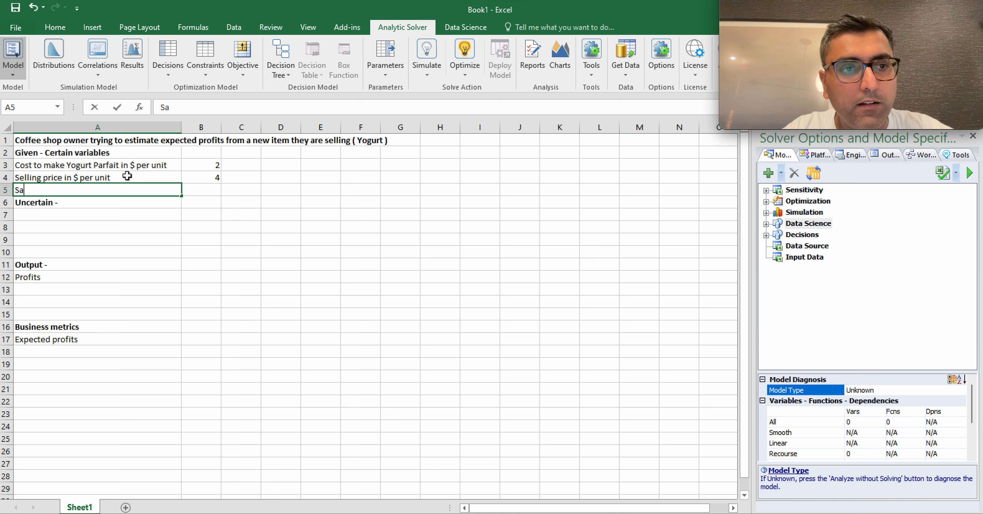
pyautogui.write('lvage unsold')
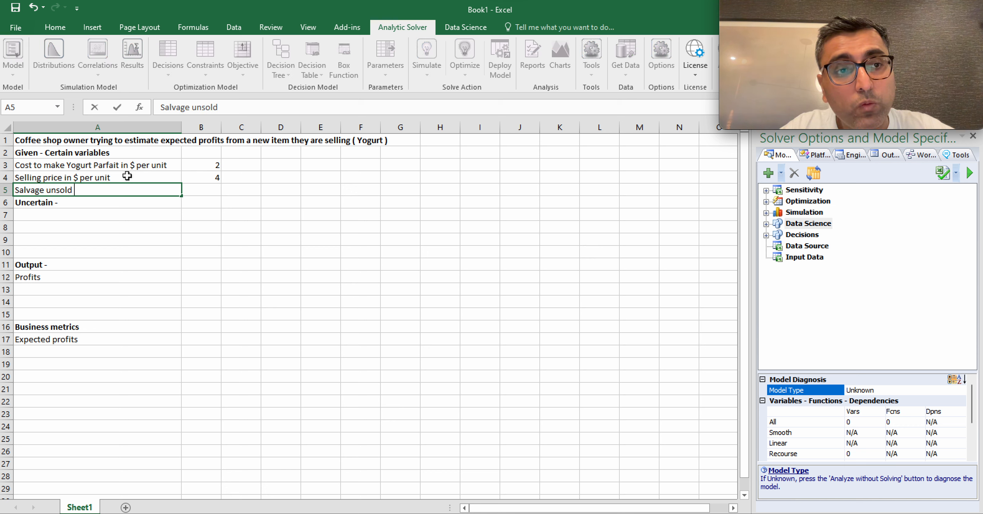
pyautogui.write(' Yogurt Parfait in ')
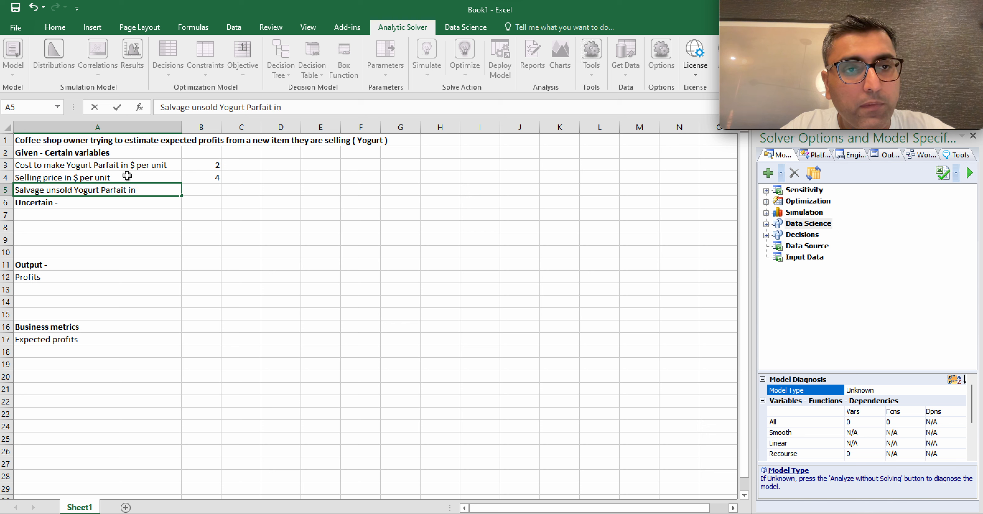
pyautogui.write('$ per unit')
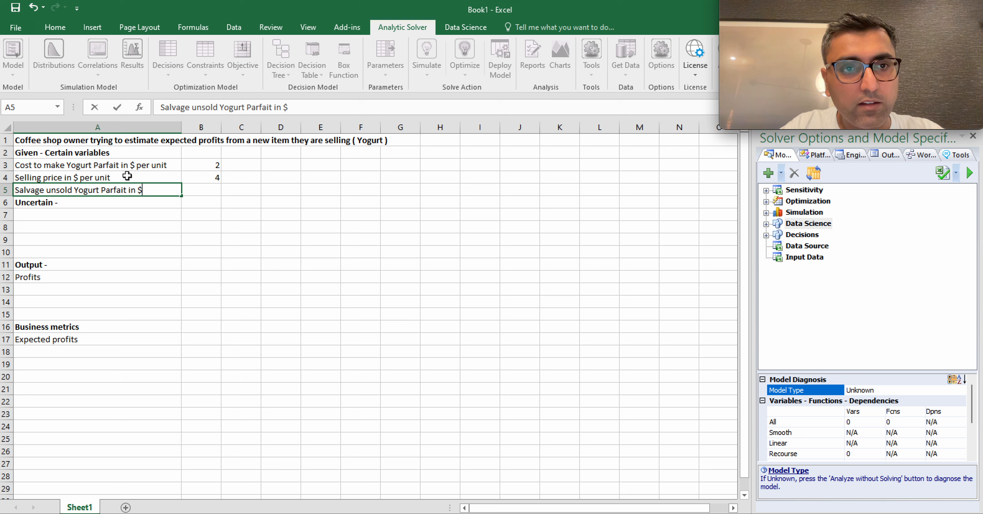
pyautogui.press('Tab')
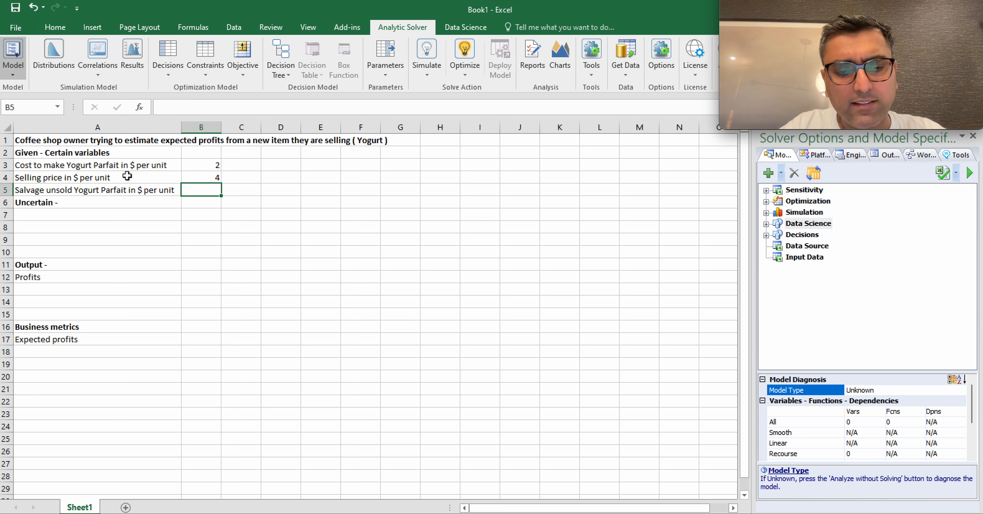
pyautogui.write('1')
pyautogui.press('Return')
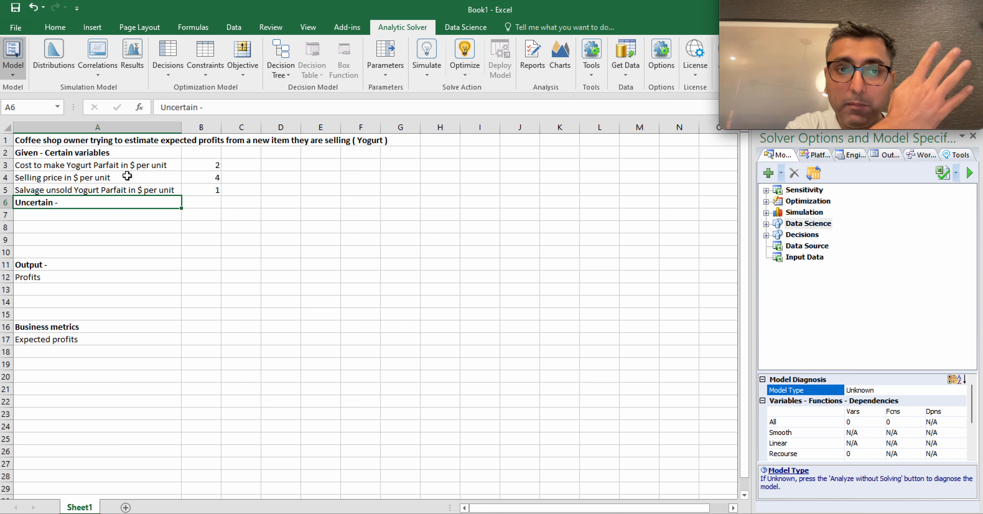
# Step: Change the label in cell A4 to "Selling price for Yogurt Parfait in $ per unit" and widen column A further
pyautogui.doubleClick(64, 178)
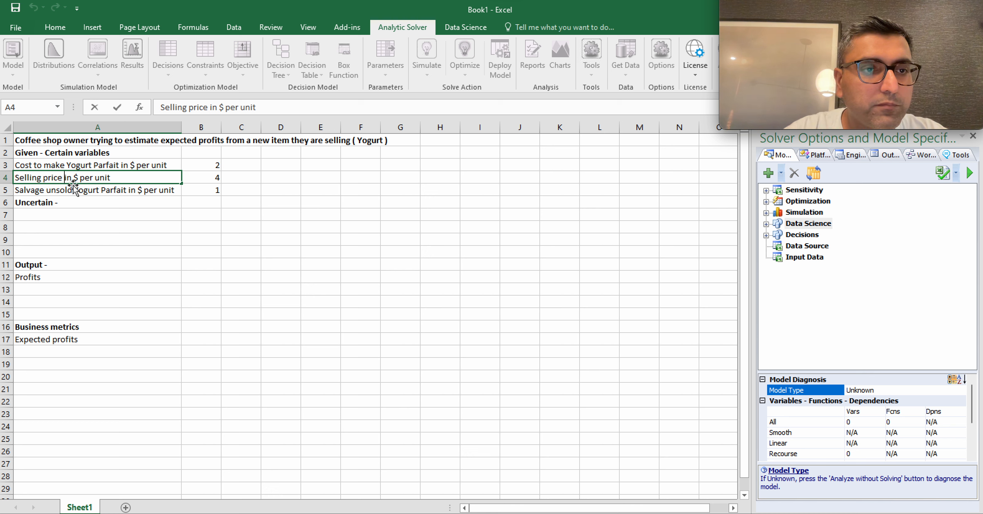
pyautogui.write('for Yogur')
pyautogui.press('BackSpace')
pyautogui.press('BackSpace')
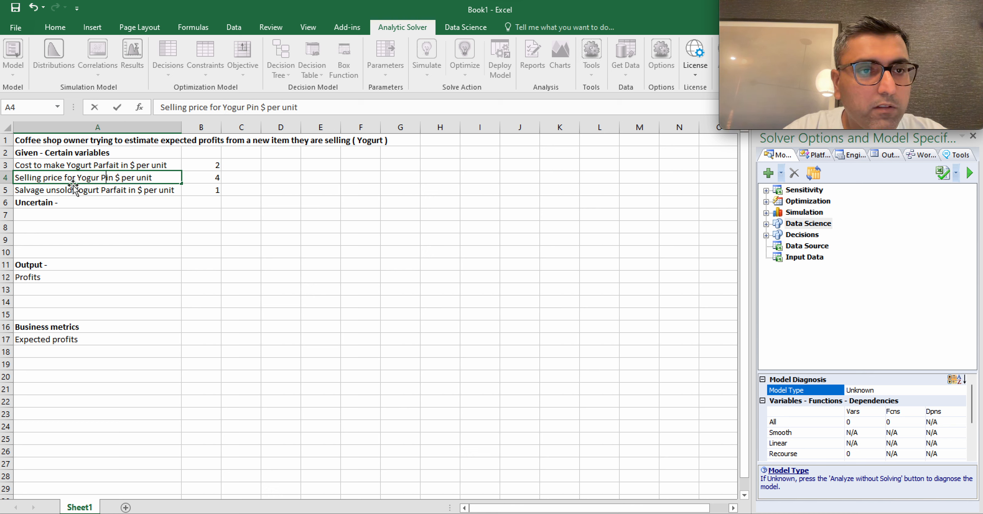
pyautogui.write('rt Partf')
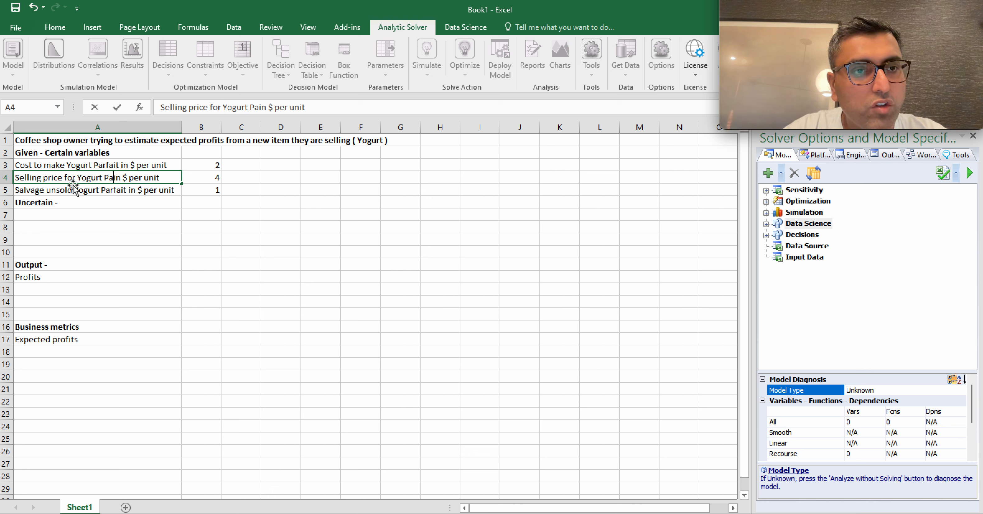
pyautogui.press('BackSpace')
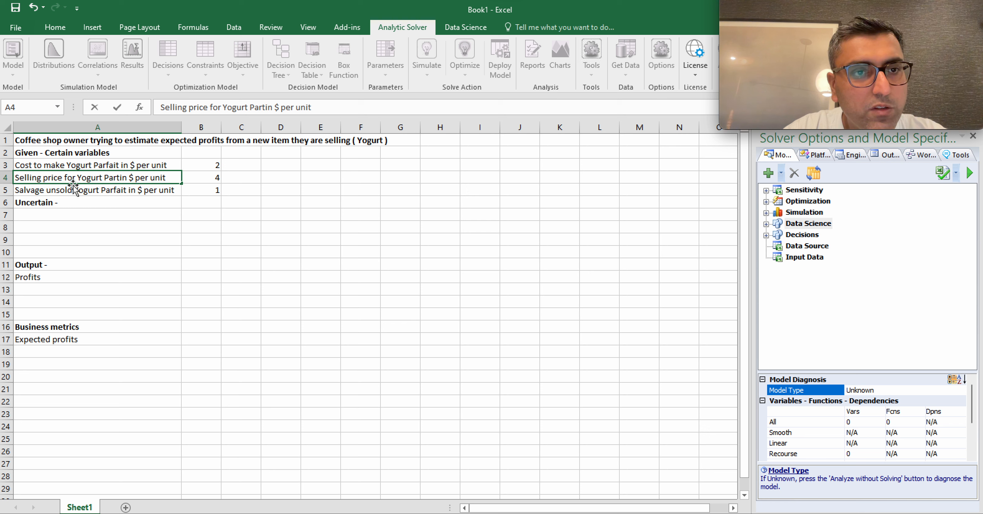
pyautogui.press('BackSpace')
pyautogui.write('fait')
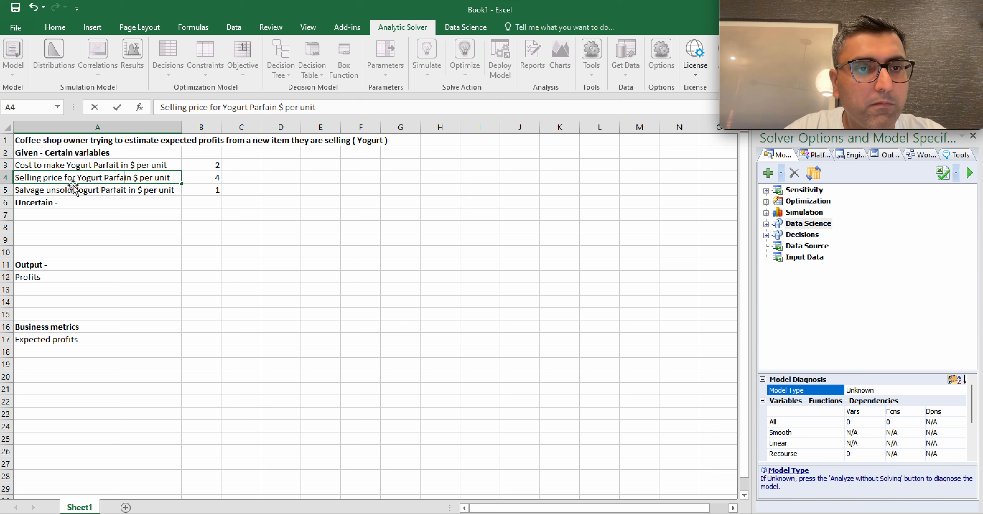
pyautogui.press('Return')
pyautogui.moveTo(181, 128); pyautogui.dragTo(197, 127)
pyautogui.moveTo(111, 166); pyautogui.dragTo(111, 203)
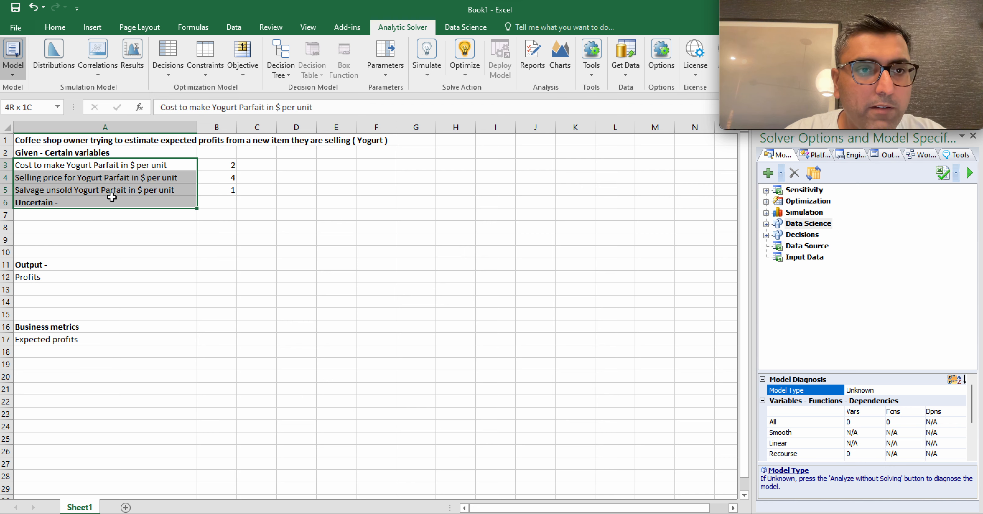
pyautogui.click(129, 176)
pyautogui.moveTo(210, 164); pyautogui.dragTo(213, 188)
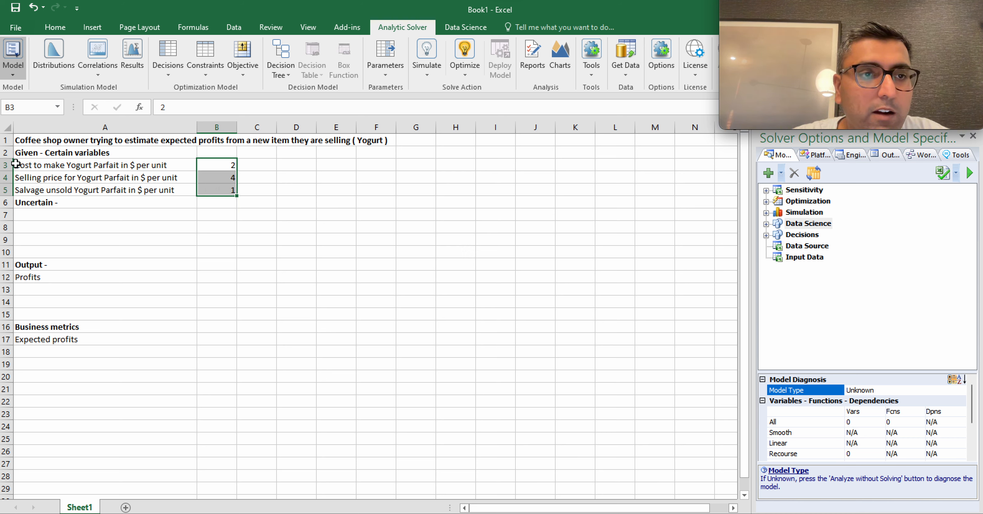
# Step: Insert a blank row above the Uncertain heading to separate it from the given variables
pyautogui.click(7, 203)
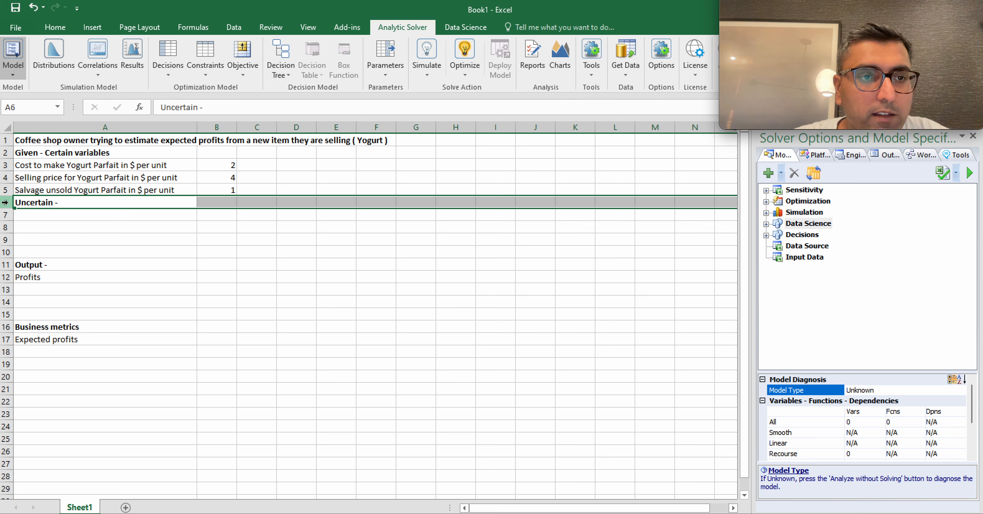
pyautogui.rightClick(9, 205)
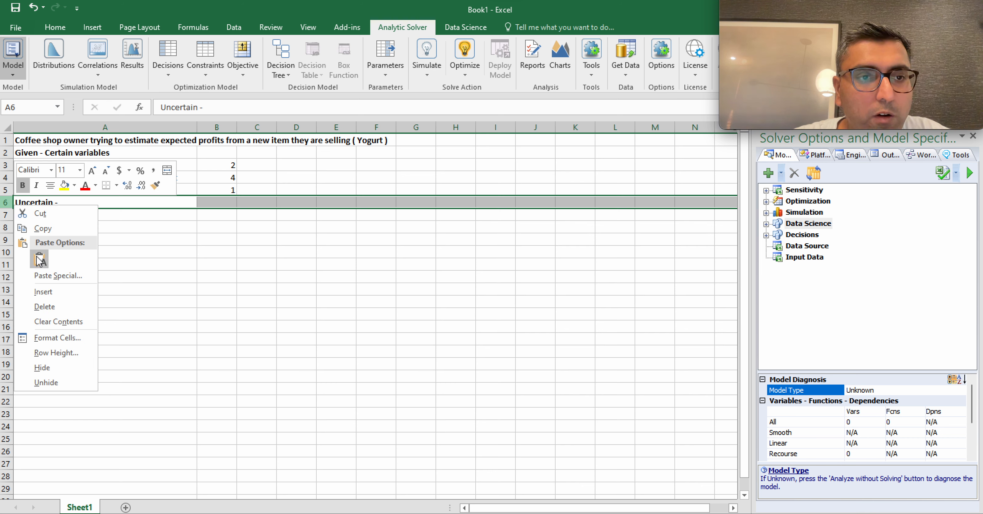
pyautogui.click(47, 271)
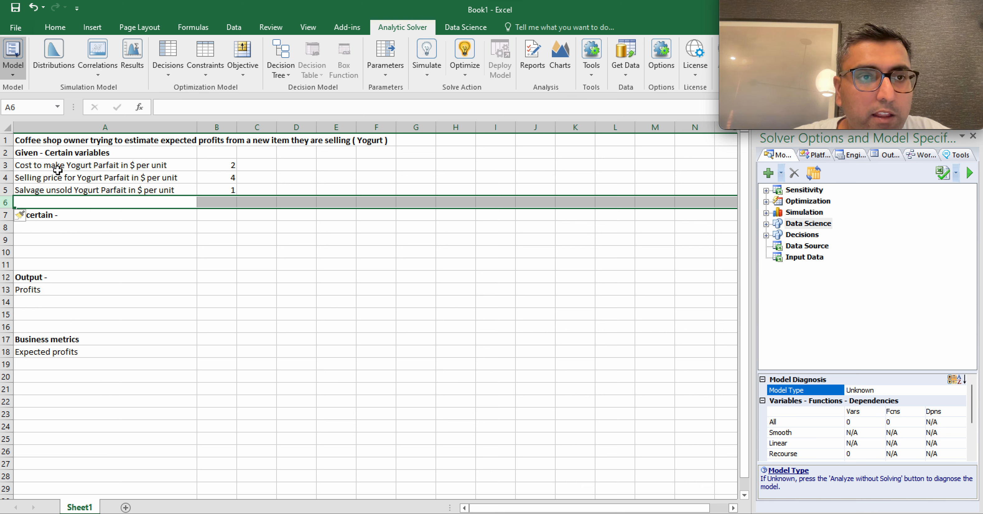
pyautogui.moveTo(57, 166); pyautogui.dragTo(217, 203)
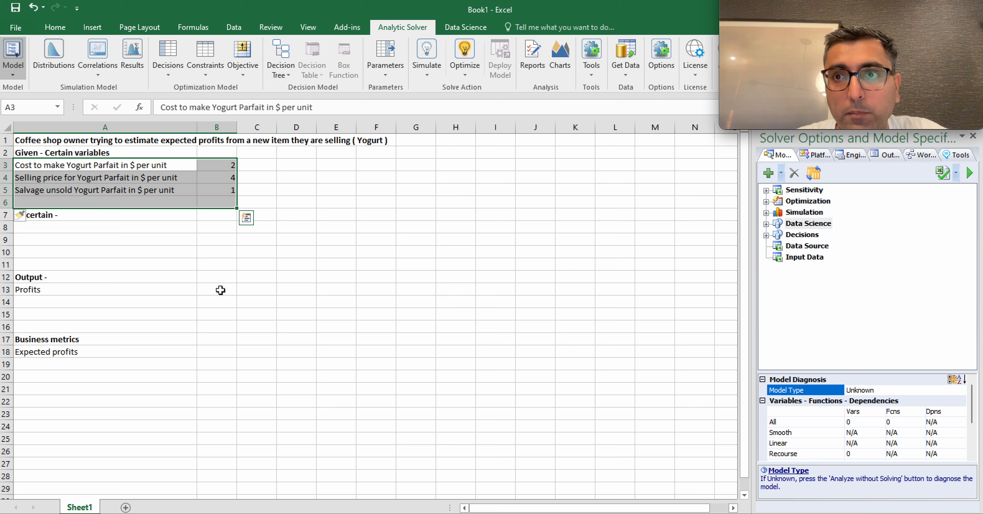
# Step: Add the label "Demand for Yogurt Parfait" in cell A8 under the Uncertain heading, with a "?" placeholder in B8
pyautogui.click(75, 231)
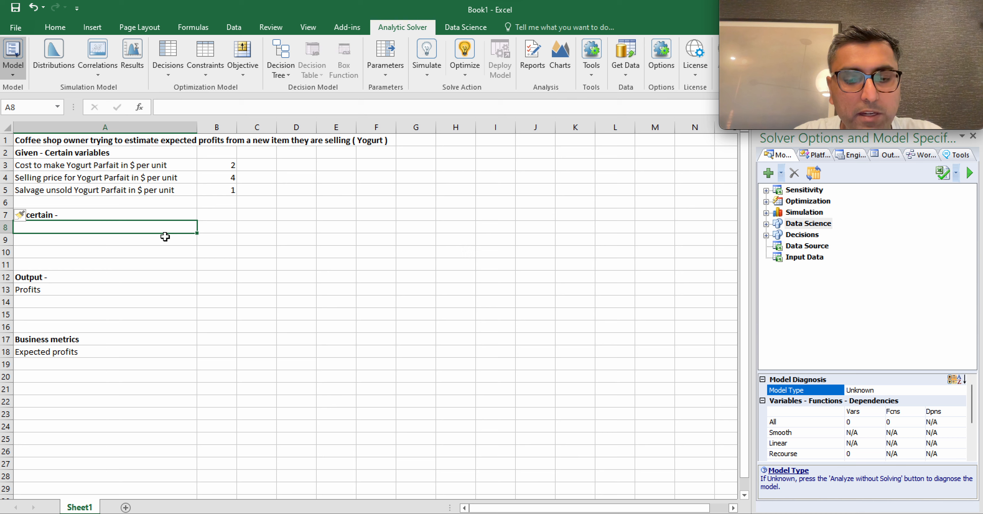
pyautogui.write('Yo')
pyautogui.press('BackSpace')
pyautogui.press('BackSpace')
pyautogui.write('Demand')
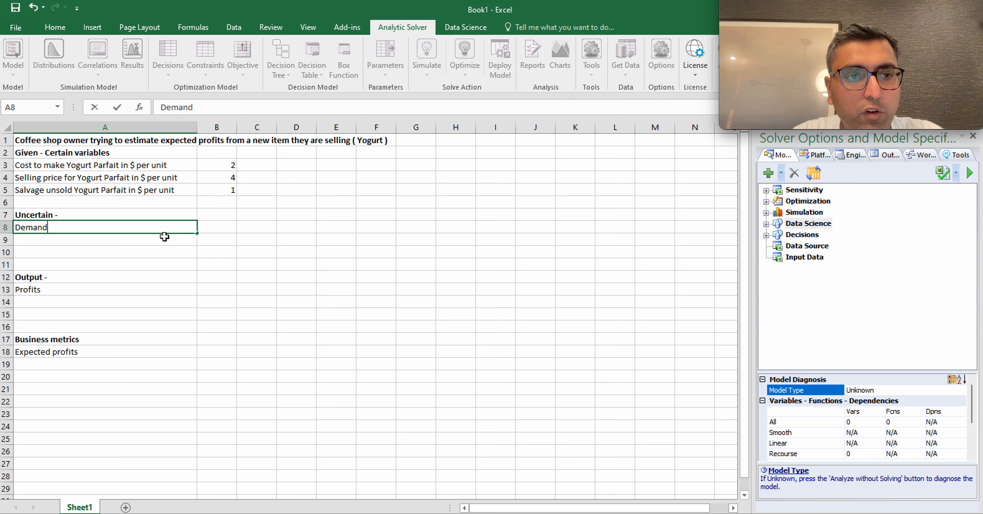
pyautogui.write(' for Yogu')
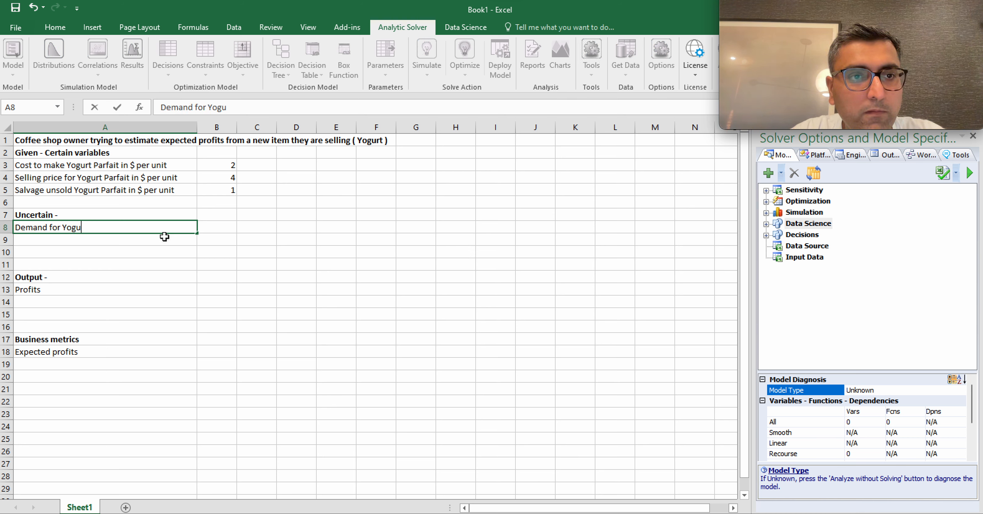
pyautogui.write('rt Pa')
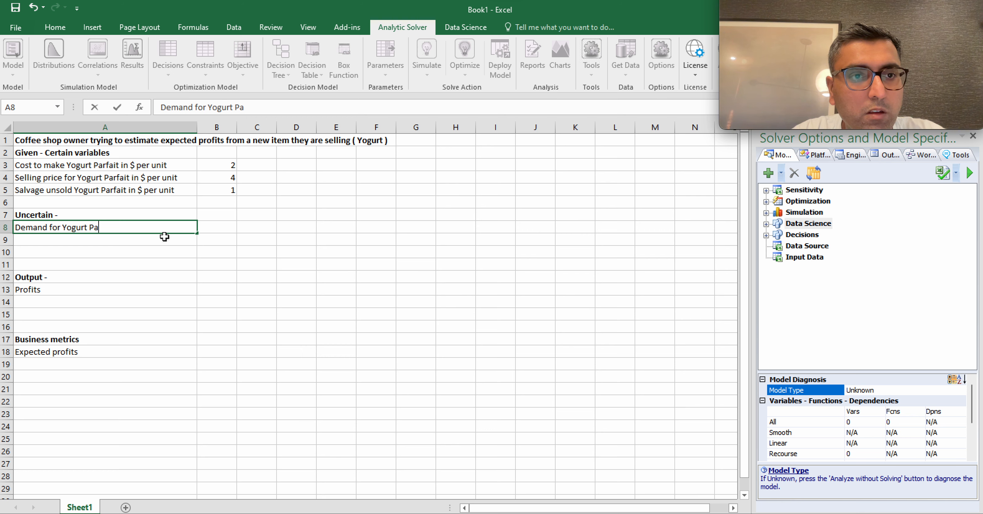
pyautogui.write('rfait')
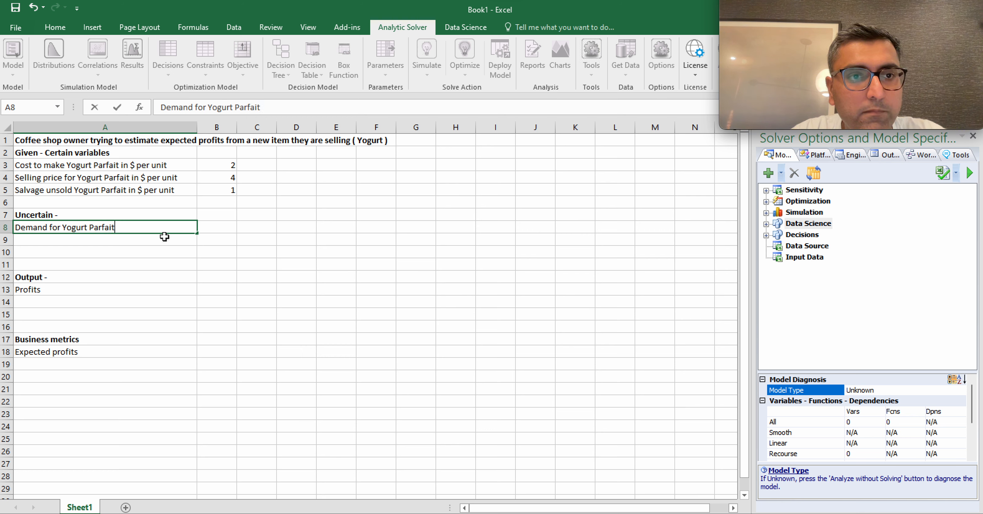
pyautogui.press('Tab')
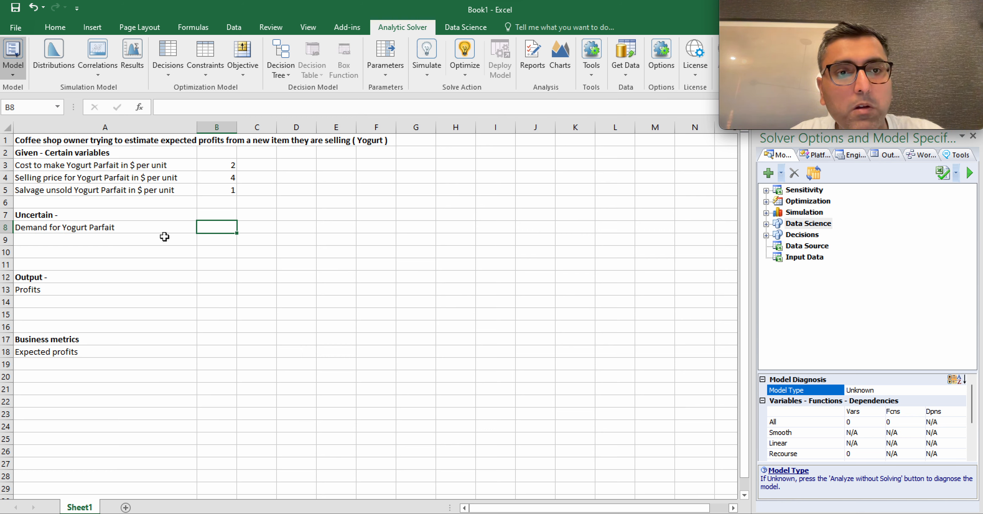
pyautogui.write('?')
pyautogui.press('Return')
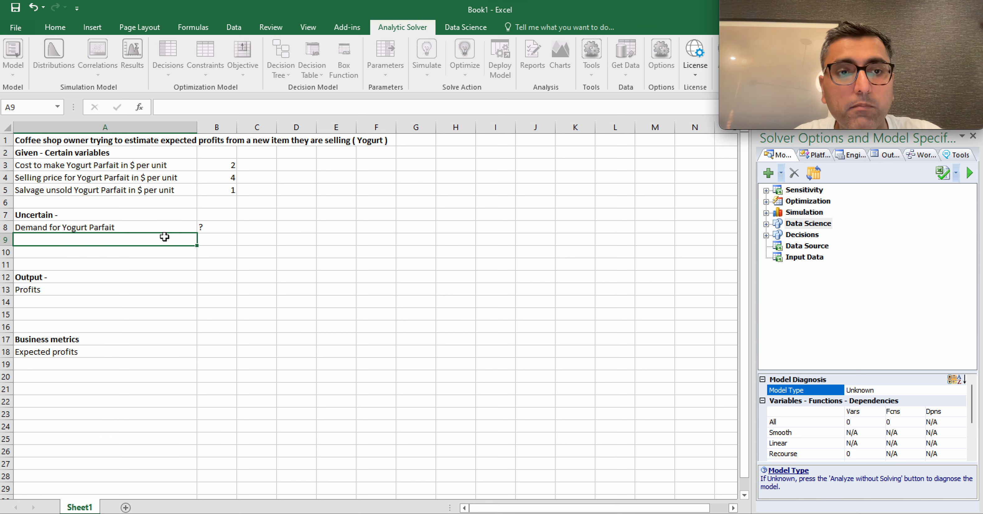
# Step: Add the heading "Mean" in cell C7 with the value 220 beneath it in C8 for the parfait demand
pyautogui.press('Up')
pyautogui.press('Up')
pyautogui.press('Right')
pyautogui.press('Right')
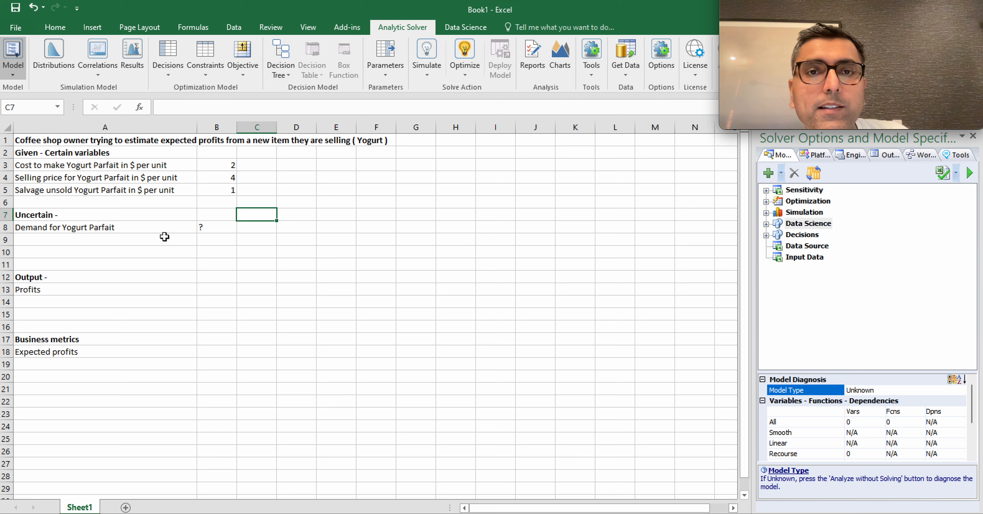
pyautogui.write('M')
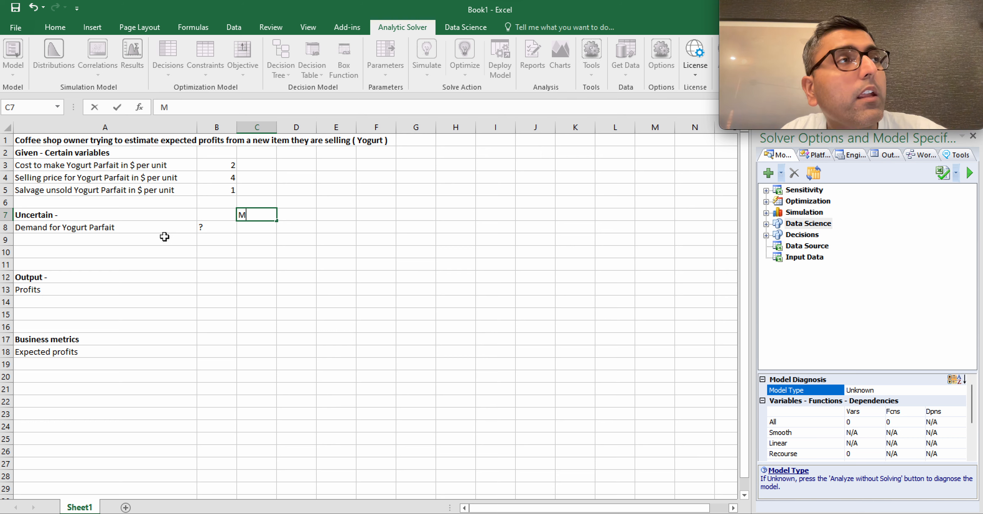
pyautogui.write('ean')
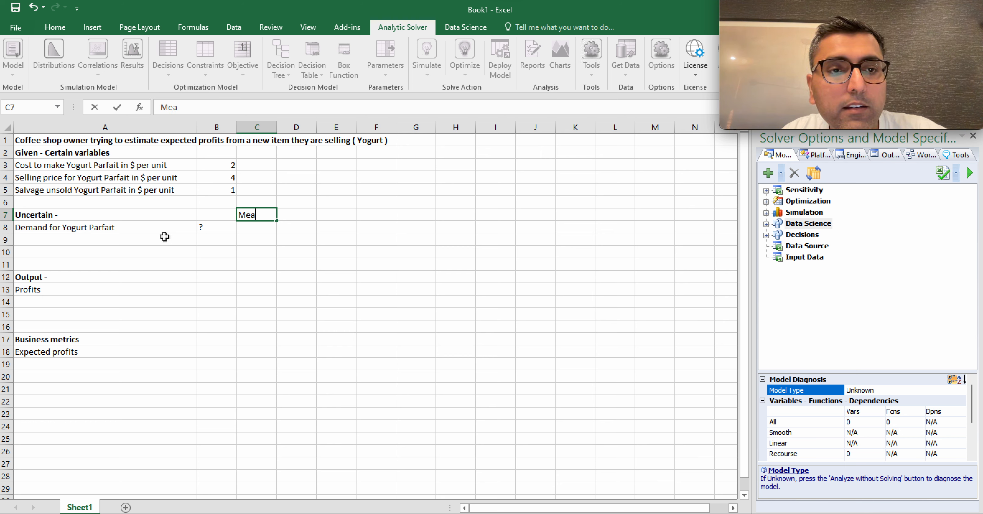
pyautogui.press('Return')
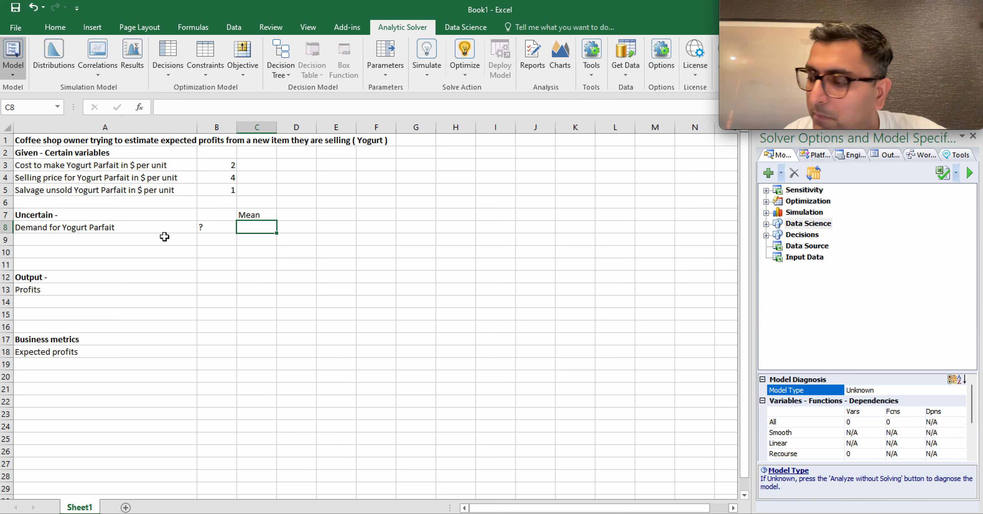
pyautogui.write('2')
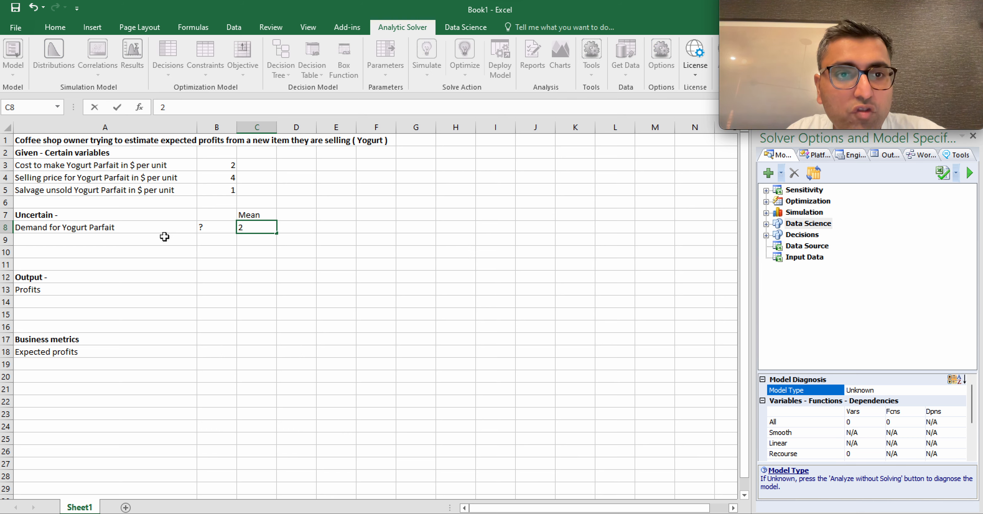
pyautogui.write('00')
pyautogui.press('BackSpace')
pyautogui.press('BackSpace')
pyautogui.write('20')
pyautogui.press('Tab')
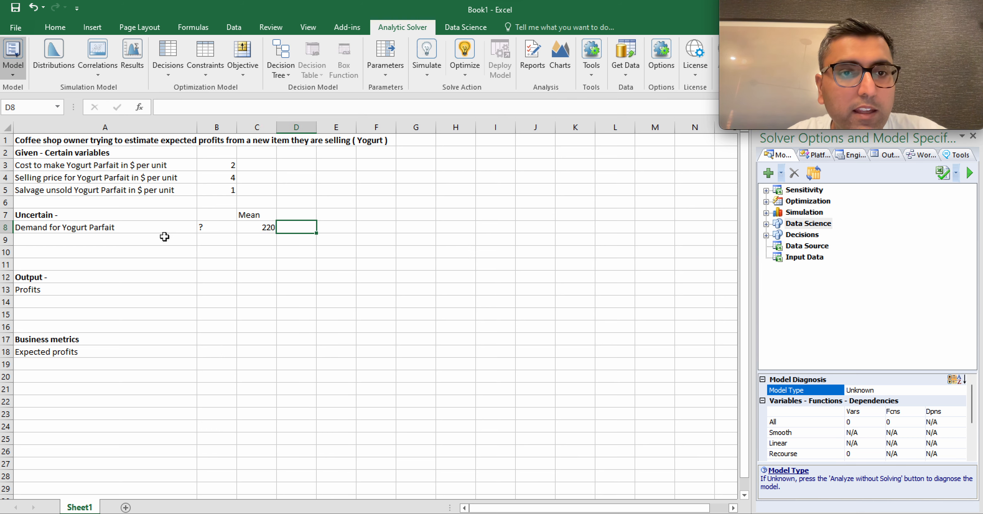
# Step: Add the heading "Std dev" in cell D7 with the value 25 beneath it in D8
pyautogui.press('Up')
pyautogui.write('Std')
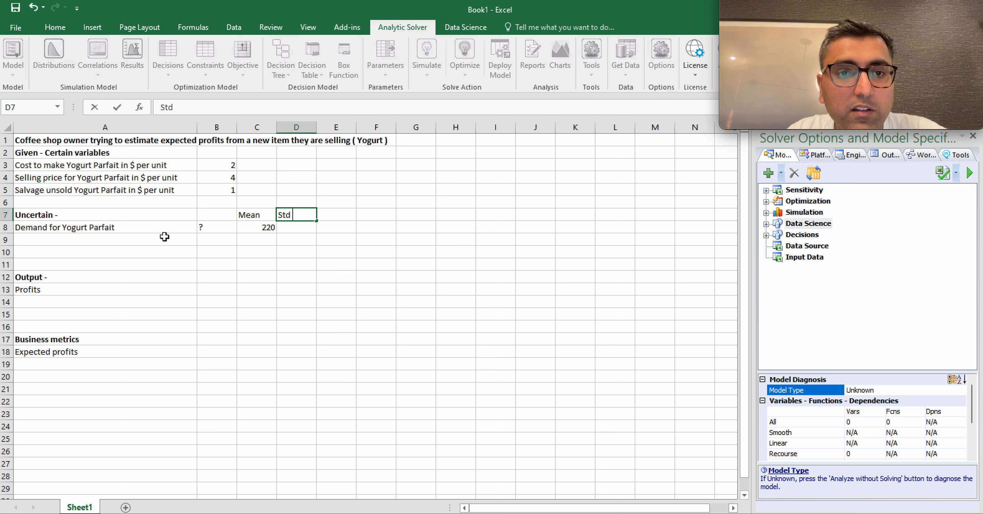
pyautogui.write(' dev')
pyautogui.press('Return')
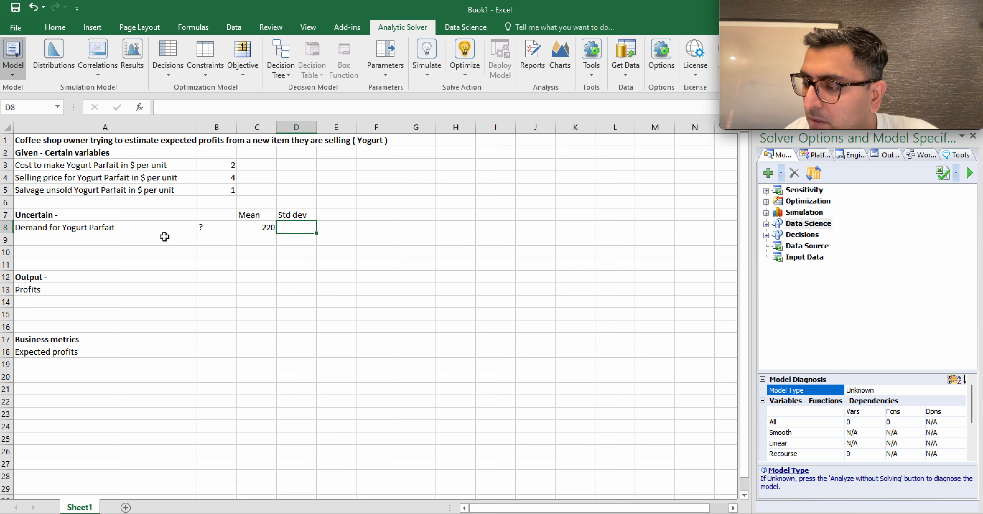
pyautogui.write('25')
pyautogui.press('Tab')
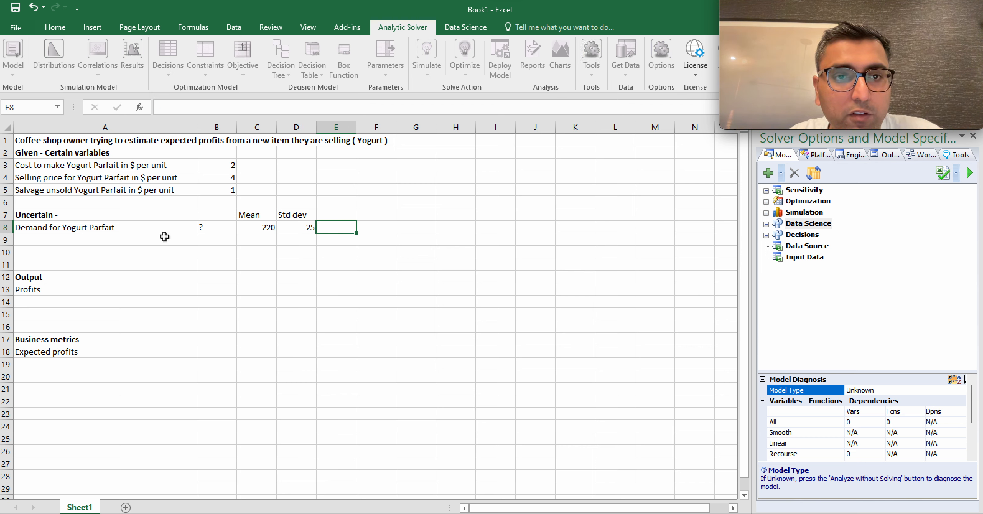
# Step: Add the heading "Lower bound" in cell E7 with the value 100 beneath it in E8
pyautogui.press('Up')
pyautogui.write('M')
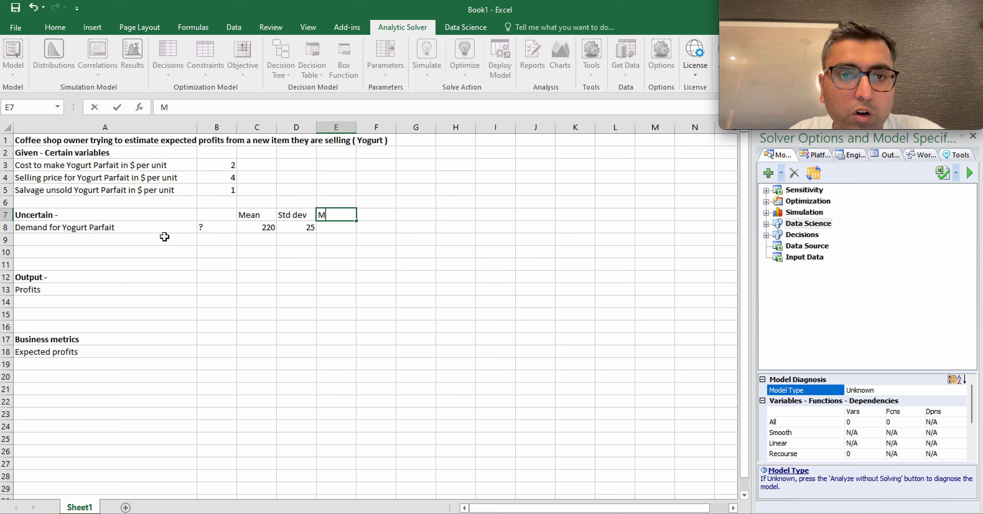
pyautogui.press('BackSpace')
pyautogui.write('Lower bound')
pyautogui.press('Return')
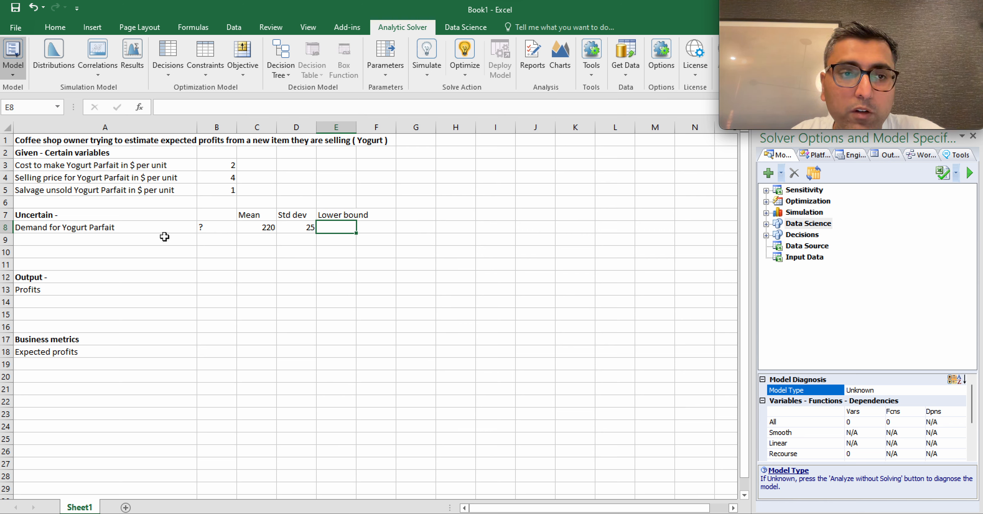
pyautogui.write('100')
pyautogui.press('Tab')
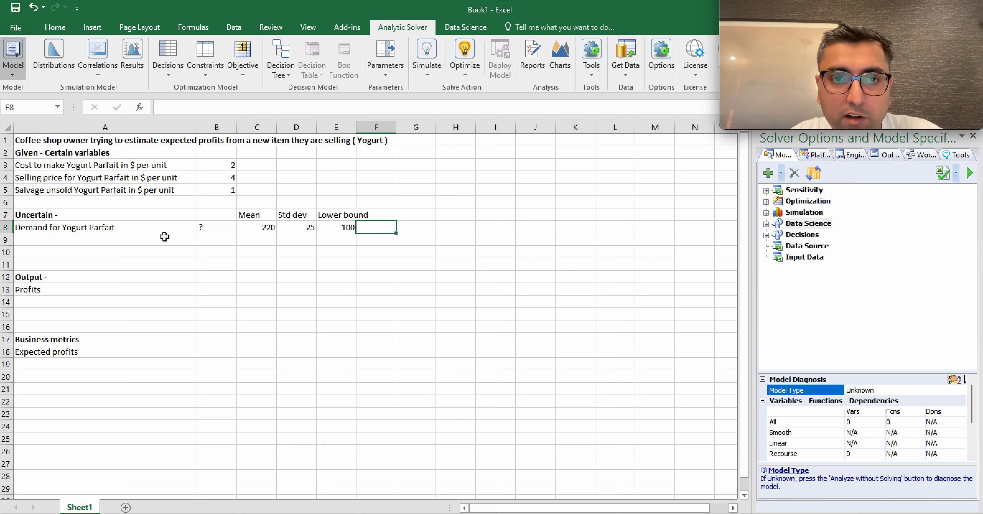
# Step: Add the heading "Upper bound" in cell F7 with the value 300 in F8, and widen columns C to F to fit their headings
pyautogui.press('Up')
pyautogui.write('Ma')
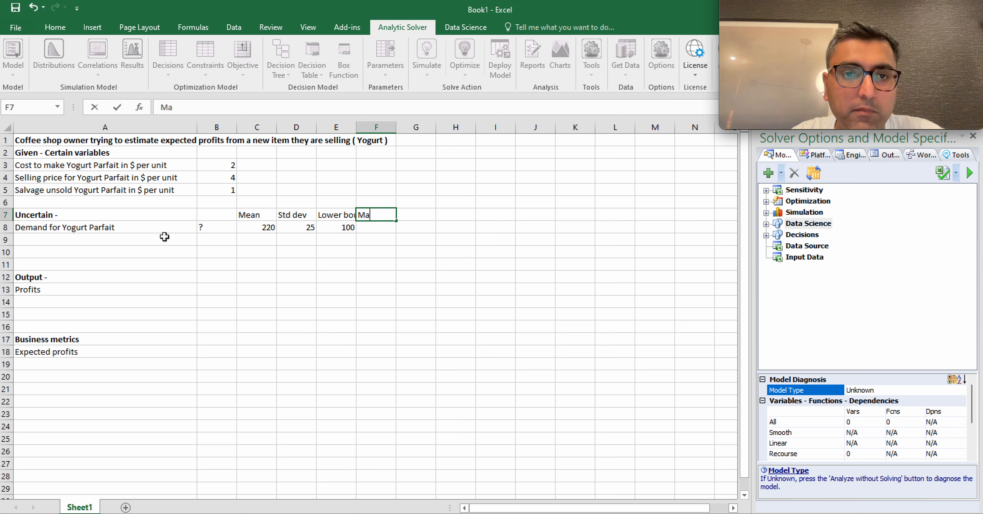
pyautogui.press('BackSpace')
pyautogui.press('BackSpace')
pyautogui.write('Upper bou')
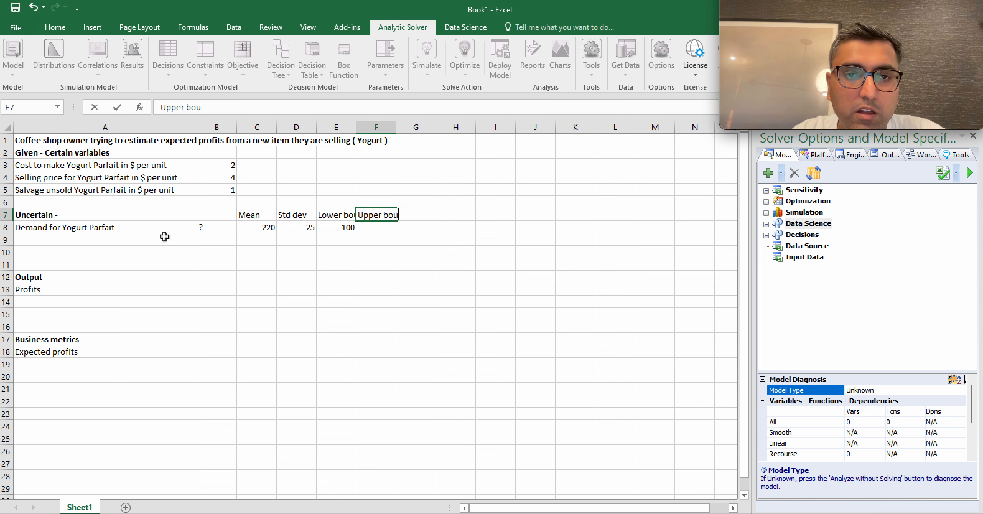
pyautogui.write('nd')
pyautogui.press('Return')
pyautogui.write('300')
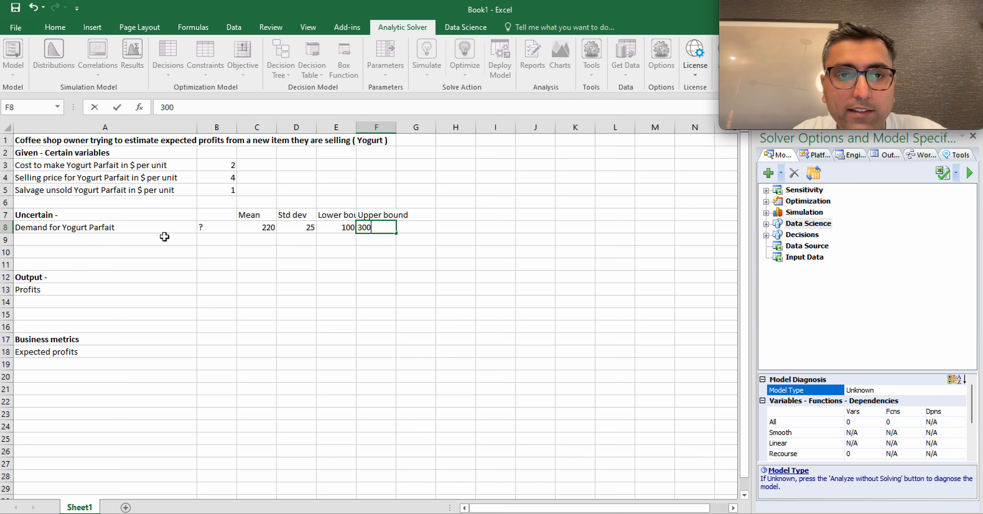
pyautogui.press('Return')
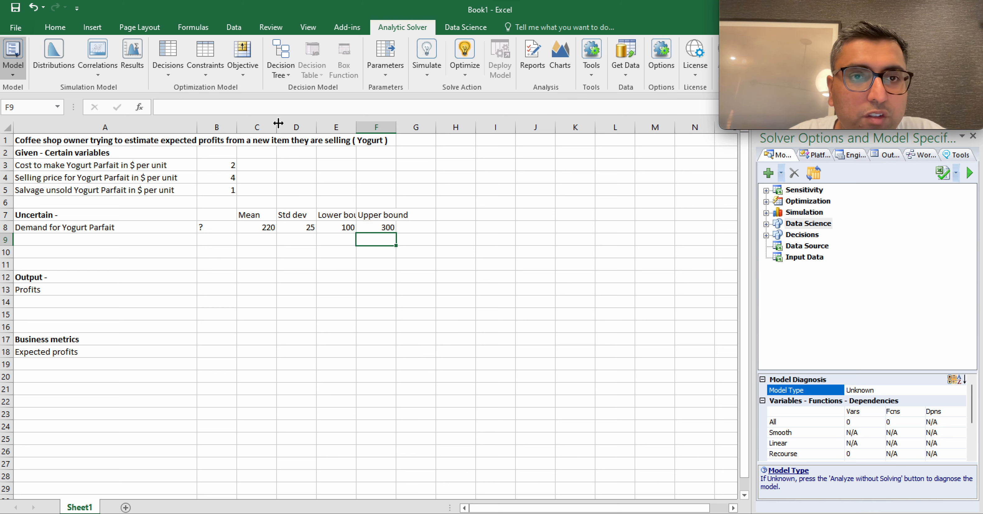
pyautogui.moveTo(276, 127); pyautogui.dragTo(461, 131)
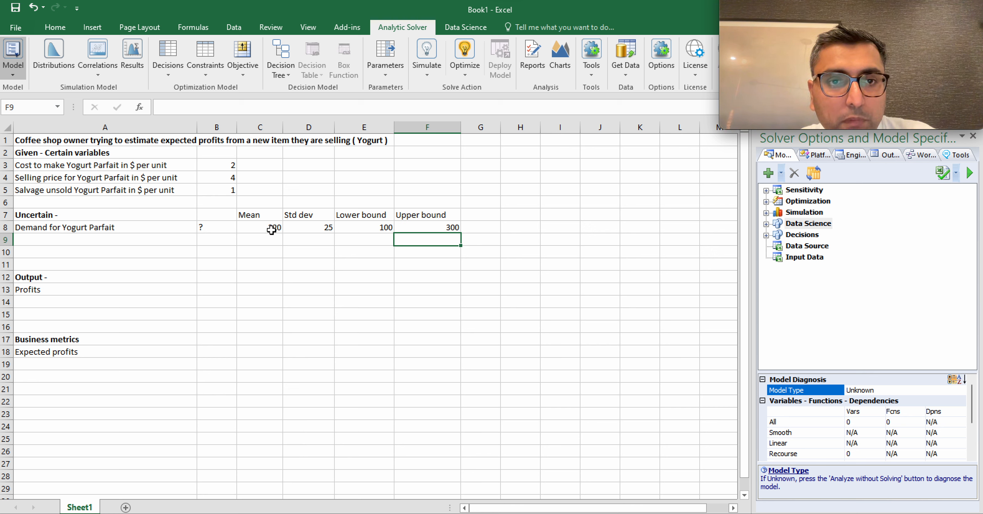
# Step: Examine the demand's mean and standard deviation in C7:D8 and its lower and upper bounds in E7:F8
pyautogui.moveTo(255, 215); pyautogui.dragTo(306, 224)
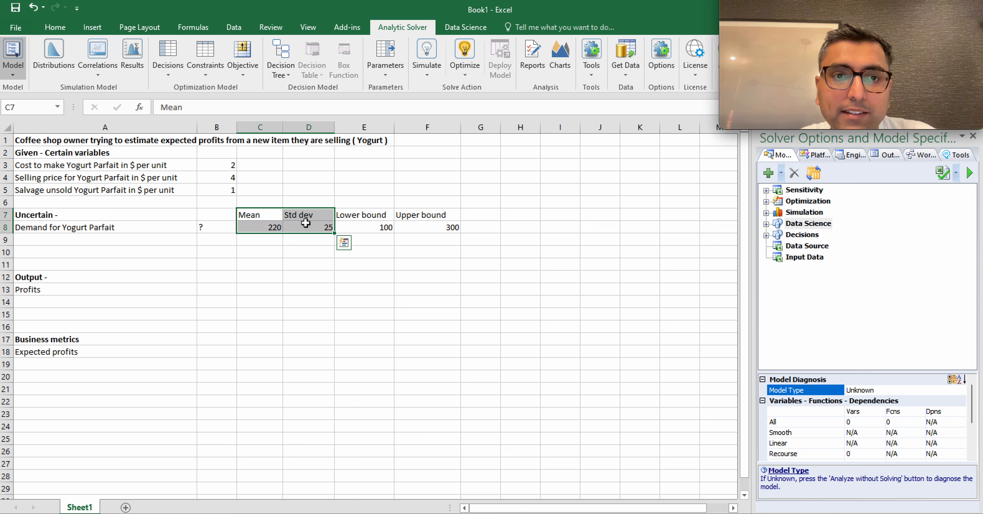
pyautogui.click(259, 220)
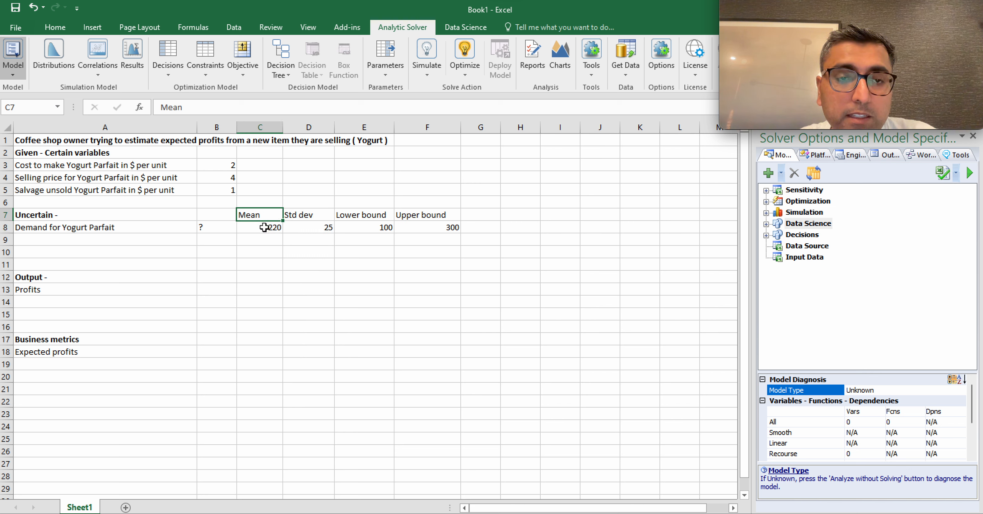
pyautogui.click(265, 237)
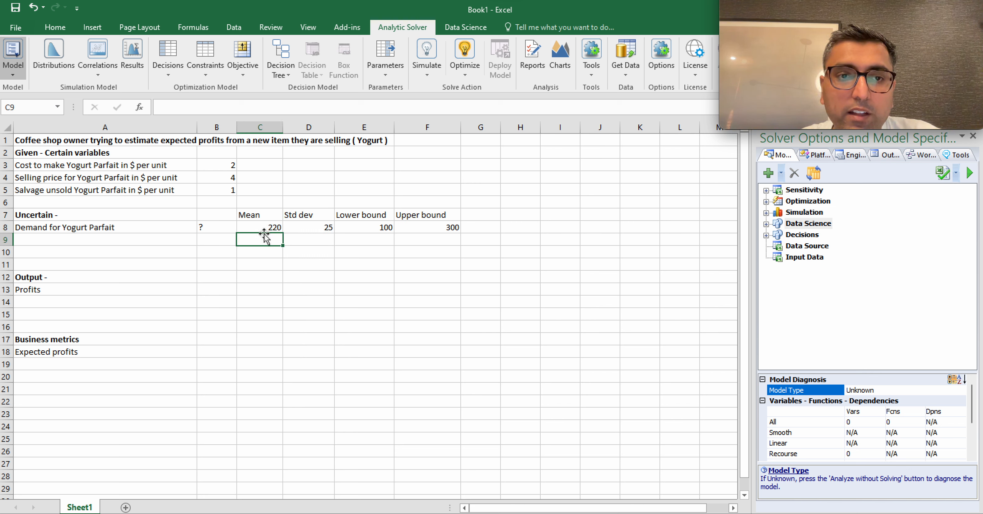
pyautogui.press('Up')
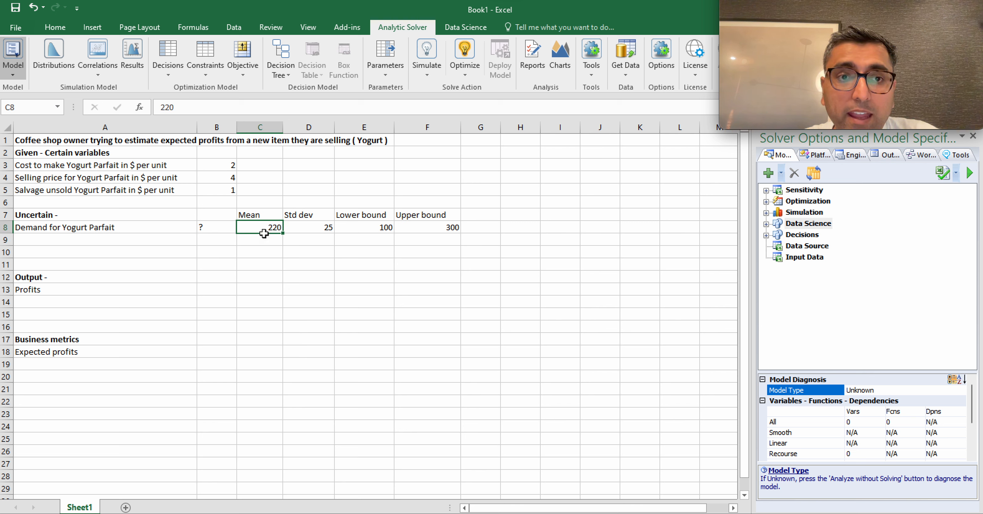
pyautogui.press('Right')
pyautogui.press('Right')
pyautogui.press('Right')
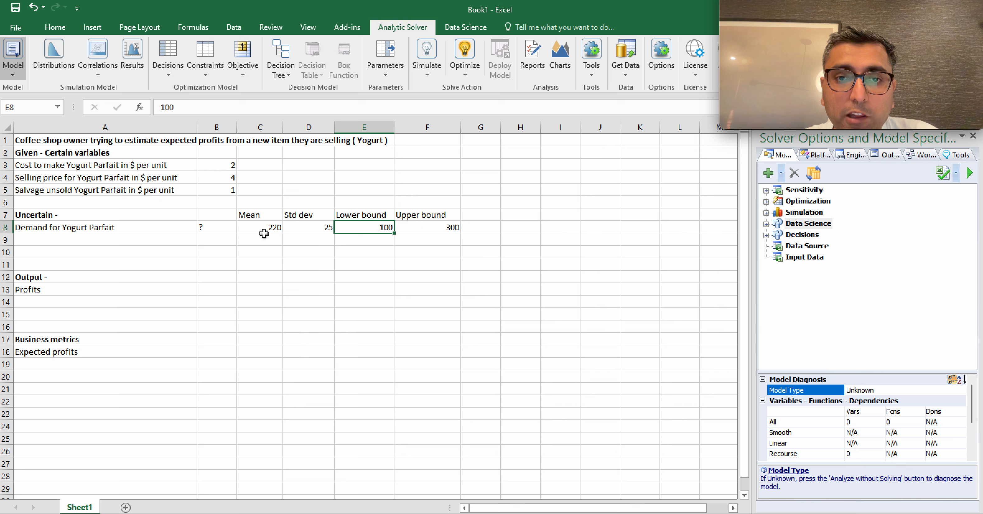
pyautogui.moveTo(351, 215); pyautogui.dragTo(429, 225)
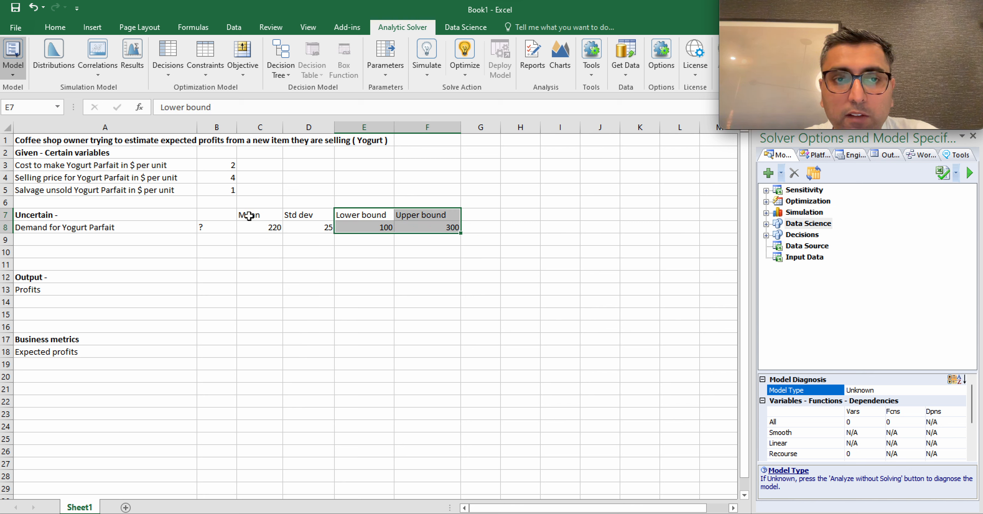
pyautogui.moveTo(248, 215); pyautogui.dragTo(299, 227)
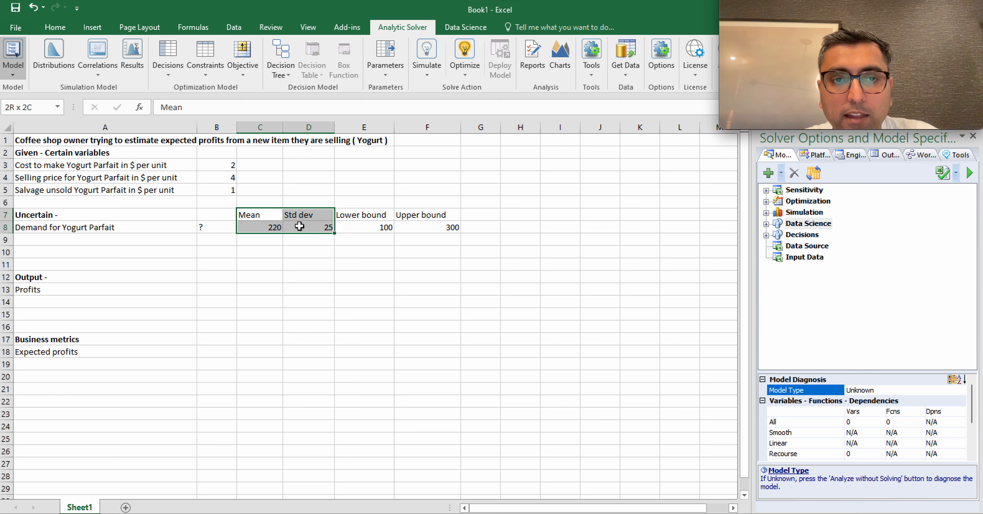
pyautogui.moveTo(299, 226); pyautogui.dragTo(299, 226)
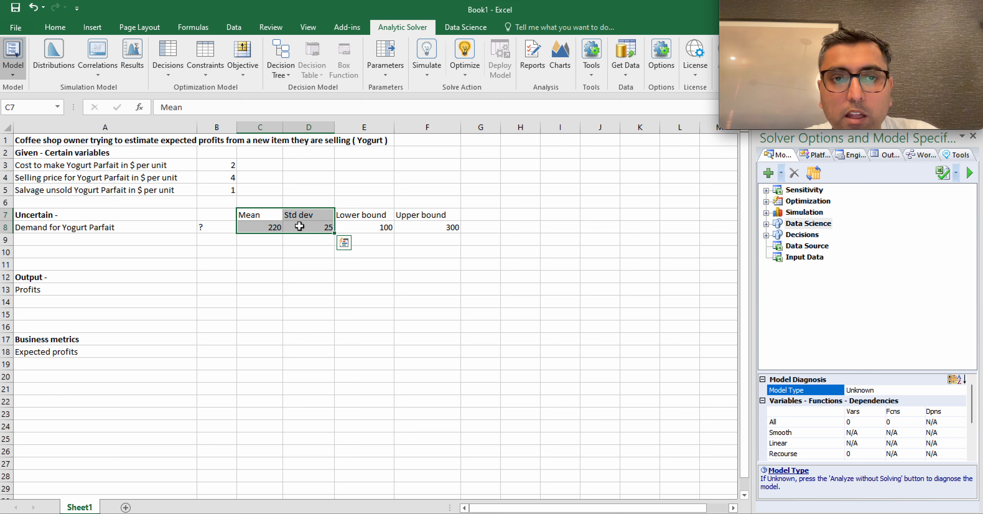
pyautogui.click(255, 217)
# Step: Clear the "?" placeholder from demand cell B8 and start defining a Normal distribution from the common distributions for it
pyautogui.click(212, 228)
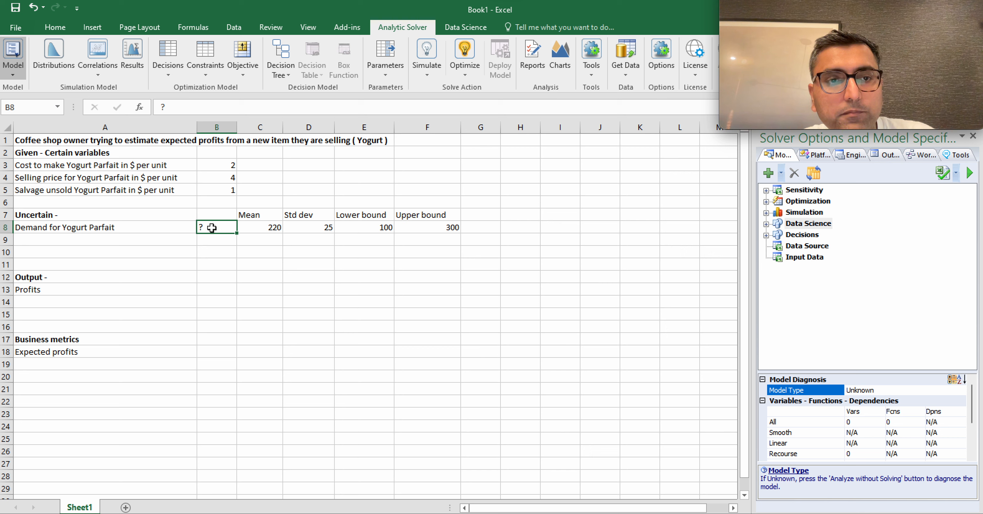
pyautogui.press('BackSpace')
pyautogui.press('Return')
pyautogui.click(211, 228)
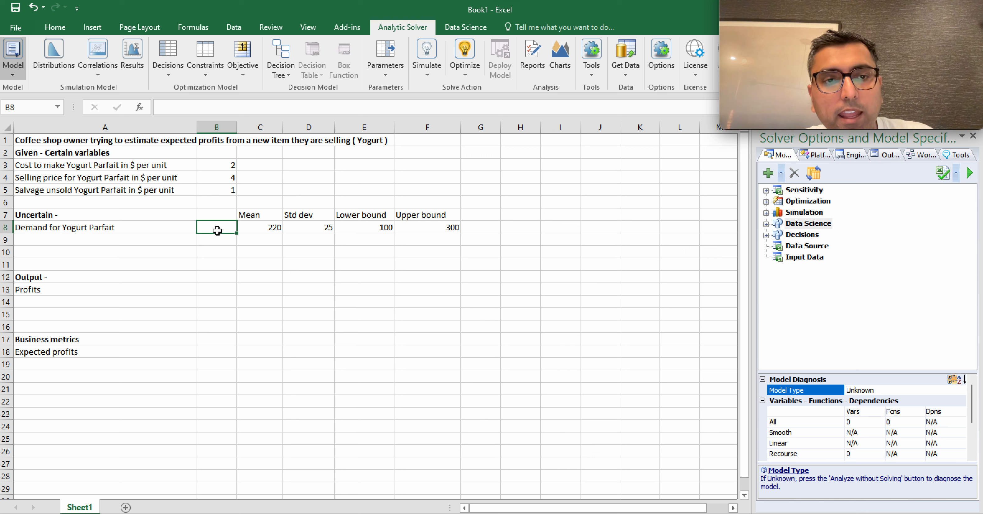
pyautogui.click(54, 63)
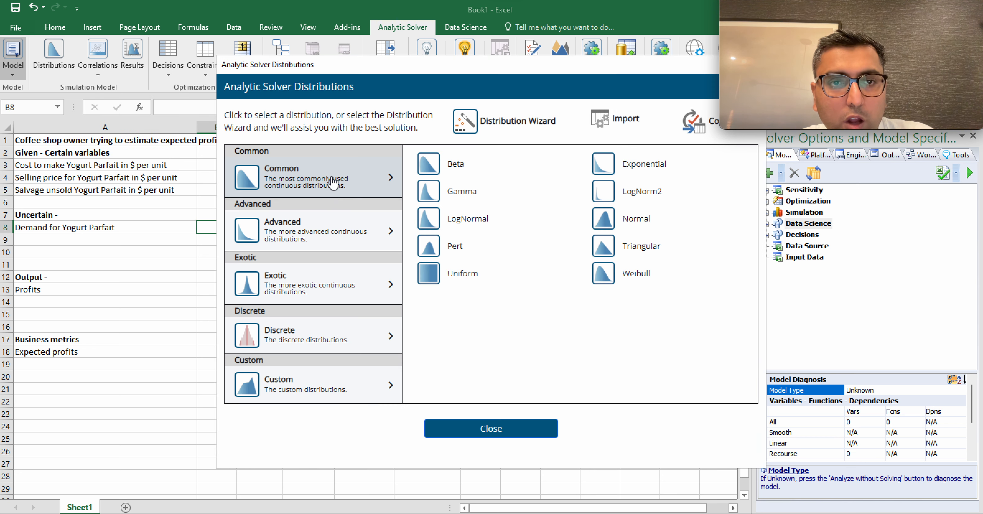
pyautogui.click(637, 220)
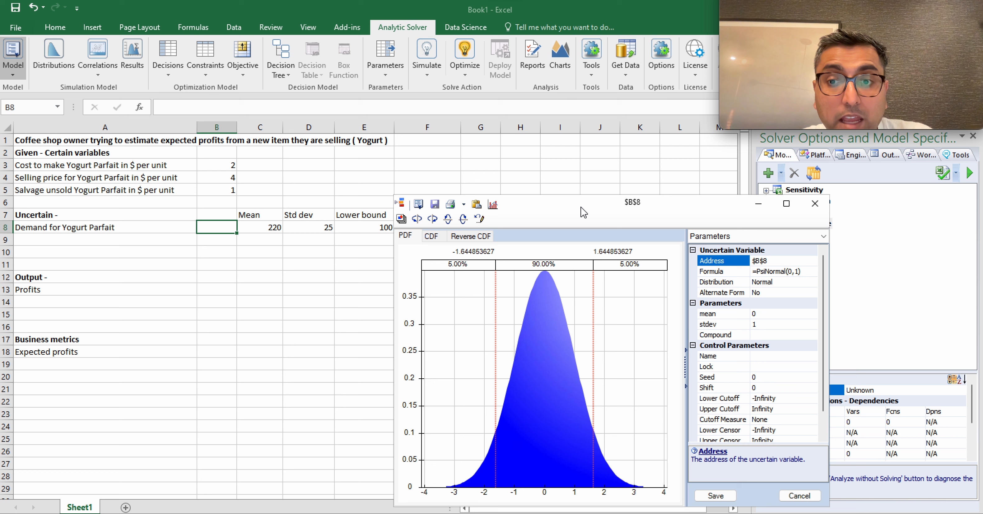
# Step: Link the mean parameter of the demand's Normal distribution to cell C8
pyautogui.click(779, 314)
pyautogui.click(812, 313)
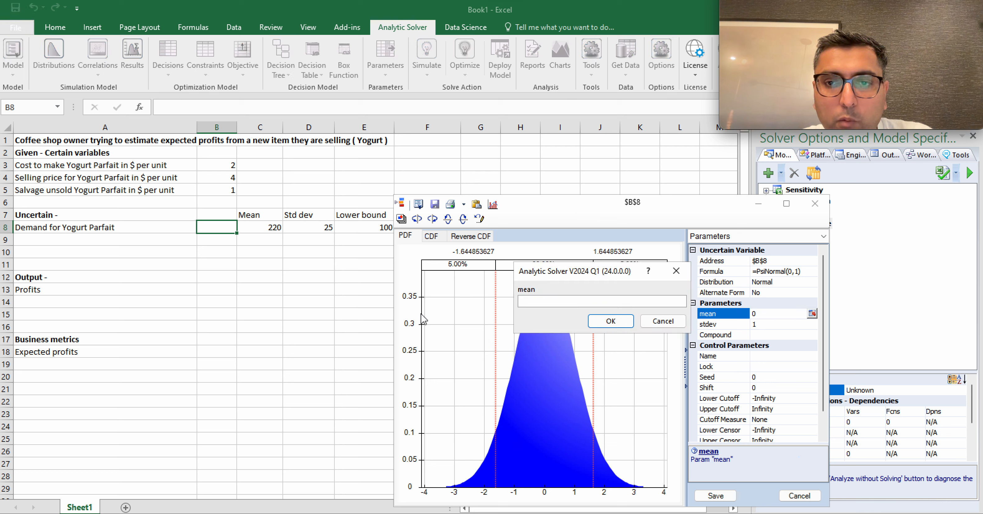
pyautogui.click(264, 229)
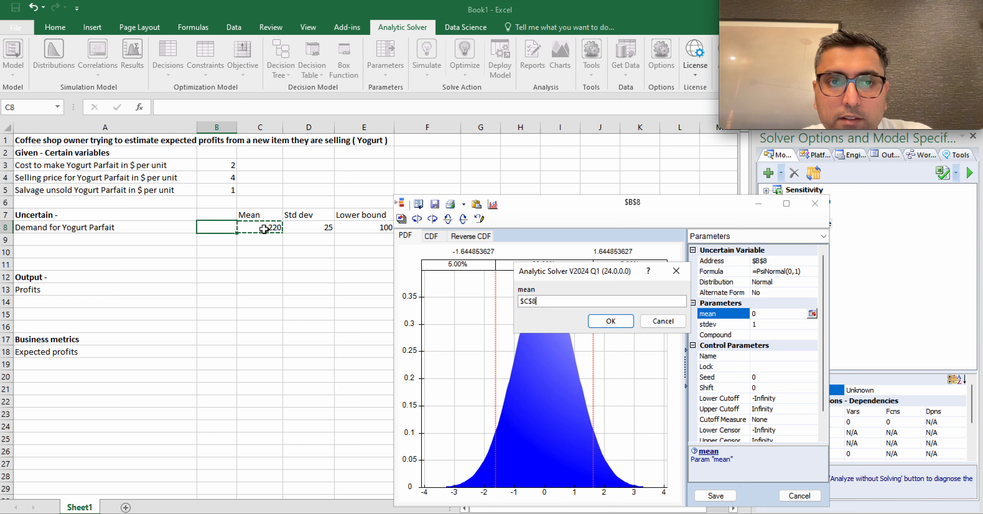
pyautogui.click(611, 321)
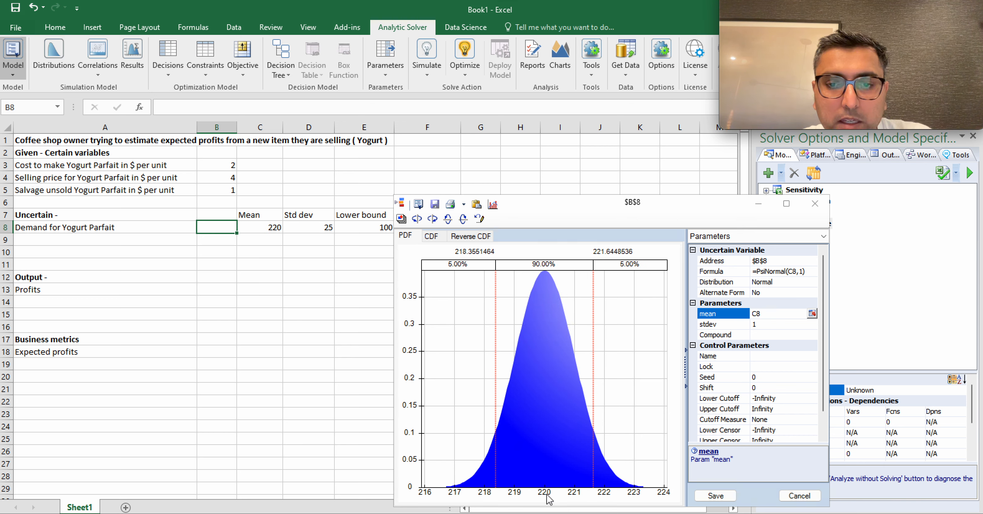
# Step: Link the stdev parameter of the demand's Normal distribution to cell D8
pyautogui.click(812, 324)
pyautogui.click(812, 324)
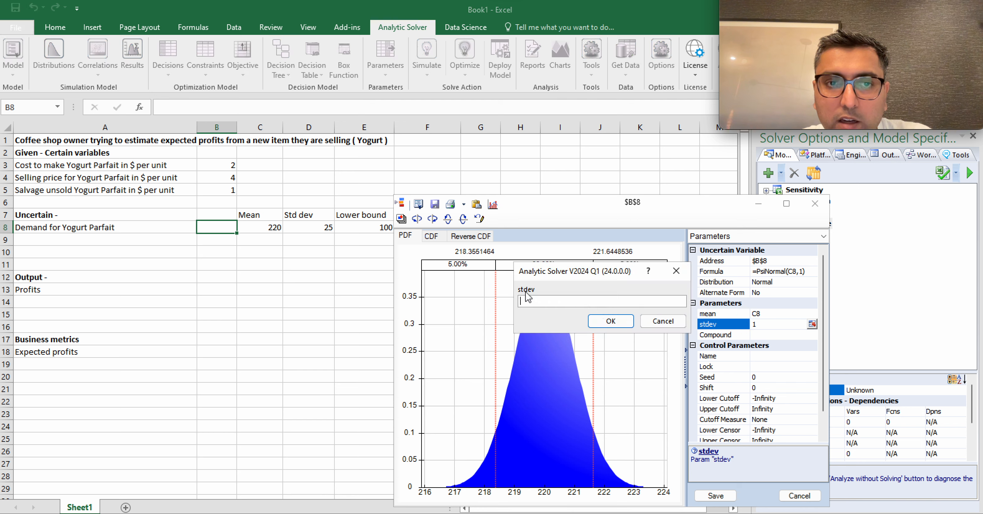
pyautogui.click(315, 227)
pyautogui.click(602, 319)
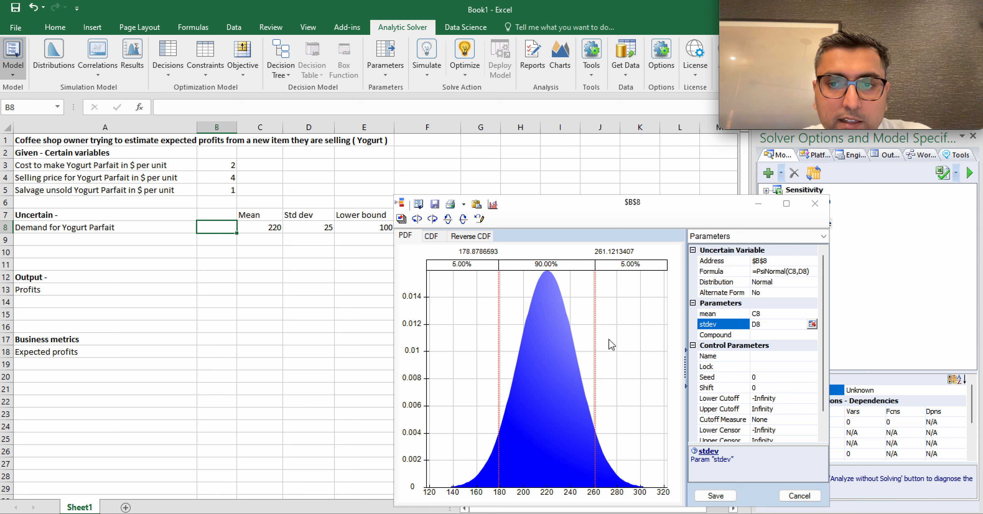
# Step: Link the lower cutoff of the demand's Normal distribution to cell E8
pyautogui.click(813, 400)
pyautogui.click(812, 398)
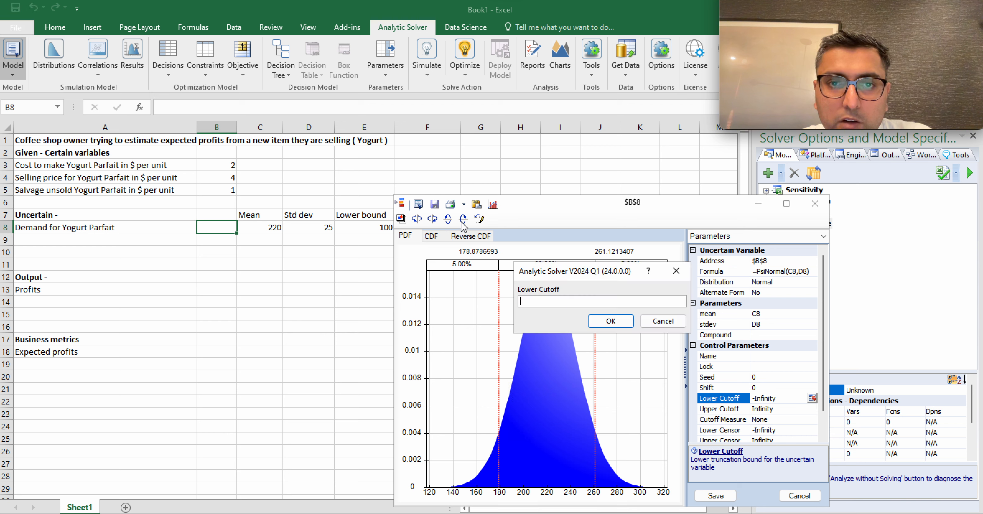
pyautogui.click(349, 227)
pyautogui.click(605, 321)
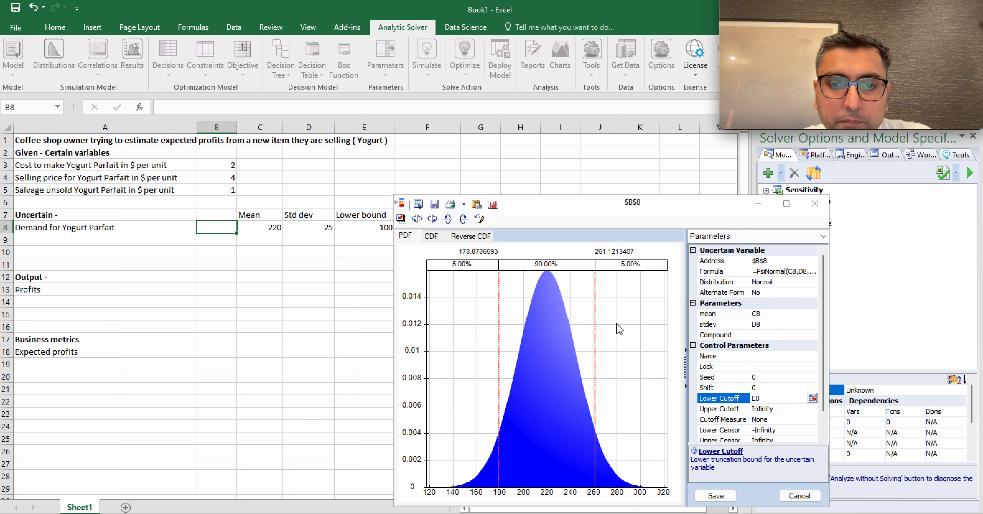
# Step: Link the upper cutoff of the demand's Normal distribution to cell F8 and save the distribution to cell B8
pyautogui.click(800, 409)
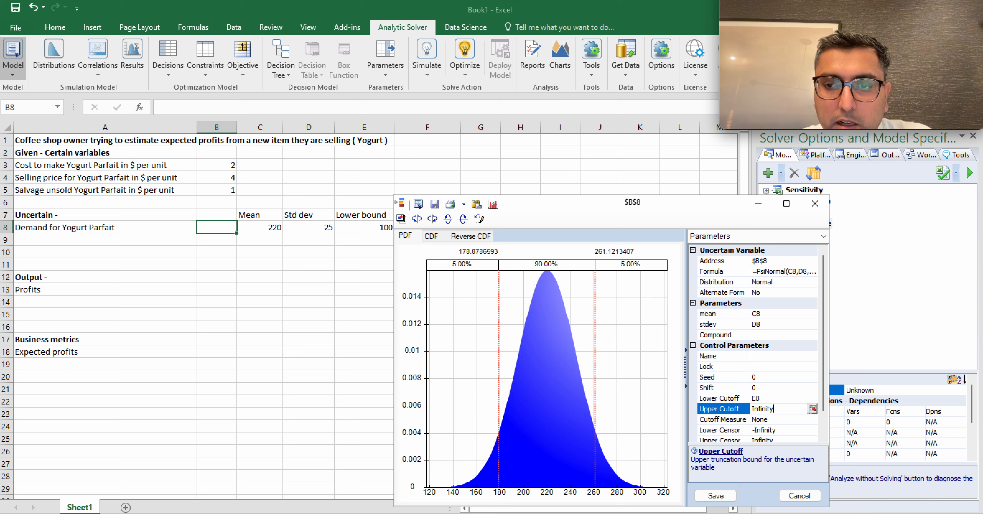
pyautogui.click(812, 409)
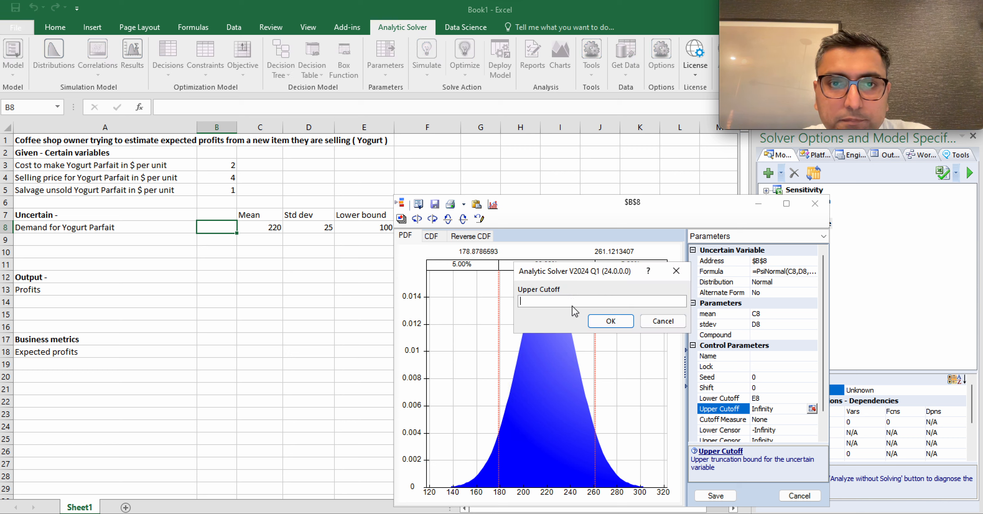
pyautogui.write('F8')
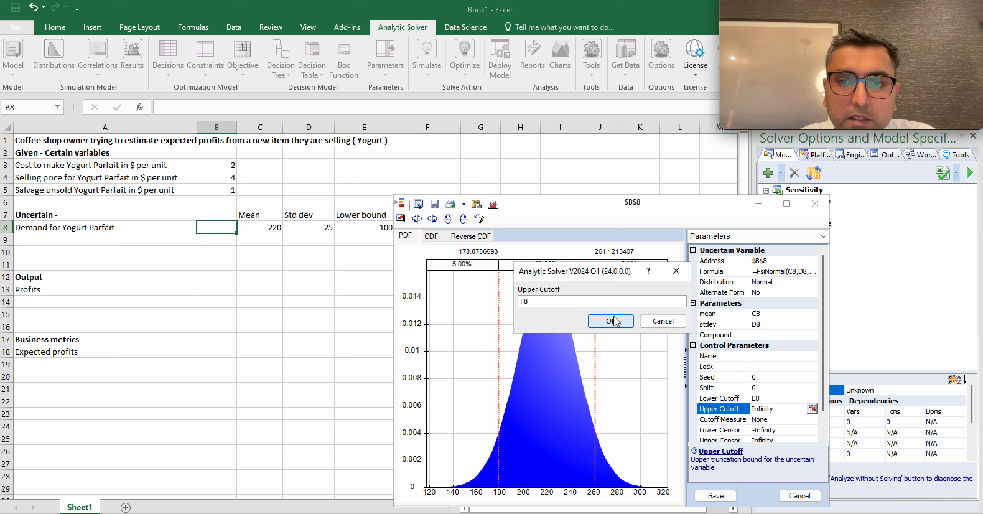
pyautogui.click(601, 324)
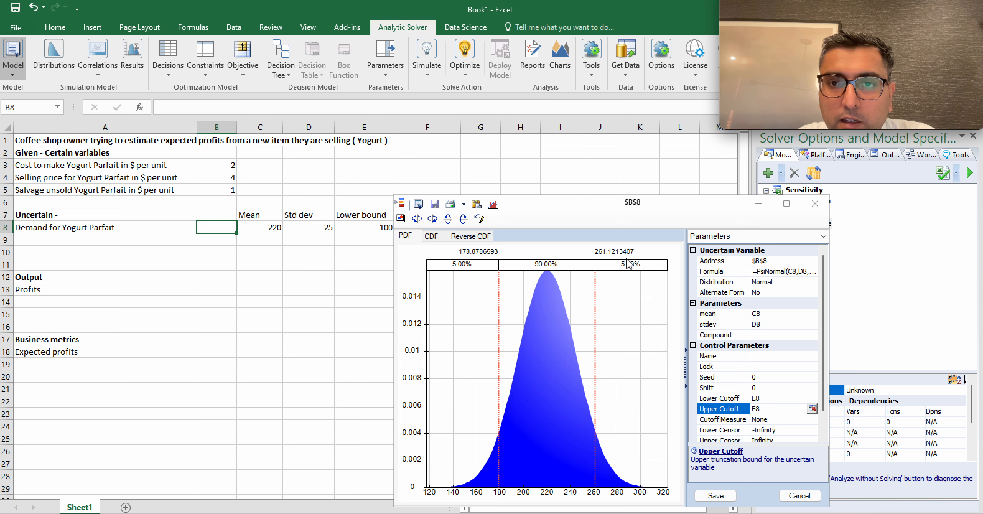
pyautogui.moveTo(608, 203); pyautogui.dragTo(709, 156)
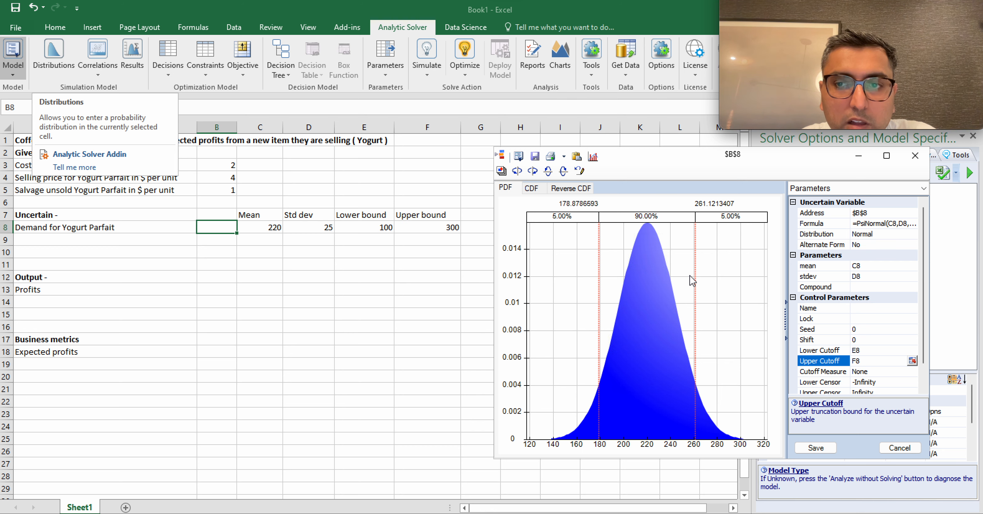
pyautogui.click(815, 448)
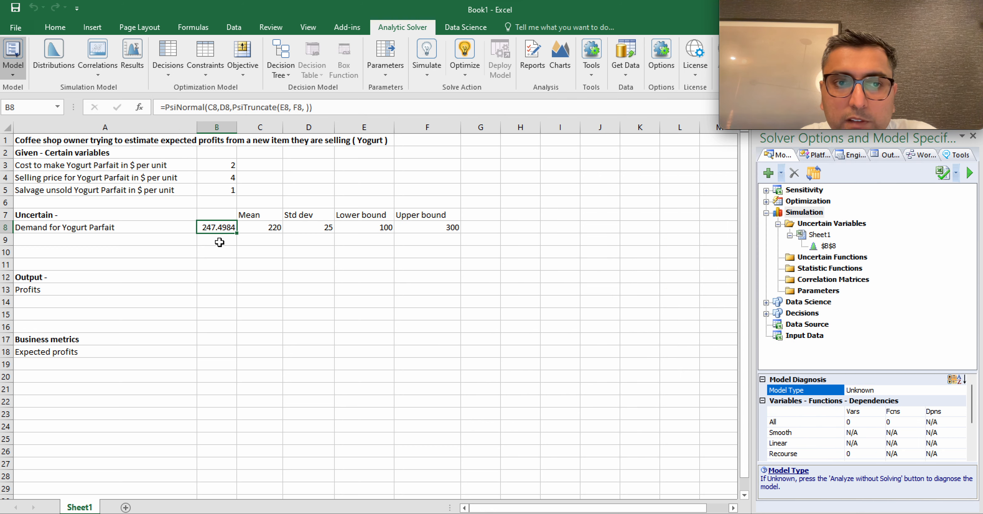
# Step: Examine the PsiNormal formula and the distribution preview of the Yogurt Parfait demand cell B8
pyautogui.moveTo(216, 228)
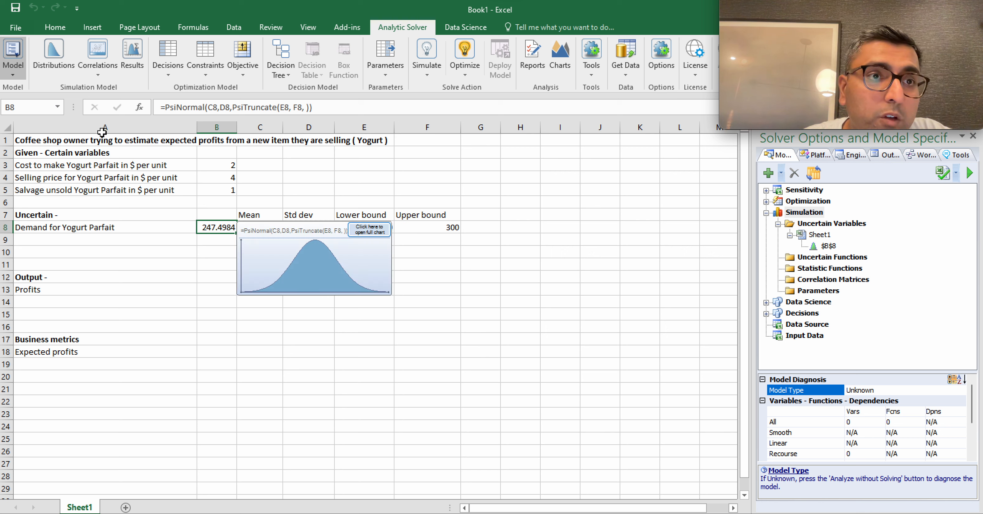
pyautogui.click(328, 107)
pyautogui.moveTo(168, 115); pyautogui.dragTo(148, 107)
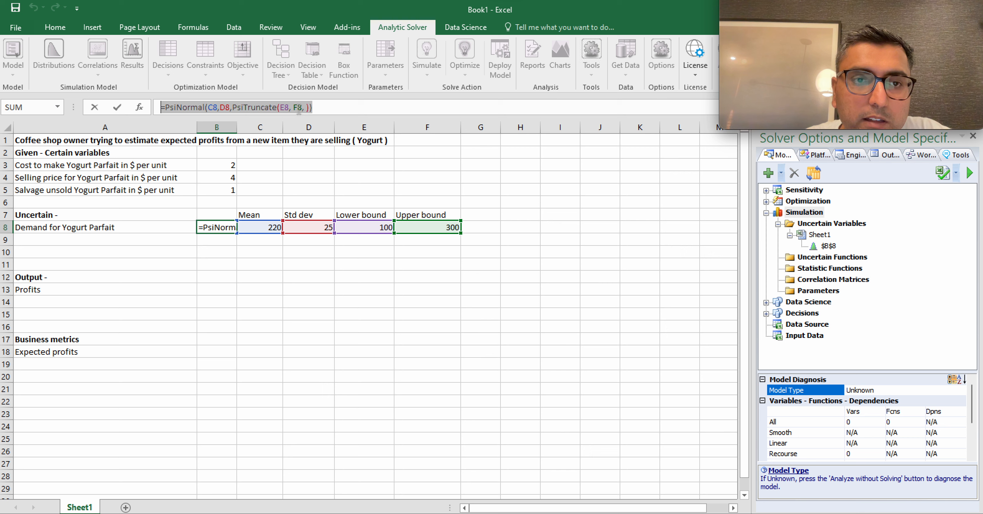
pyautogui.press('Return')
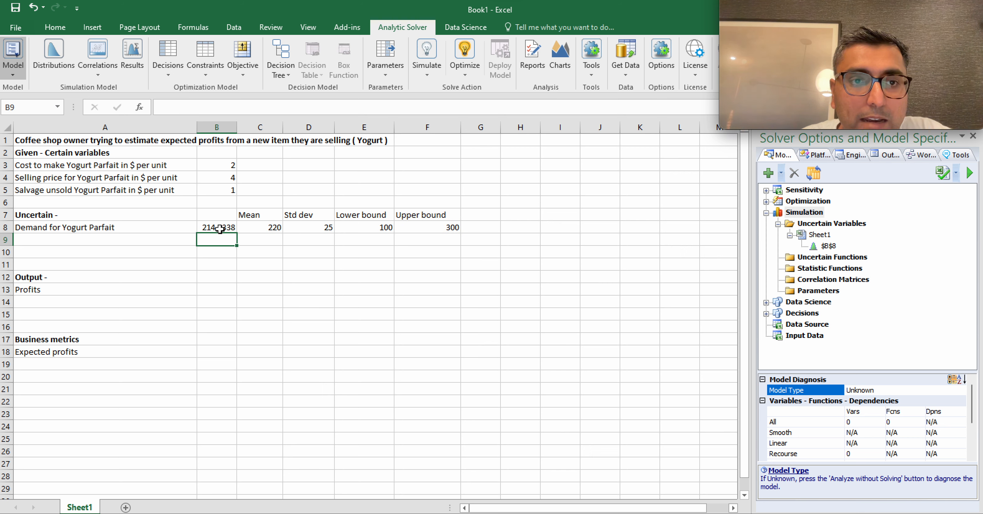
pyautogui.click(208, 229)
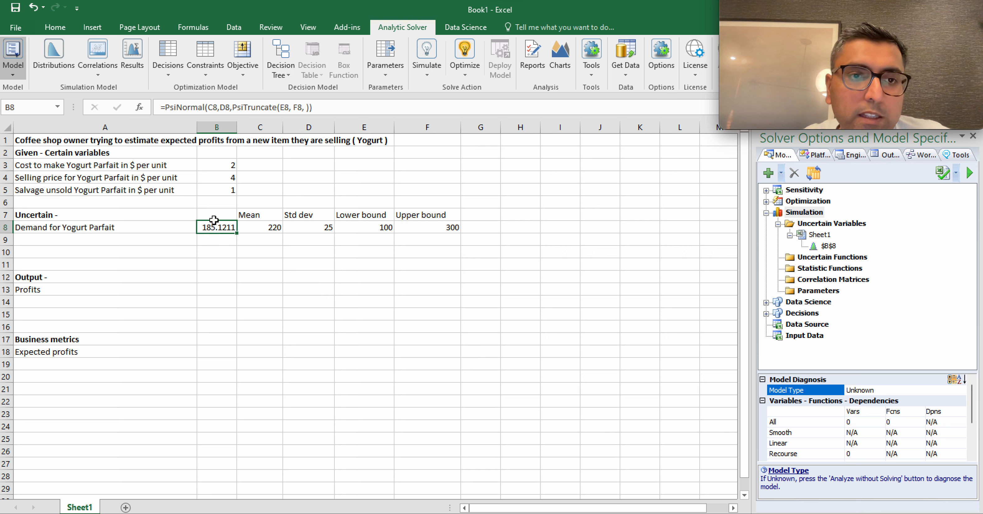
pyautogui.moveTo(216, 227)
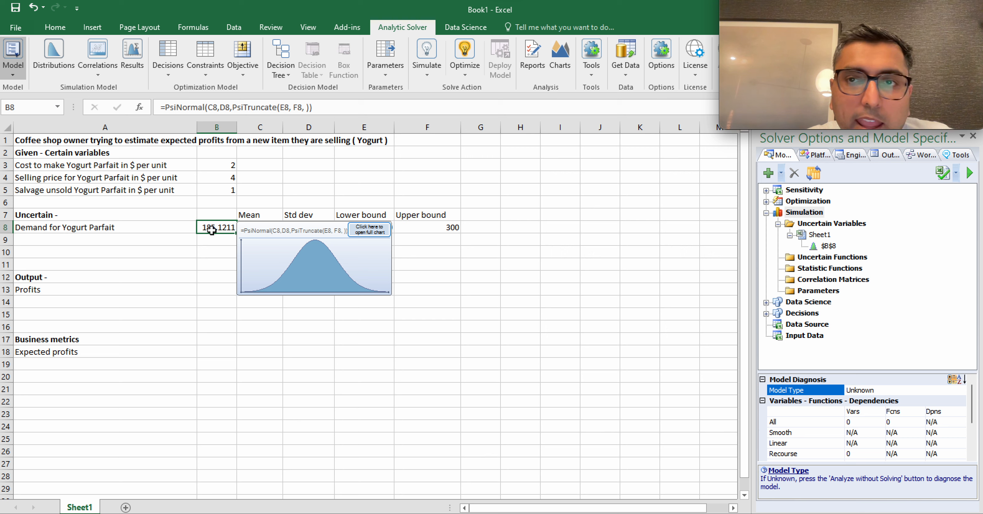
pyautogui.click(165, 229)
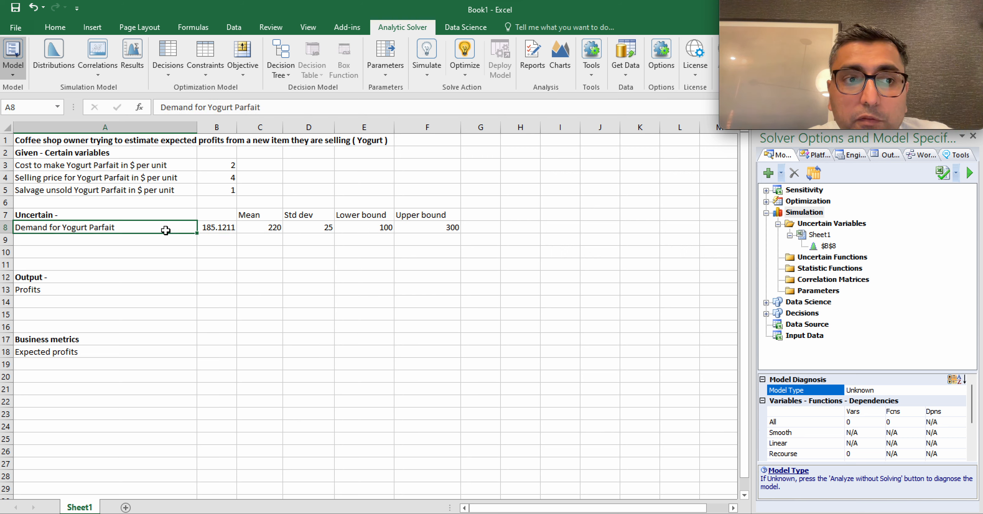
# Step: Apply the 40% - Accent5 cell style to the uncertain demand cell B8
pyautogui.click(214, 229)
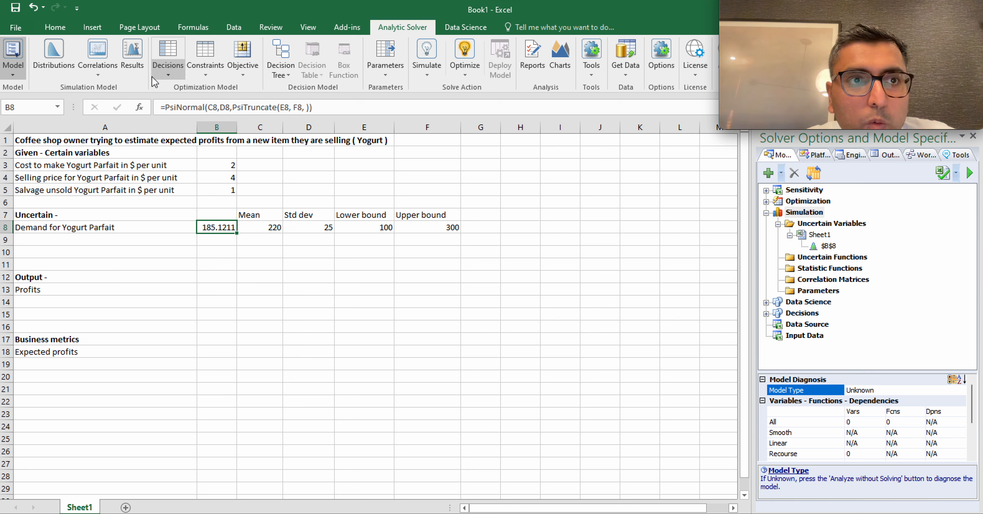
pyautogui.click(62, 30)
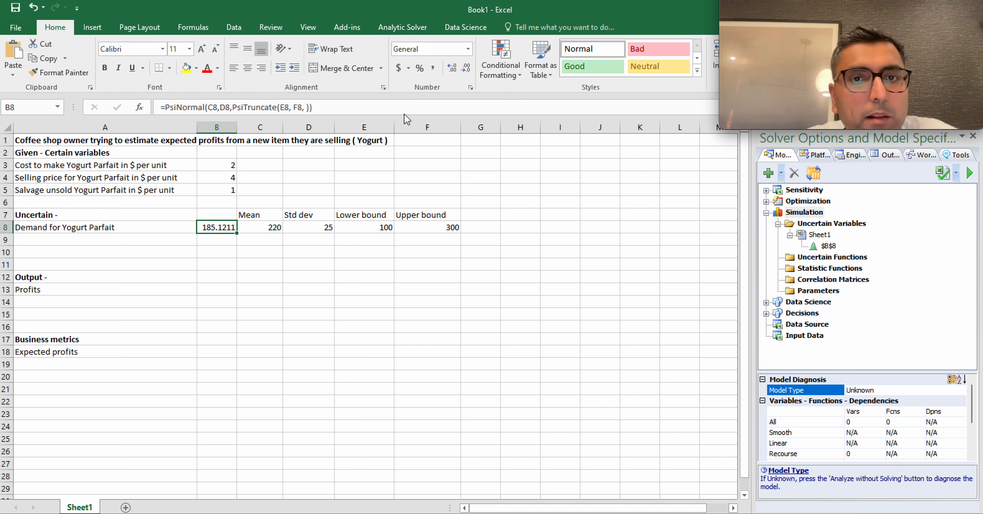
pyautogui.click(697, 70)
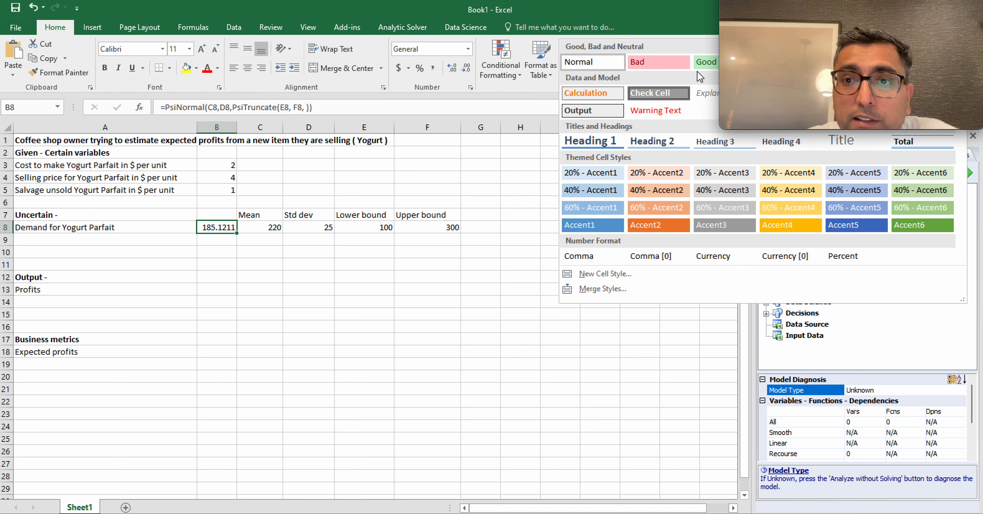
pyautogui.click(857, 191)
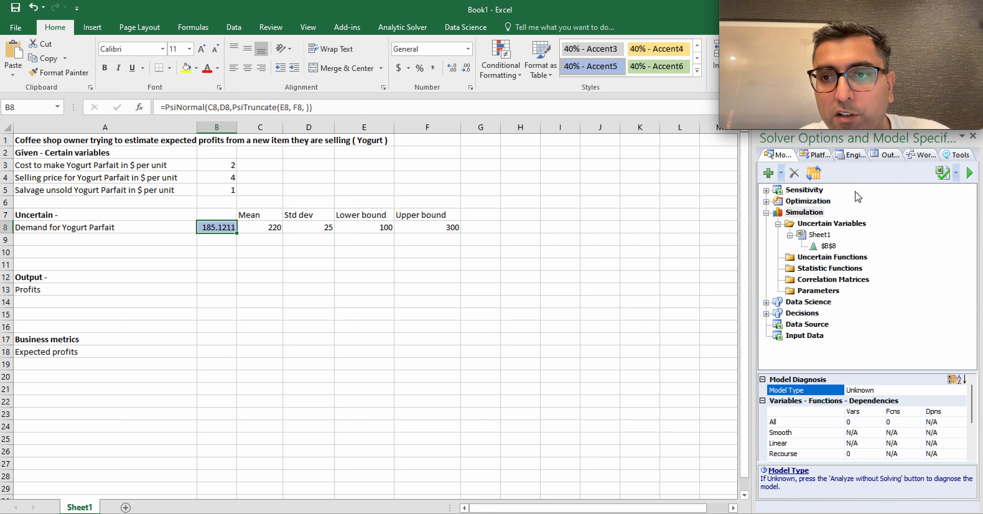
pyautogui.click(96, 229)
pyautogui.click(211, 225)
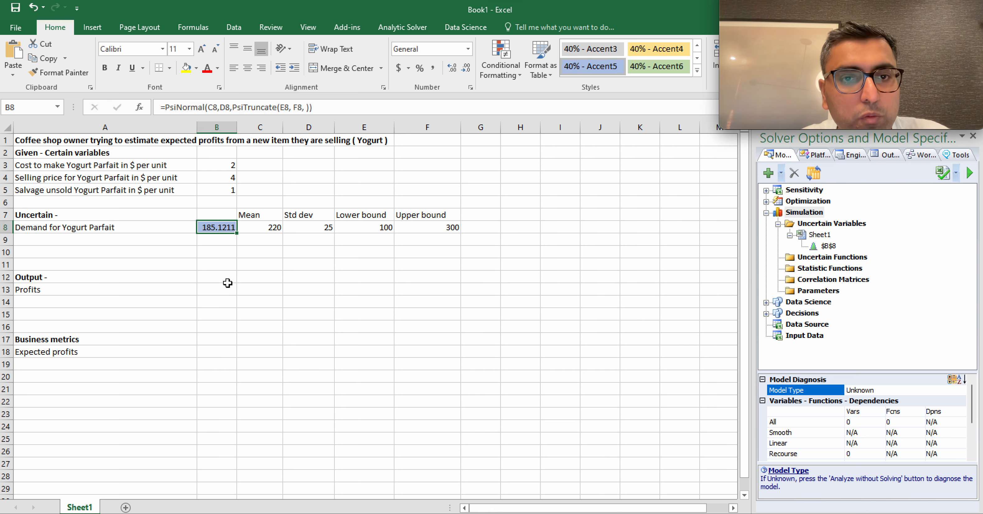
pyautogui.click(89, 240)
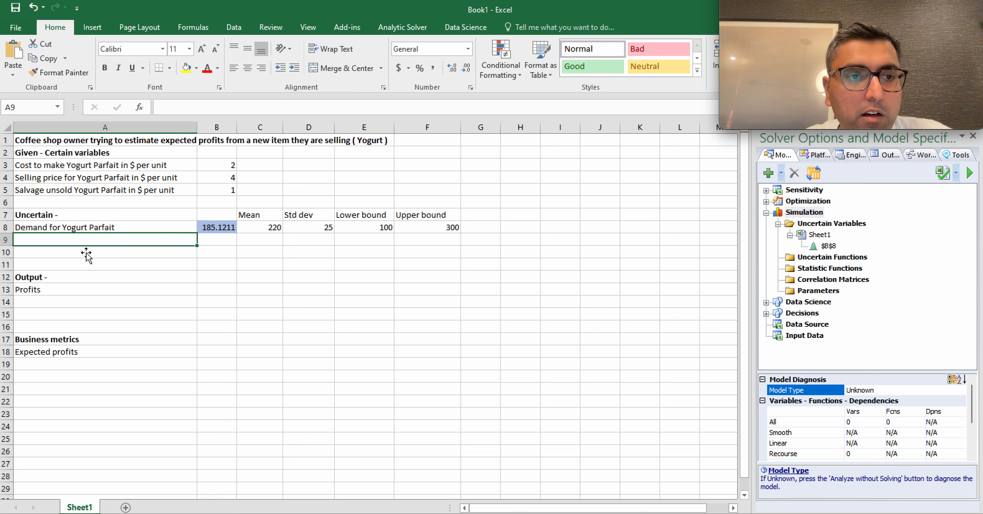
pyautogui.click(50, 291)
pyautogui.click(216, 294)
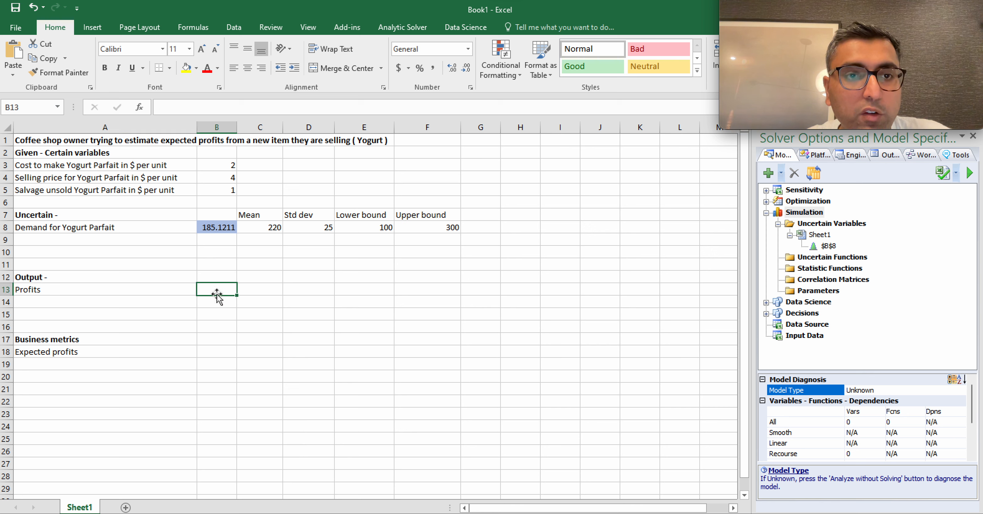
pyautogui.click(82, 355)
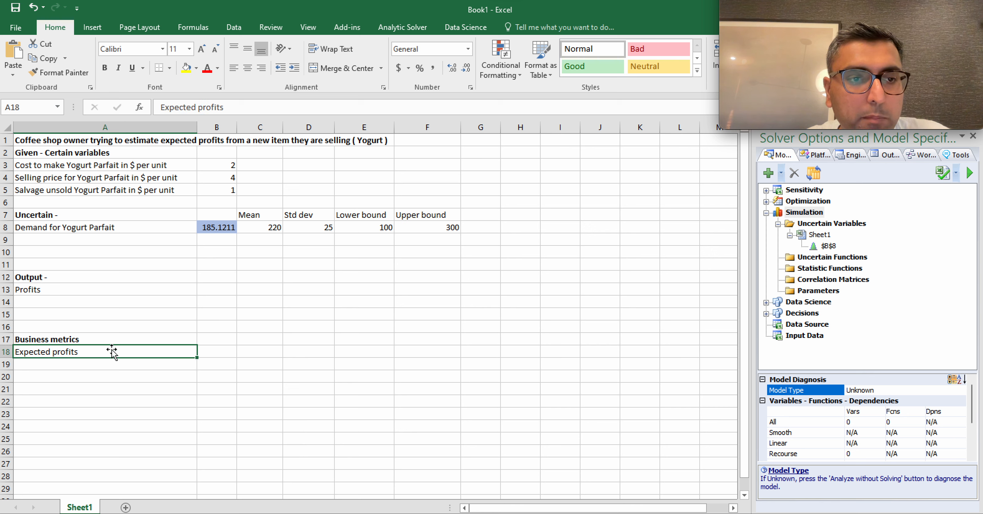
pyautogui.click(236, 356)
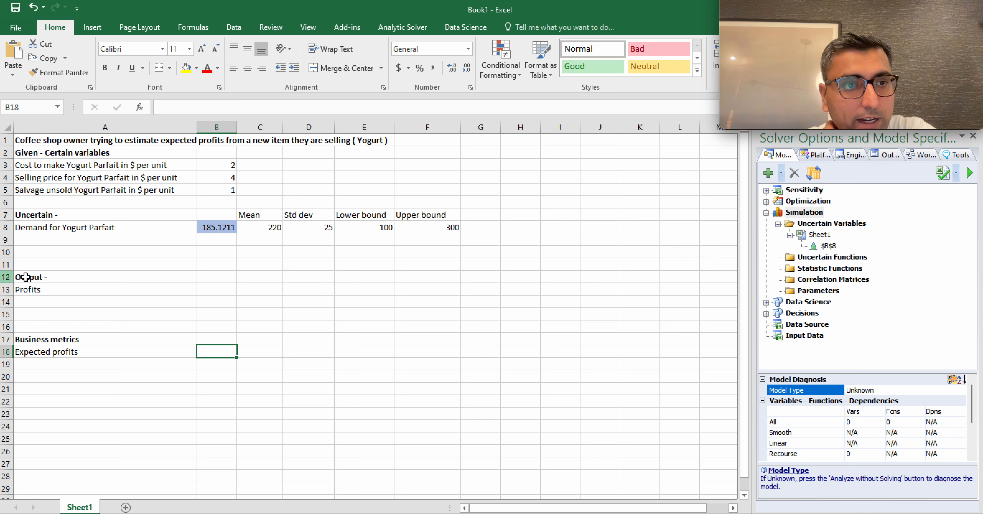
# Step: Move the "Output -" heading and the "Profits" label from A12:A13 up to A10:A11
pyautogui.moveTo(30, 276); pyautogui.dragTo(29, 277)
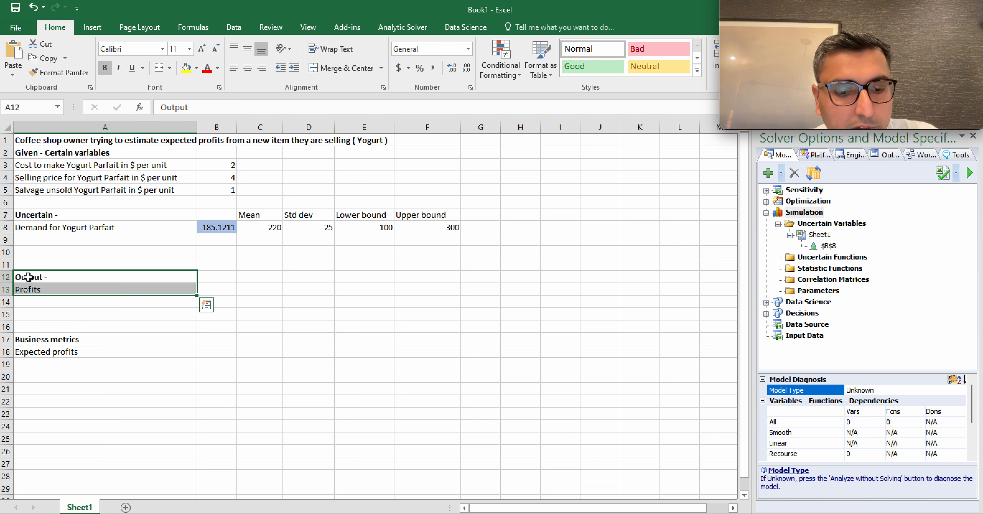
pyautogui.hotkey('ctrl', 'c')
pyautogui.press('Up')
pyautogui.press('Up')
pyautogui.press('Up')
pyautogui.press('Down')
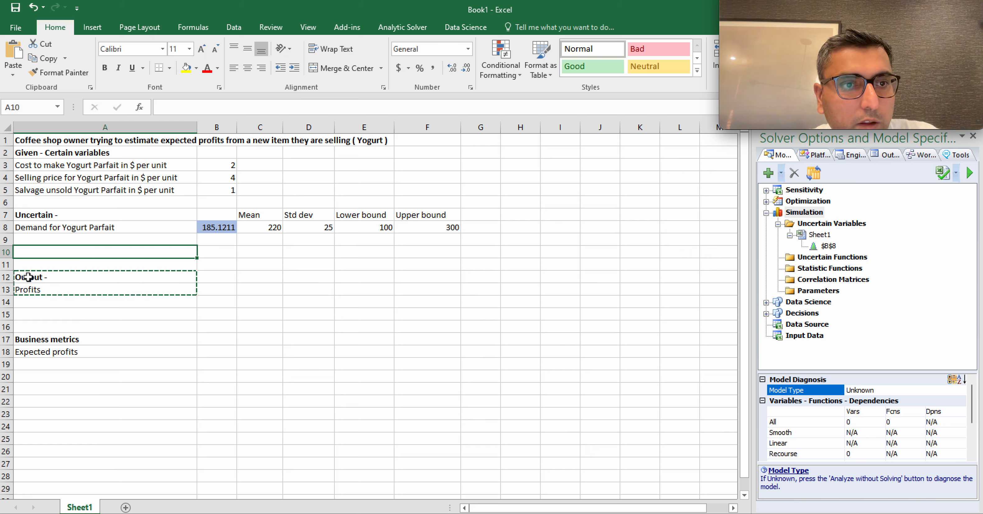
pyautogui.hotkey('ctrl', 'v')
pyautogui.press('Down')
pyautogui.press('BackSpace')
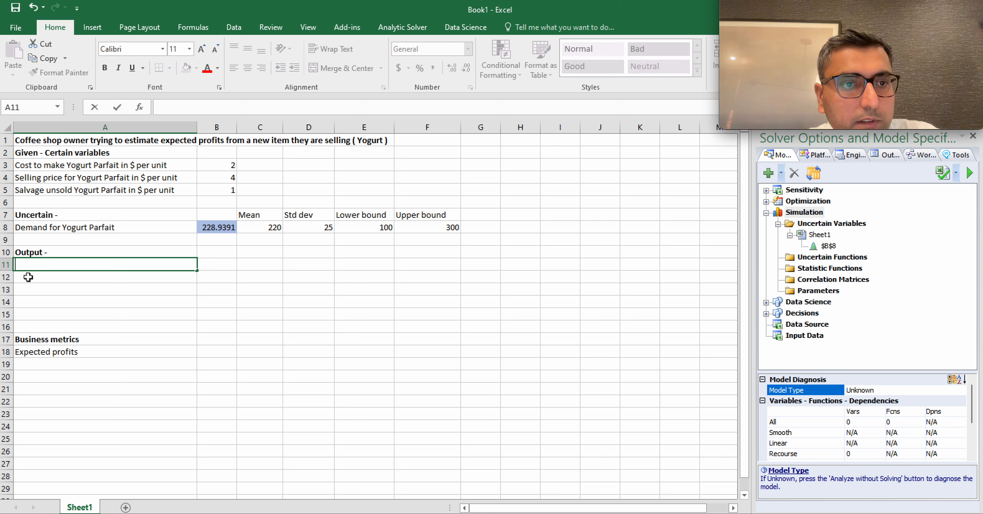
pyautogui.press('Escape')
pyautogui.press('Down')
pyautogui.press('Down')
pyautogui.press('Up')
pyautogui.press('Up')
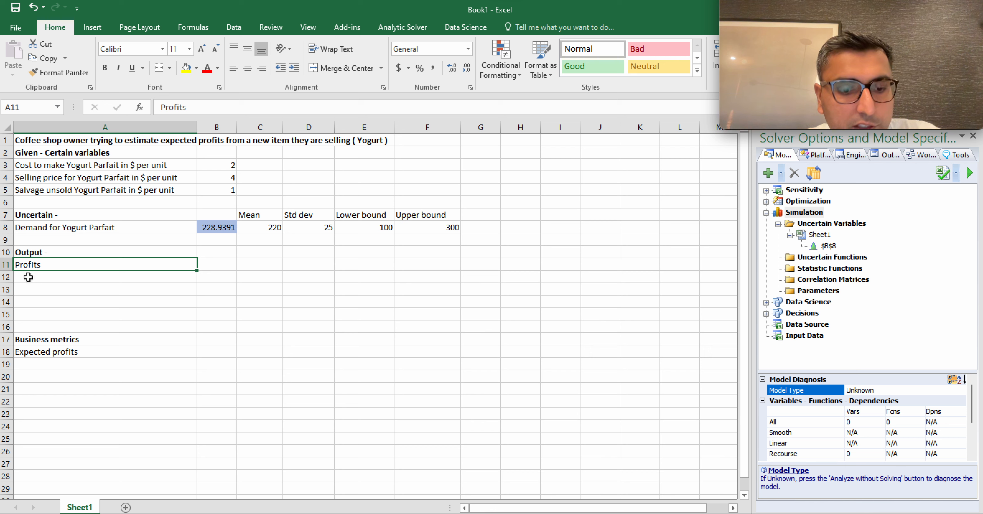
# Step: Move the "Profits" label from A11 down to A15 to free rows beneath the Output heading
pyautogui.hotkey('ctrl', 'x')
pyautogui.press('Down')
pyautogui.press('Down')
pyautogui.press('Down')
pyautogui.press('Down')
pyautogui.hotkey('ctrl', 'v')
# Step: Enter the label "Items we sold" in cell A11 below the Output heading
pyautogui.press('Up')
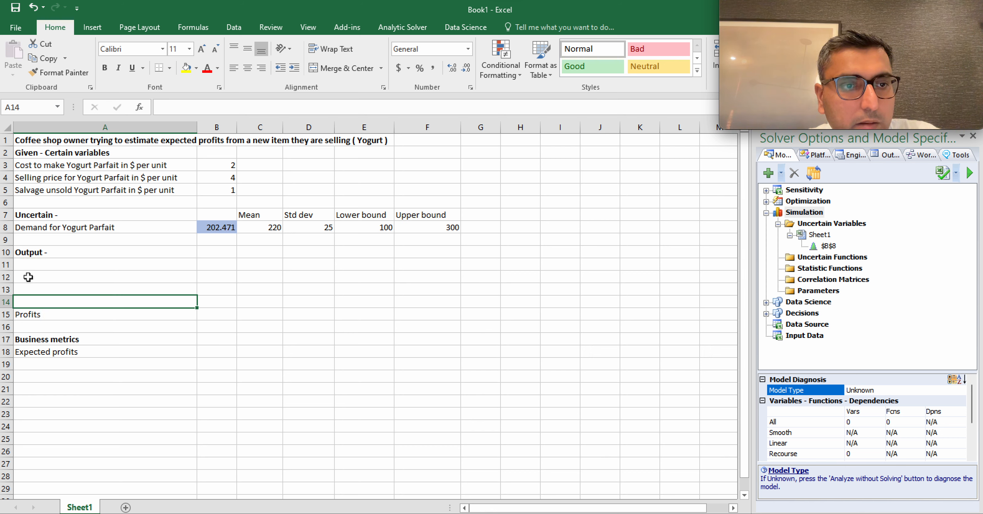
pyautogui.press('Up')
pyautogui.press('Up')
pyautogui.press('Up')
pyautogui.write('Items we sold')
pyautogui.press('Return')
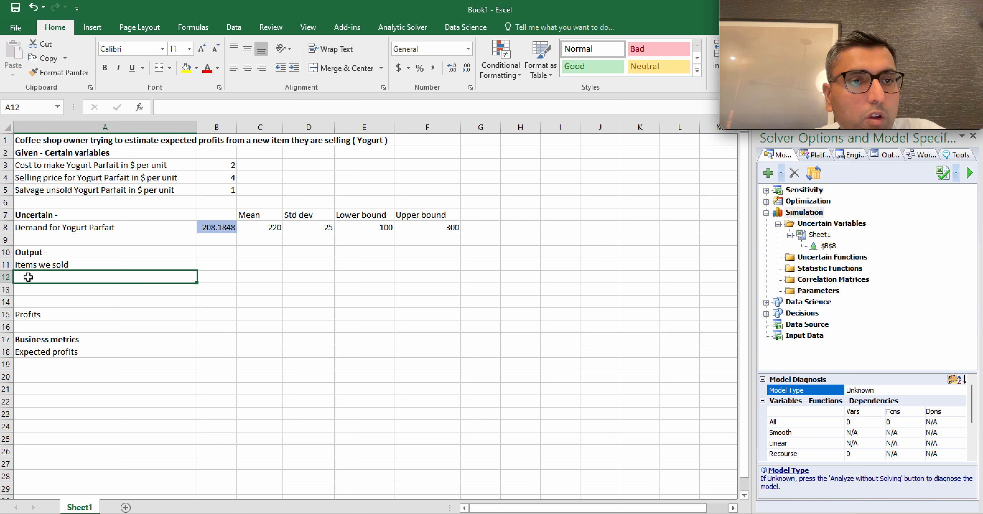
# Step: Move the "Output -" and "Items we sold" rows from rows 10:11 down to rows 12:13
pyautogui.press('Up')
pyautogui.press('Right')
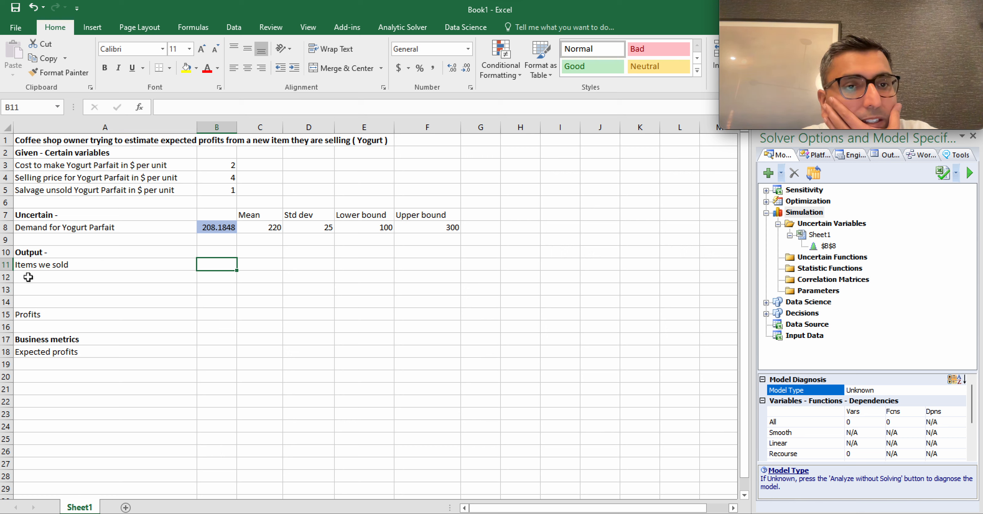
pyautogui.click(3, 253)
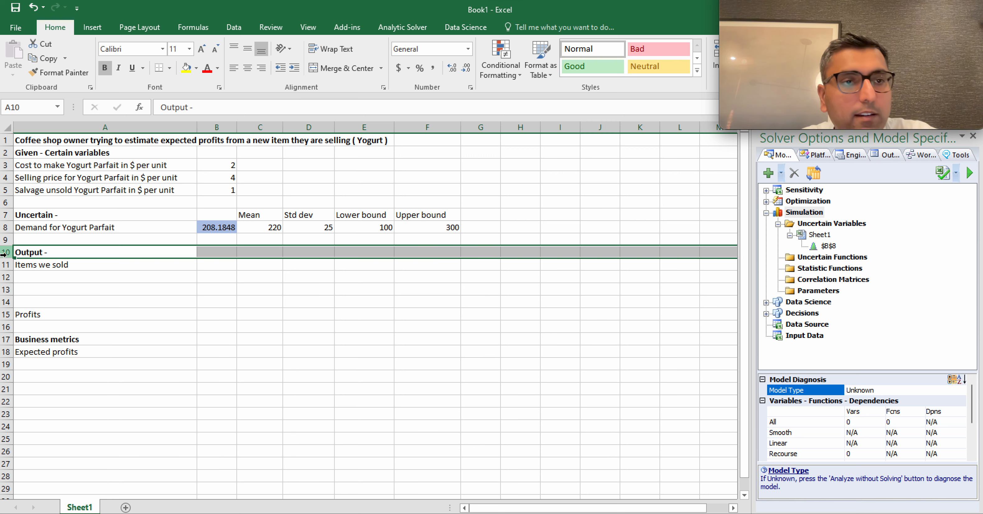
pyautogui.click(220, 228)
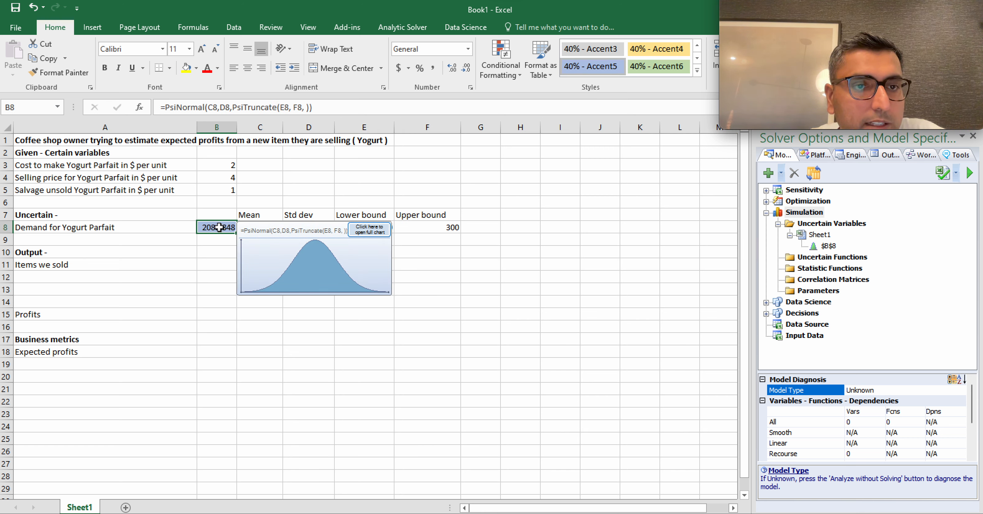
pyautogui.click(3, 253)
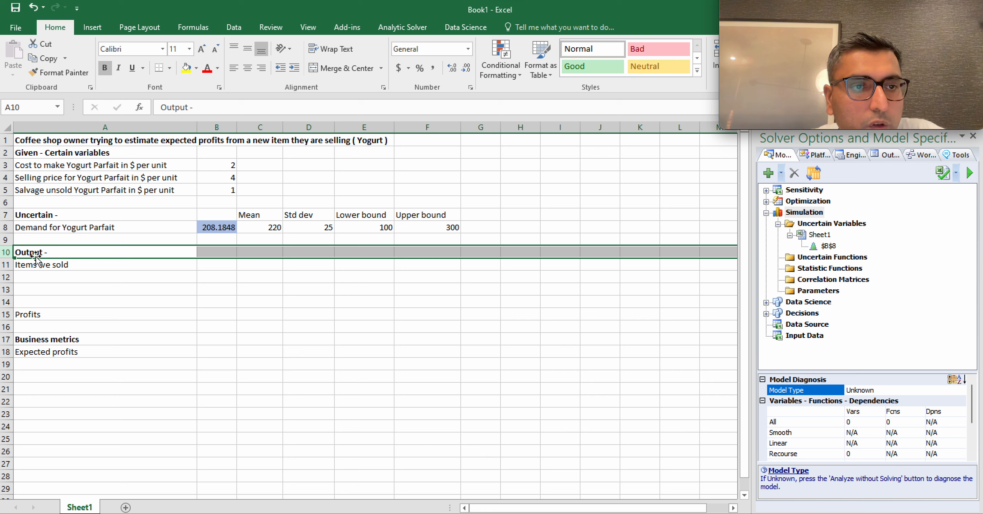
pyautogui.moveTo(35, 258); pyautogui.dragTo(35, 256)
pyautogui.hotkey('ctrl', 'x')
pyautogui.press('Down')
pyautogui.press('Down')
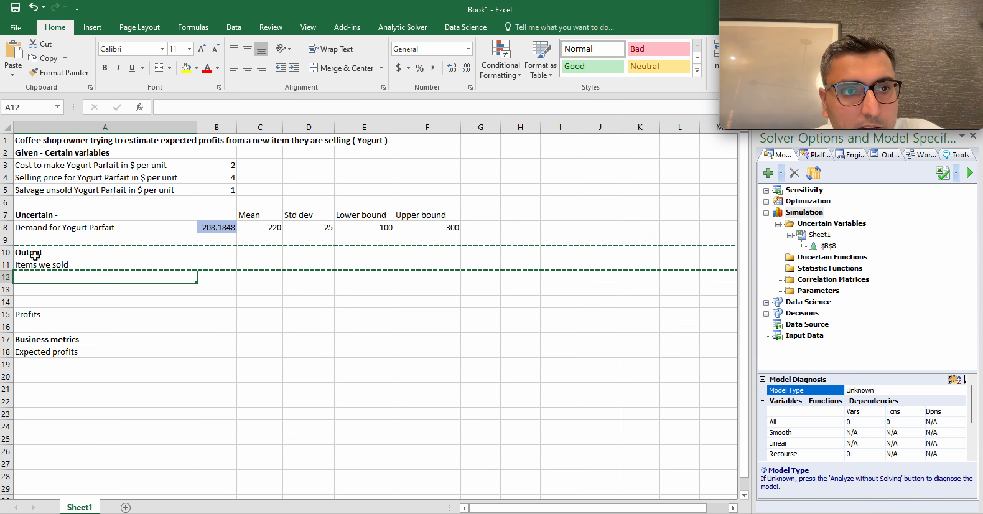
pyautogui.hotkey('ctrl', 'v')
# Step: Enter the label "Decision variable" in cell A10 above the Output section
pyautogui.press('Up')
pyautogui.press('Up')
pyautogui.write('De')
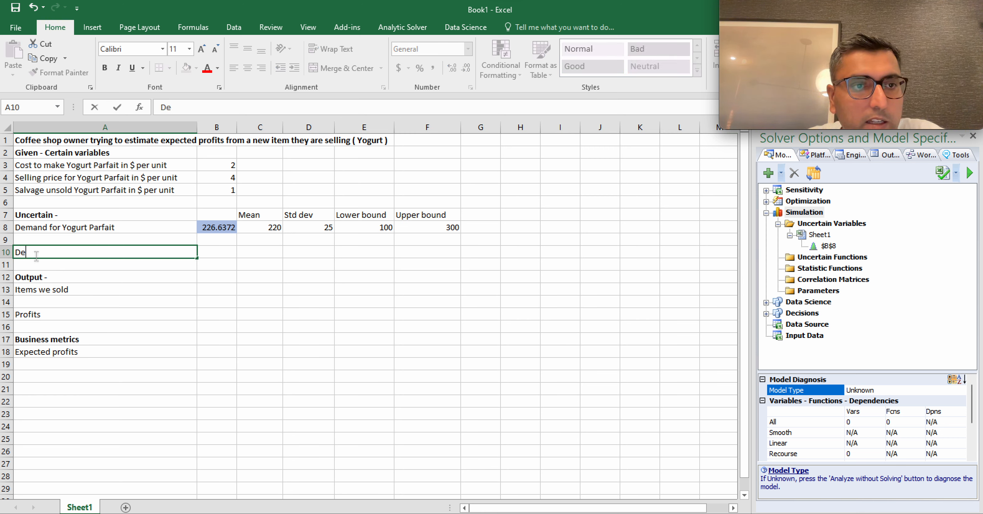
pyautogui.write('cision variable')
pyautogui.press('Return')
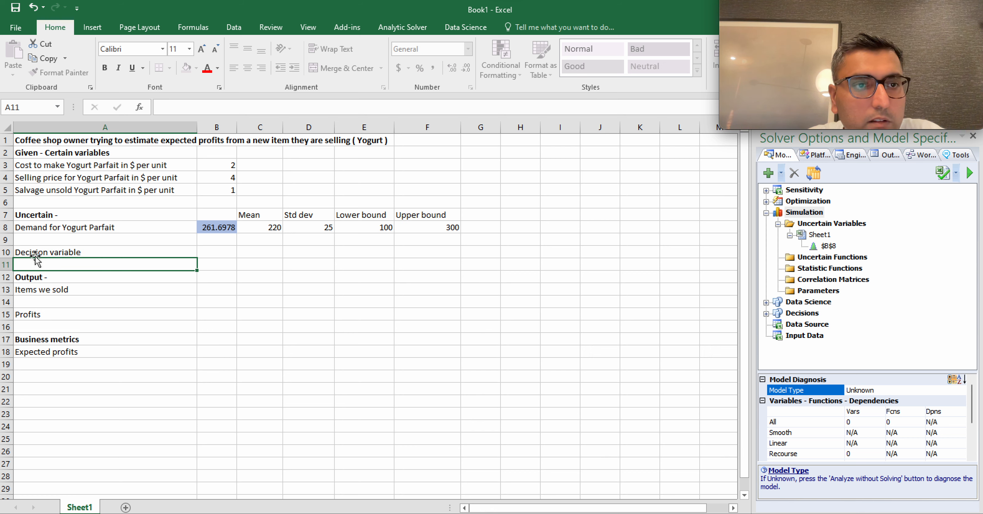
# Step: Change the heading in A7 to "Uncertain variable"
pyautogui.press('Up')
pyautogui.press('Up')
pyautogui.press('Up')
pyautogui.press('Up')
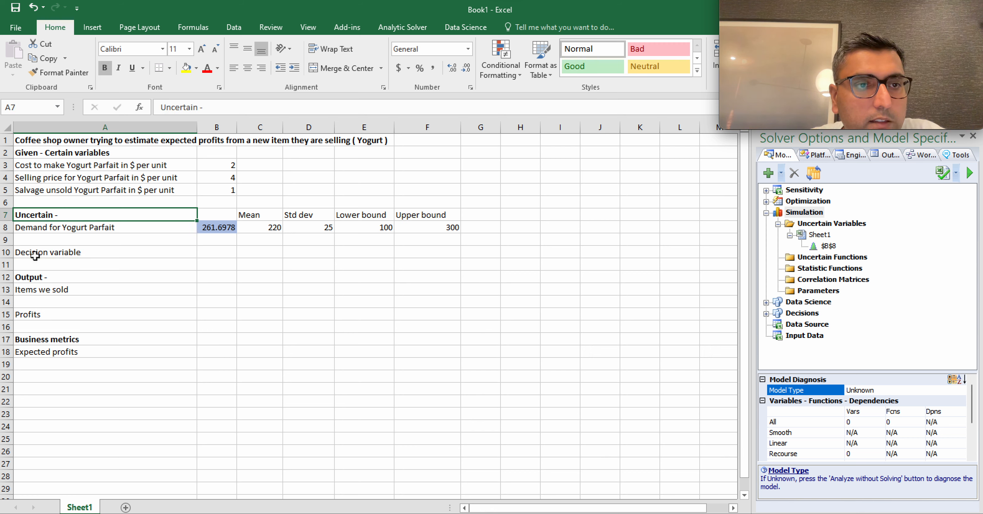
pyautogui.doubleClick(61, 215)
pyautogui.write('variable')
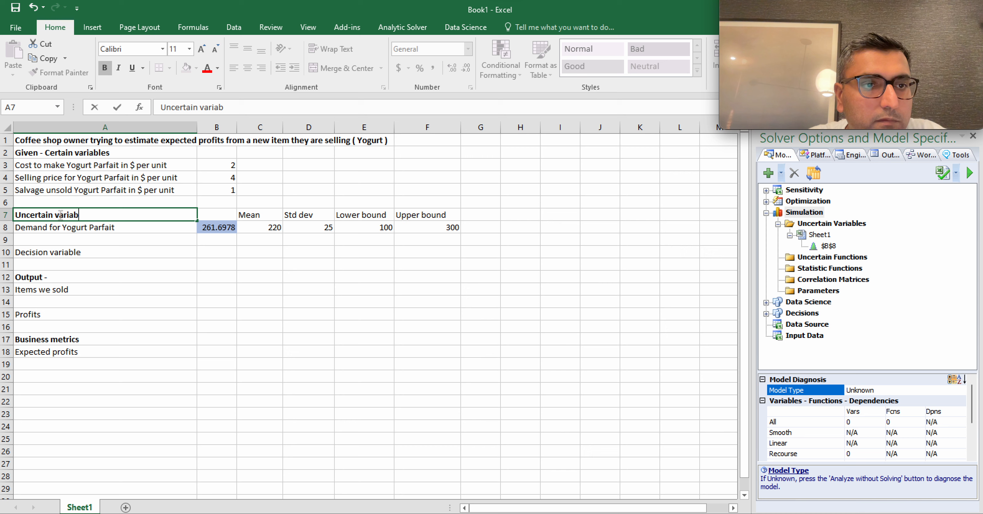
pyautogui.press('Return')
# Step: Make the "Decision variable" heading in A10 bold
pyautogui.press('Down')
pyautogui.press('Down')
pyautogui.hotkey('ctrl', 'b')
pyautogui.press('Down')
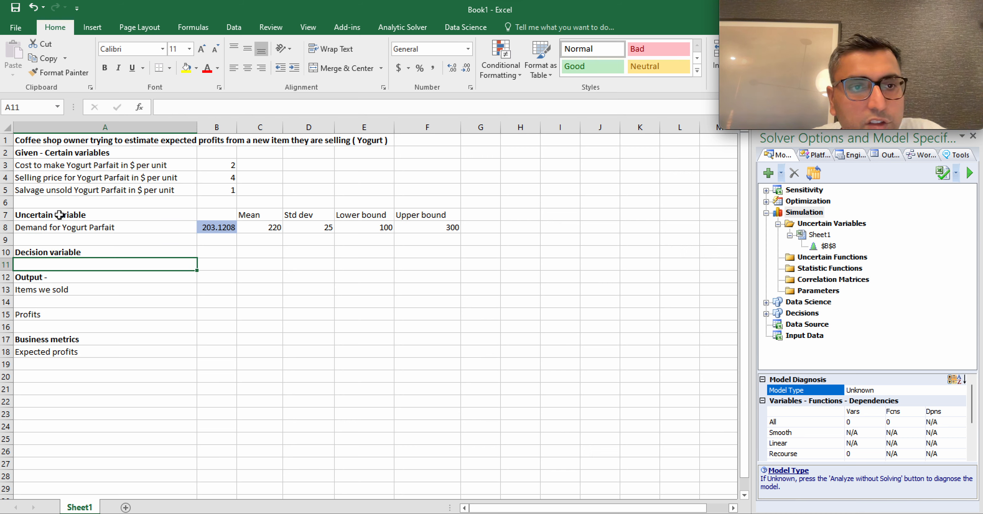
# Step: Move the "Output -" heading and "Items we sold" label down one row from A12:A13 to A13:A14
pyautogui.press('Down')
pyautogui.hotkey('shift', 'Down')
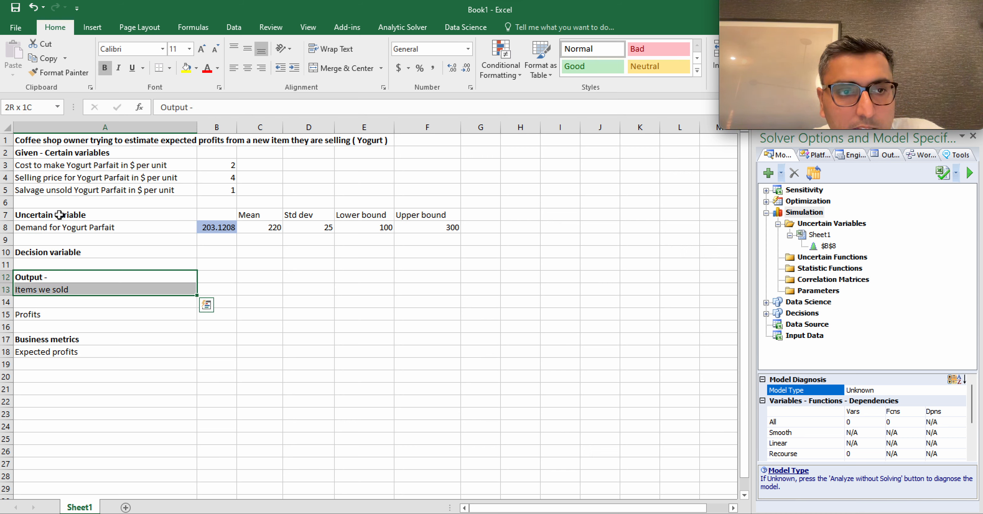
pyautogui.hotkey('ctrl', 'x')
pyautogui.press('Down')
pyautogui.hotkey('ctrl', 'v')
pyautogui.press('Up')
pyautogui.press('Up')
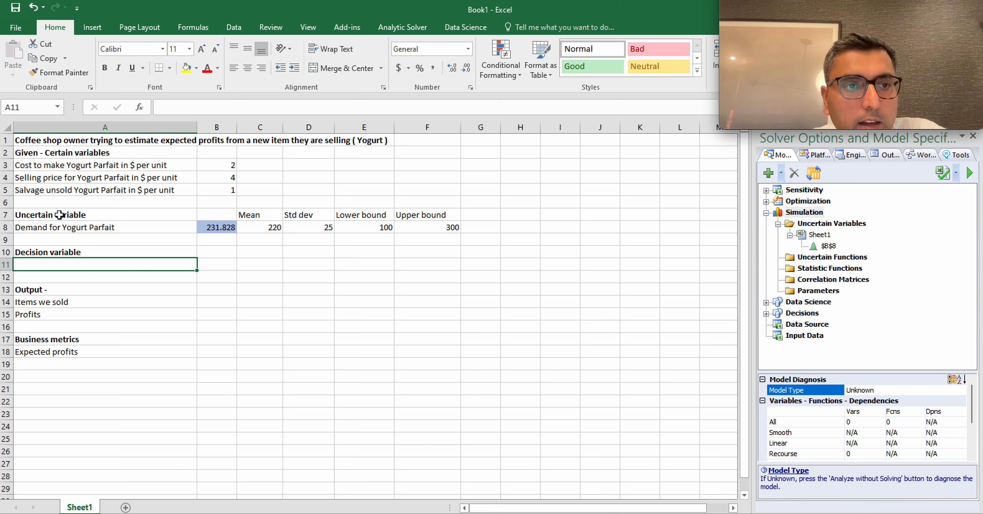
# Step: Enter the label "Quantity we made of Yogurt Parfait" in A11 under the Decision variable heading
pyautogui.write('Quantity we')
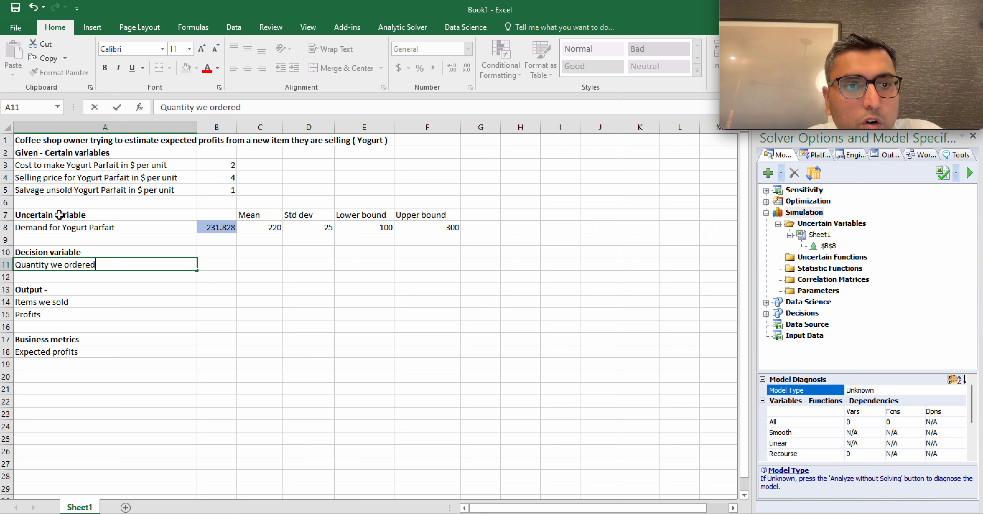
pyautogui.write('ordere')
pyautogui.press('BackSpace')
pyautogui.press('BackSpace')
pyautogui.press('BackSpace')
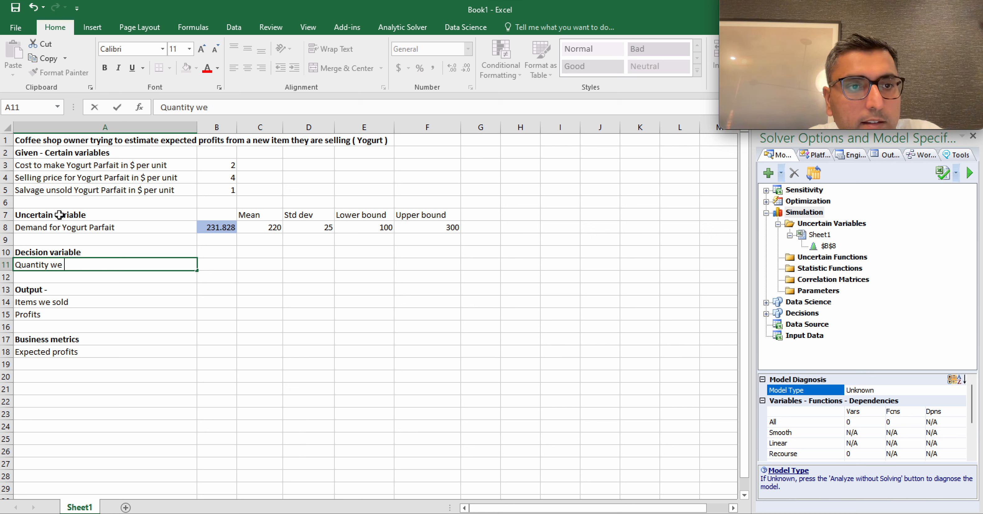
pyautogui.write('m,a')
pyautogui.write('de o')
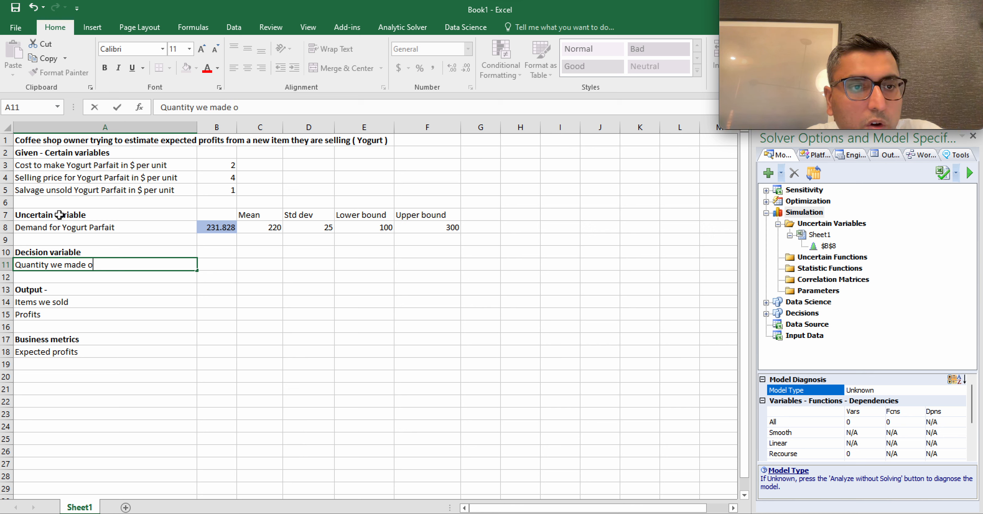
pyautogui.write('f Yogur')
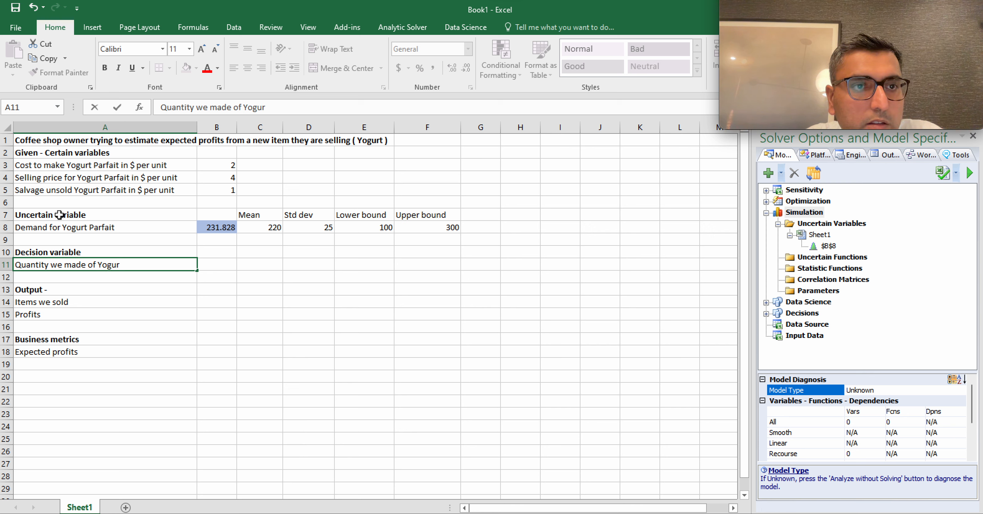
pyautogui.write('t Parfa')
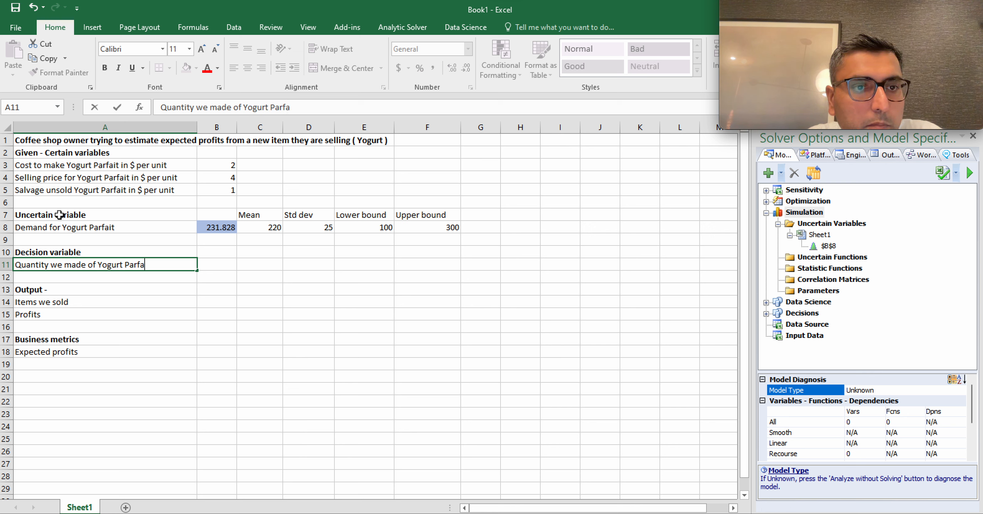
pyautogui.write('it')
pyautogui.press('Tab')
# Step: Examine the demand distribution's mean, standard deviation and bounds in row 8
pyautogui.press('Up')
pyautogui.press('Up')
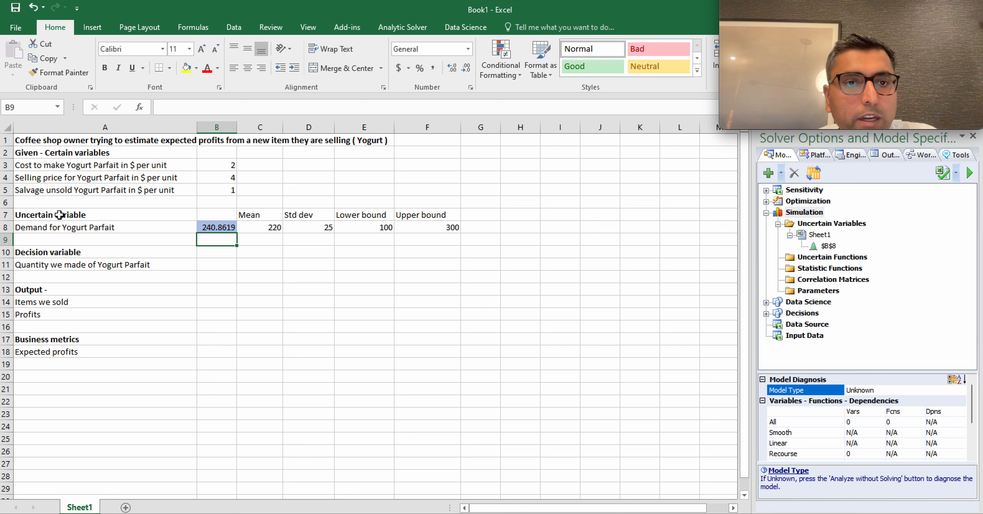
pyautogui.press('Up')
pyautogui.press('Right')
pyautogui.hotkey('shift', 'Right')
pyautogui.hotkey('shift', 'Right')
pyautogui.hotkey('shift', 'Right')
pyautogui.hotkey('shift', 'Right')
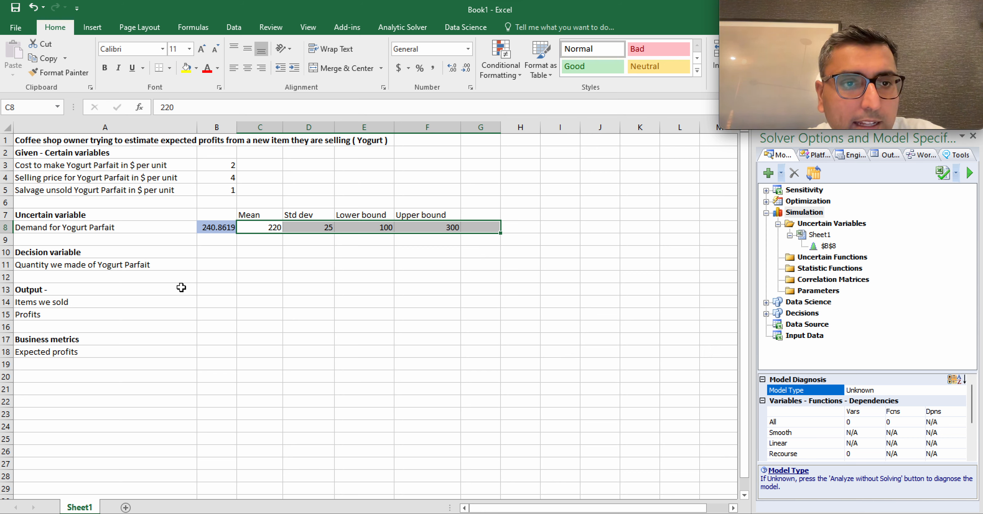
# Step: Enter 260 as the quantity made in B11 and apply the 40% - Accent6 cell style to it
pyautogui.click(215, 268)
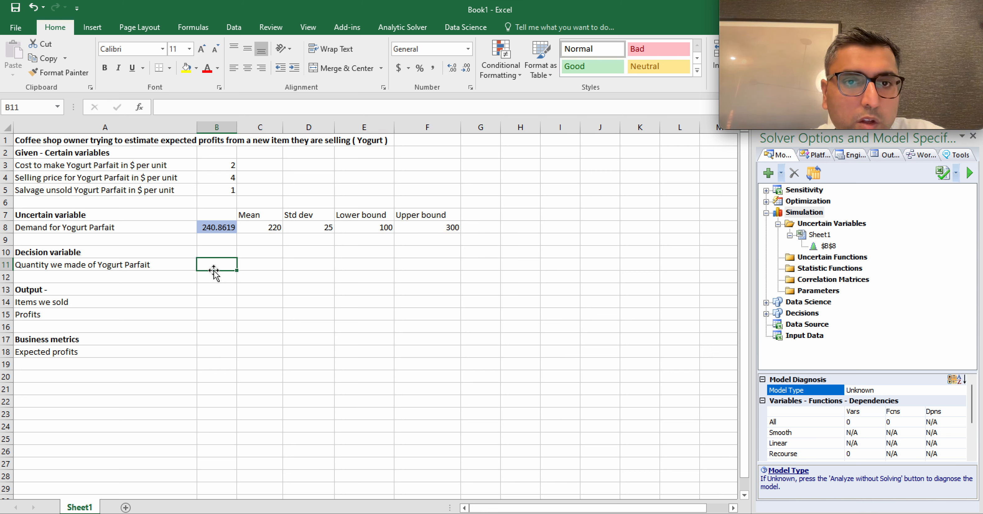
pyautogui.write('260')
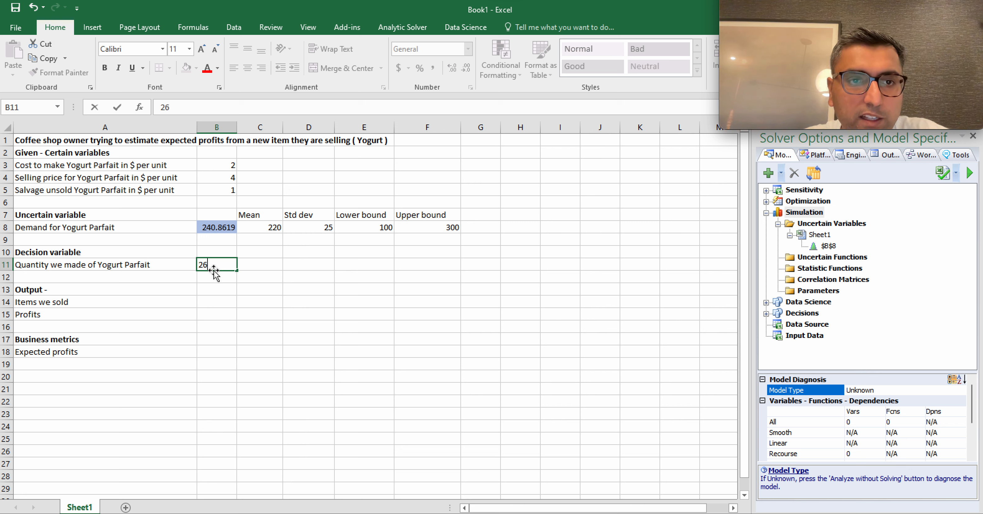
pyautogui.press('Return')
pyautogui.click(214, 269)
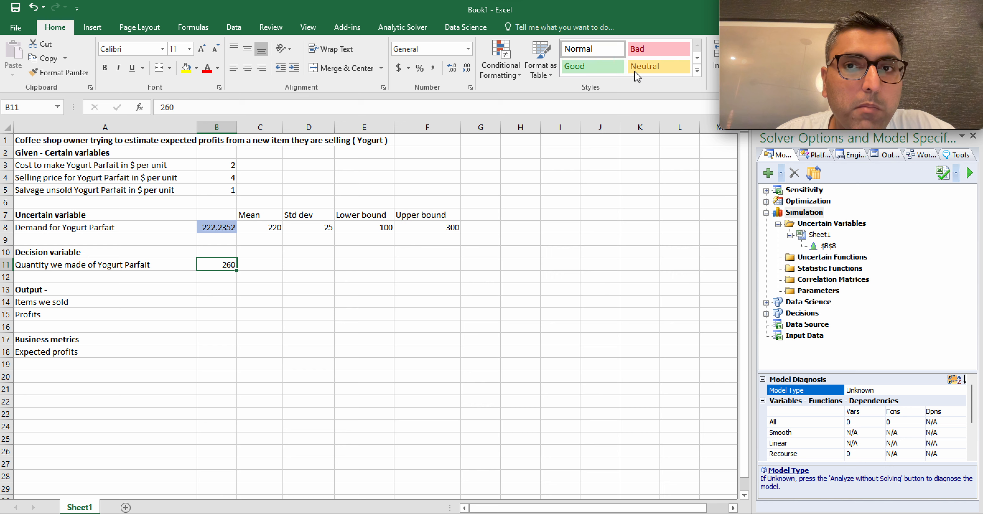
pyautogui.click(697, 70)
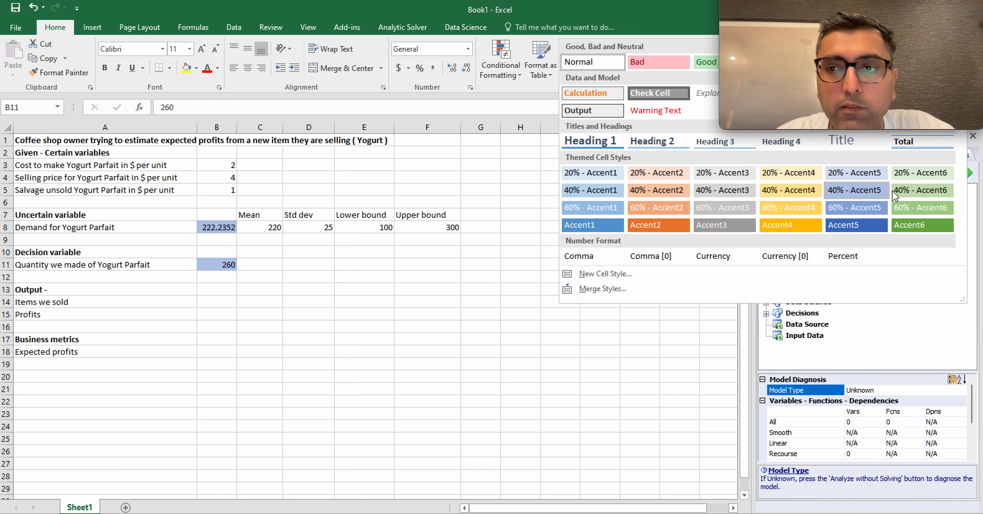
pyautogui.click(906, 188)
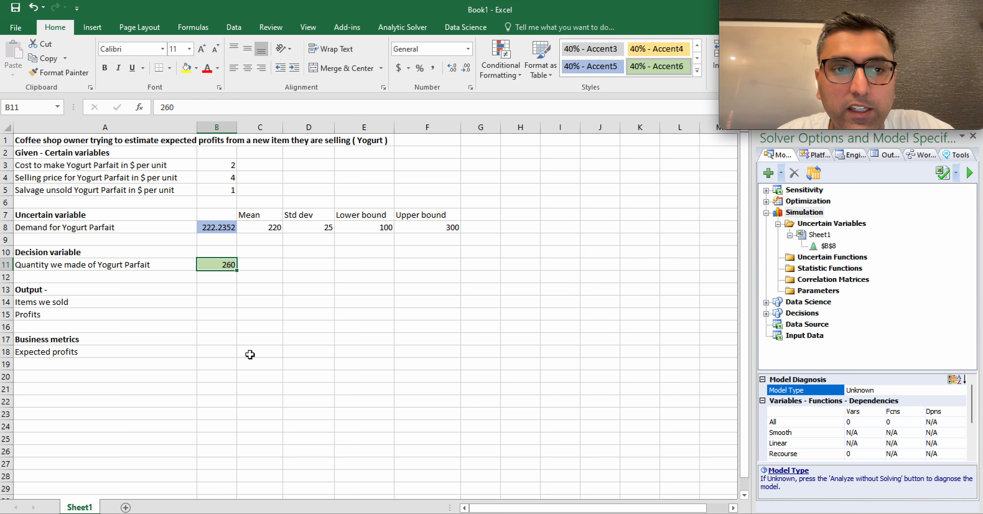
# Step: Try 220 as the quantity made of Yogurt Parfait in B11
pyautogui.press('Left')
pyautogui.click(226, 265)
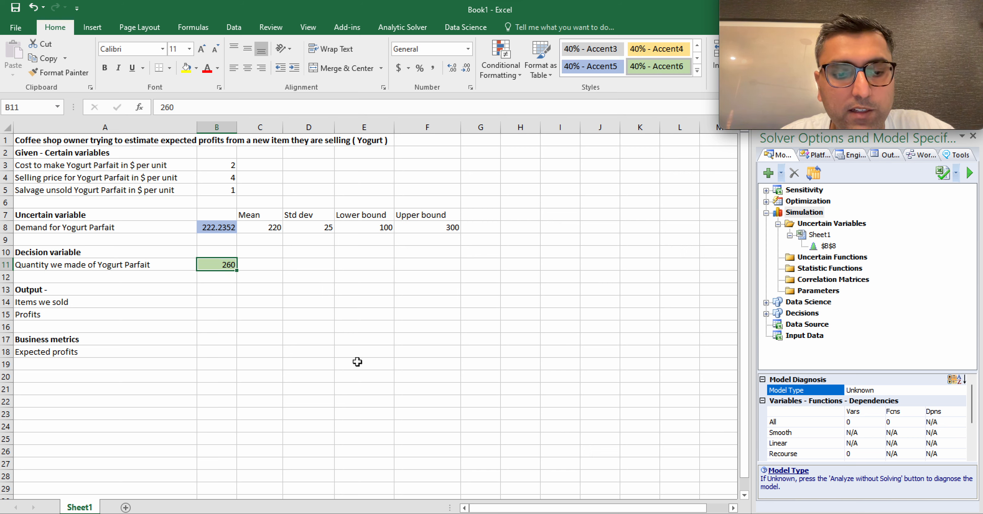
pyautogui.write('220')
pyautogui.press('Return')
pyautogui.press('Up')
pyautogui.press('Up')
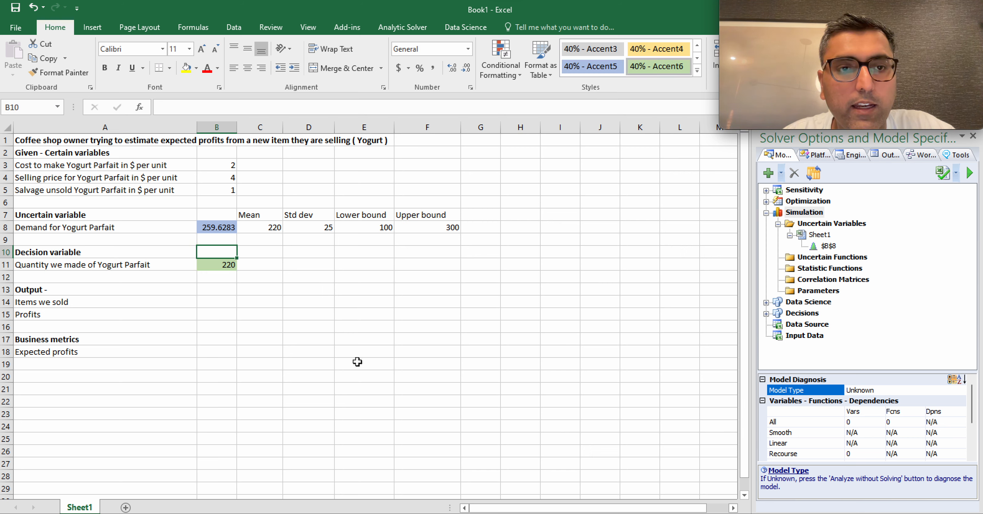
# Step: Set the quantity made in B11 back to 260
pyautogui.press('Up')
pyautogui.press('Down')
pyautogui.press('Down')
pyautogui.write('2')
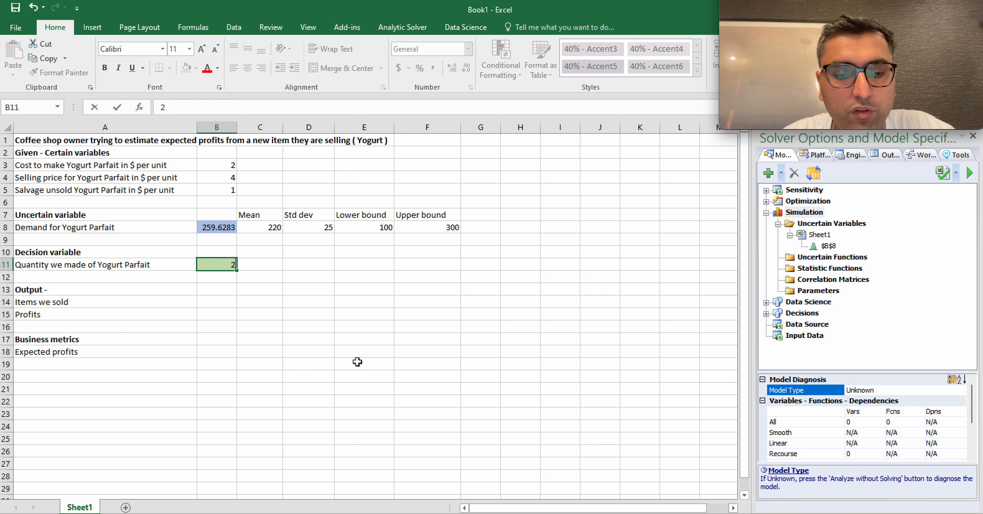
pyautogui.write('60')
pyautogui.press('Return')
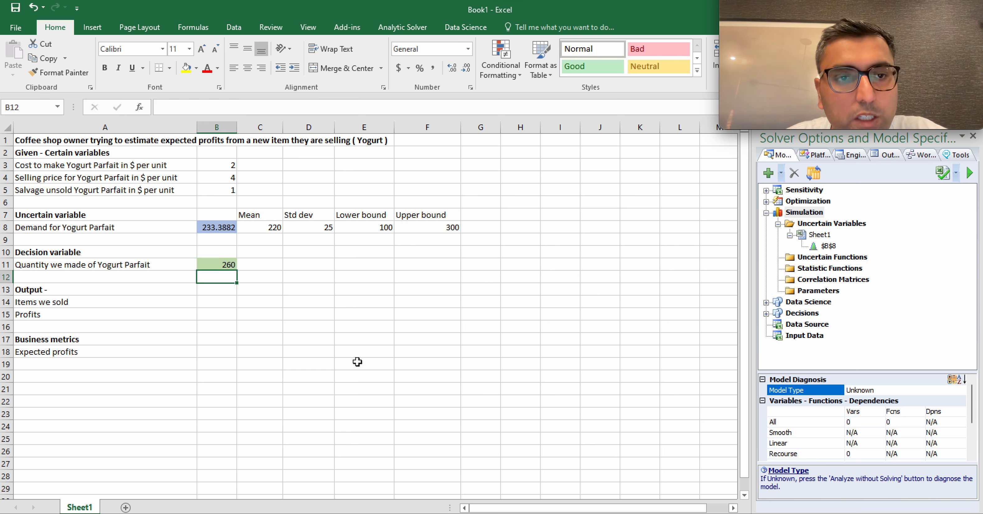
# Step: Check the quantity made and the demand formula, and start a MIN formula for the items sold in B14
pyautogui.press('Down')
pyautogui.press('Down')
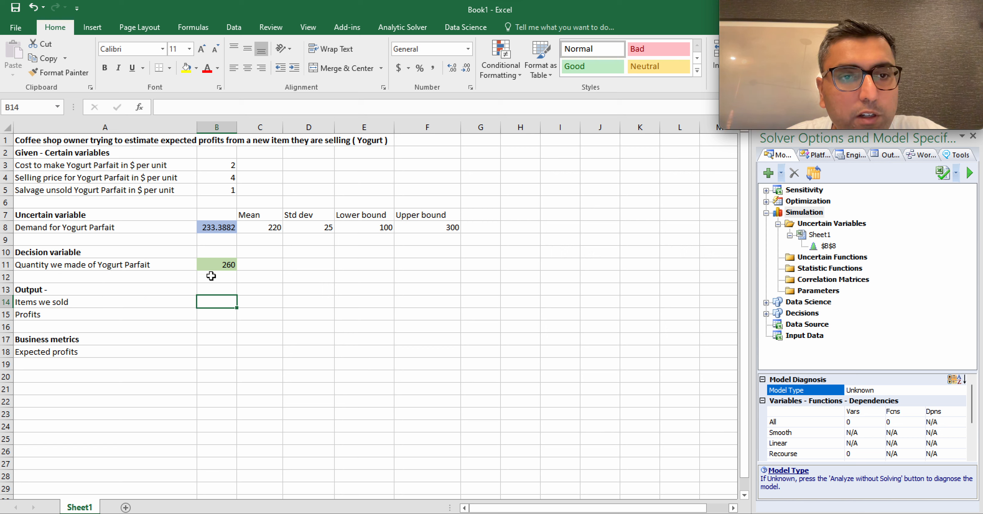
pyautogui.click(211, 264)
pyautogui.click(213, 228)
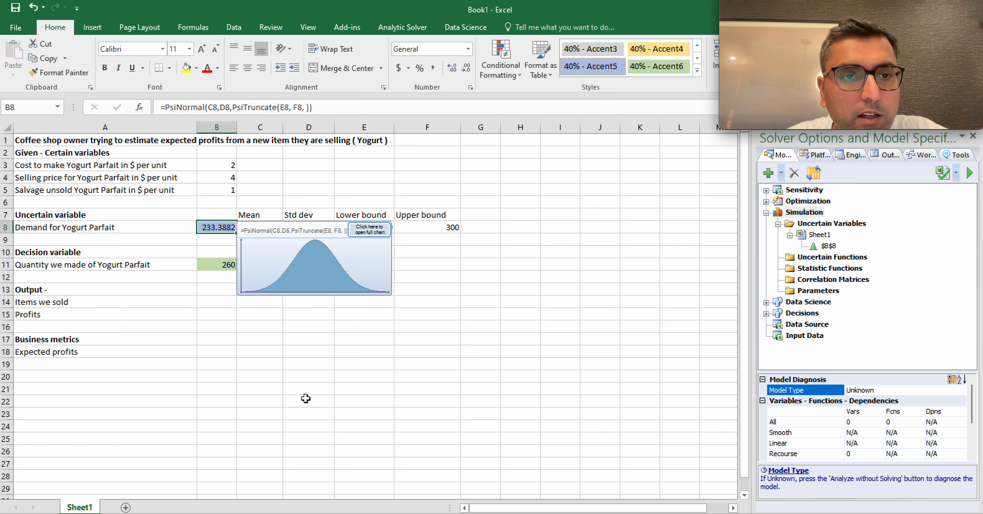
pyautogui.click(216, 302)
pyautogui.write('=min')
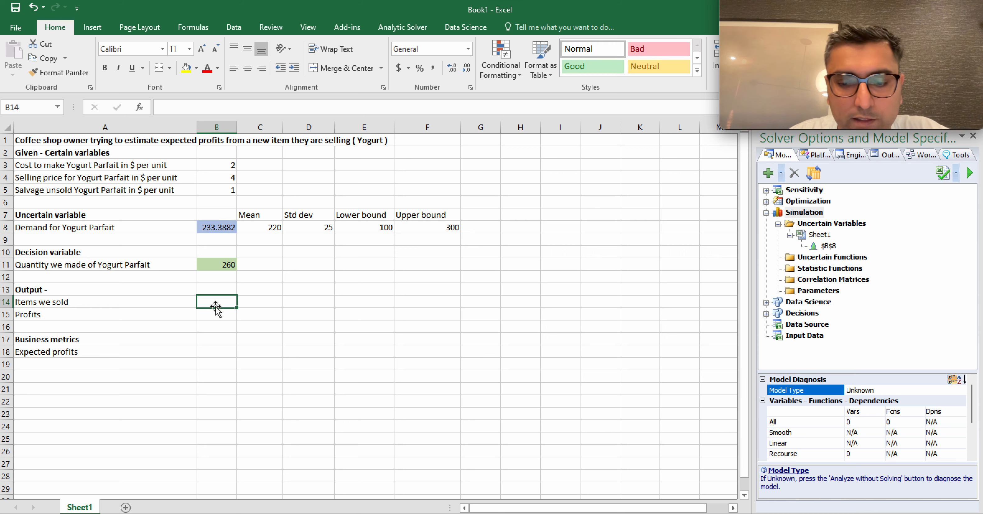
pyautogui.click(216, 264)
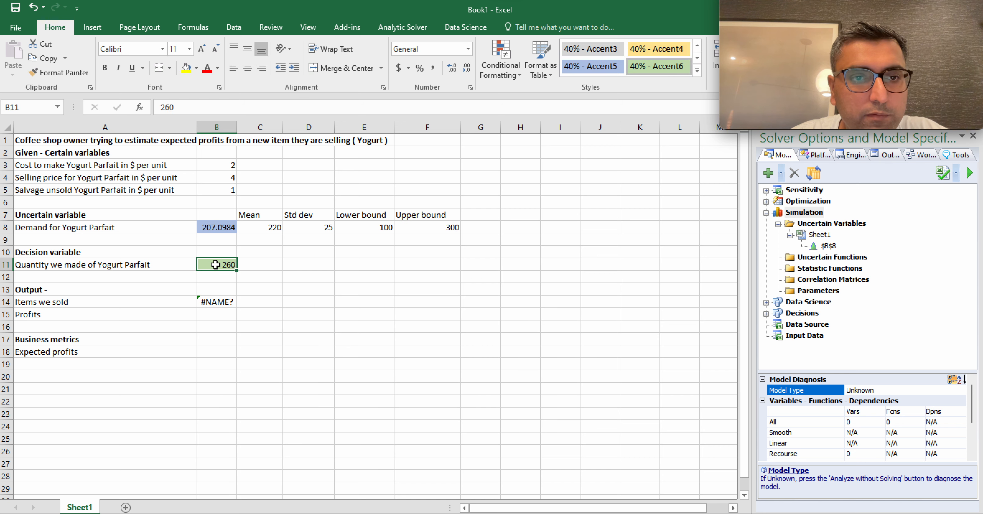
pyautogui.write(',')
pyautogui.press('Escape')
# Step: Complete the items-sold formula in B14 as =MIN(B11,B8), taking the smaller of quantity made and demand
pyautogui.doubleClick(217, 302)
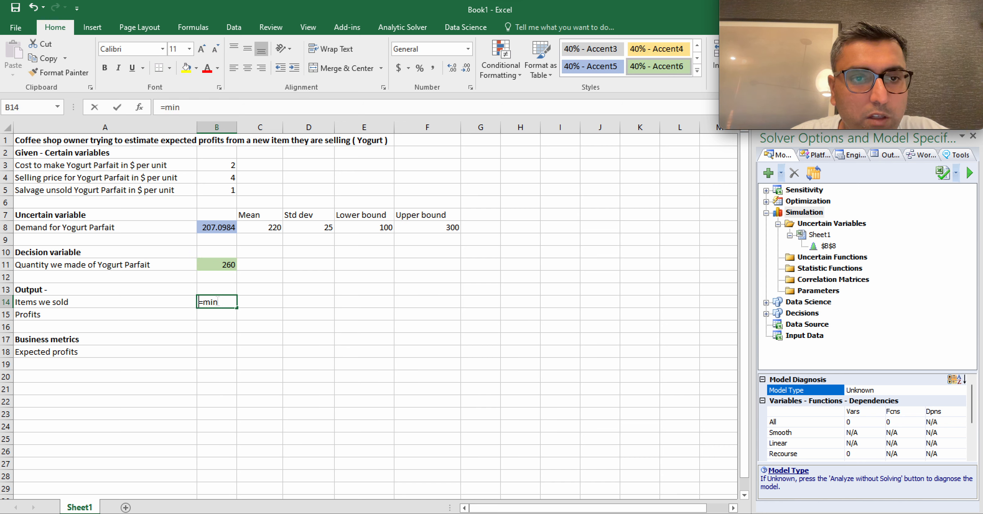
pyautogui.press('BackSpace')
pyautogui.write('n')
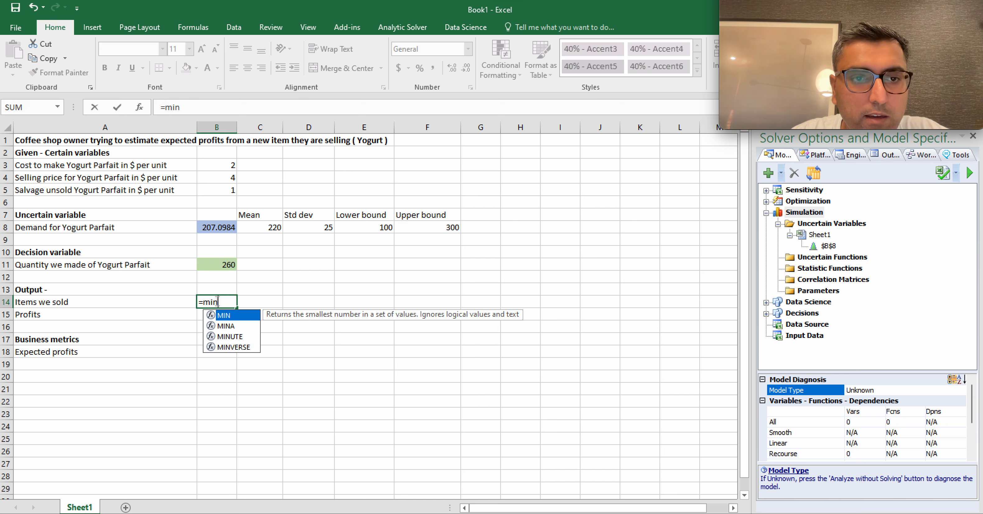
pyautogui.press('Tab')
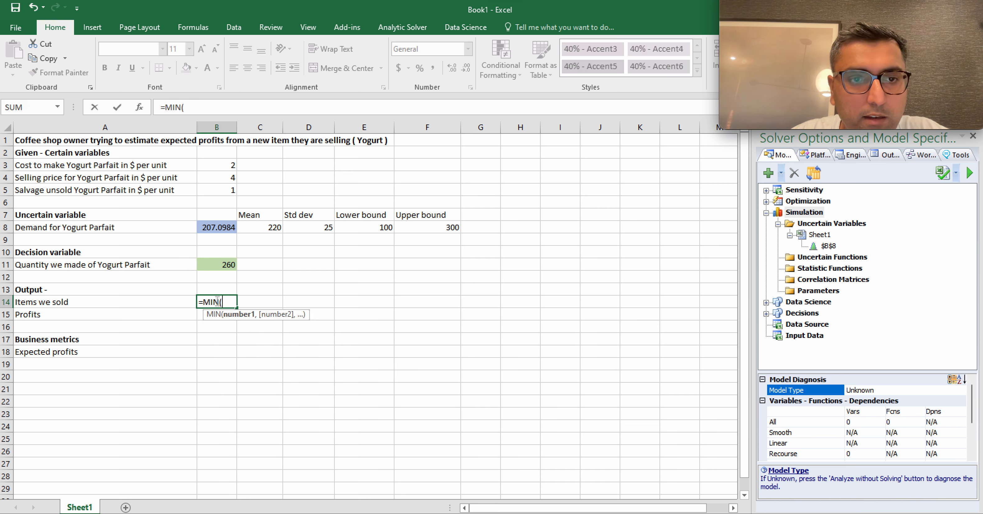
pyautogui.click(220, 265)
pyautogui.write(',')
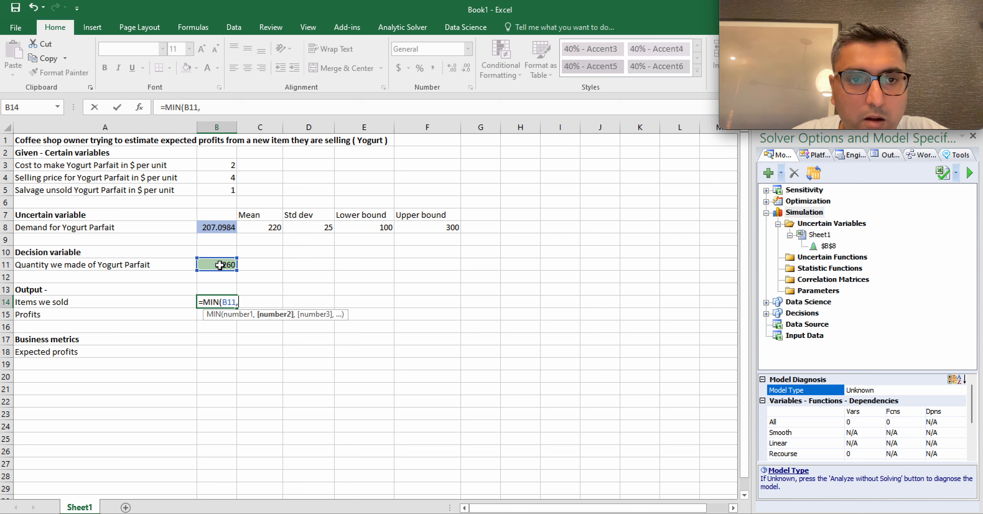
pyautogui.click(221, 228)
pyautogui.write(')')
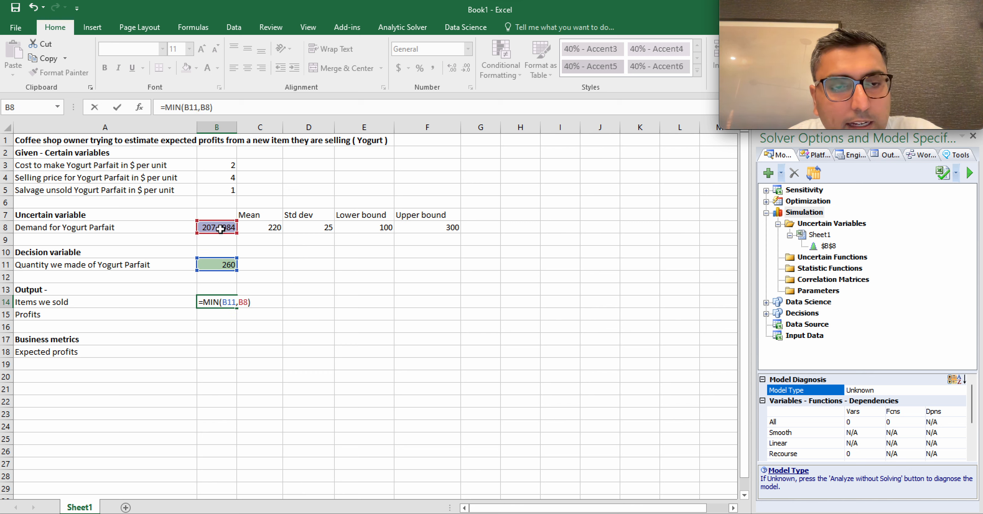
pyautogui.press('Return')
pyautogui.press('Up')
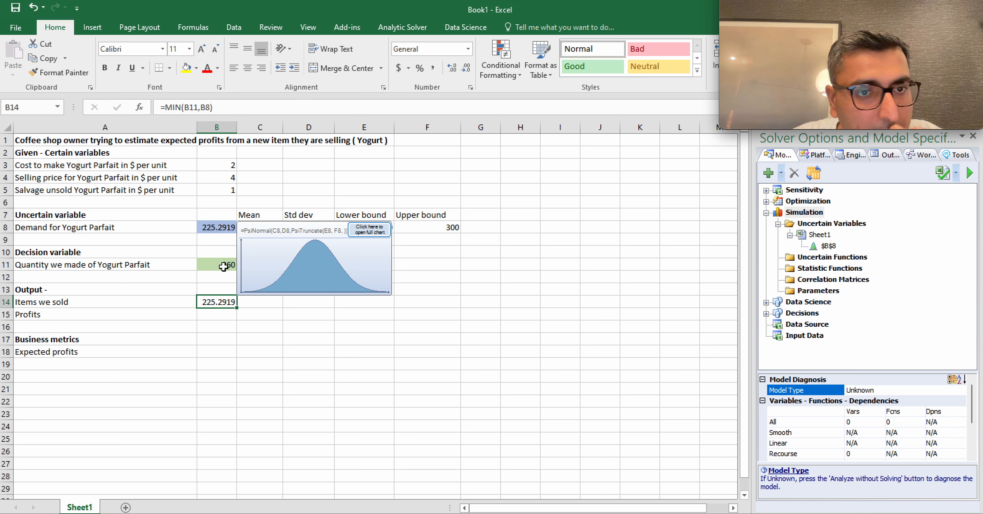
# Step: Set the quantity made in B11 to 10 to test the items-sold formula
pyautogui.moveTo(208, 231)
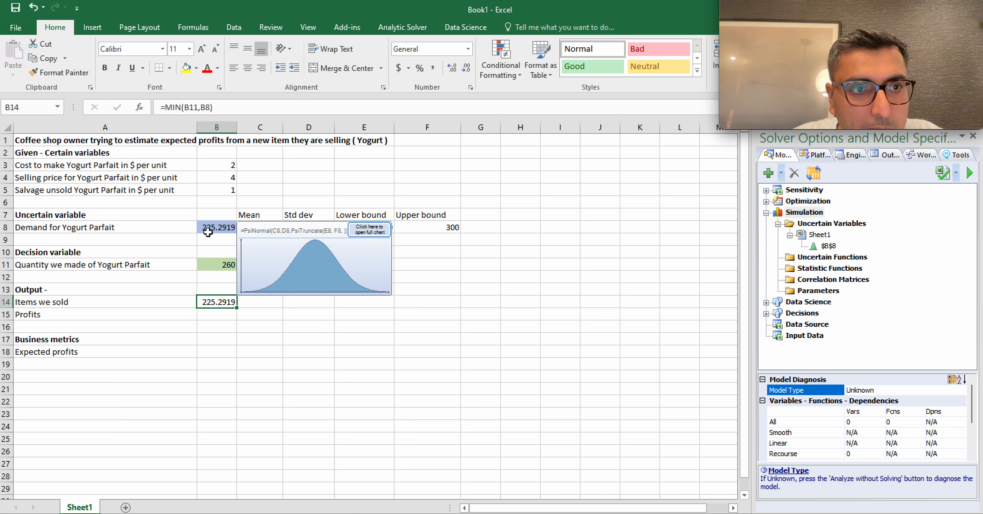
pyautogui.click(217, 265)
pyautogui.write('10')
pyautogui.press('Return')
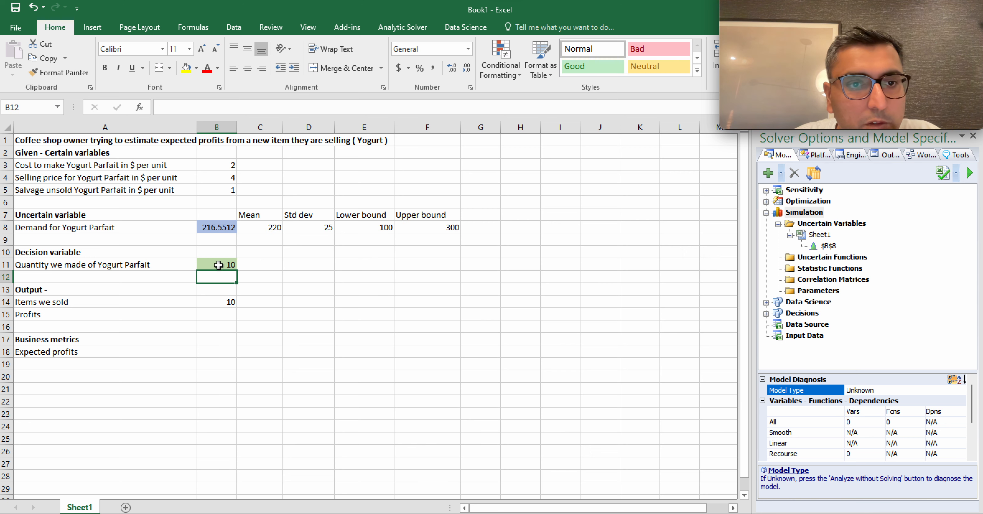
# Step: Check the items-sold formula in B14 and set the quantity made in B11 back to 260
pyautogui.click(227, 303)
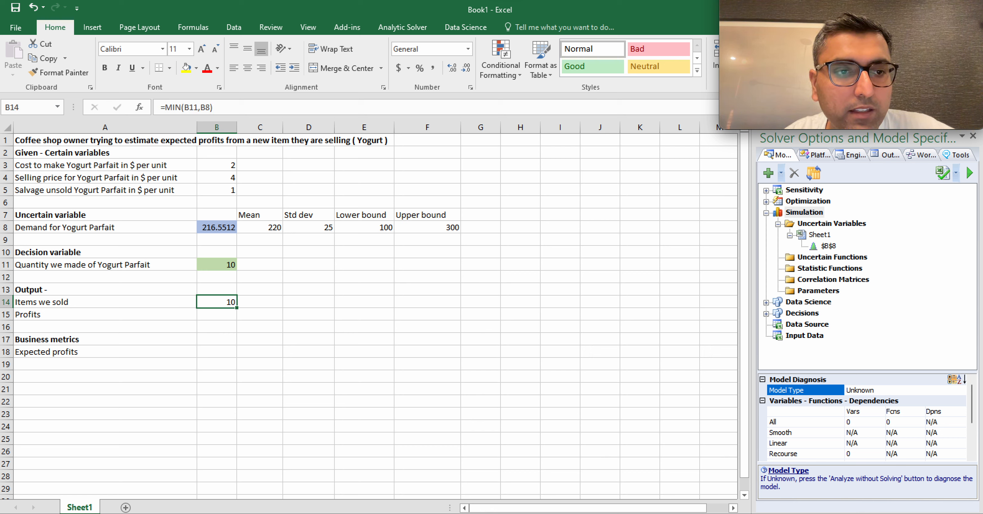
pyautogui.click(215, 262)
pyautogui.write('260')
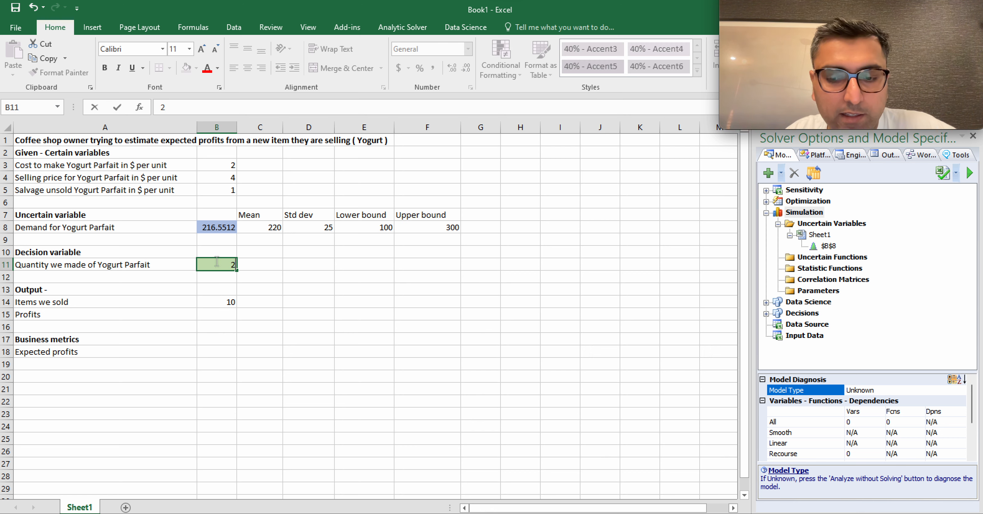
pyautogui.press('Return')
pyautogui.press('Down')
pyautogui.press('Down')
pyautogui.press('Down')
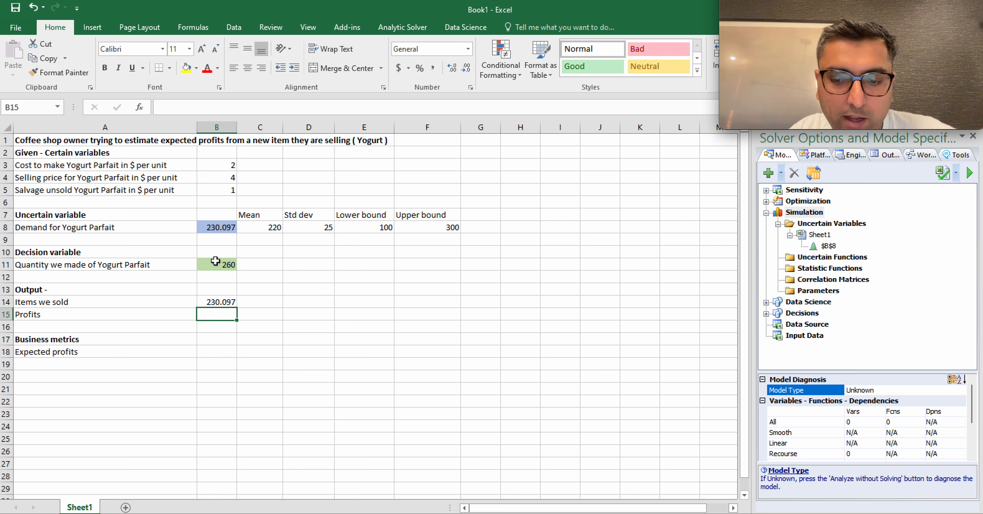
# Step: Recalculate the sheet repeatedly to compare the items sold in B14 with the simulated demand in B8 and the quantity made
pyautogui.press('F9')
pyautogui.press('F9')
pyautogui.press('F9')
pyautogui.press('F9')
pyautogui.press('F9')
pyautogui.press('F9')
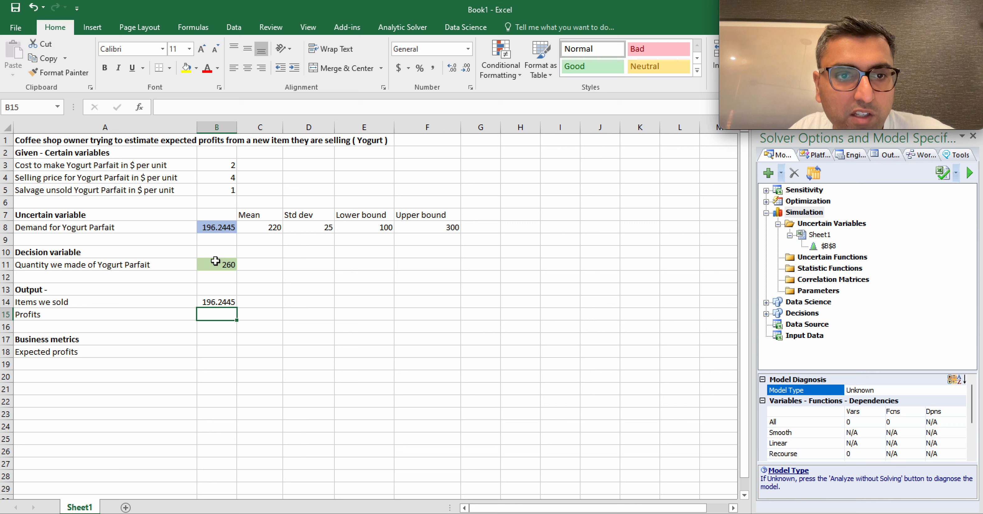
pyautogui.press('F9')
pyautogui.press('F9')
pyautogui.press('F9')
pyautogui.press('F9')
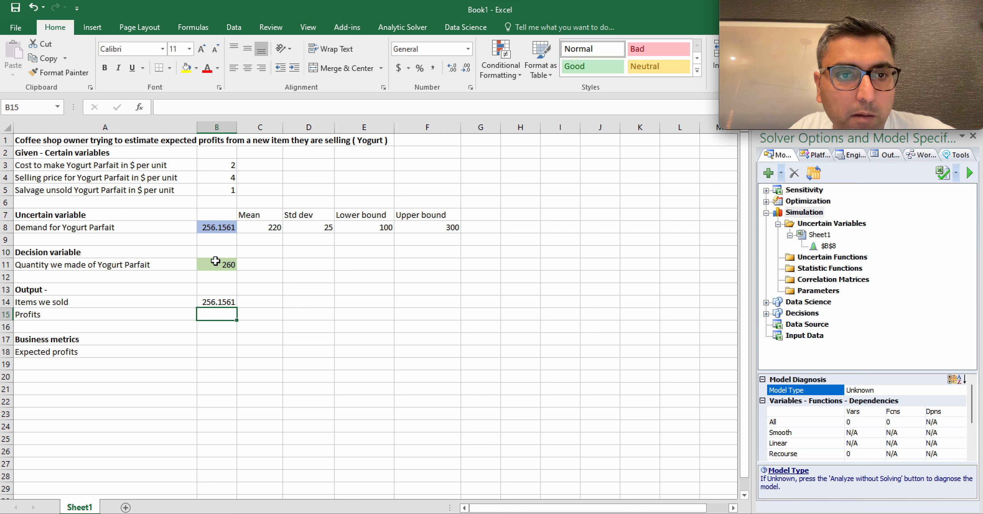
pyautogui.press('F9')
pyautogui.press('F9')
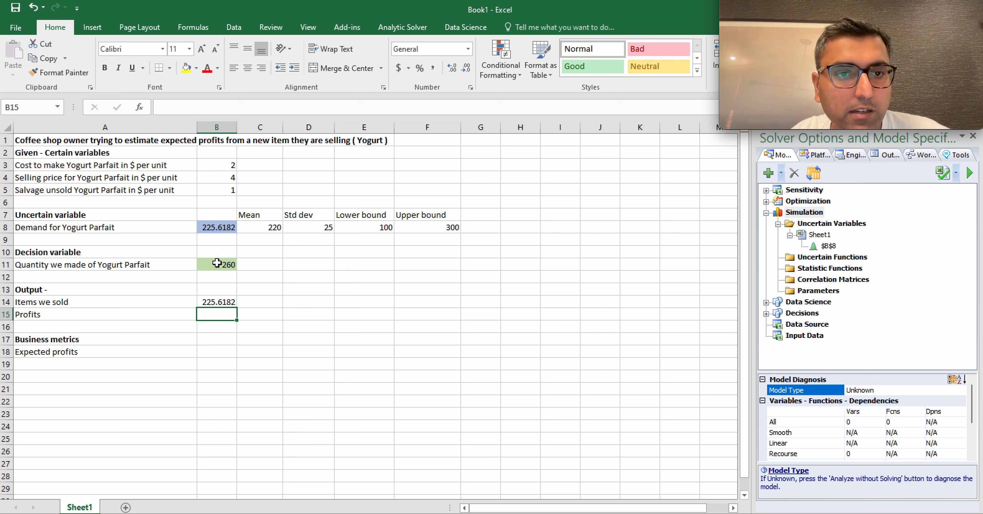
pyautogui.click(216, 264)
# Step: Replace the Profits label in A15 with "Sales revnue"
pyautogui.click(140, 318)
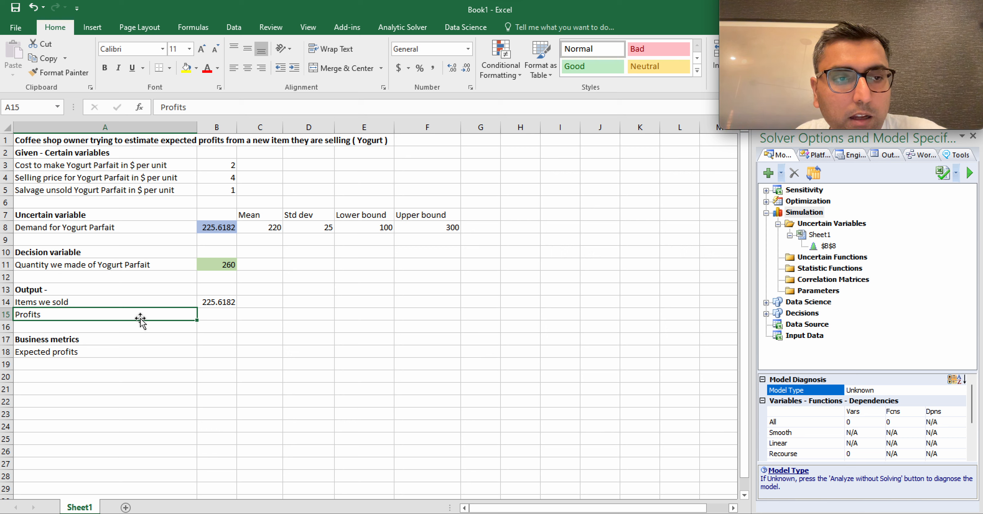
pyautogui.write('Sales reven')
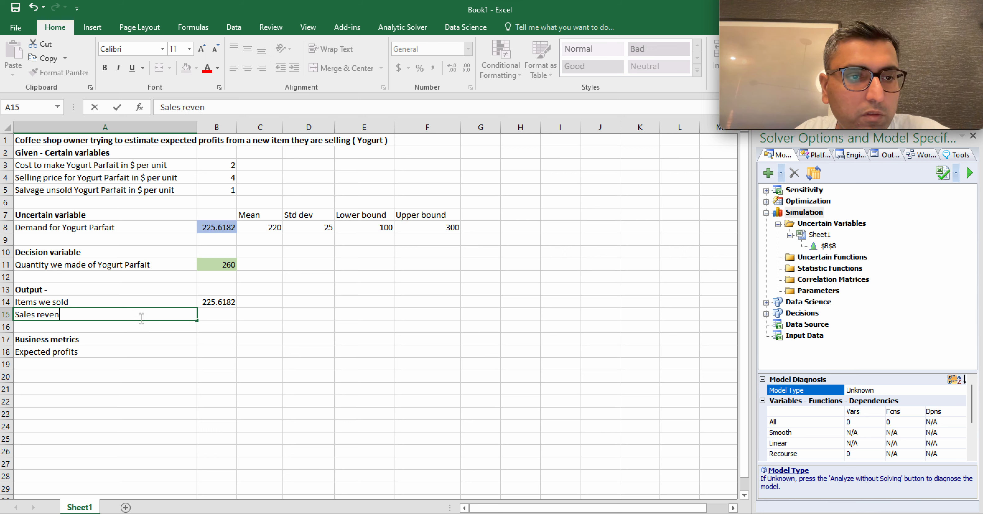
pyautogui.press('BackSpace')
pyautogui.press('BackSpace')
pyautogui.write('nue')
pyautogui.press('Tab')
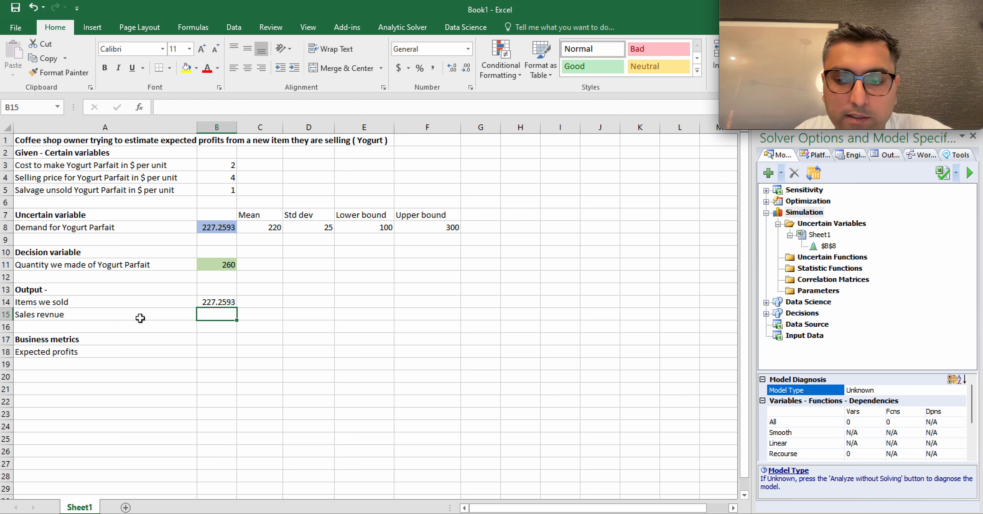
# Step: Calculate the sales revenue in B15 as =B14*B4, multiplying items sold by the selling price
pyautogui.write('=')
pyautogui.click(221, 300)
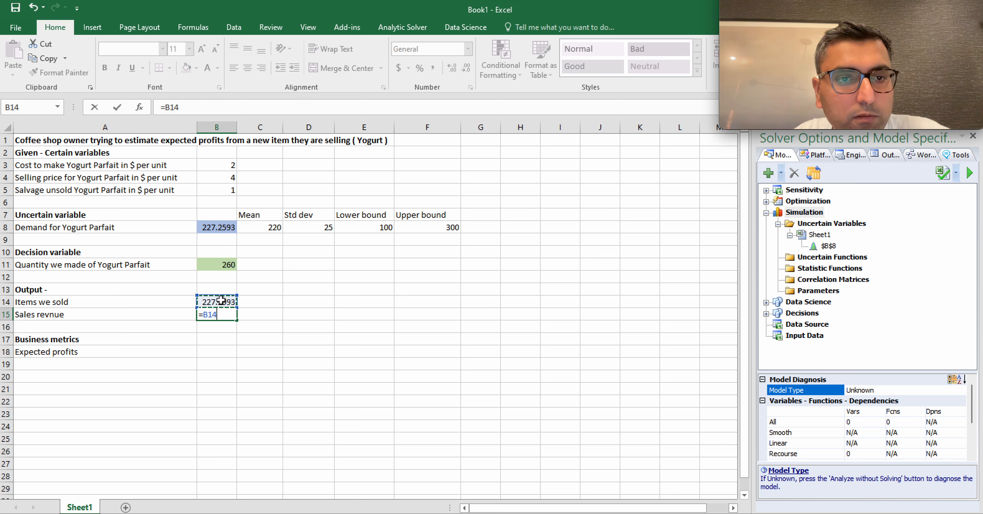
pyautogui.write('*')
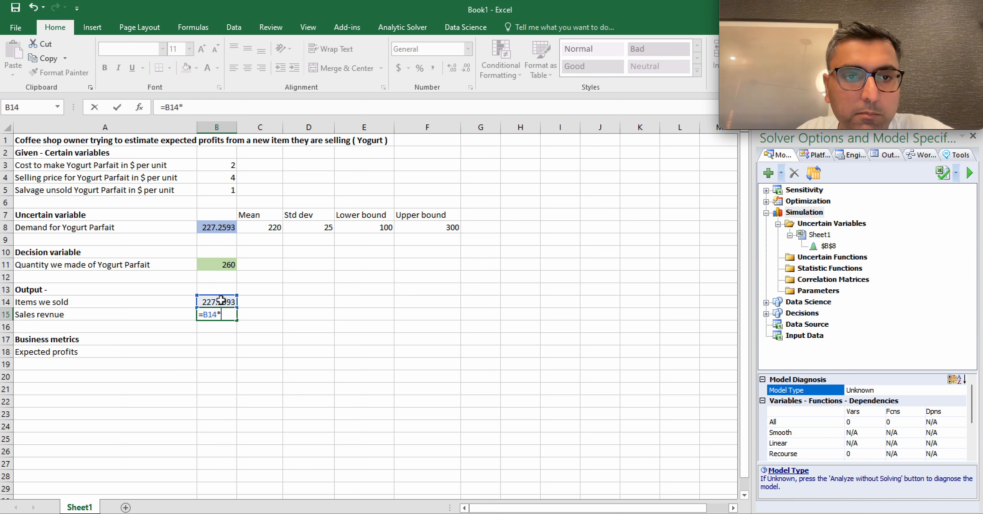
pyautogui.click(218, 178)
pyautogui.press('Return')
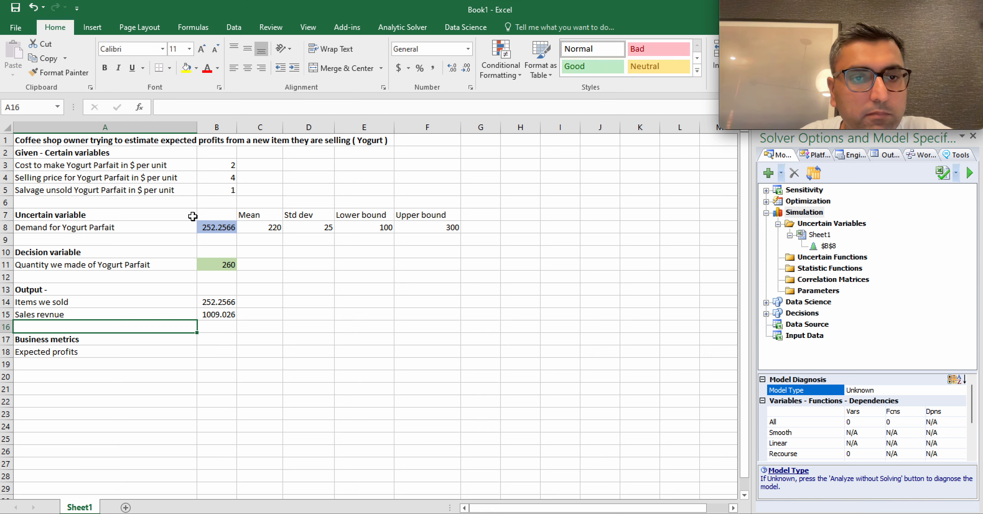
# Step: Move the Business metrics heading and Expected profits label from A17:A18 down to A19:A20
pyautogui.press('Up')
pyautogui.click(138, 330)
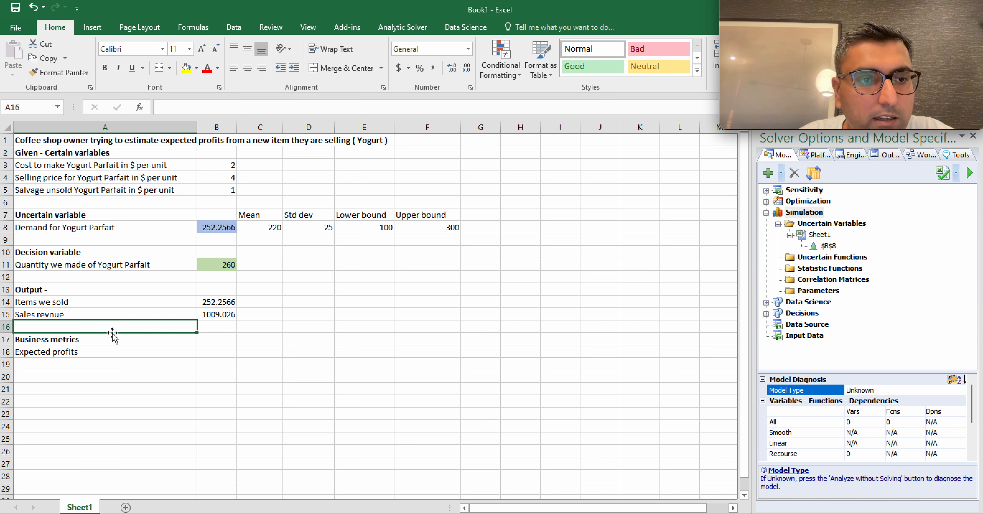
pyautogui.click(56, 348)
pyautogui.press('Down')
pyautogui.press('Up')
pyautogui.press('Up')
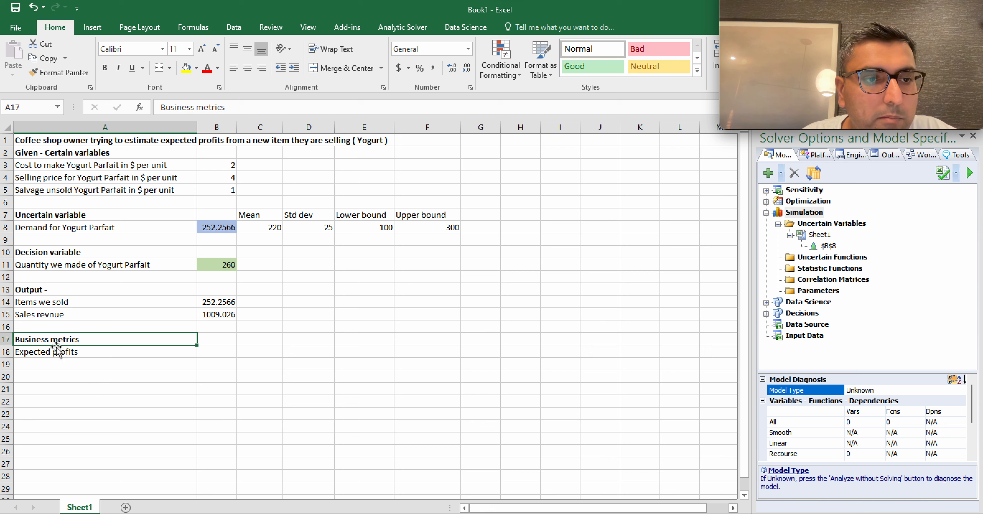
pyautogui.hotkey('shift', 'Down')
pyautogui.hotkey('ctrl', 'c')
pyautogui.press('Down')
pyautogui.press('Down')
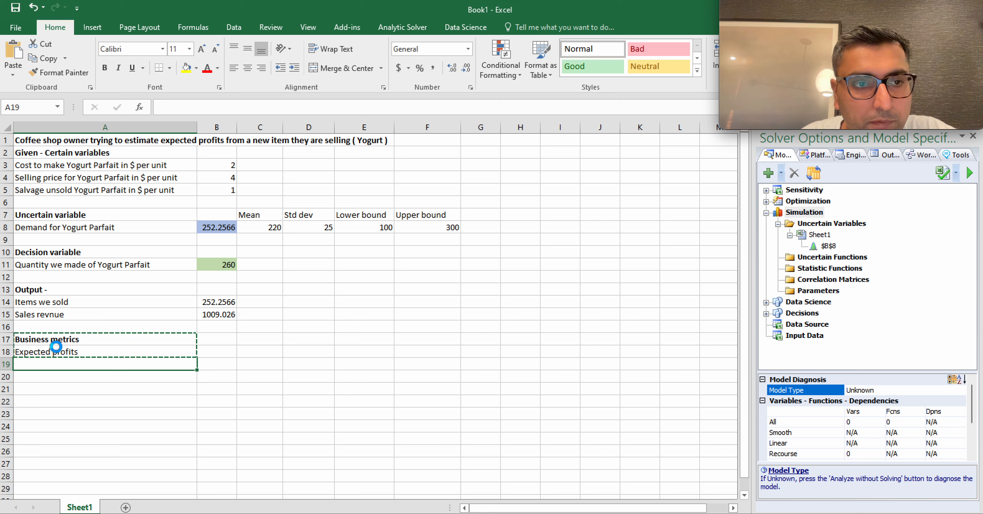
pyautogui.hotkey('ctrl', 'v')
pyautogui.press('Up')
pyautogui.press('Up')
pyautogui.press('Up')
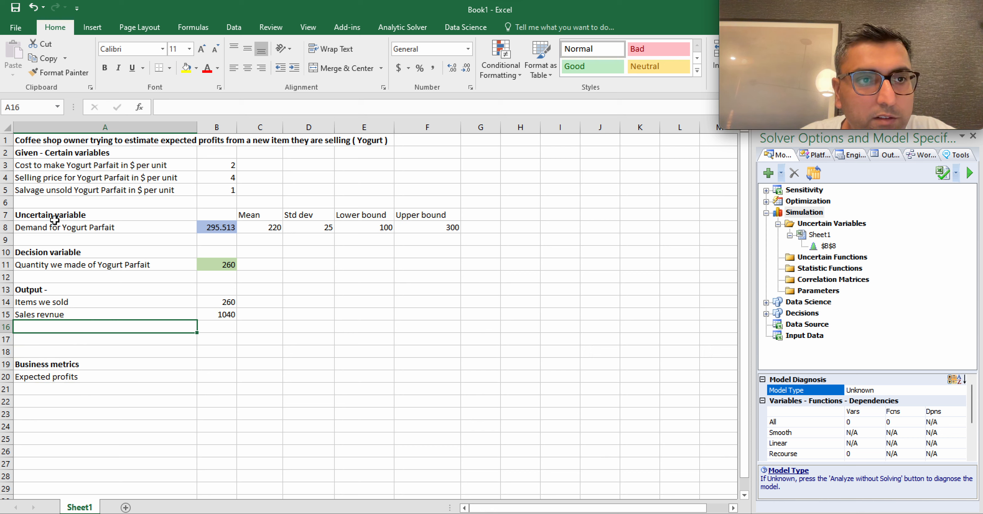
# Step: Check the salvage value label in A5 and add the label "Items unsold" in A16
pyautogui.click(41, 192)
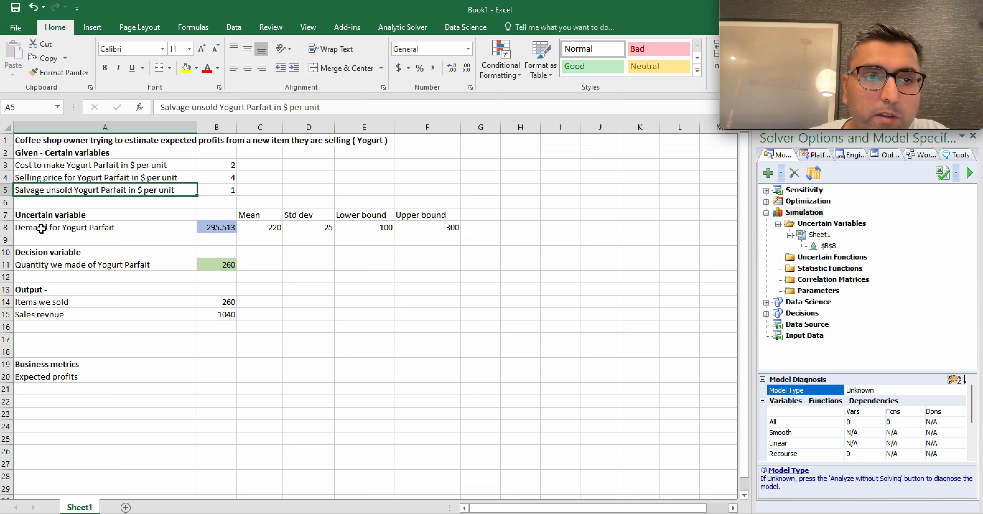
pyautogui.click(43, 331)
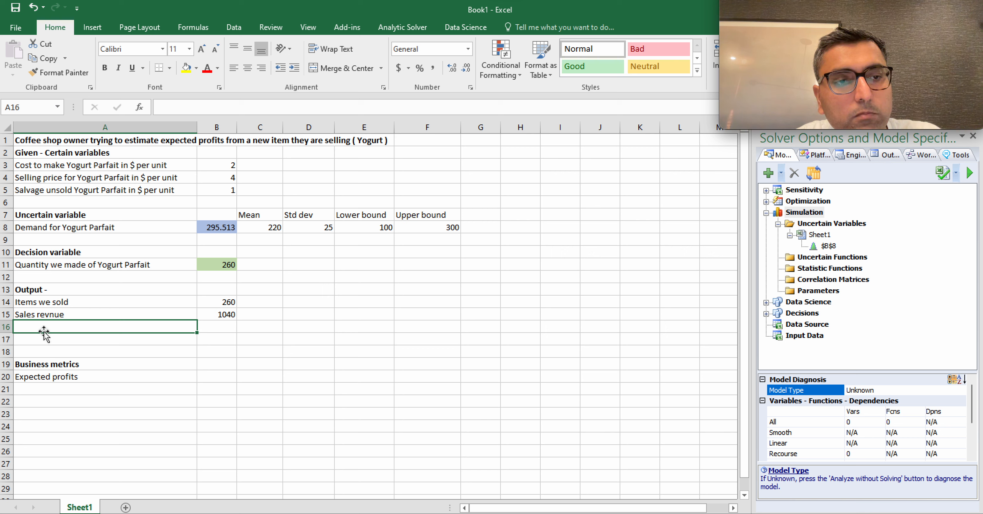
pyautogui.write('Items unsold')
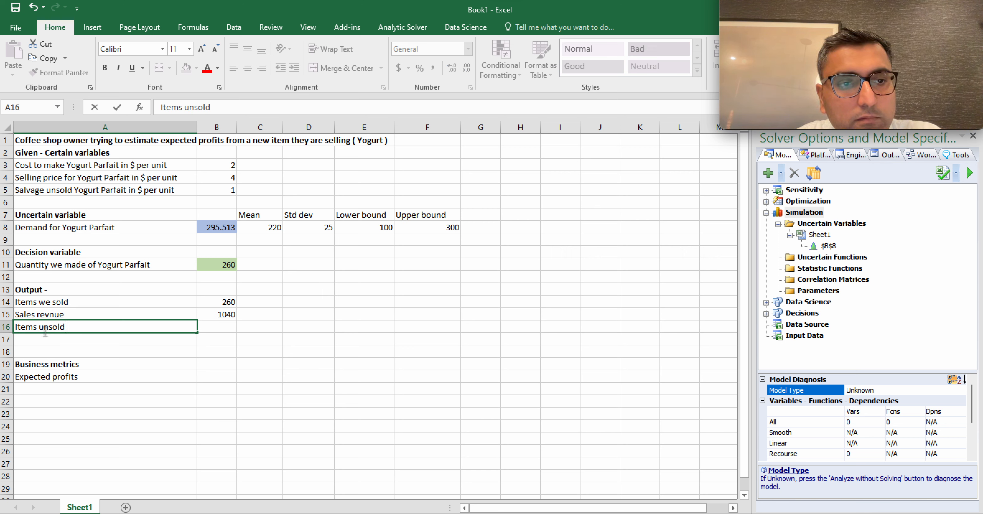
pyautogui.press('Tab')
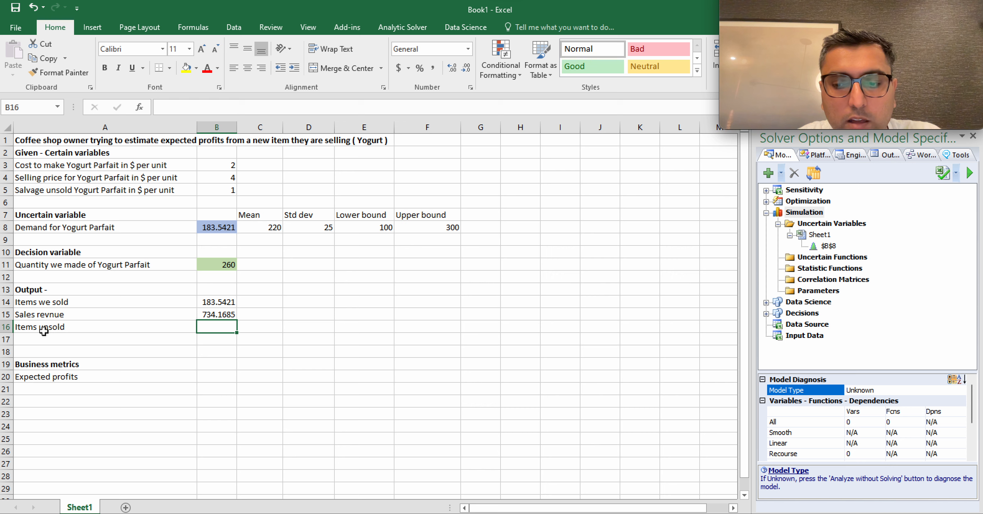
# Step: Calculate the items unsold in B16 with =IF(B11>B8, B11-B8,0) and review the entered formula
pyautogui.write('=if(')
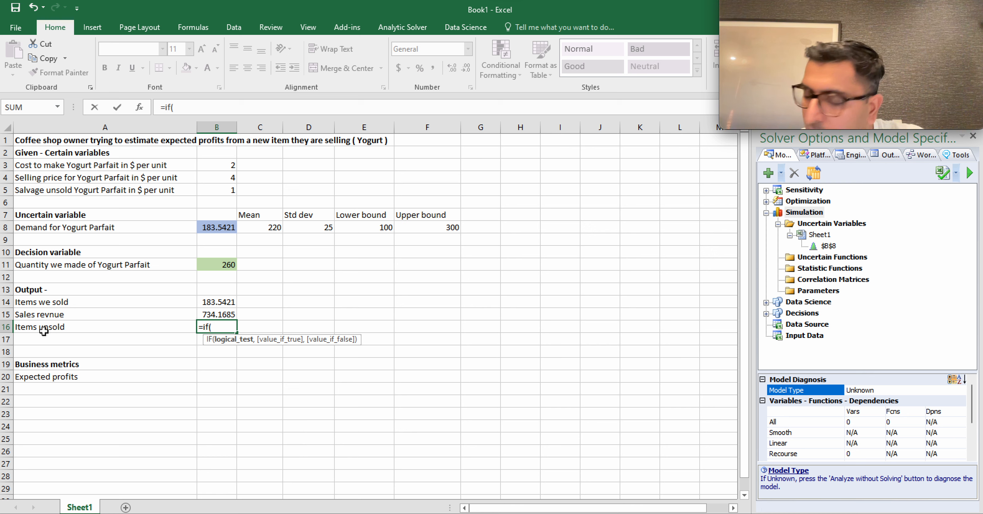
pyautogui.click(212, 265)
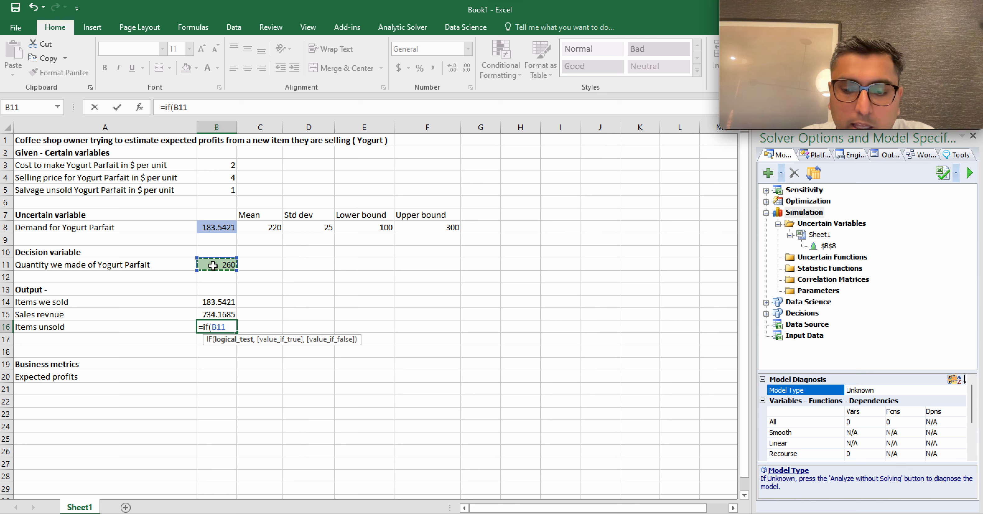
pyautogui.write('>')
pyautogui.click(210, 228)
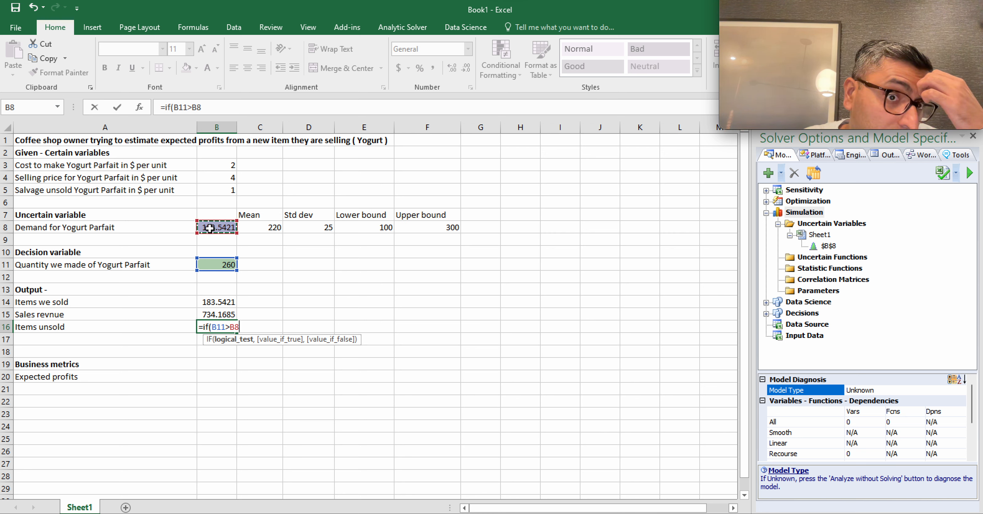
pyautogui.write(',')
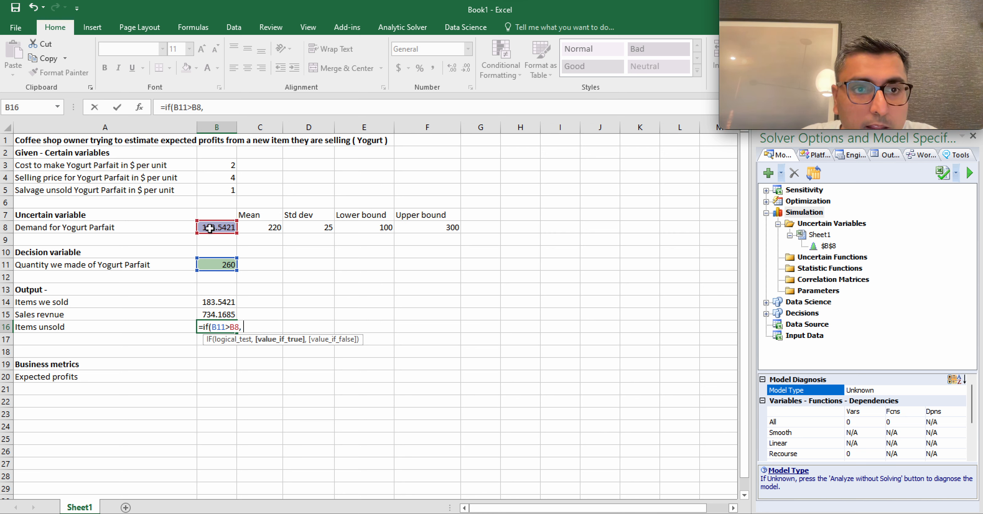
pyautogui.click(226, 265)
pyautogui.write('-')
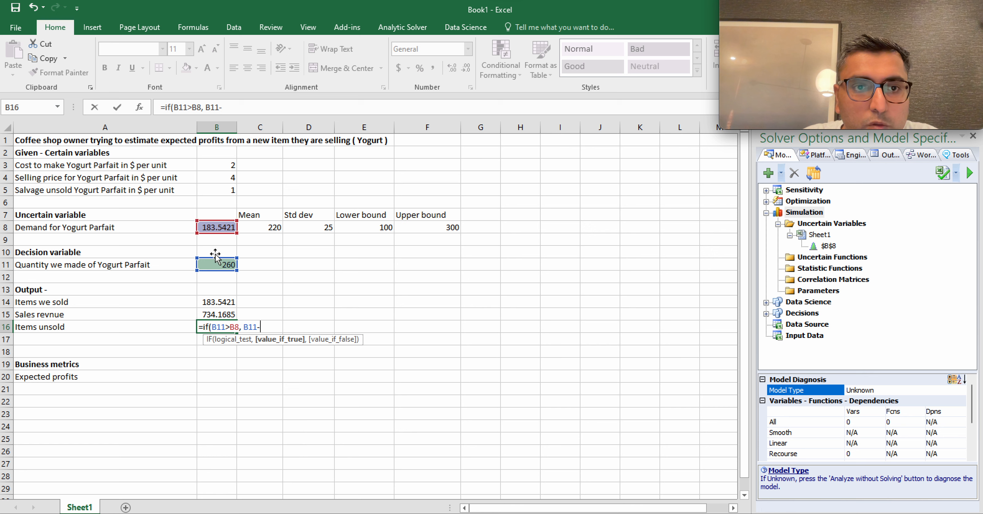
pyautogui.click(208, 225)
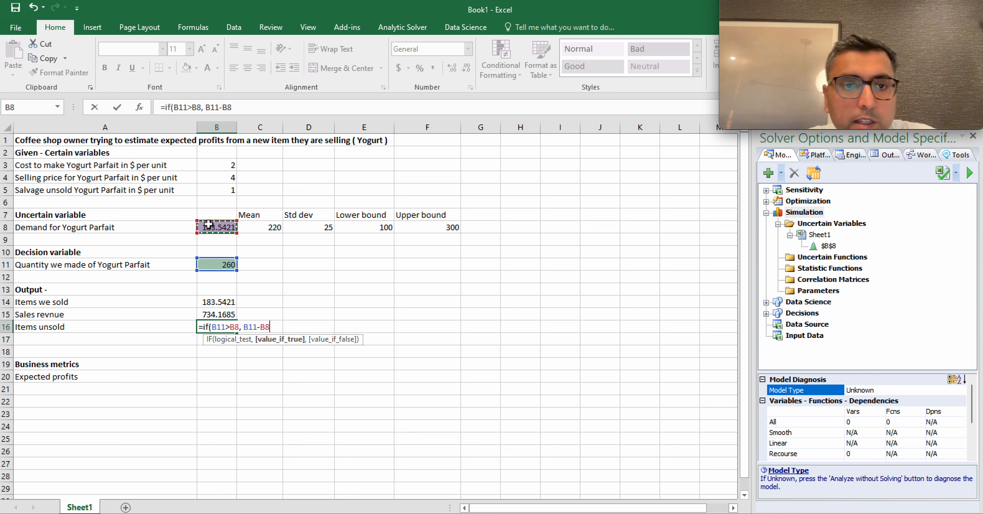
pyautogui.write(',')
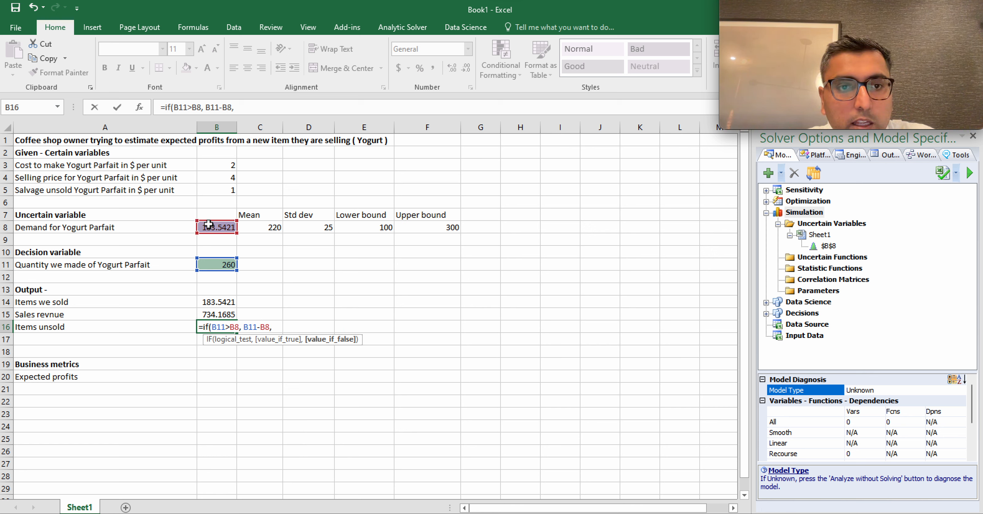
pyautogui.write('0)')
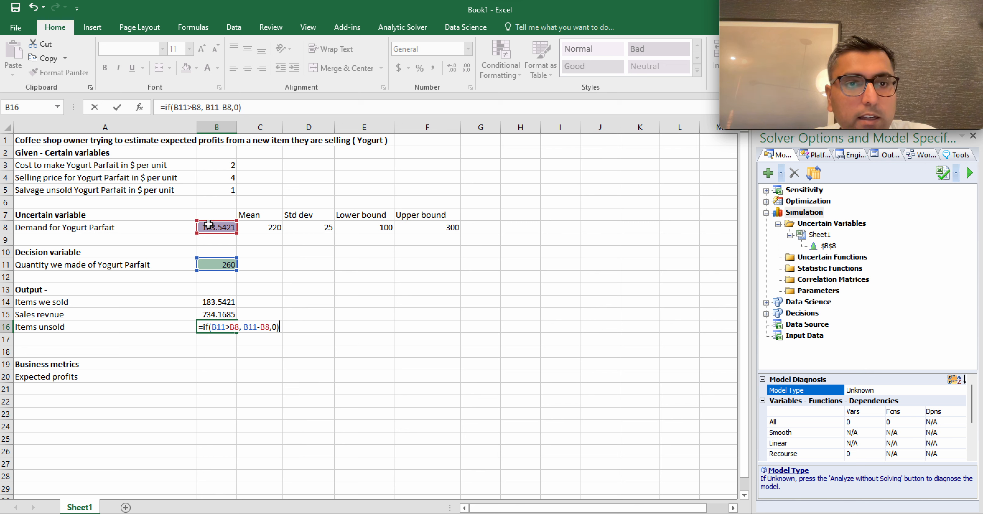
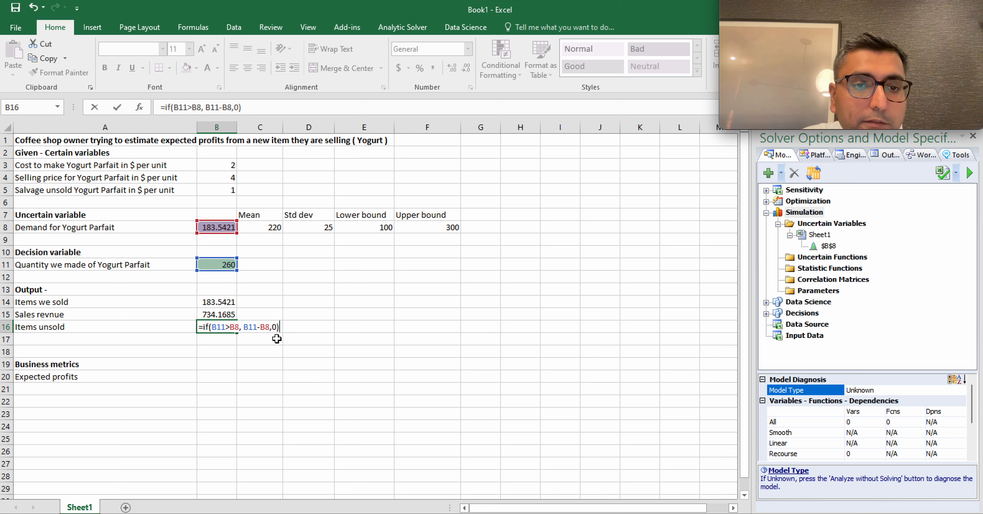
pyautogui.press('Return')
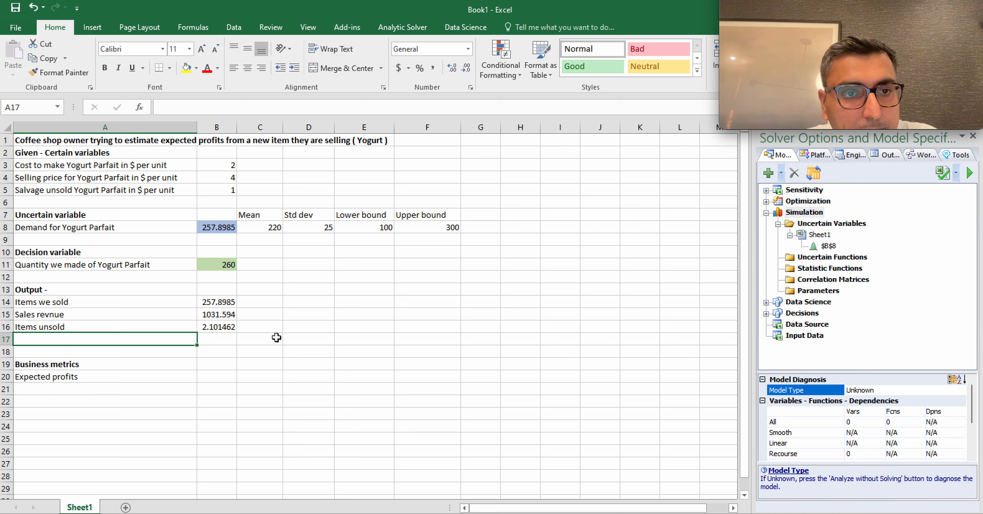
pyautogui.press('Up')
pyautogui.press('Right')
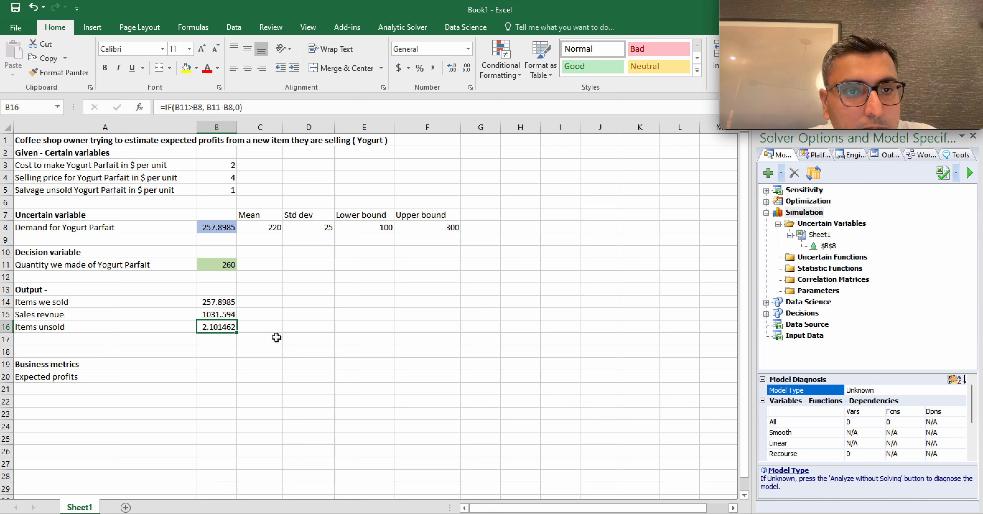
# Step: Add the label "Refund revenue" in A17 below the items-unsold row
pyautogui.click(134, 339)
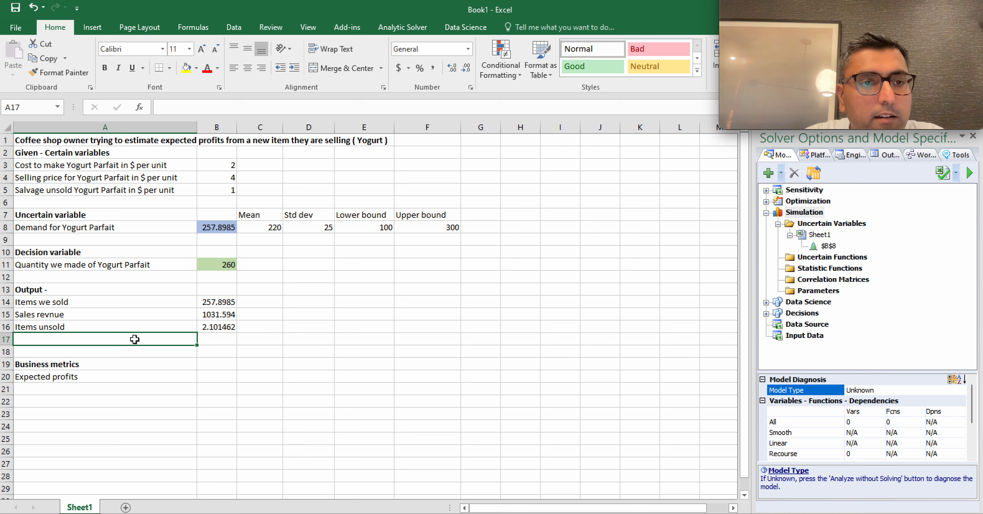
pyautogui.write('Re')
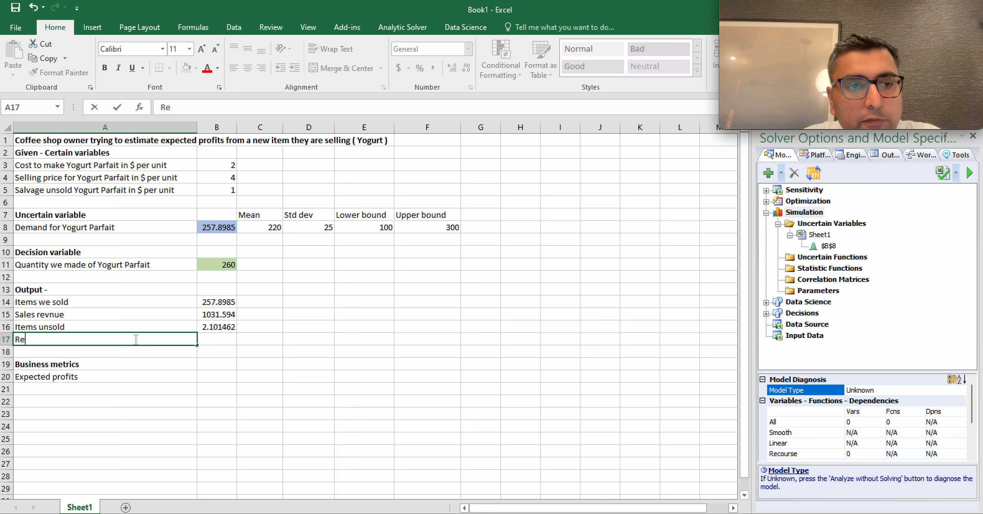
pyautogui.write('fund revenue')
pyautogui.press('Return')
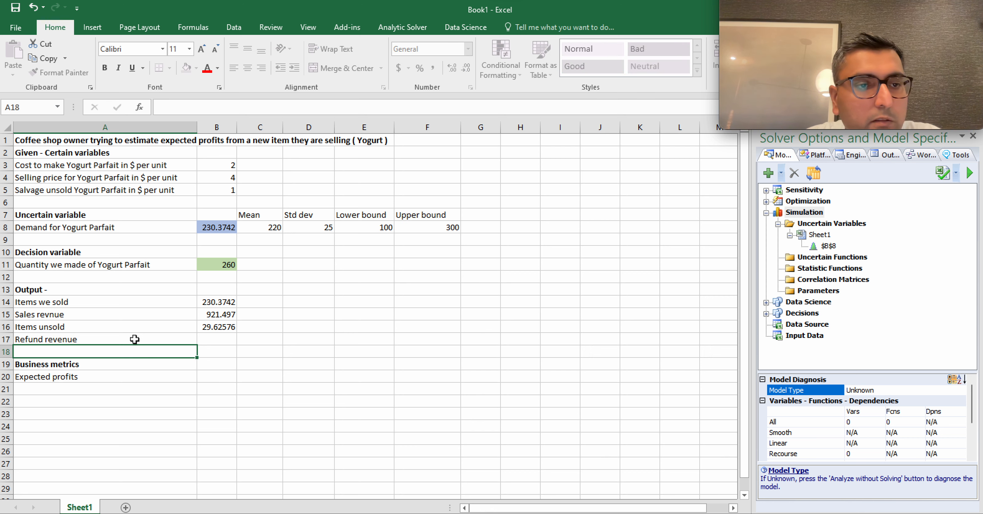
# Step: Correct the misspelled label in A15 to read "Sales revenue"
pyautogui.press('Up')
pyautogui.press('Up')
pyautogui.doubleClick(50, 317)
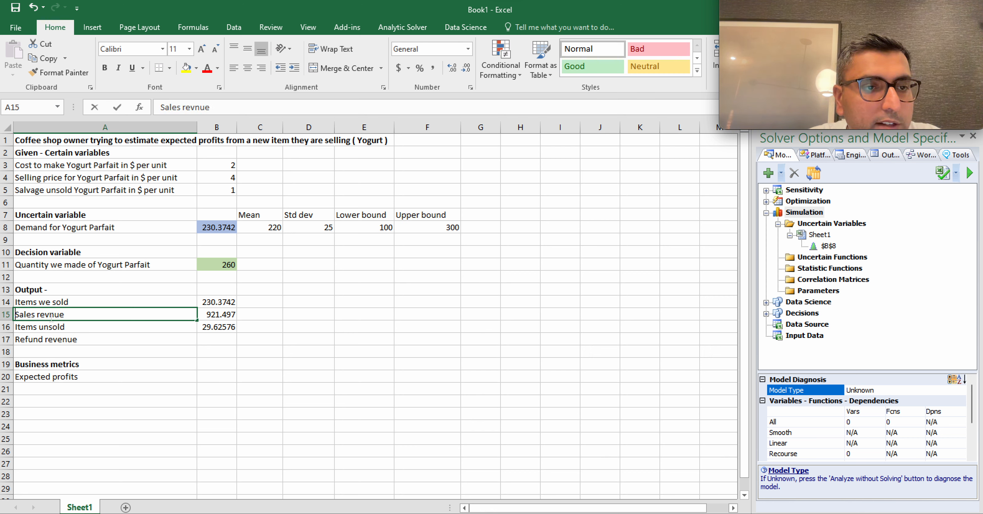
pyautogui.write('e')
pyautogui.press('Return')
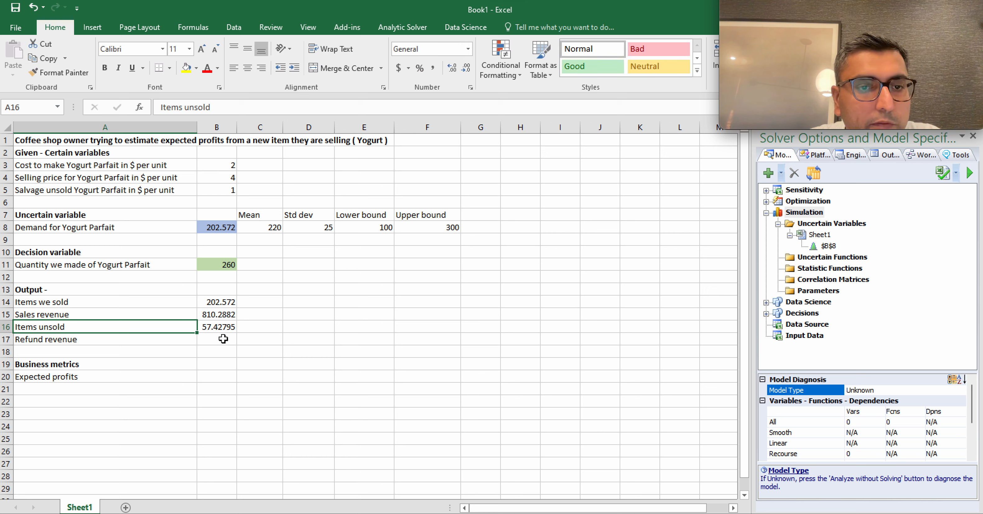
# Step: Calculate the refund revenue in B17 as items unsold times the salvage value with =B16*B5
pyautogui.click(224, 339)
pyautogui.write('=')
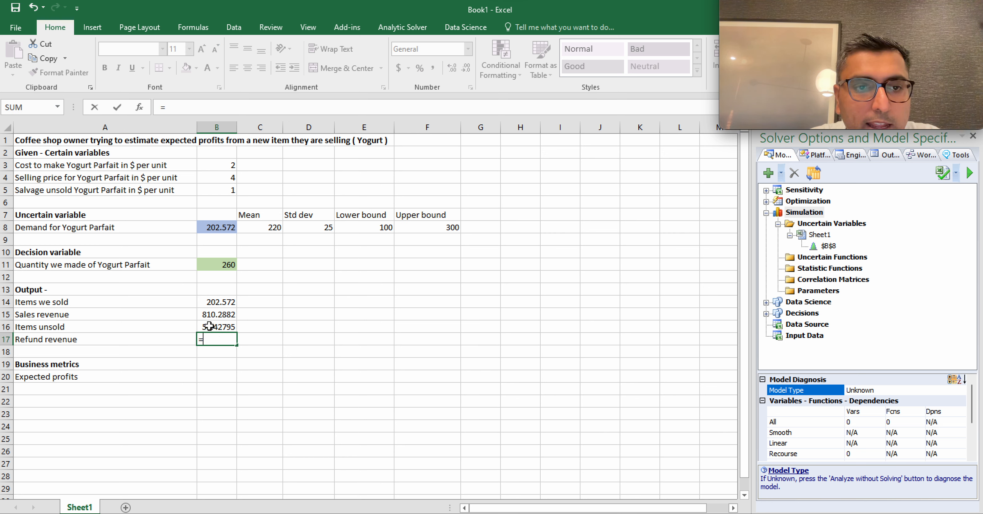
pyautogui.click(209, 325)
pyautogui.write('*')
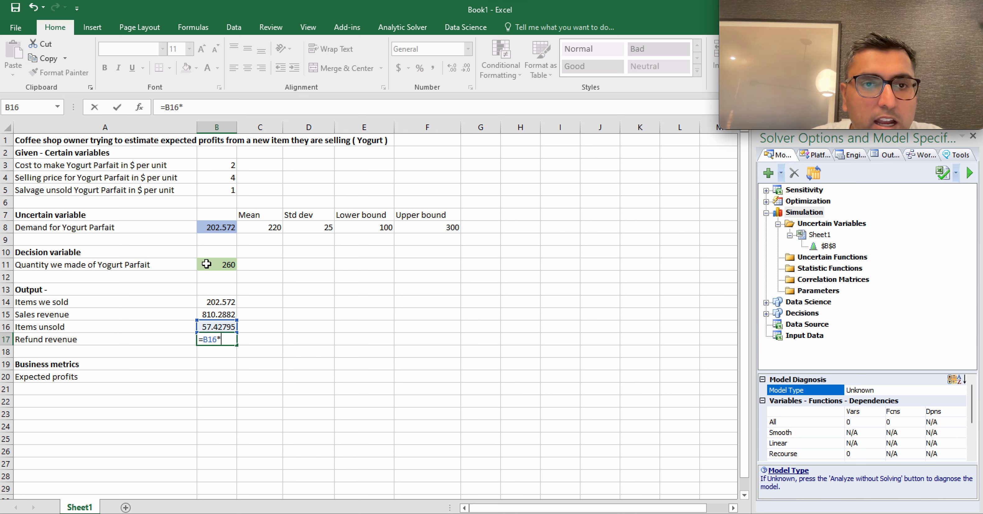
pyautogui.click(215, 189)
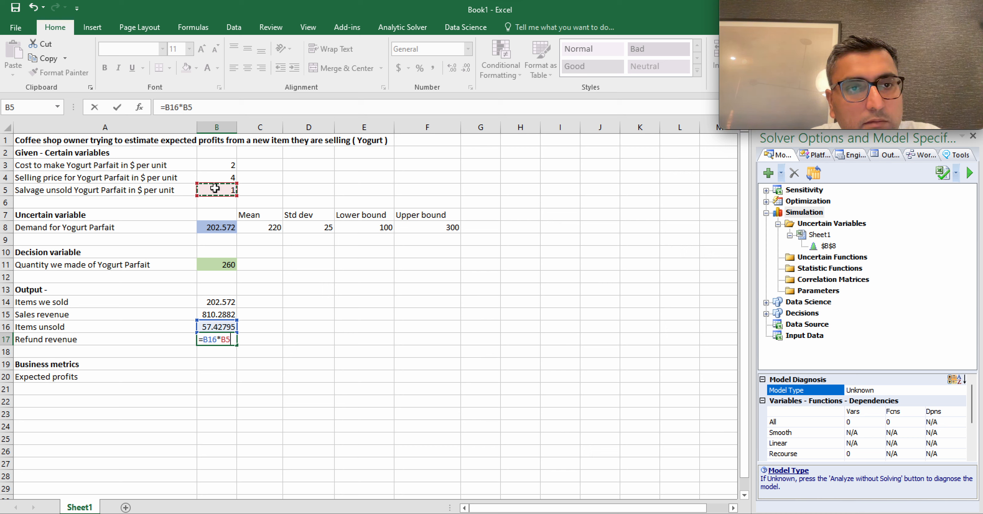
pyautogui.press('Return')
# Step: Add the label "Profits" in A18 and calculate profits in B18 with =B15+B17-B11*B3
pyautogui.click(116, 356)
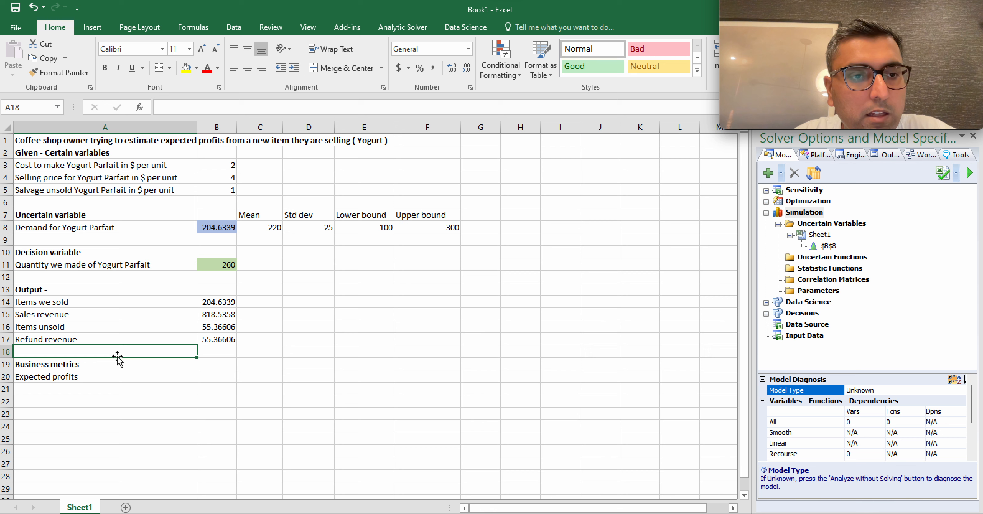
pyautogui.write('Profits')
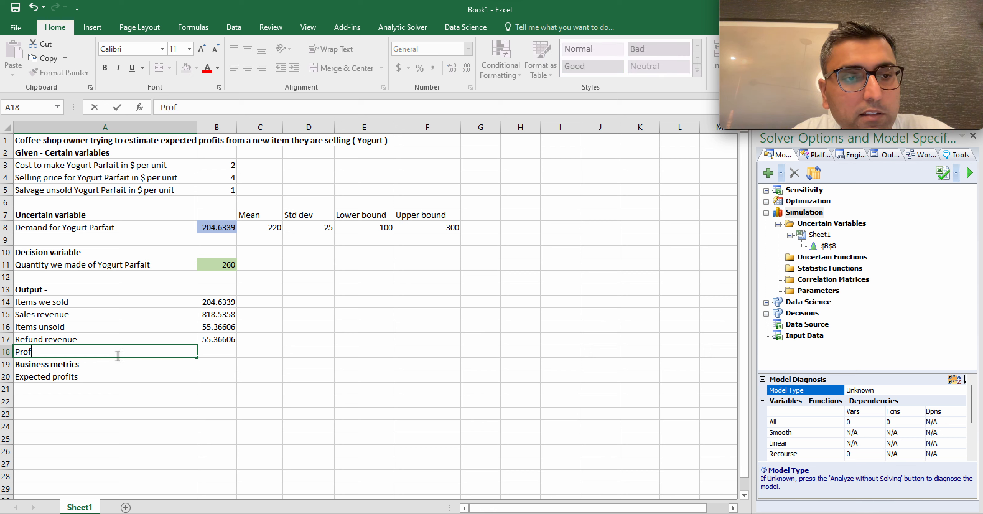
pyautogui.press('Tab')
pyautogui.write('=')
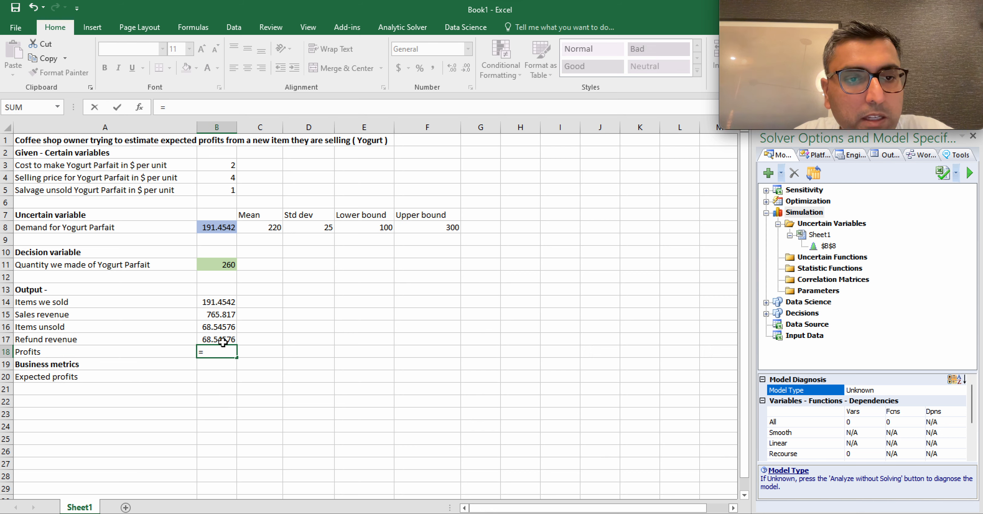
pyautogui.click(217, 316)
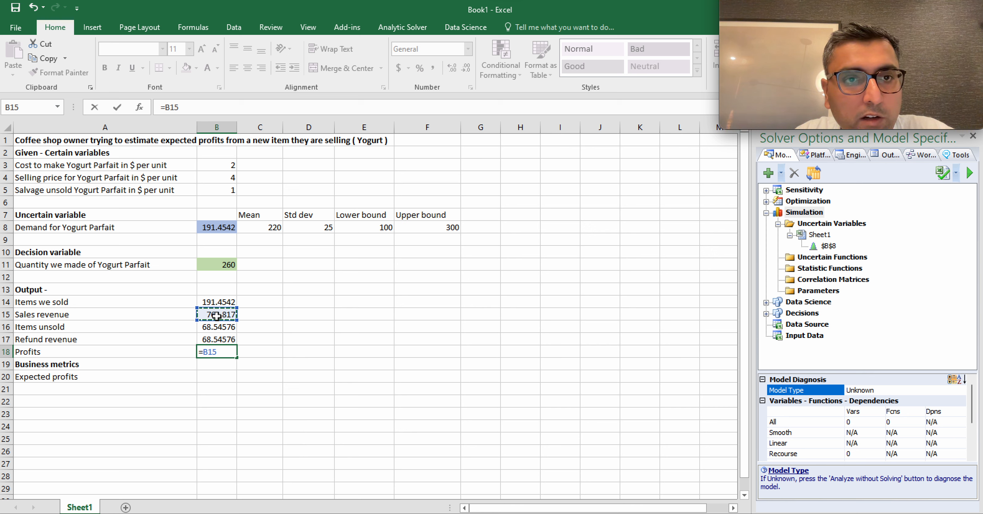
pyautogui.write('+')
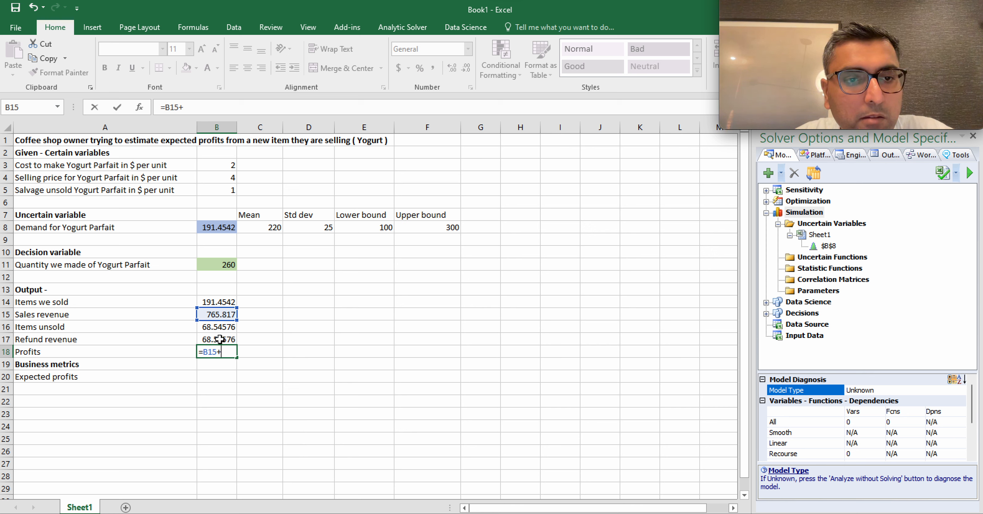
pyautogui.click(221, 339)
pyautogui.write('-')
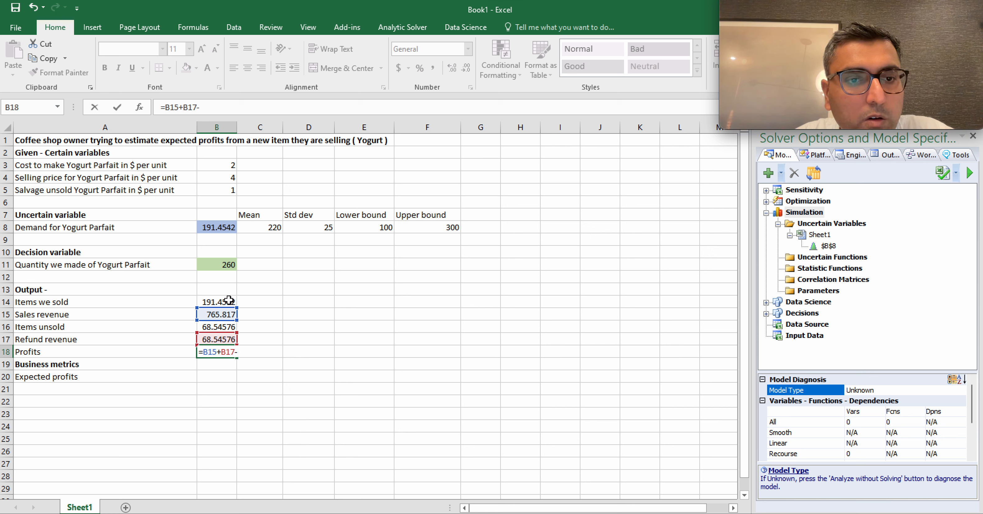
pyautogui.click(216, 266)
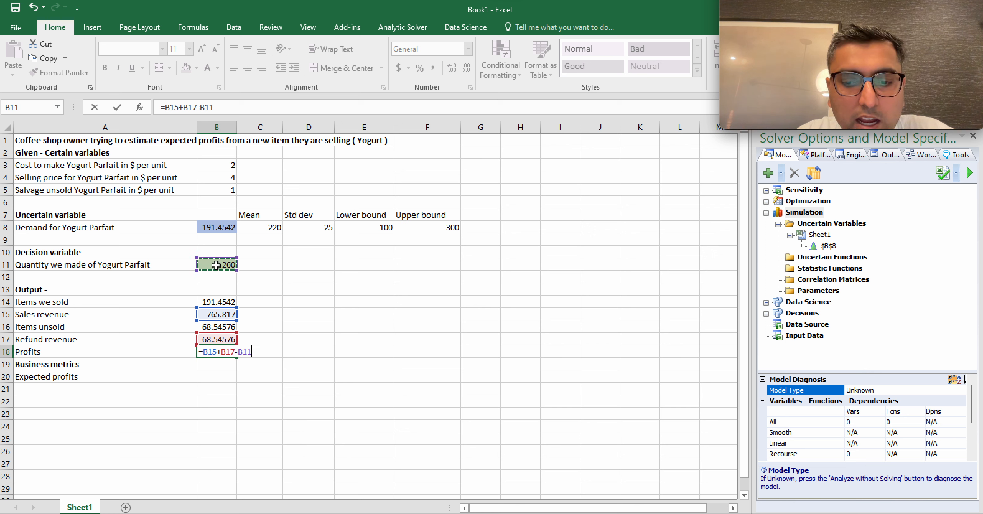
pyautogui.write('*')
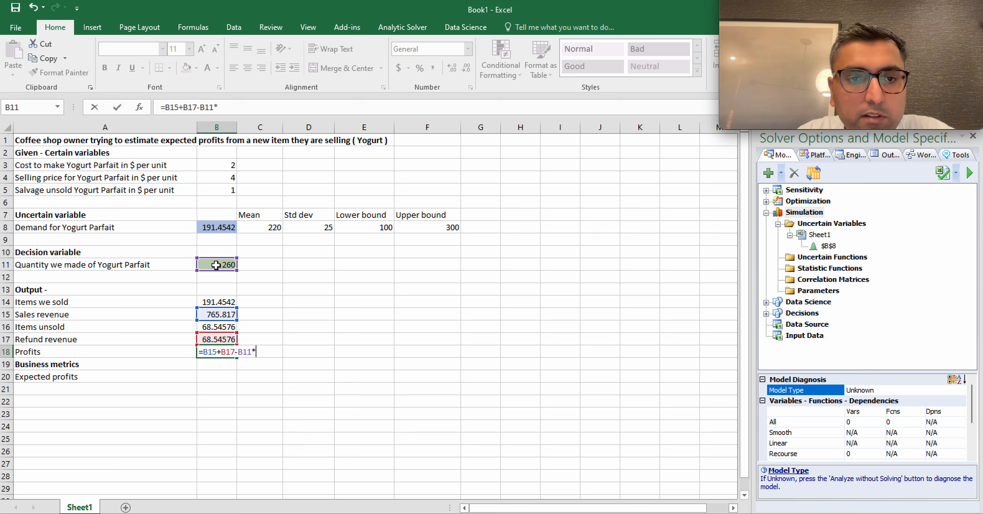
pyautogui.click(212, 165)
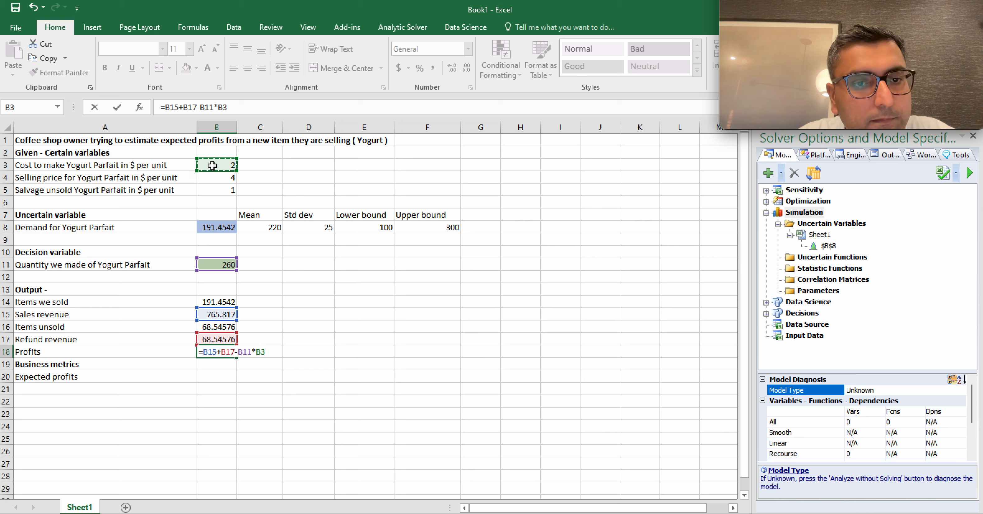
pyautogui.press('Return')
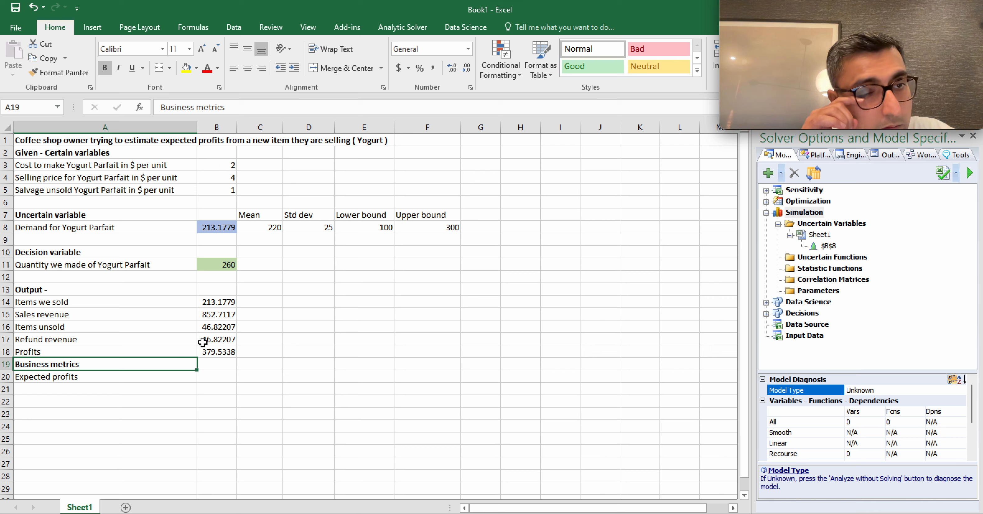
# Step: Wrap the demand formula in B8 in ROUND with 0 digits: =ROUND(PsiNormal(C8,D8,PsiTruncate(E8, F8, )),0)
pyautogui.click(213, 227)
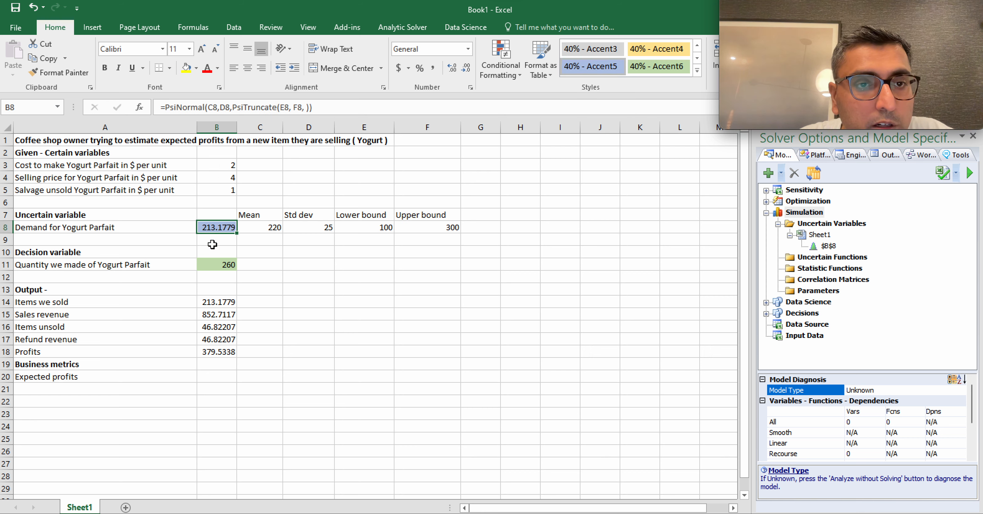
pyautogui.click(166, 107)
pyautogui.write('Roun')
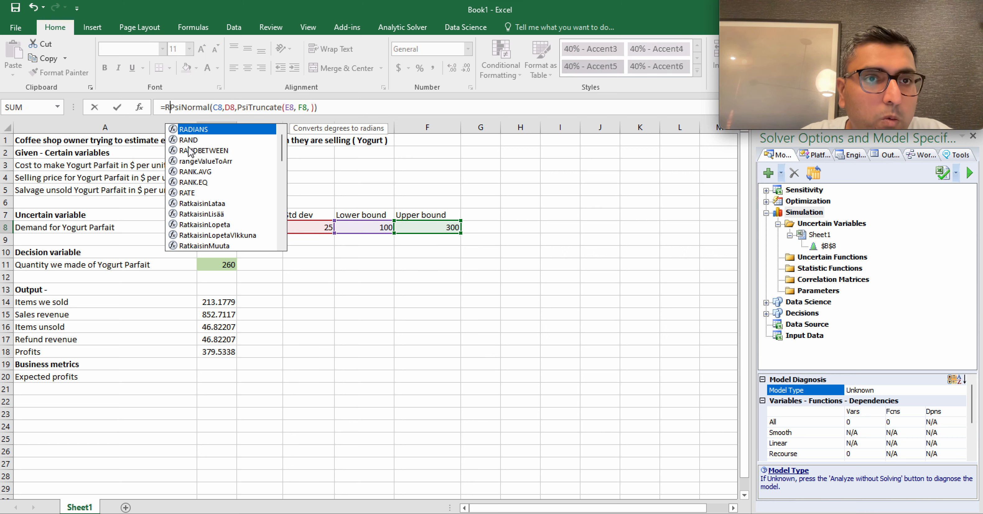
pyautogui.write('d(')
pyautogui.hotkey('ctrl', 'shift', 'Right')
pyautogui.press('Right')
pyautogui.press('Right')
pyautogui.press('Right')
pyautogui.press('Right')
pyautogui.press('Right')
pyautogui.press('Right')
pyautogui.press('Right')
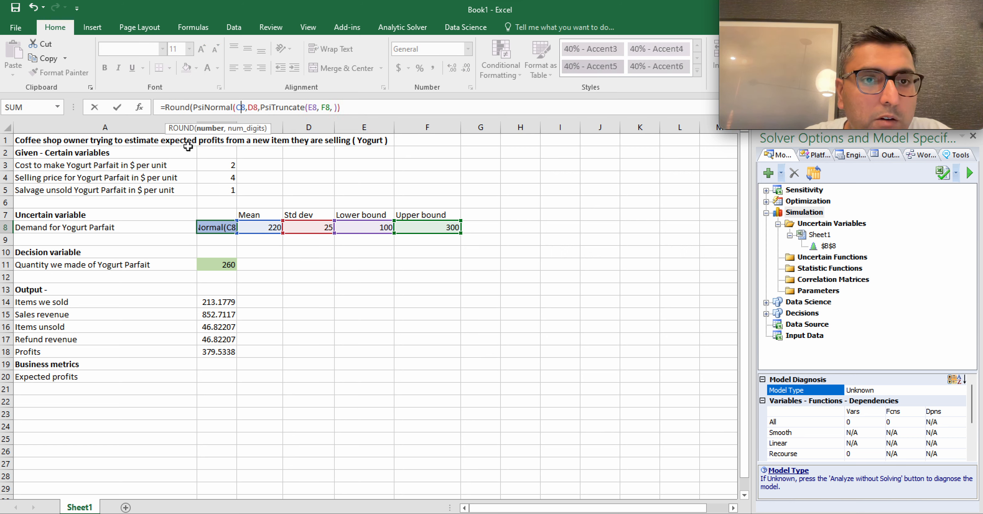
pyautogui.press('Right')
pyautogui.press('Right')
pyautogui.press('Right')
pyautogui.press('Right')
pyautogui.press('Right')
pyautogui.press('Right')
pyautogui.press('Right')
pyautogui.press('Right')
pyautogui.press('Right')
pyautogui.press('Right')
pyautogui.press('Right')
pyautogui.press('Right')
pyautogui.press('Right')
pyautogui.press('Right')
pyautogui.press('Right')
pyautogui.press('Right')
pyautogui.press('Right')
pyautogui.press('Right')
pyautogui.press('Right')
pyautogui.press('Right')
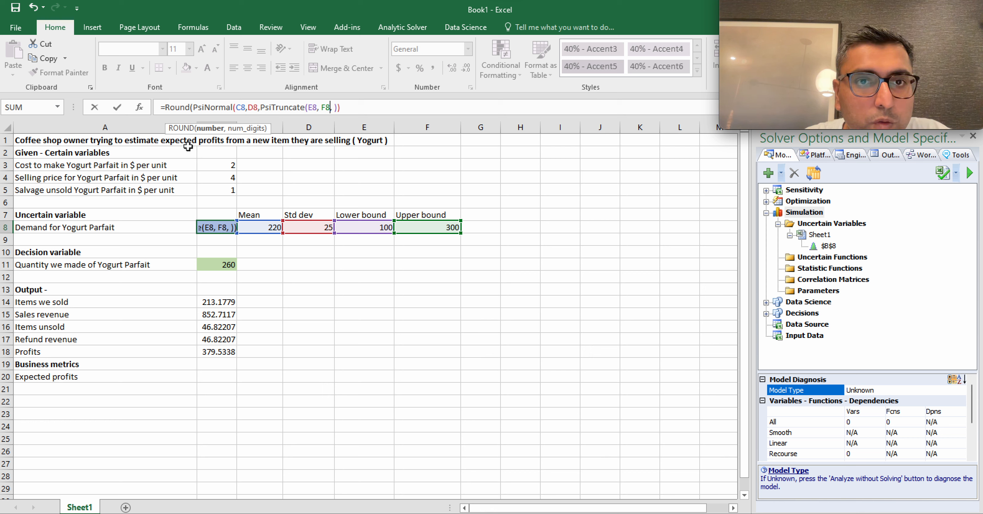
pyautogui.write(',0)')
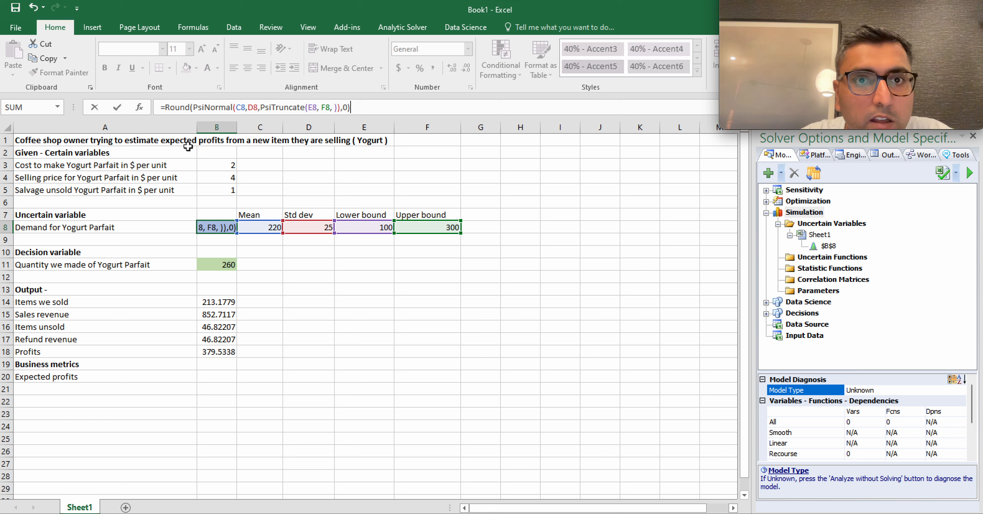
pyautogui.press('Return')
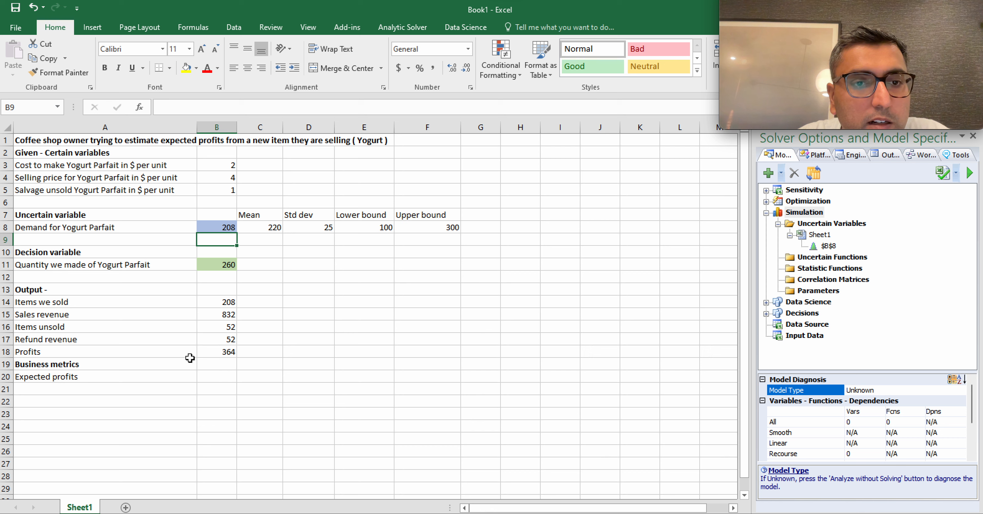
# Step: Review the rounded demand formula in B8 and the items-unsold, refund revenue and profits formulas in B16:B18
pyautogui.click(224, 228)
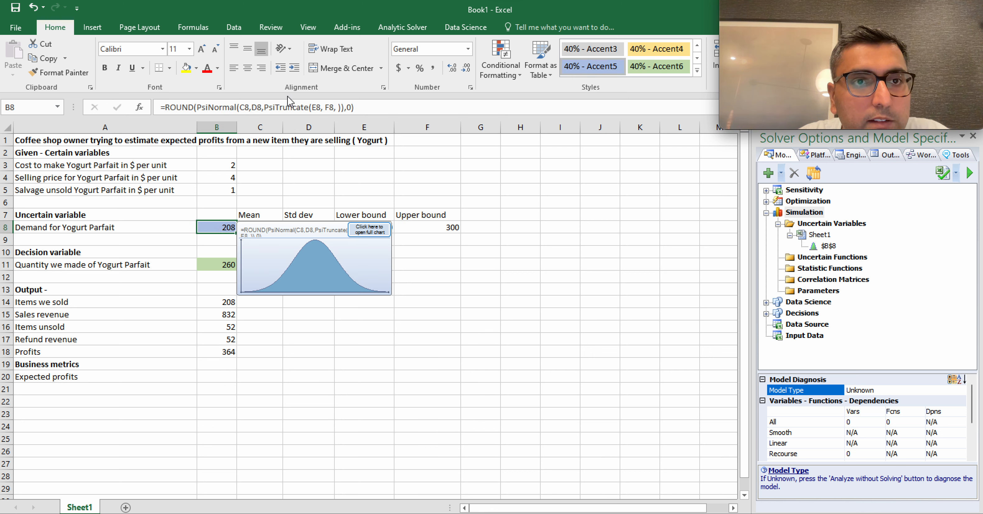
pyautogui.moveTo(363, 108); pyautogui.dragTo(178, 87)
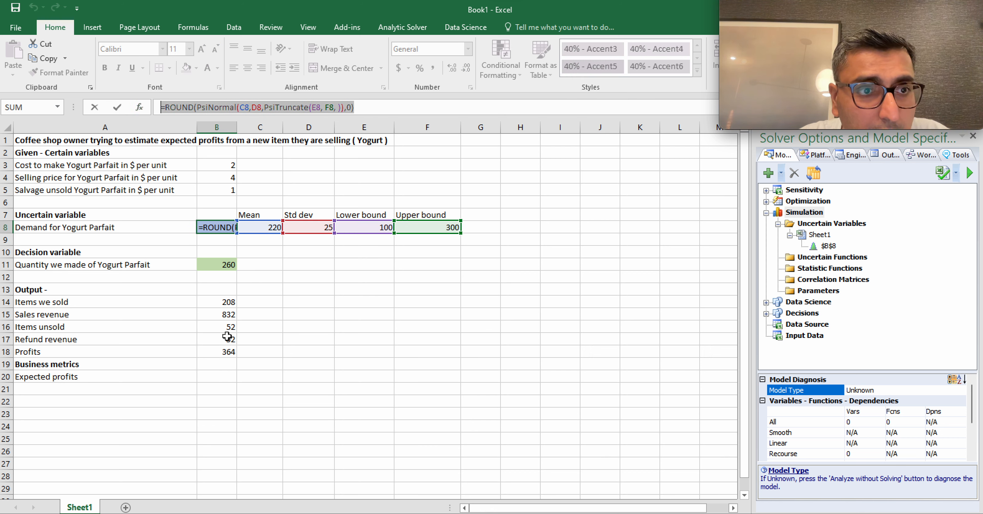
pyautogui.press('Escape')
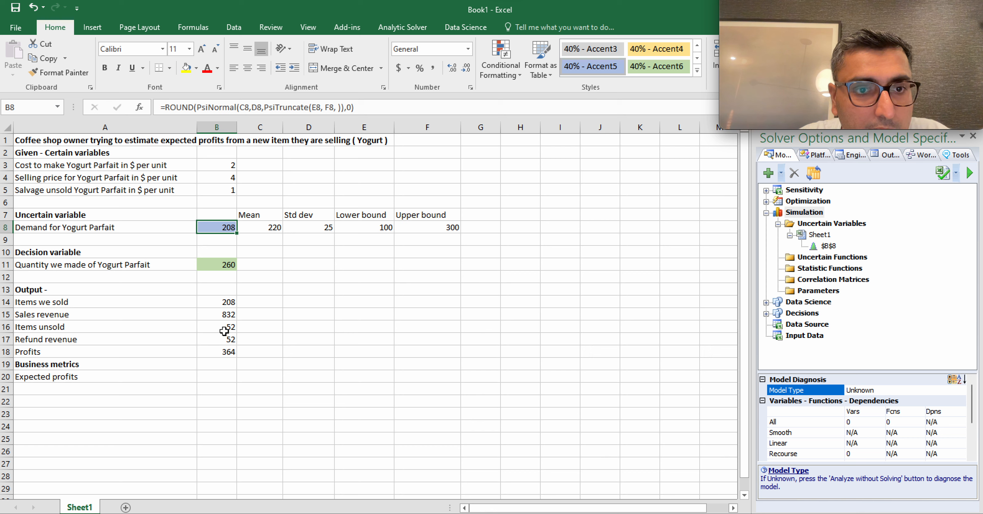
pyautogui.click(222, 329)
pyautogui.click(224, 340)
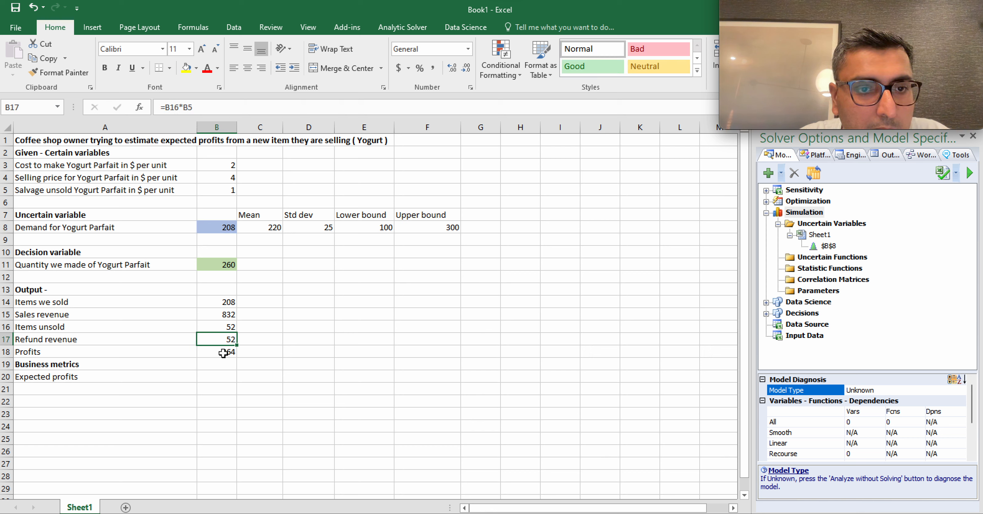
pyautogui.click(223, 352)
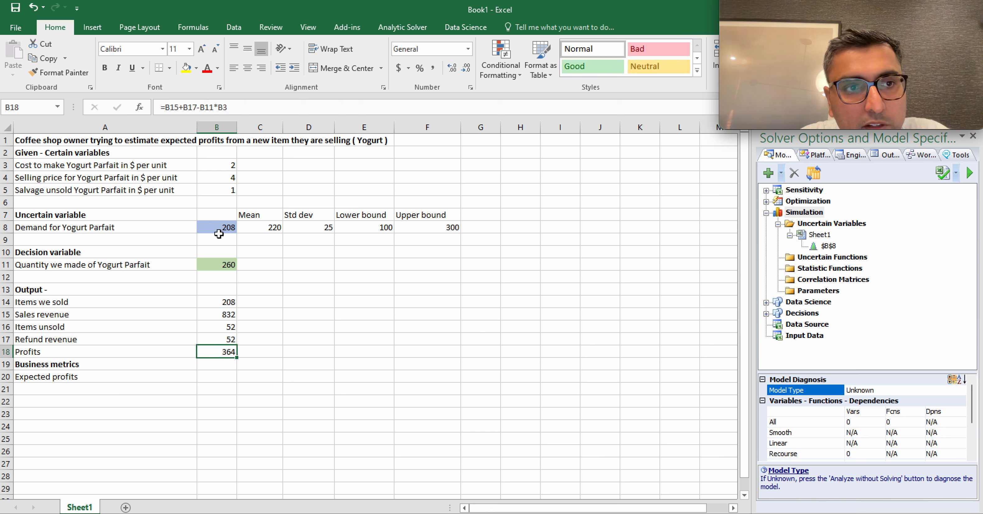
pyautogui.moveTo(219, 232)
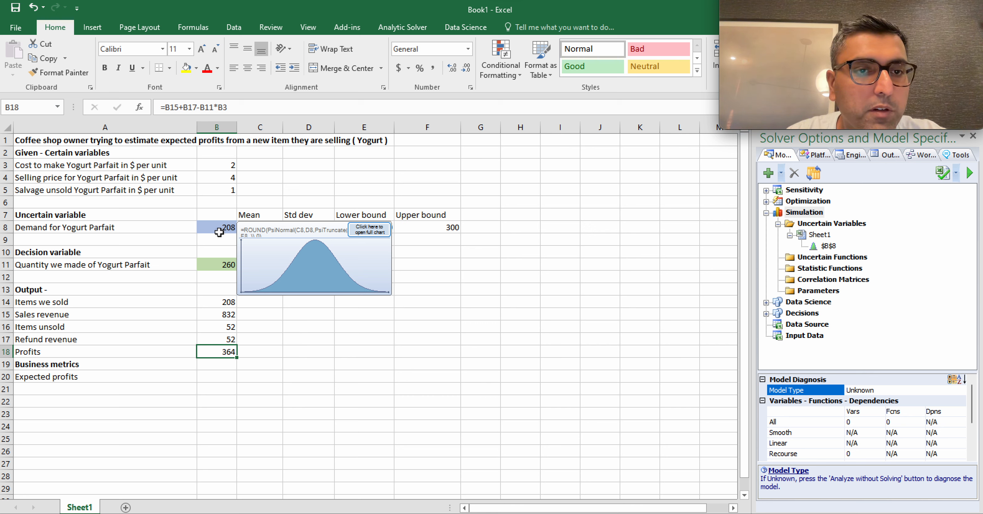
pyautogui.click(216, 228)
# Step: Move the Business metrics heading and the Expected profits label from A19:A20 down to A21:A22
pyautogui.click(217, 366)
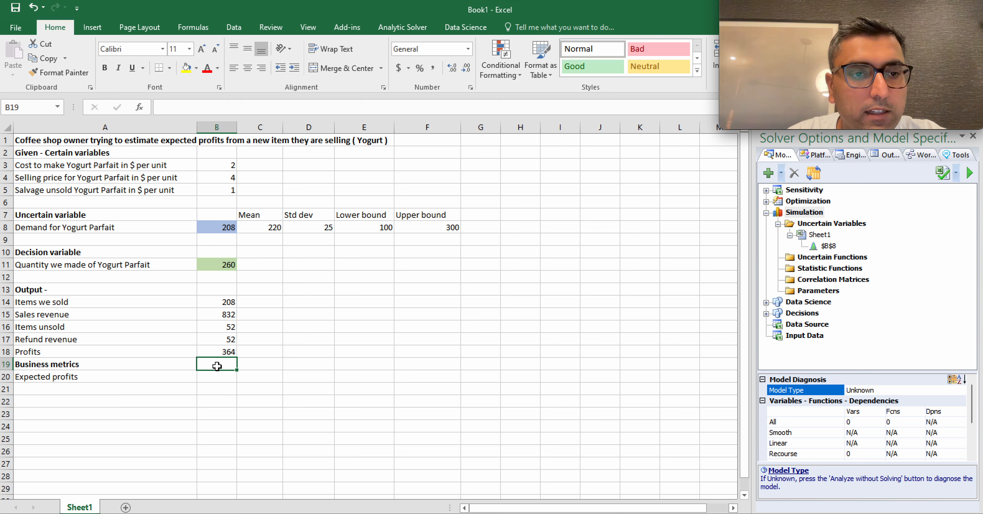
pyautogui.press('Left')
pyautogui.hotkey('shift', 'Down')
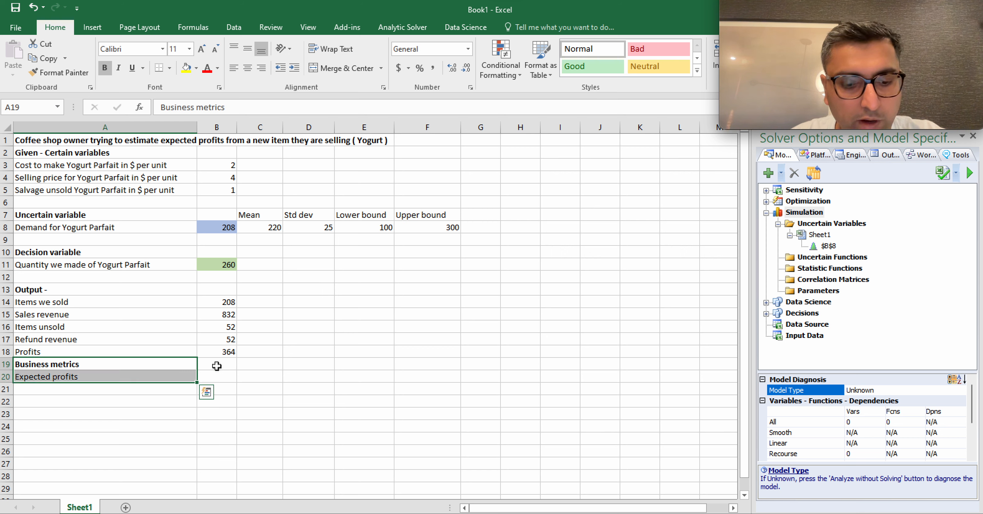
pyautogui.hotkey('ctrl', 'c')
pyautogui.press('Down')
pyautogui.press('Down')
pyautogui.hotkey('ctrl', 'v')
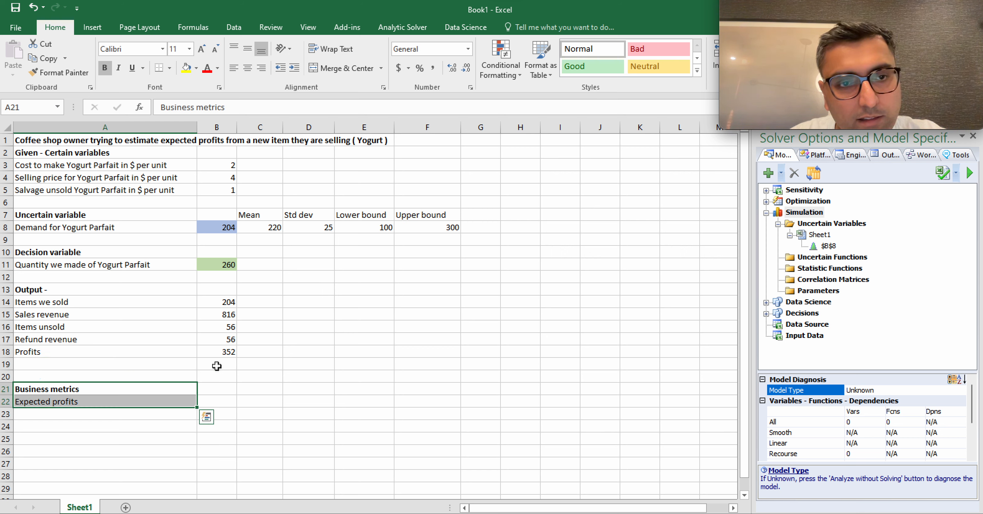
# Step: Go back to the Yogurt Parfait demand cell B8 and examine its uncertain-variable formula
pyautogui.press('Up')
pyautogui.press('Up')
pyautogui.press('Up')
pyautogui.press('Up')
pyautogui.press('Up')
pyautogui.press('Up')
pyautogui.press('Up')
pyautogui.press('Up')
pyautogui.press('Up')
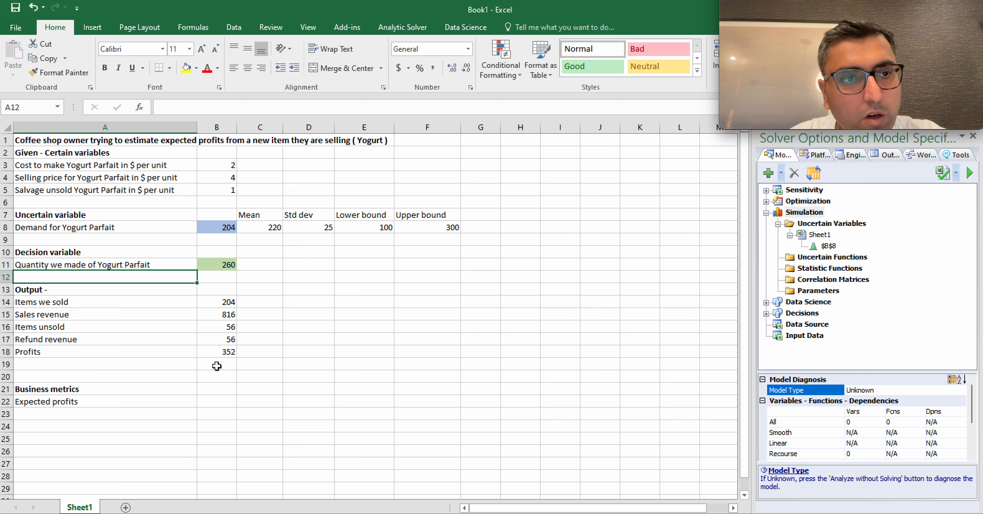
pyautogui.press('Up')
pyautogui.press('Up')
pyautogui.press('Up')
pyautogui.press('Up')
pyautogui.press('Right')
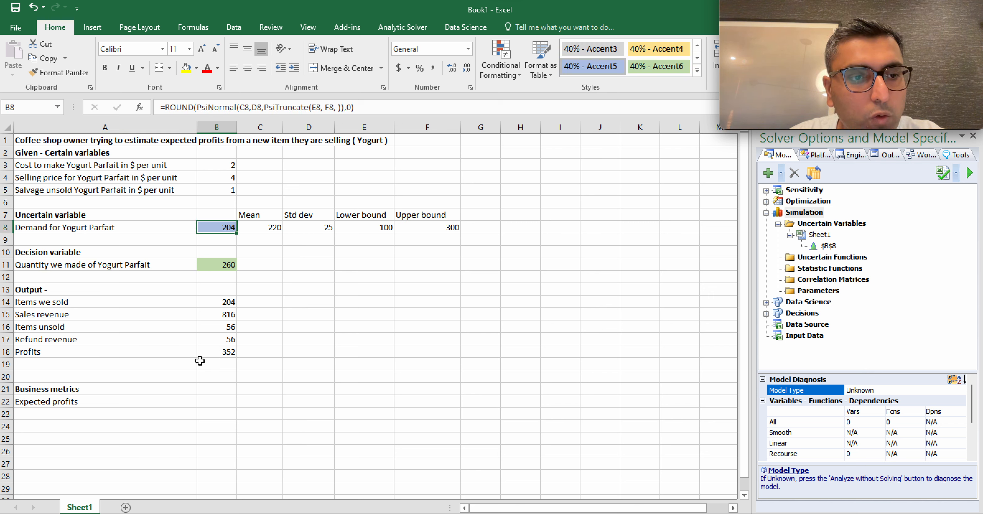
# Step: Apply the 40% - Accent3 cell style to the profits value in B18
pyautogui.click(229, 354)
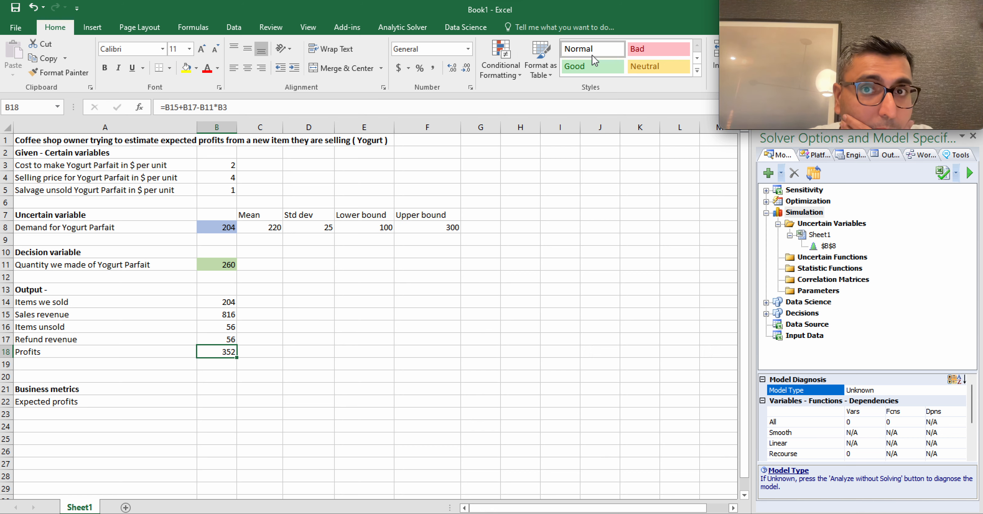
pyautogui.click(697, 70)
pyautogui.click(726, 191)
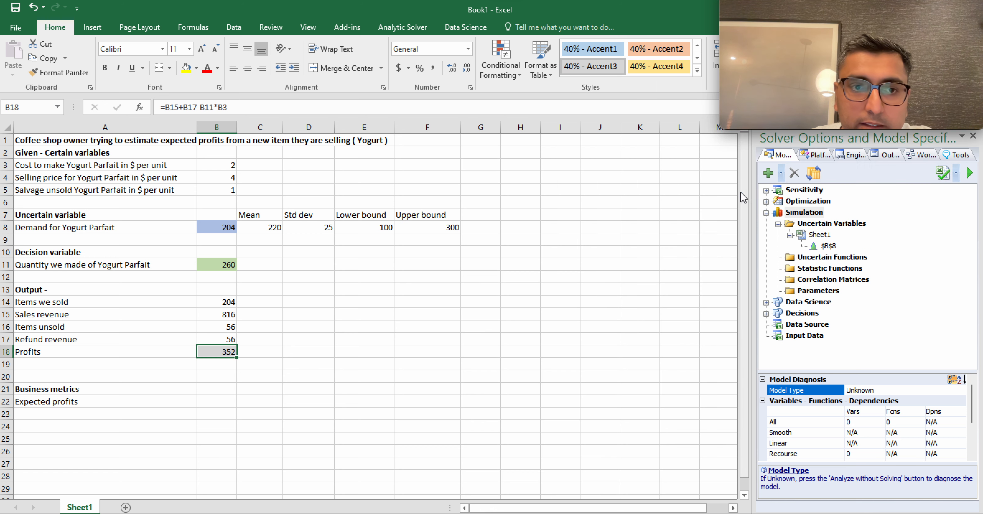
# Step: Rename the Output heading in A13 to "Output variable"
pyautogui.doubleClick(73, 289)
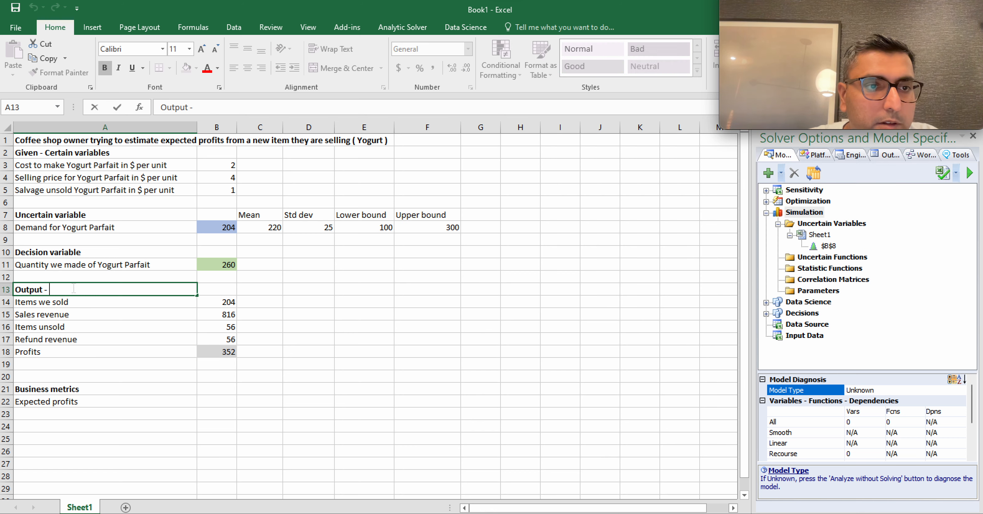
pyautogui.press('BackSpace')
pyautogui.write('vari')
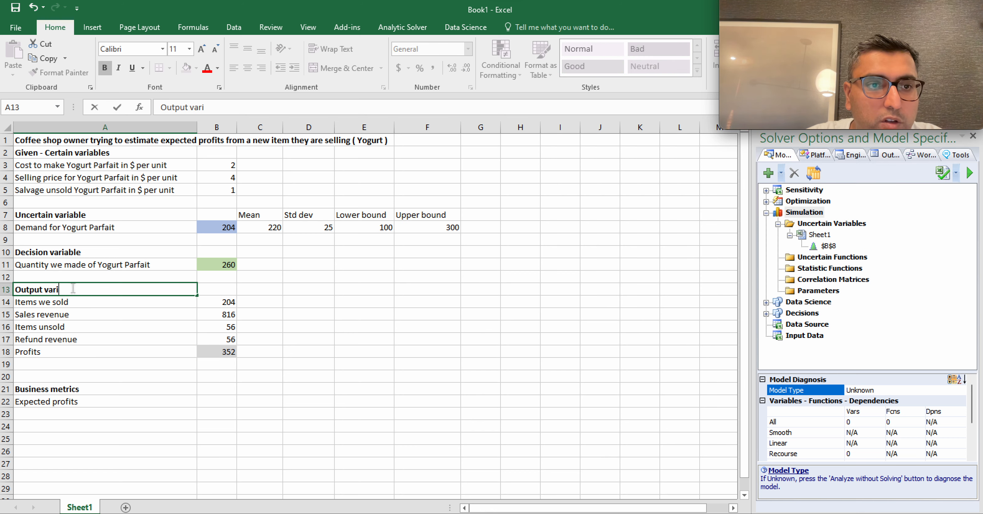
pyautogui.write('able')
pyautogui.press('Return')
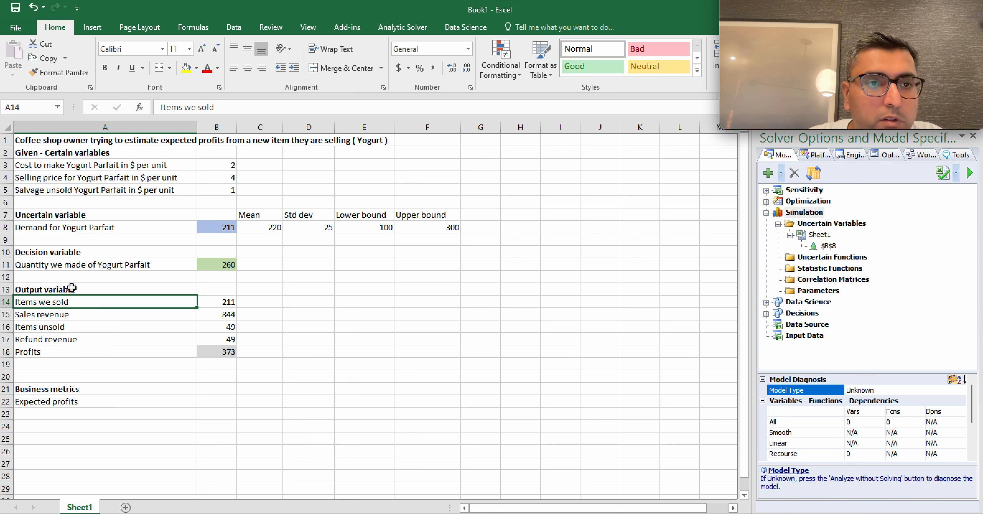
# Step: Review the profits output in B18, the intermediate calculations in B14:B17 and the Business metrics heading
pyautogui.click(54, 351)
pyautogui.click(216, 353)
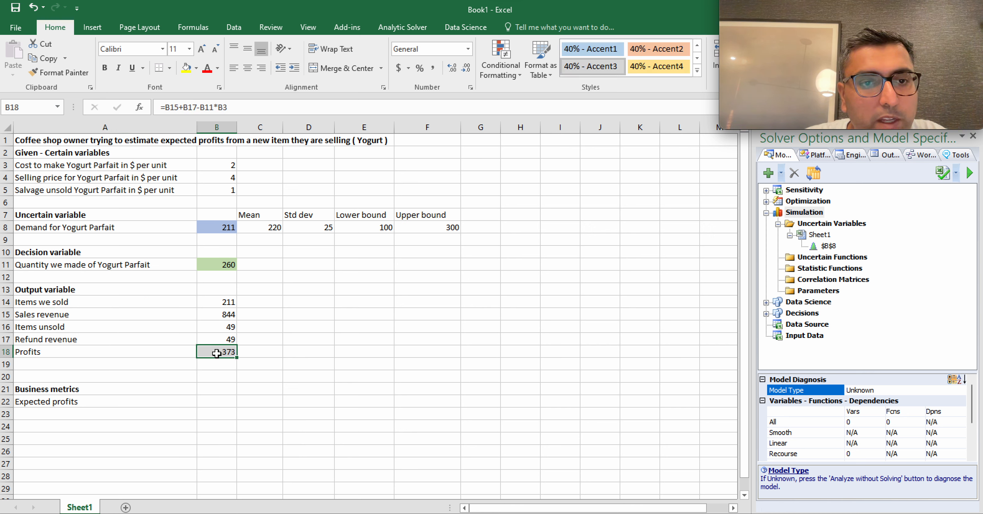
pyautogui.click(225, 307)
pyautogui.moveTo(224, 307); pyautogui.dragTo(228, 342)
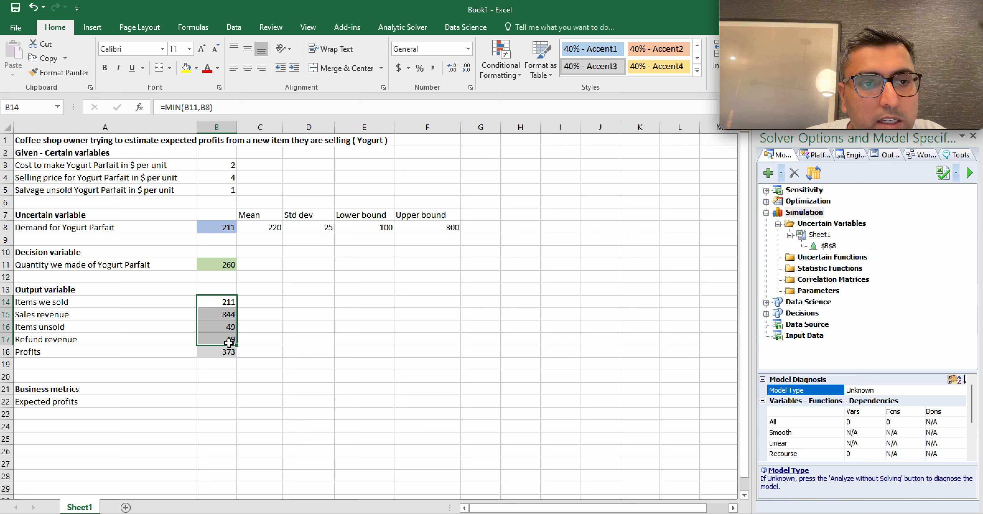
pyautogui.click(78, 388)
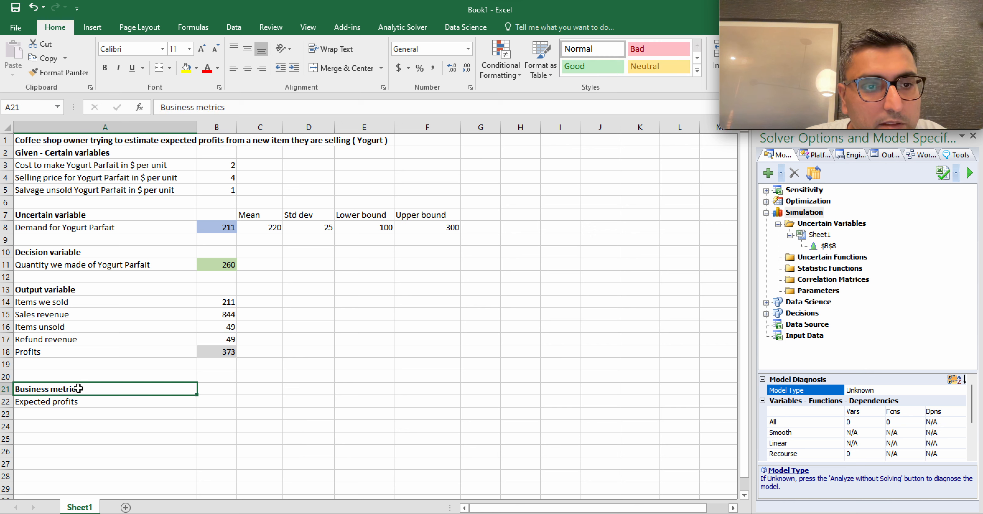
# Step: Move the Business metrics heading and its Expected profits label up one row to A20:A21
pyautogui.click(71, 372)
pyautogui.press('Down')
pyautogui.press('Down')
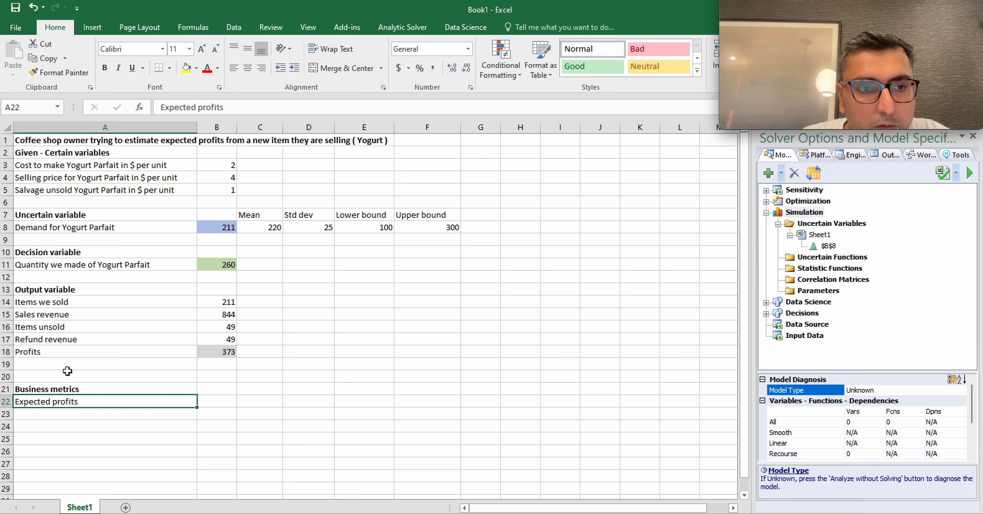
pyautogui.press('Up')
pyautogui.hotkey('shift', 'Down')
pyautogui.hotkey('ctrl', 'x')
pyautogui.press('Up')
pyautogui.hotkey('ctrl', 'v')
pyautogui.press('Right')
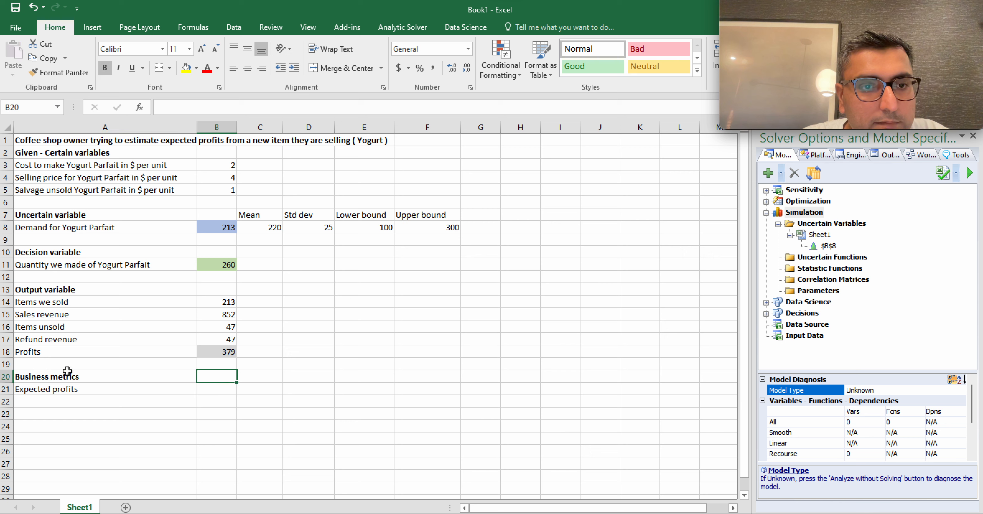
pyautogui.press('Down')
pyautogui.press('Left')
pyautogui.press('Right')
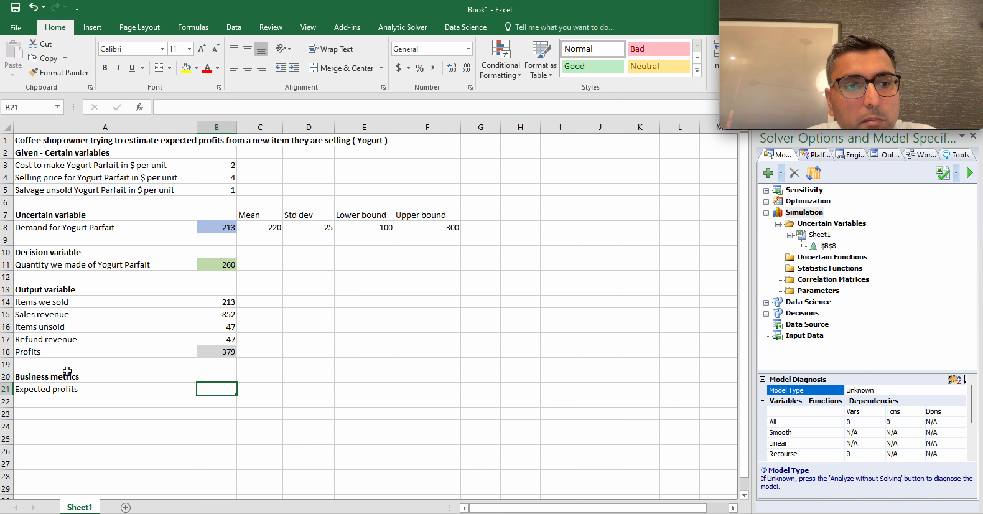
# Step: Recalculate the sheet repeatedly and examine how the Profits value in B18 varies with the random yogurt demand
pyautogui.click(216, 354)
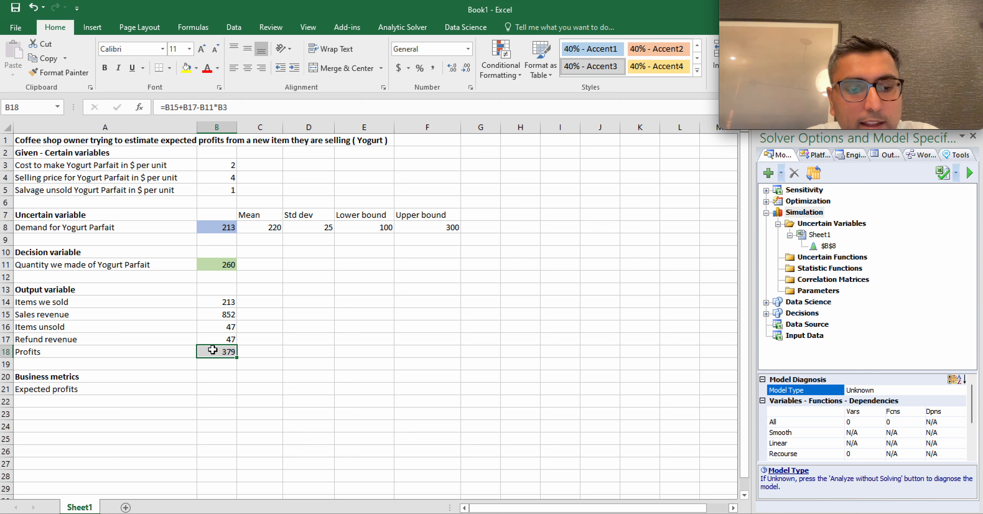
pyautogui.press('F9')
pyautogui.press('F9')
pyautogui.press('F9')
pyautogui.press('F9')
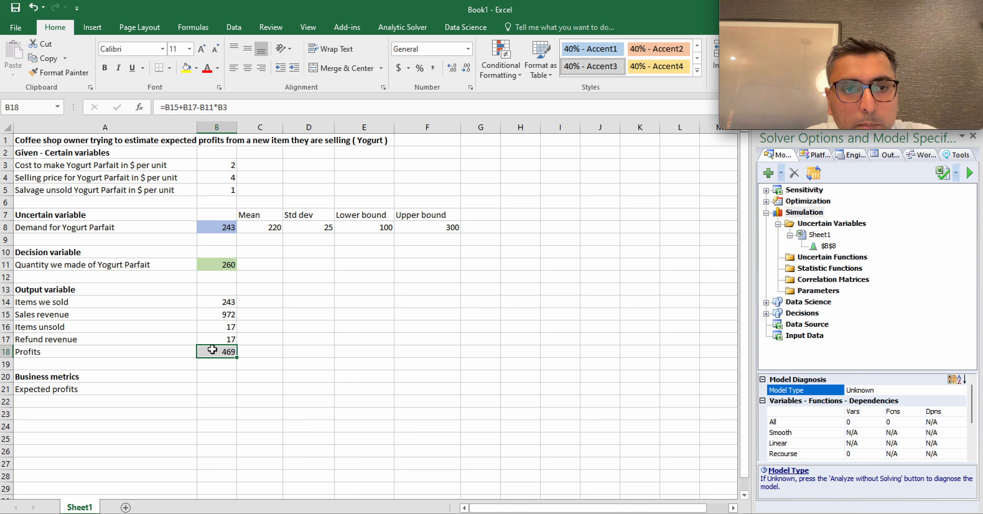
pyautogui.press('F9')
pyautogui.press('F9')
pyautogui.press('F9')
pyautogui.press('F9')
pyautogui.press('F9')
pyautogui.press('F9')
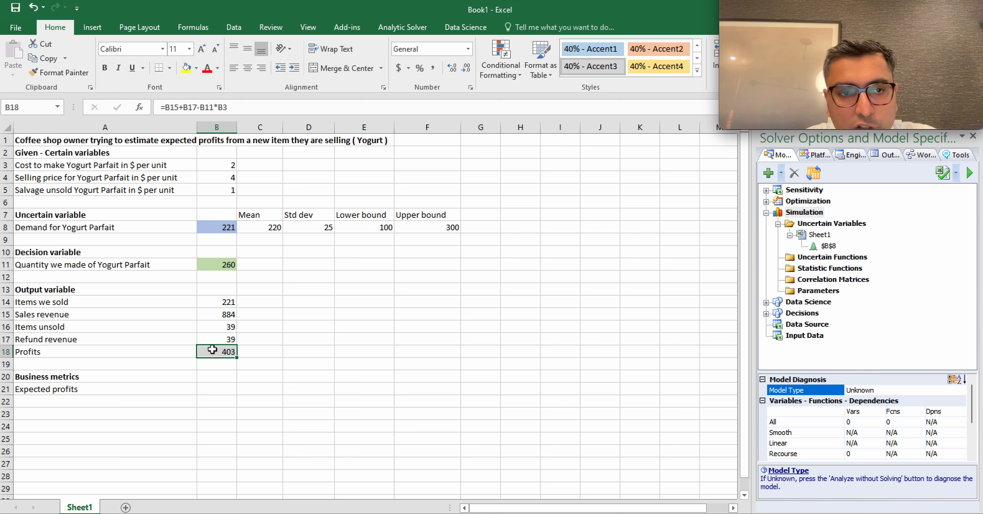
pyautogui.press('F9')
pyautogui.press('F9')
pyautogui.press('F9')
pyautogui.press('F9')
pyautogui.press('F9')
pyautogui.press('F9')
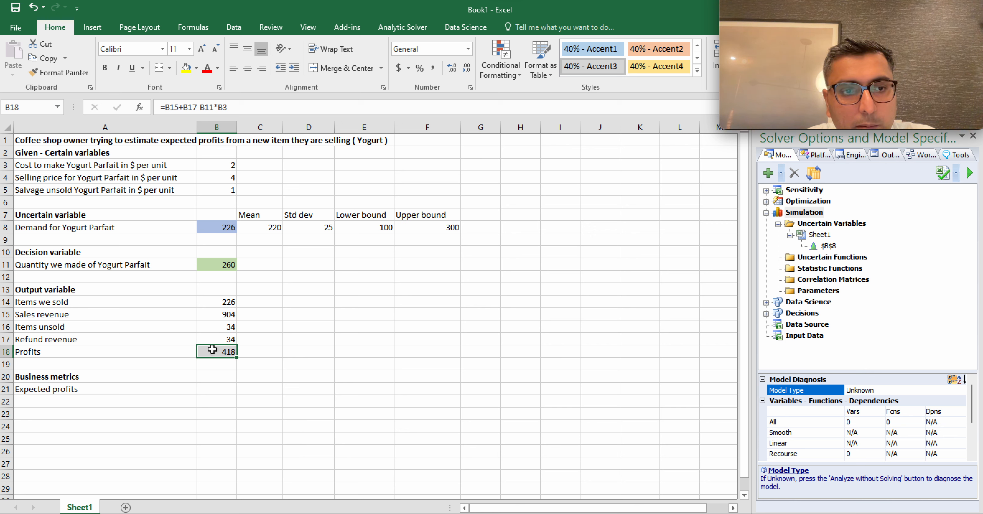
pyautogui.press('F9')
pyautogui.press('F9')
pyautogui.press('F9')
pyautogui.press('F9')
pyautogui.press('F9')
pyautogui.press('F9')
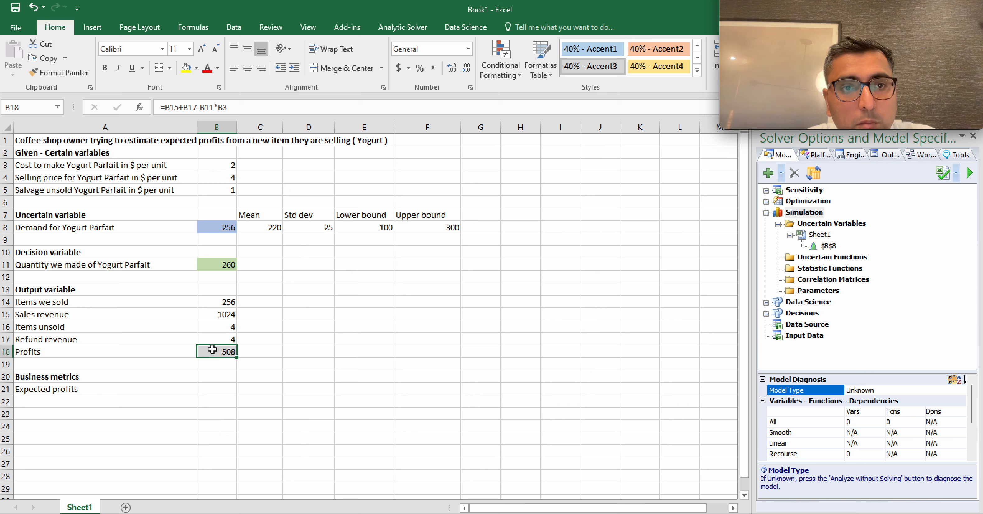
pyautogui.press('F9')
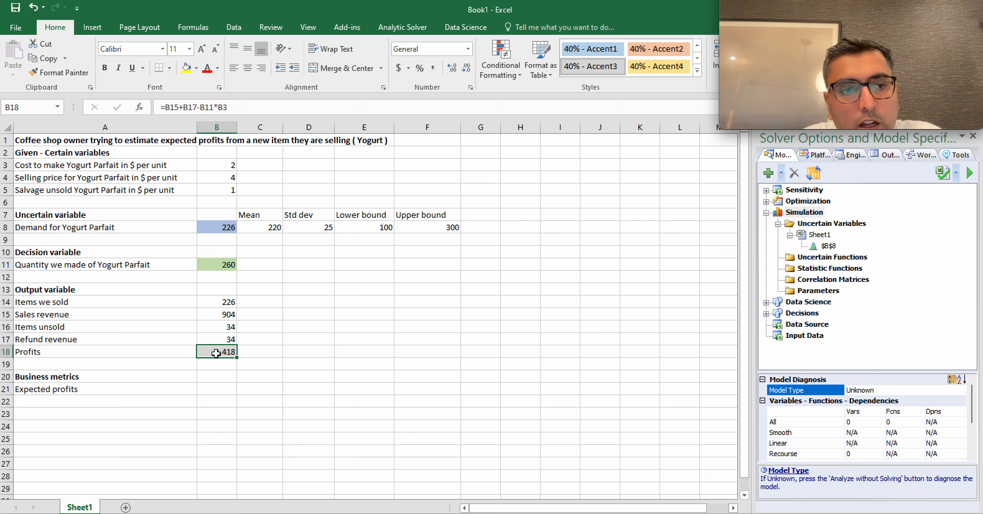
pyautogui.click(208, 391)
pyautogui.click(133, 405)
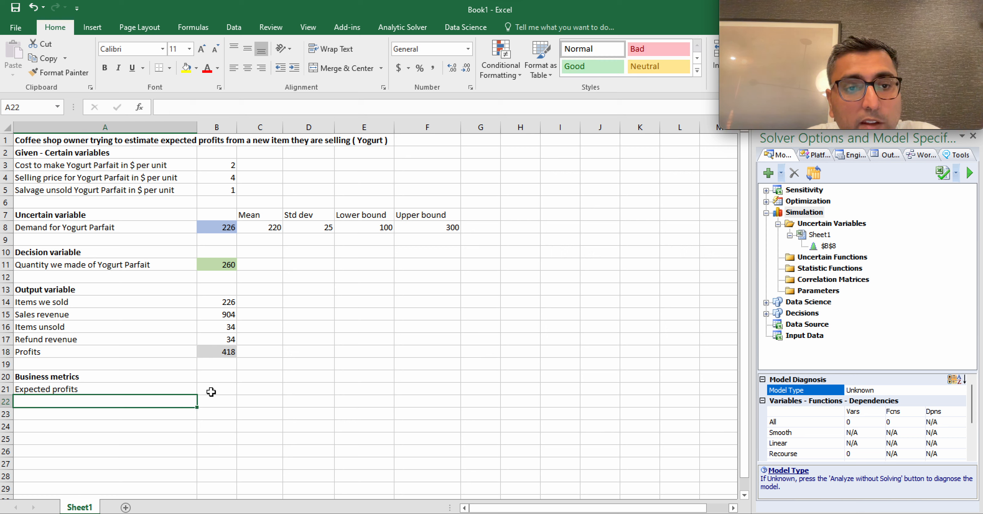
# Step: Designate the Profits cell B18 as an uncertain function with an in-cell simulation output, PsiOutput()
pyautogui.click(225, 351)
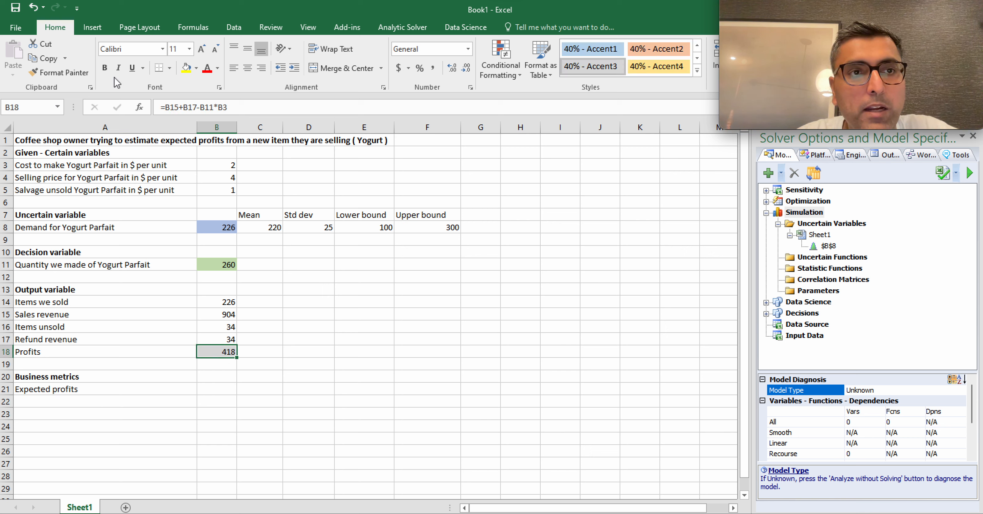
pyautogui.click(419, 27)
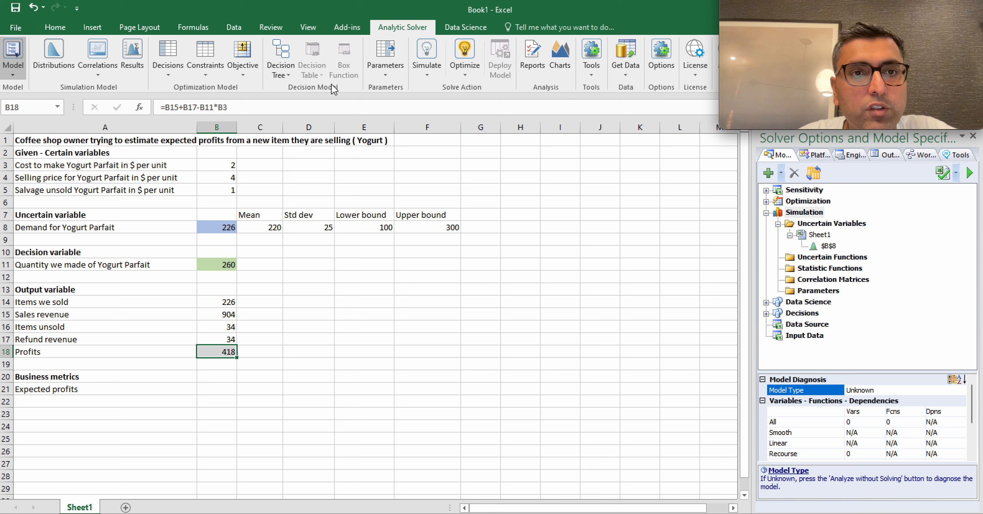
pyautogui.click(132, 57)
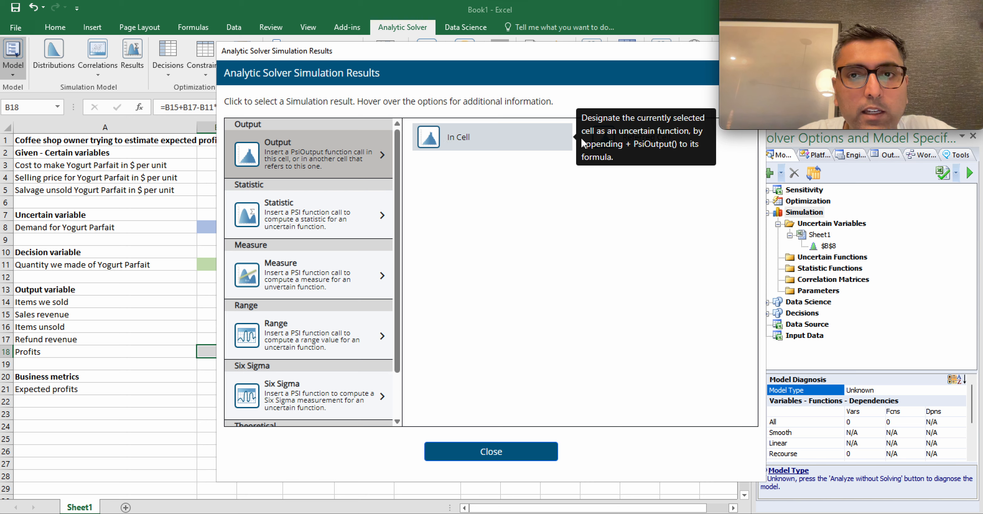
pyautogui.click(484, 133)
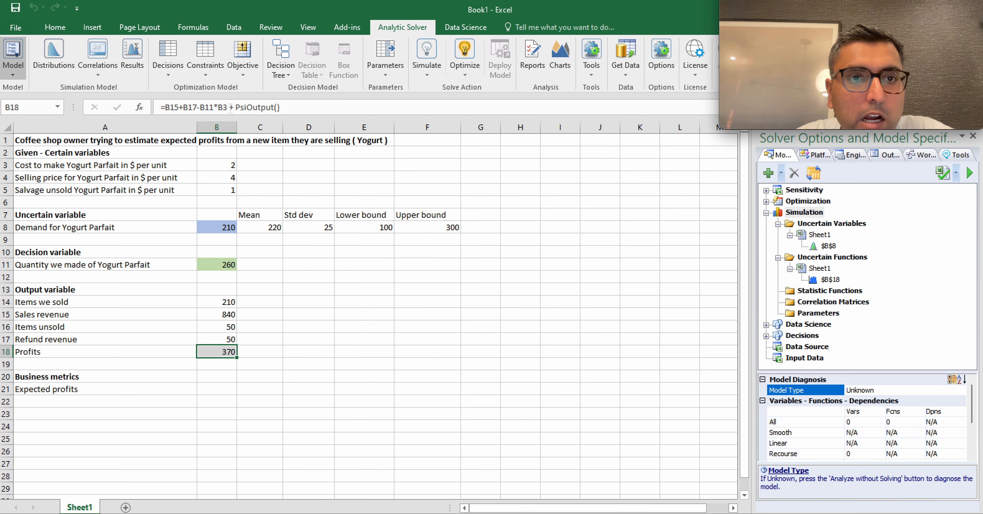
pyautogui.moveTo(229, 108); pyautogui.dragTo(307, 107)
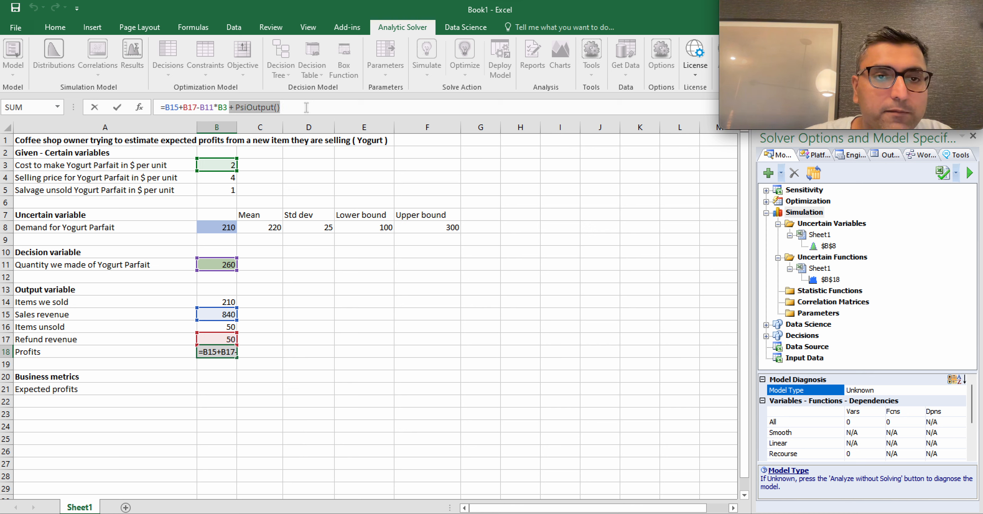
pyautogui.click(217, 377)
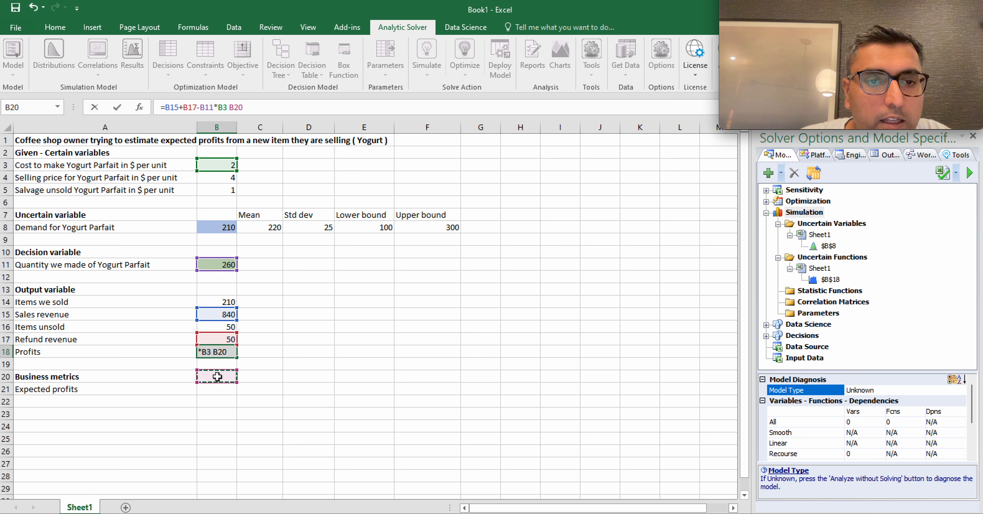
pyautogui.press('Escape')
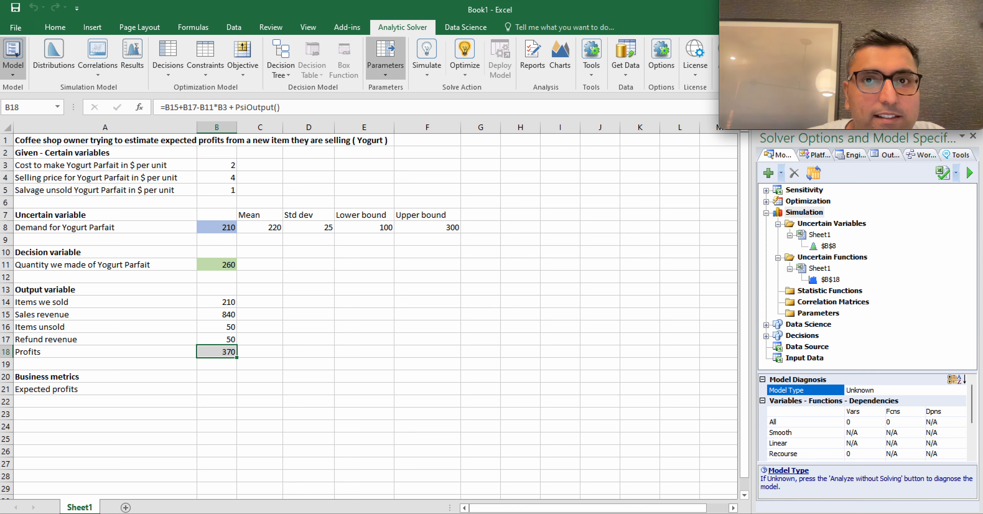
# Step: Check the number of trials per simulation in the Analytic Solver simulation options and accept the settings
pyautogui.click(598, 68)
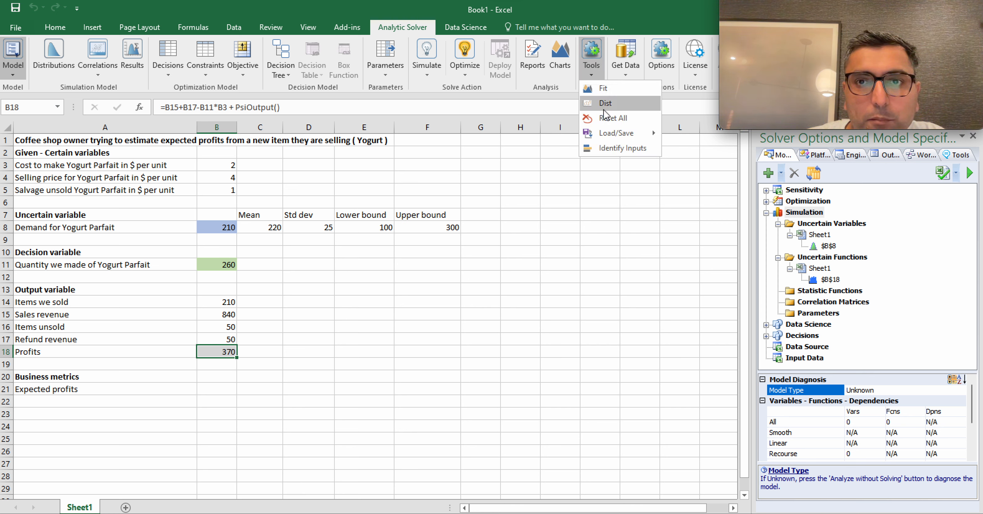
pyautogui.click(666, 66)
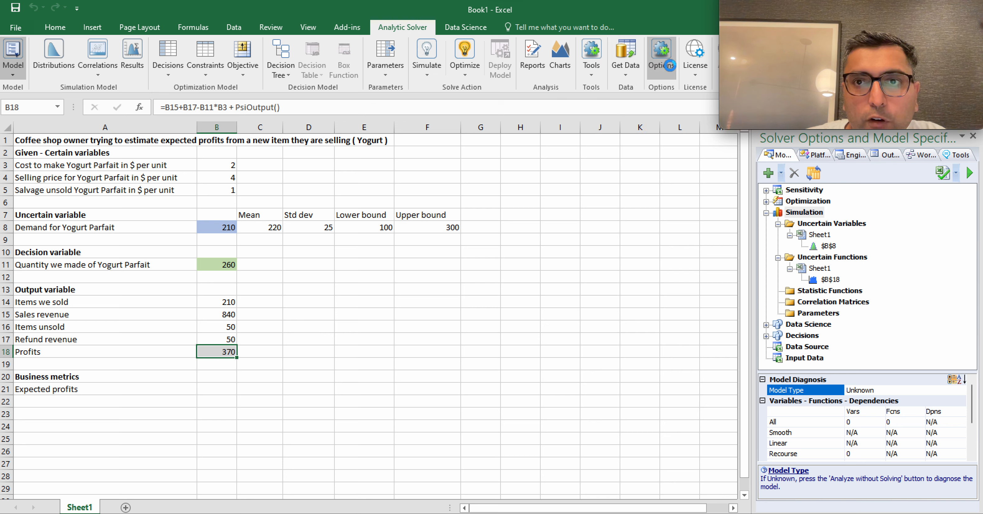
pyautogui.moveTo(480, 151); pyautogui.dragTo(440, 154)
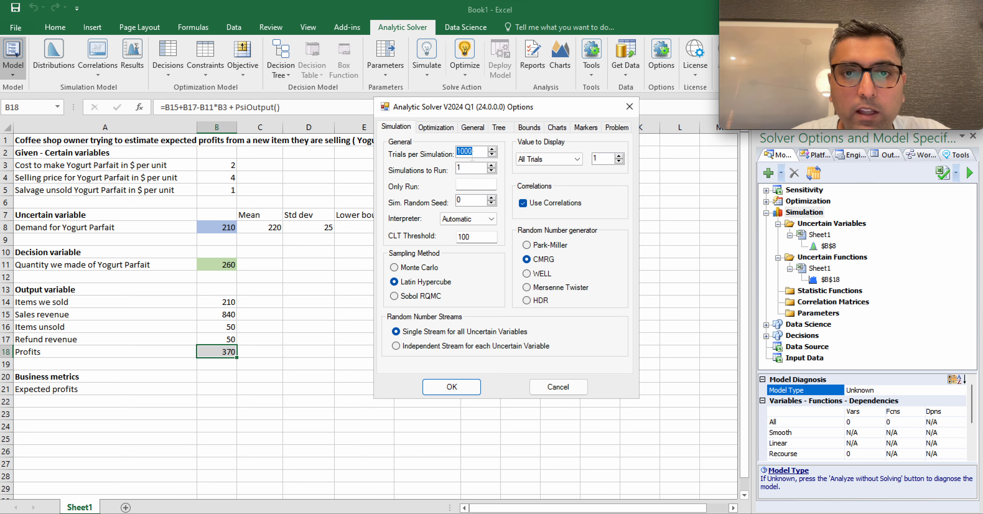
pyautogui.click(441, 388)
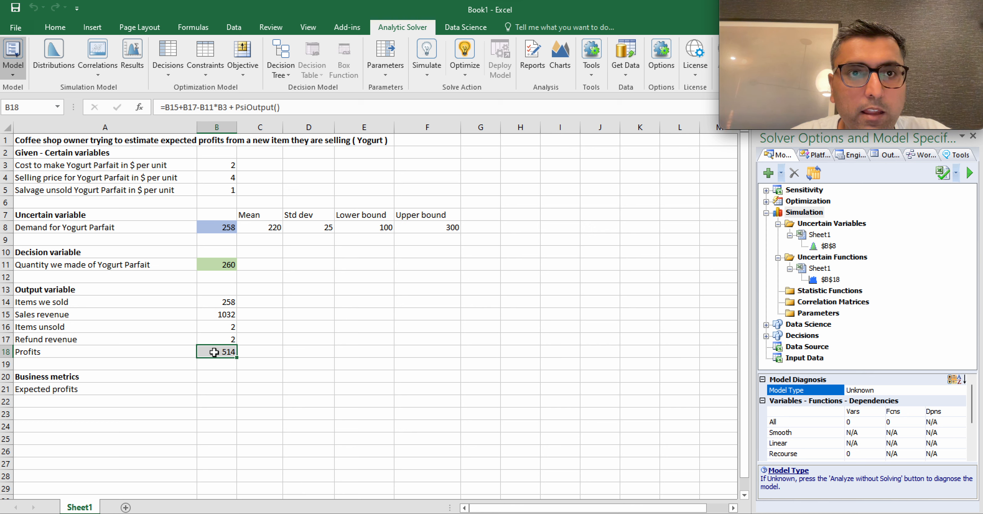
# Step: Run the simulation once and move the B18 results window off the worksheet's value column
pyautogui.click(427, 74)
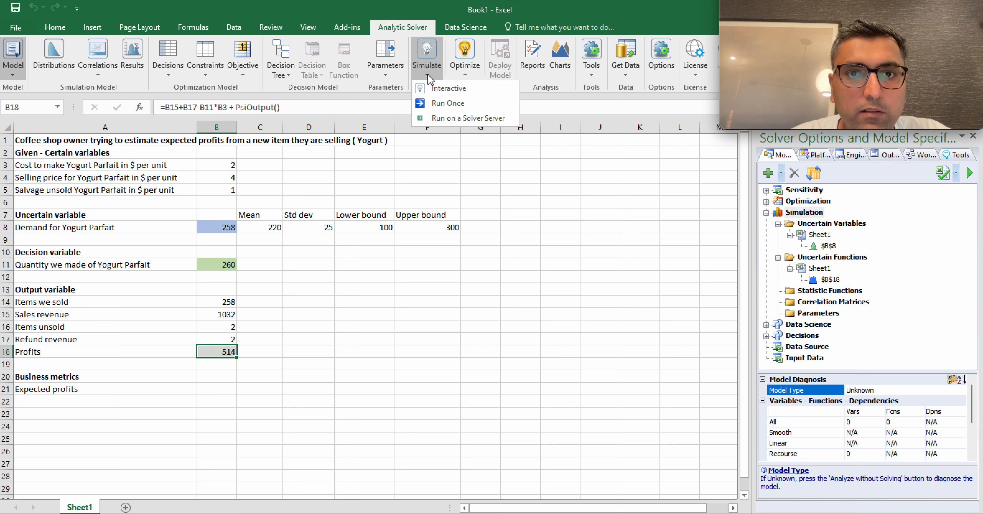
pyautogui.click(445, 107)
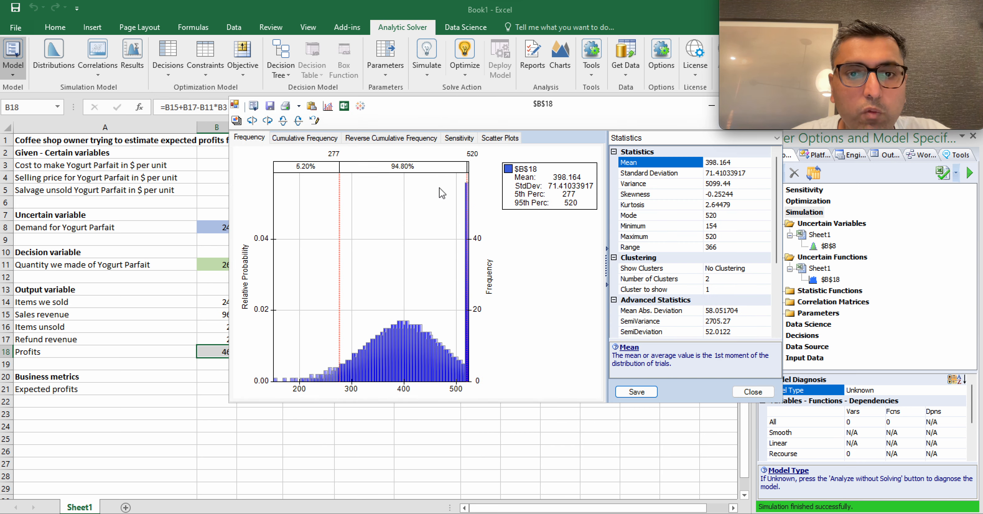
pyautogui.moveTo(469, 112); pyautogui.dragTo(589, 168)
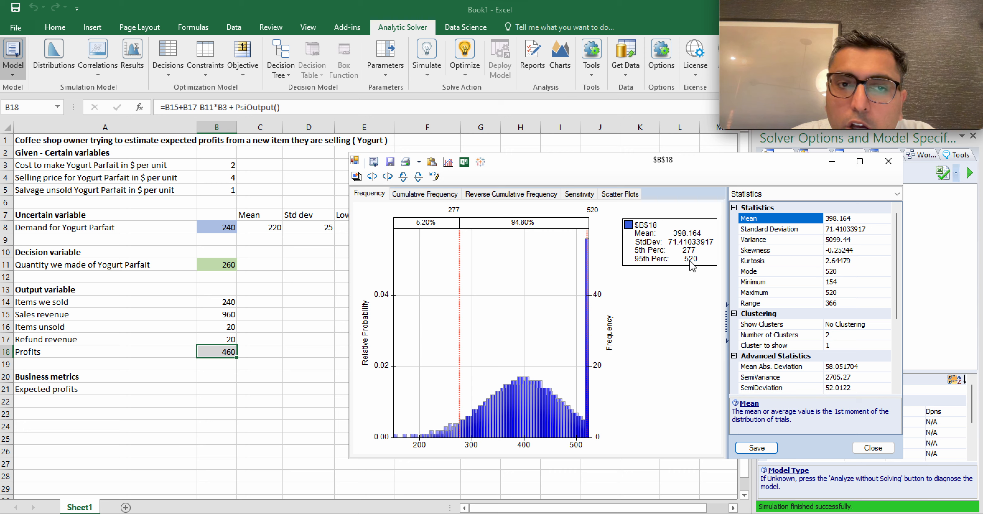
# Step: Examine the full range of percentiles for the simulated profits, return to the statistics view, and save the results
pyautogui.click(793, 195)
pyautogui.click(795, 217)
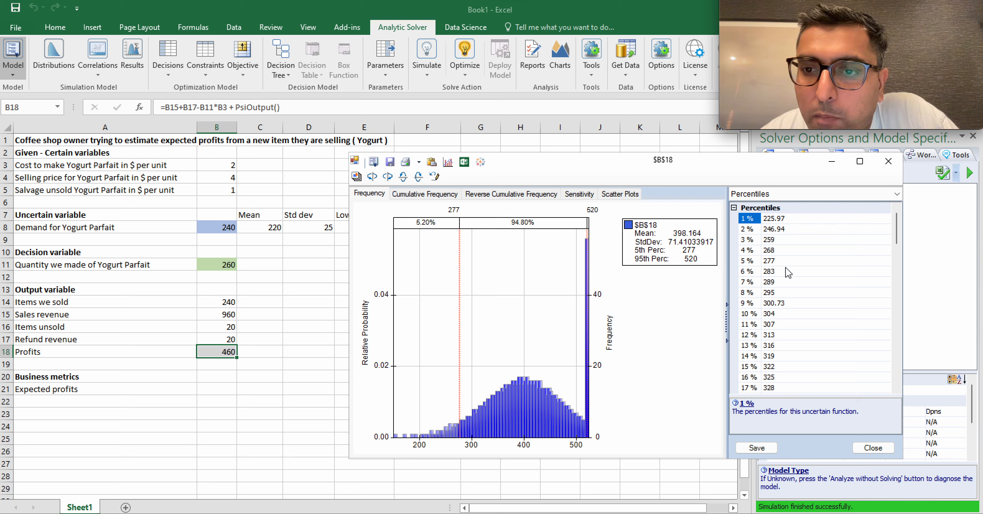
pyautogui.scroll(-1, 897, 278)
pyautogui.moveTo(895, 273); pyautogui.dragTo(895, 376)
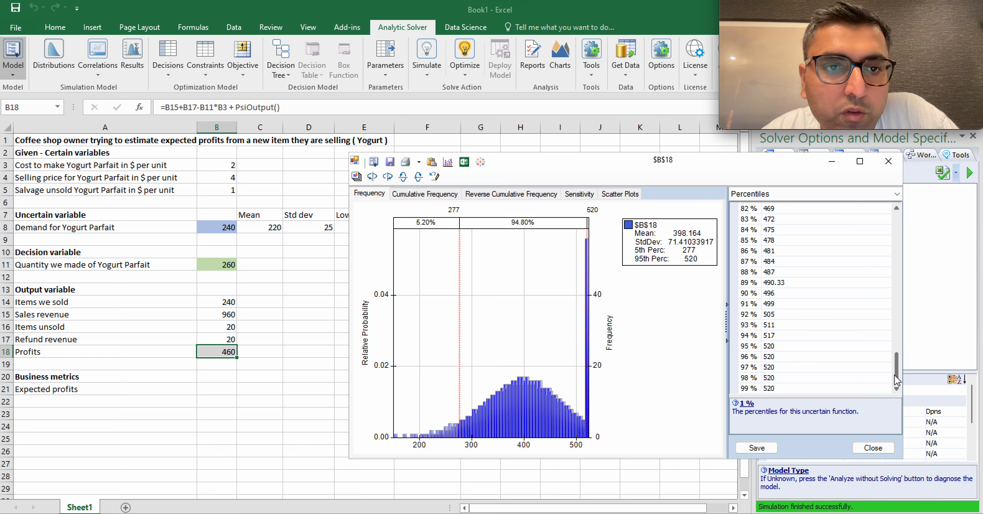
pyautogui.moveTo(895, 379); pyautogui.dragTo(902, 210)
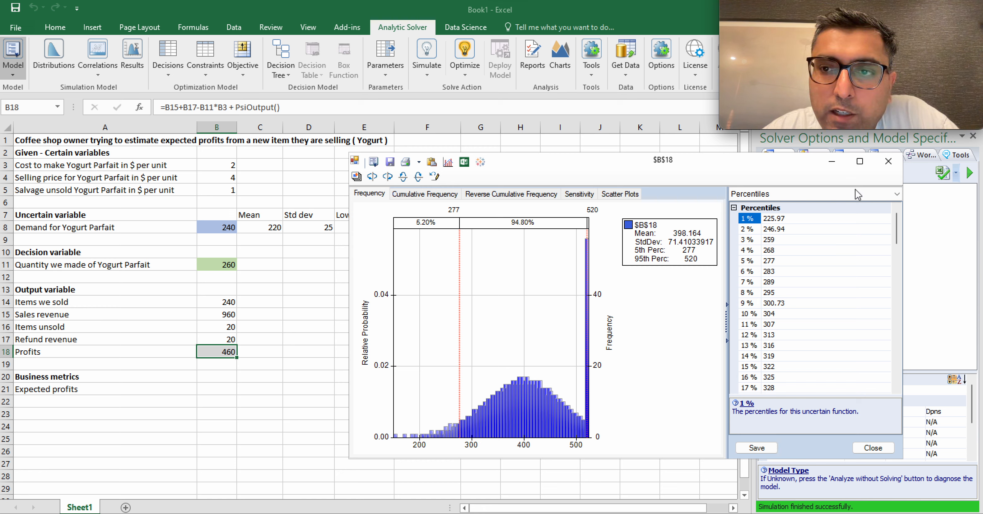
pyautogui.click(841, 194)
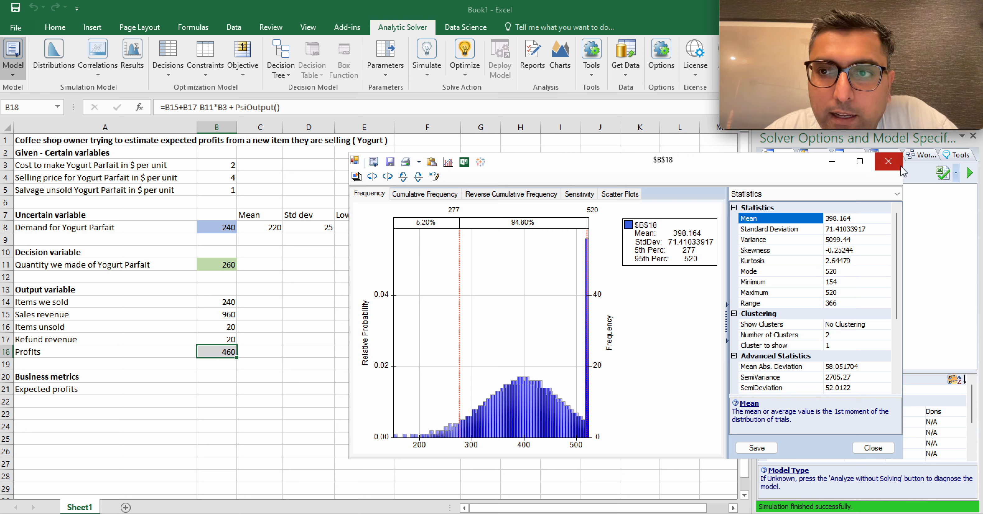
pyautogui.click(758, 447)
# Step: Label cell A22 "Expected standard deviation of profits" under the Business metrics
pyautogui.click(214, 386)
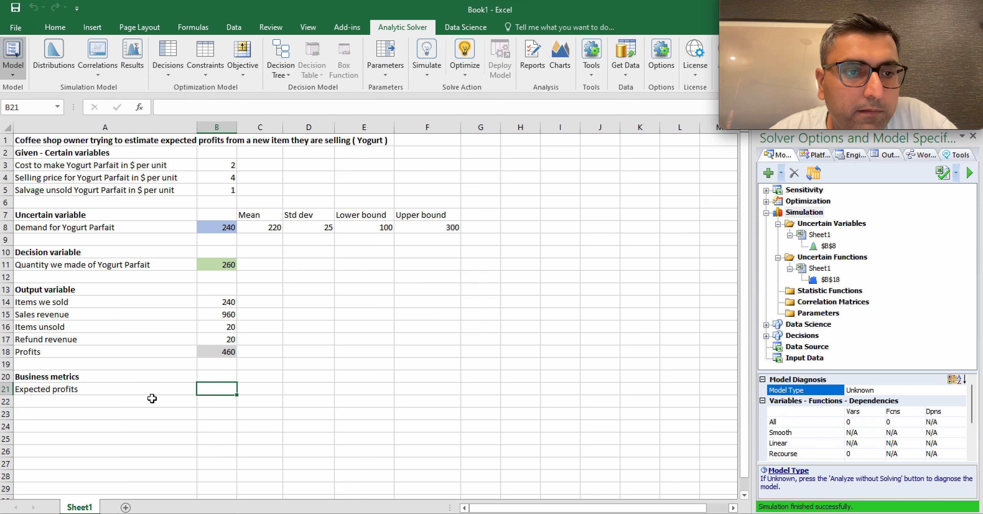
pyautogui.click(138, 401)
pyautogui.write('E')
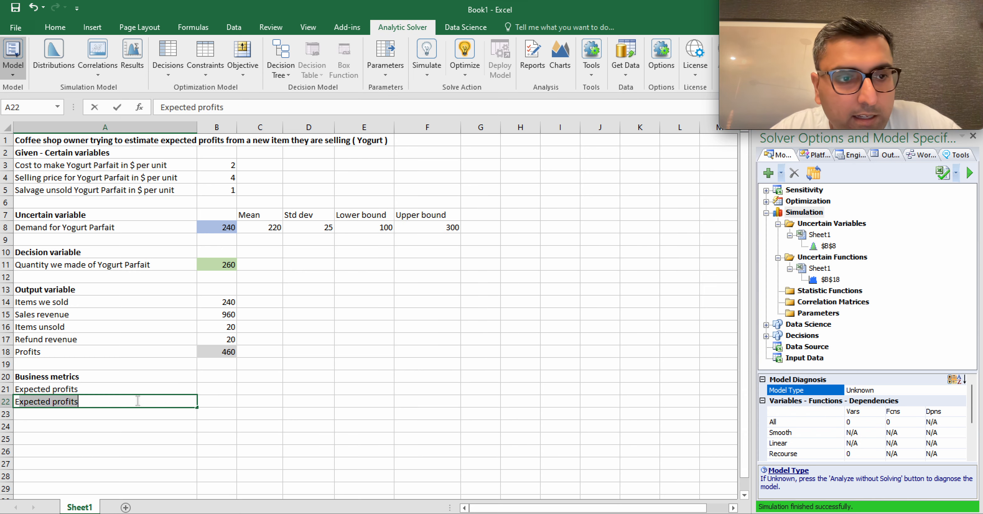
pyautogui.write('xpected ')
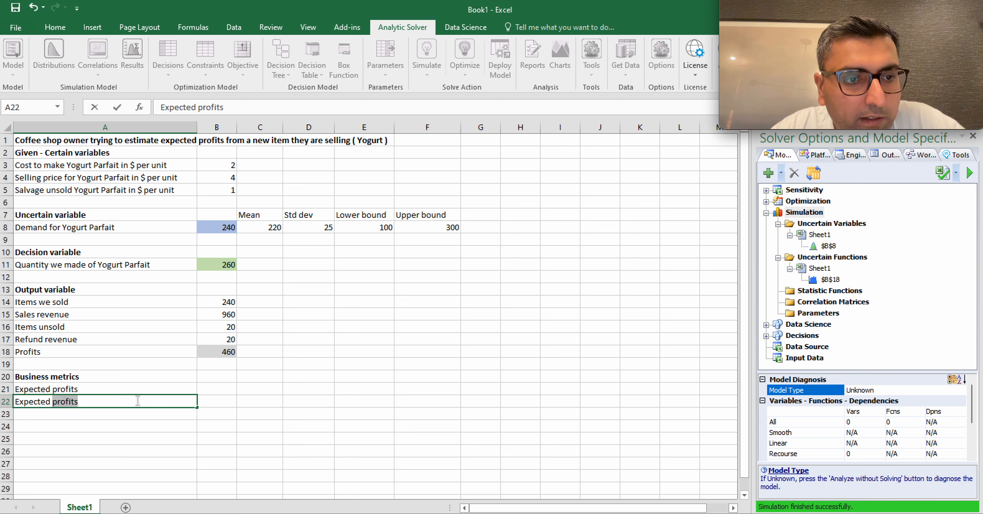
pyautogui.write('san')
pyautogui.write('and')
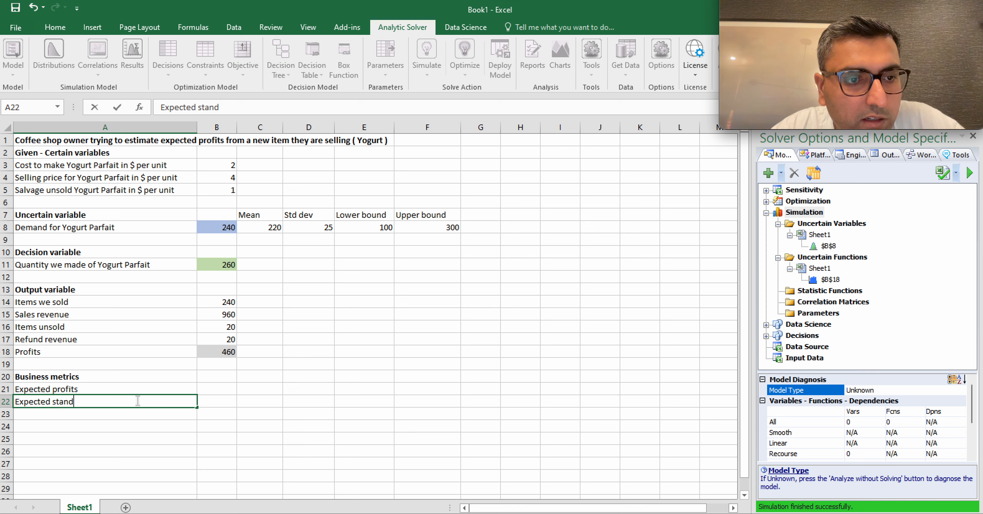
pyautogui.write('ard ')
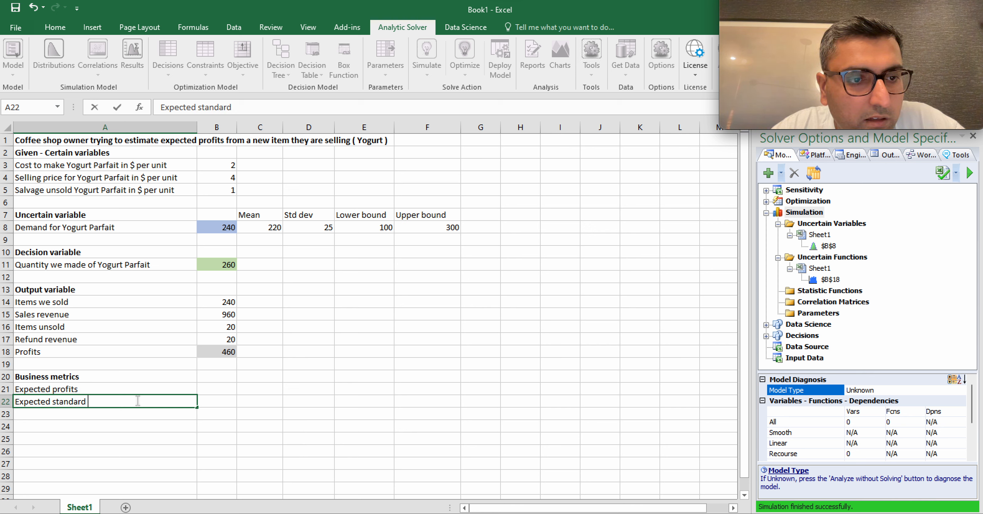
pyautogui.write('deviation of ')
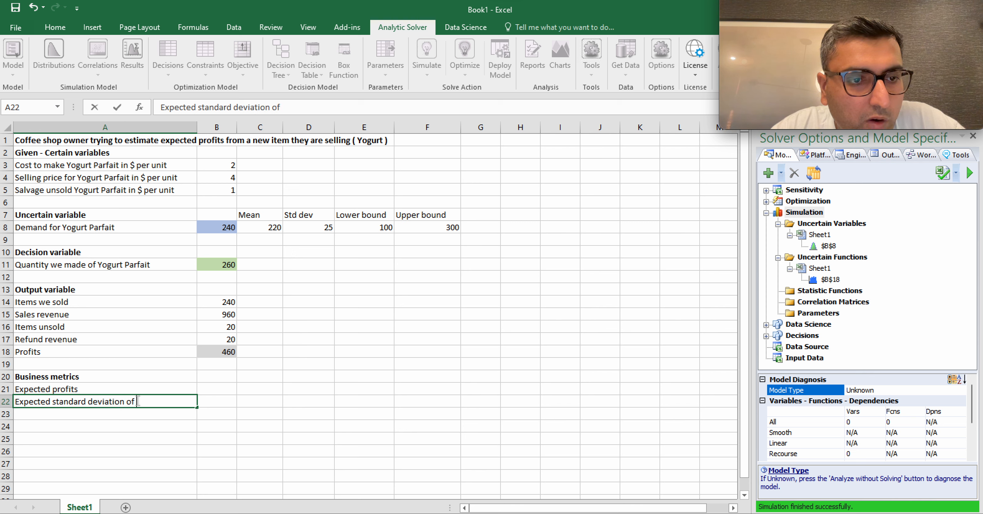
pyautogui.write('profits')
pyautogui.press('Return')
pyautogui.press('Up')
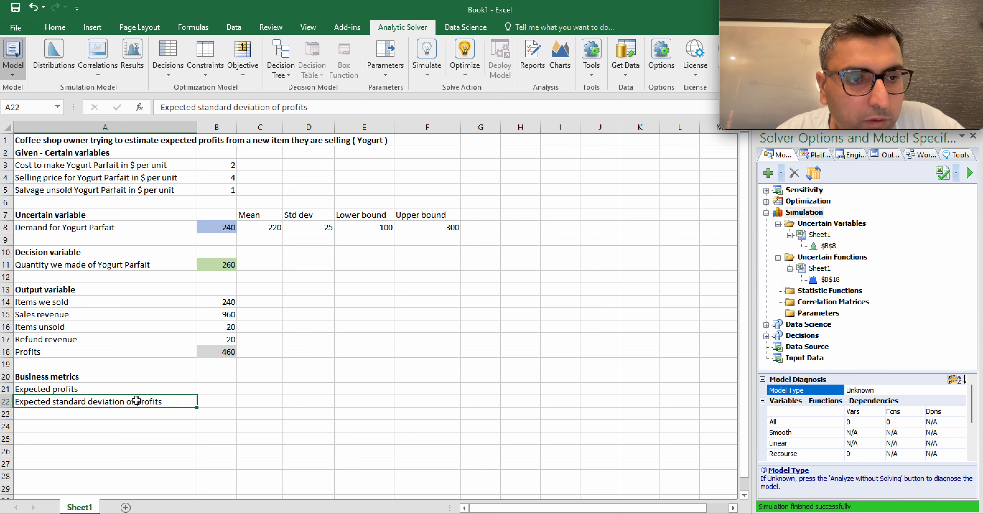
# Step: Insert the Mean simulation statistic of the profits in B18 into cell B21 for Expected profits
pyautogui.press('Up')
pyautogui.press('Right')
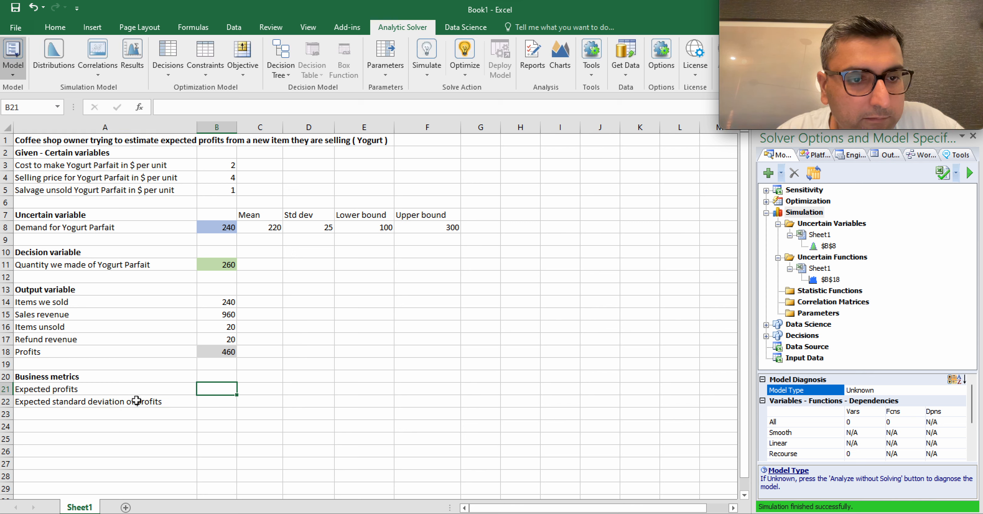
pyautogui.click(128, 62)
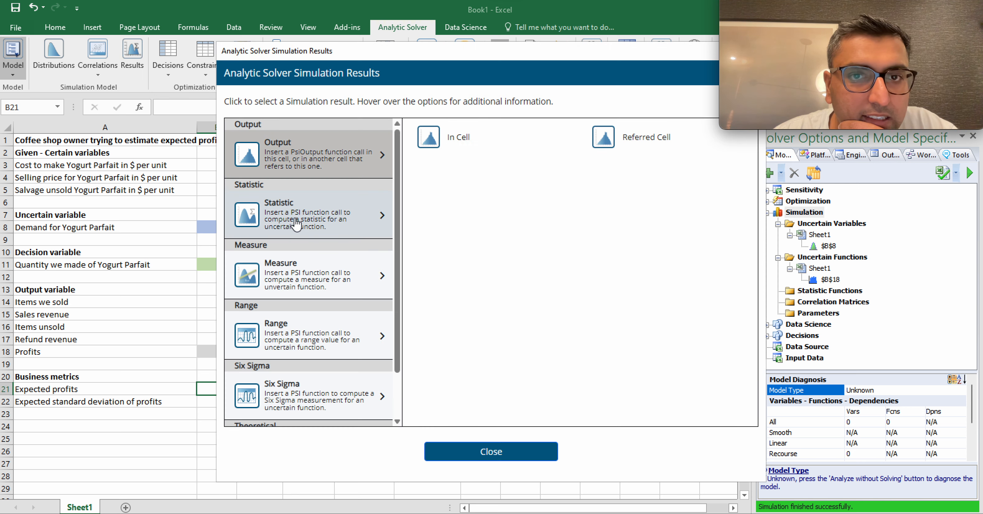
pyautogui.click(338, 206)
pyautogui.moveTo(458, 138)
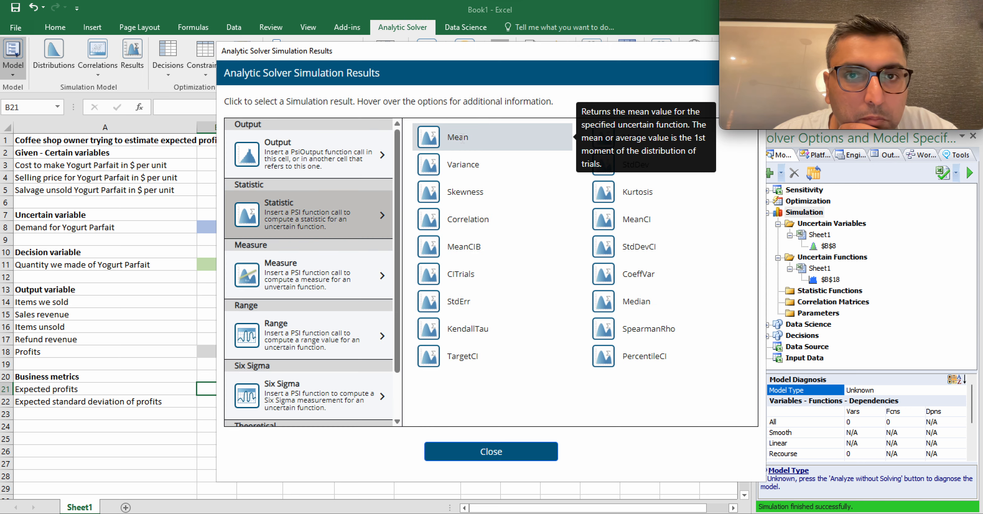
pyautogui.click(490, 138)
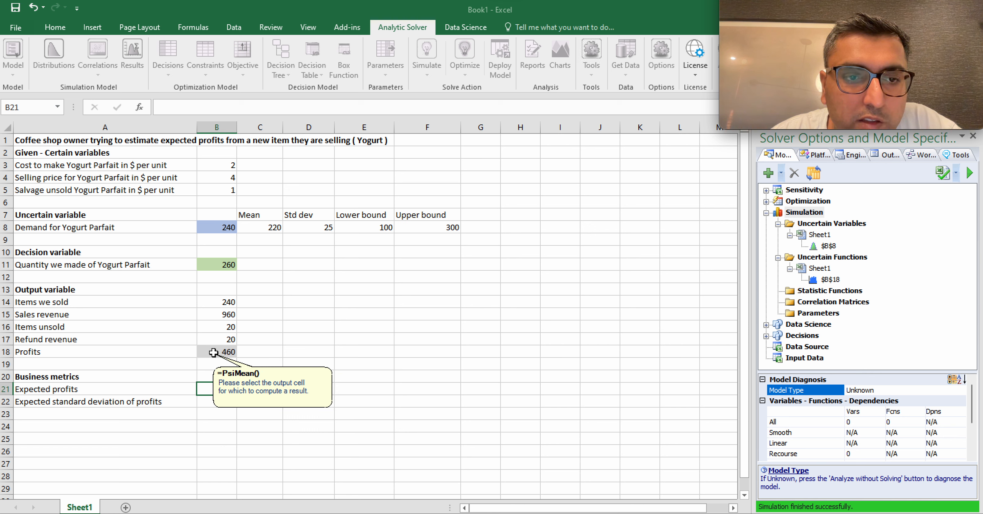
pyautogui.click(213, 352)
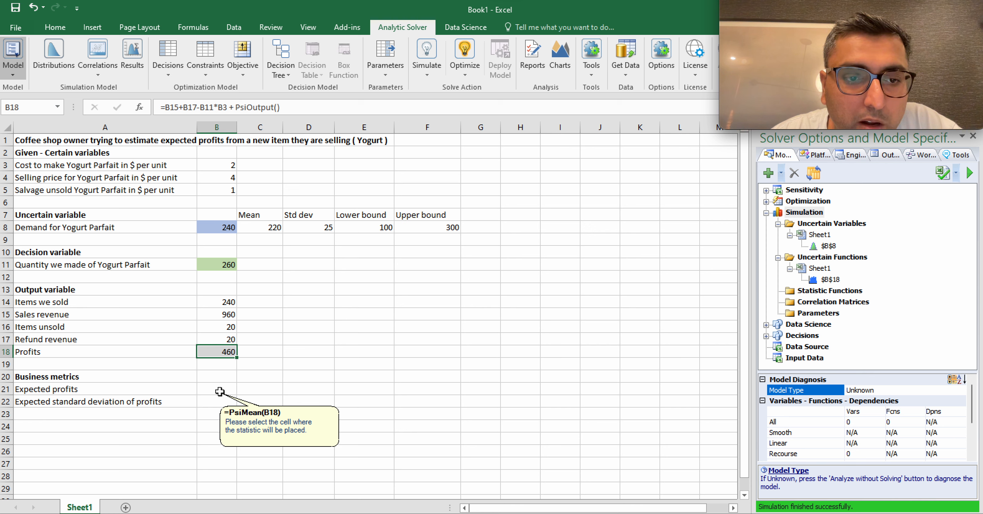
pyautogui.click(220, 392)
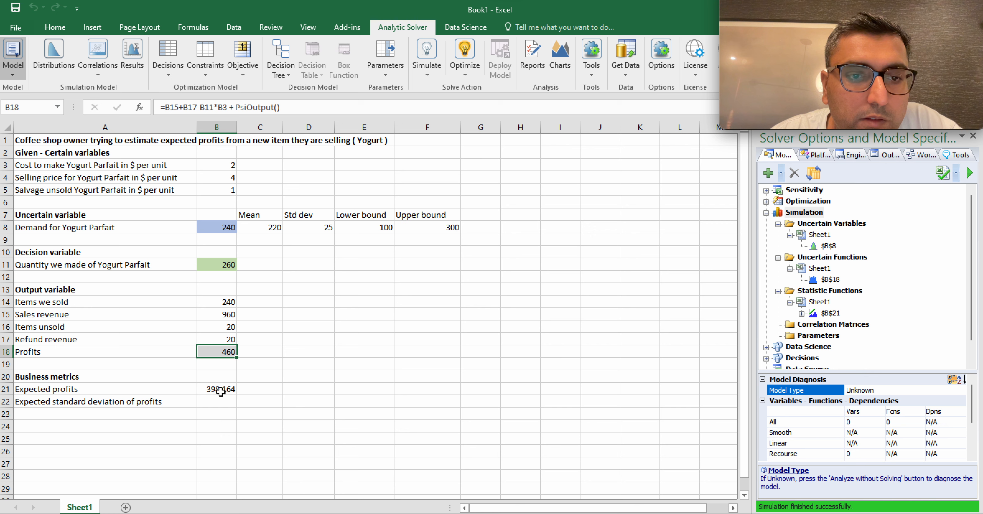
pyautogui.click(221, 392)
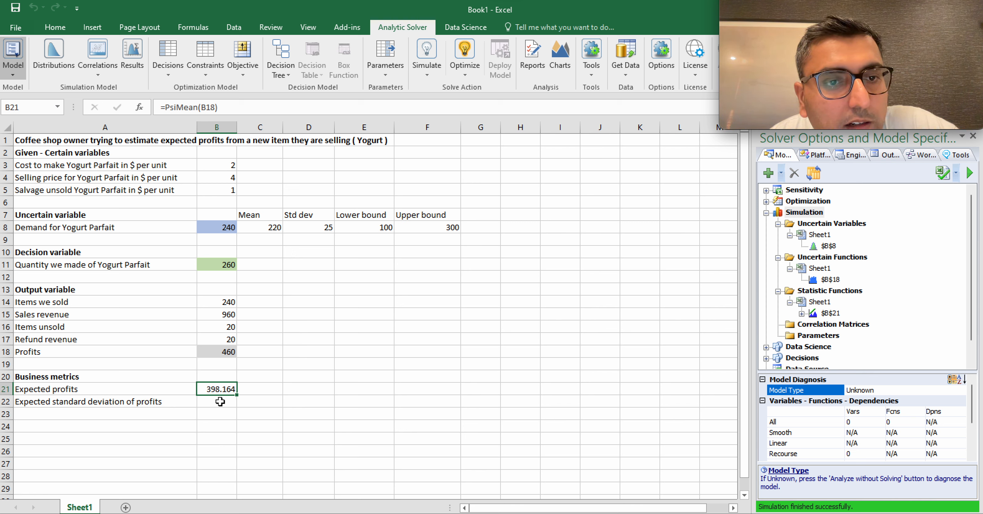
# Step: Run a new simulation from the Profits cell B18 and save its results
pyautogui.doubleClick(217, 353)
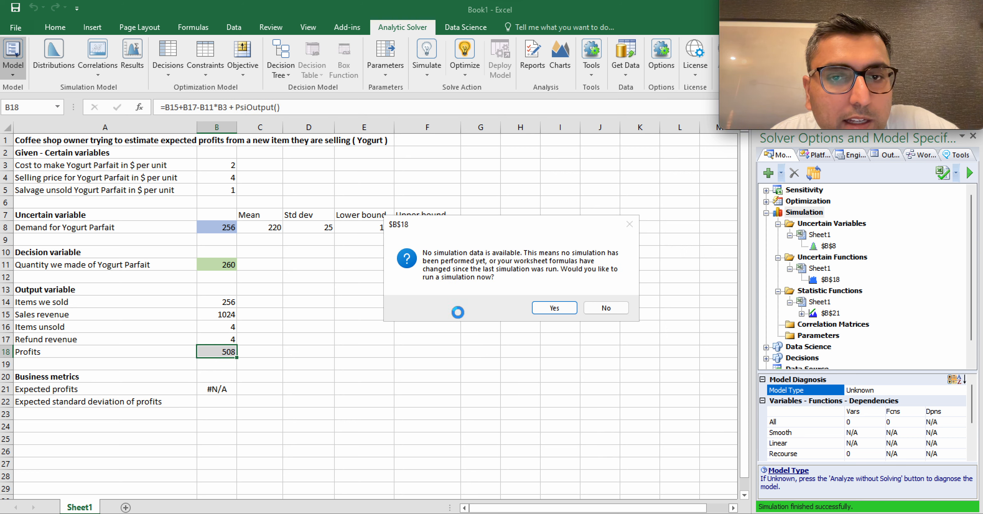
pyautogui.click(555, 308)
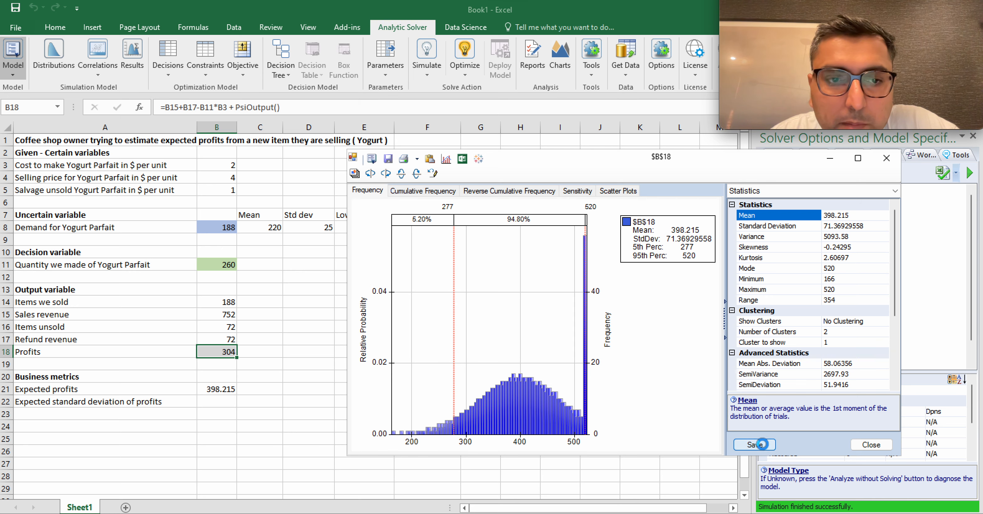
pyautogui.click(760, 446)
# Step: Insert the StdDev simulation statistic of the profits in B18 into cell B22
pyautogui.click(227, 404)
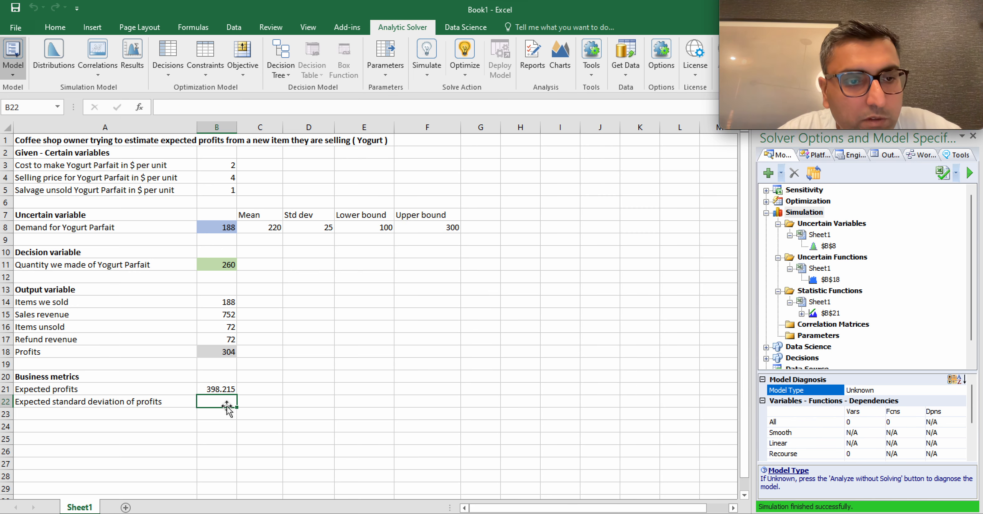
pyautogui.doubleClick(228, 406)
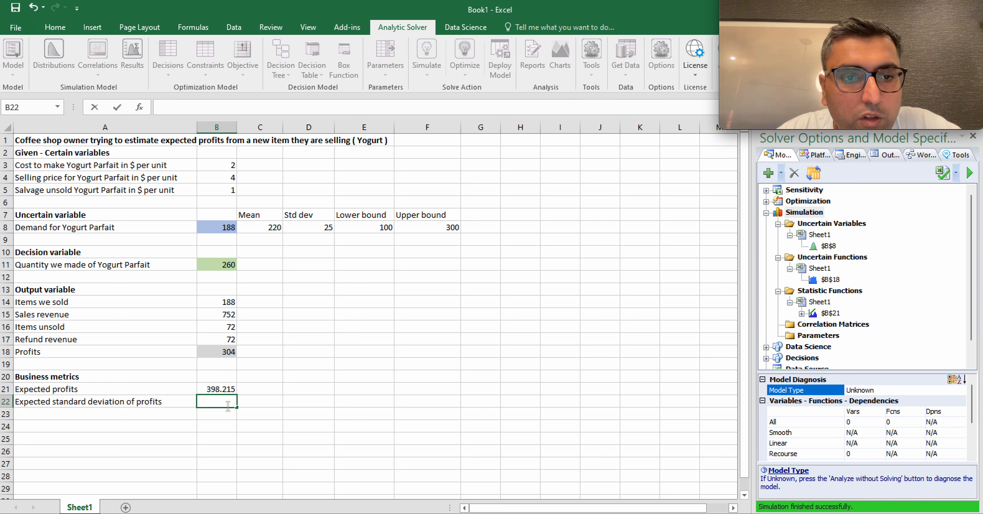
pyautogui.press('Escape')
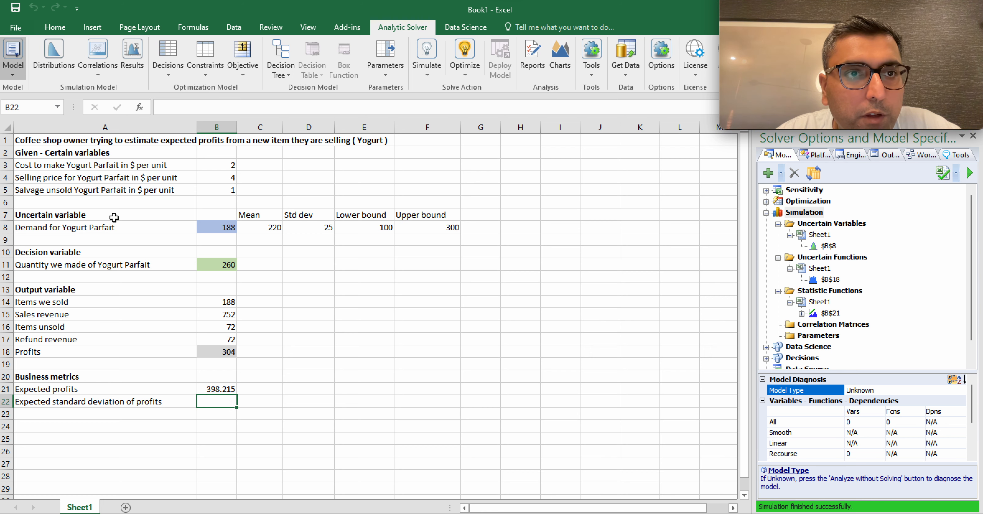
pyautogui.click(132, 58)
pyautogui.click(290, 214)
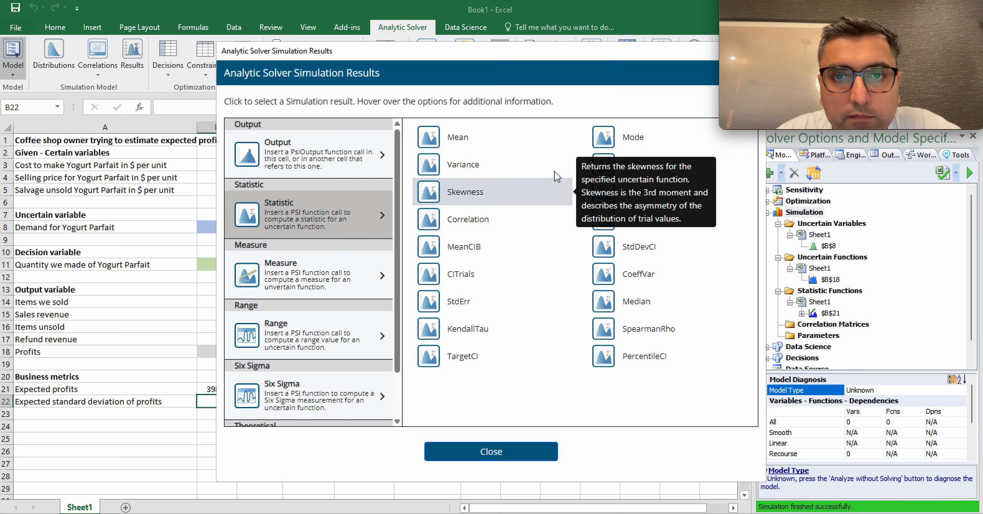
pyautogui.click(635, 164)
pyautogui.click(218, 352)
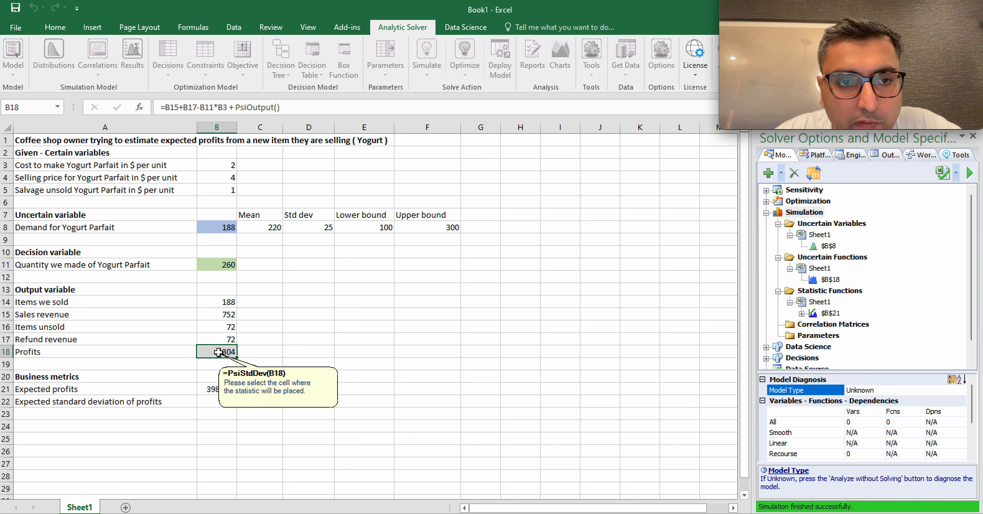
pyautogui.click(211, 405)
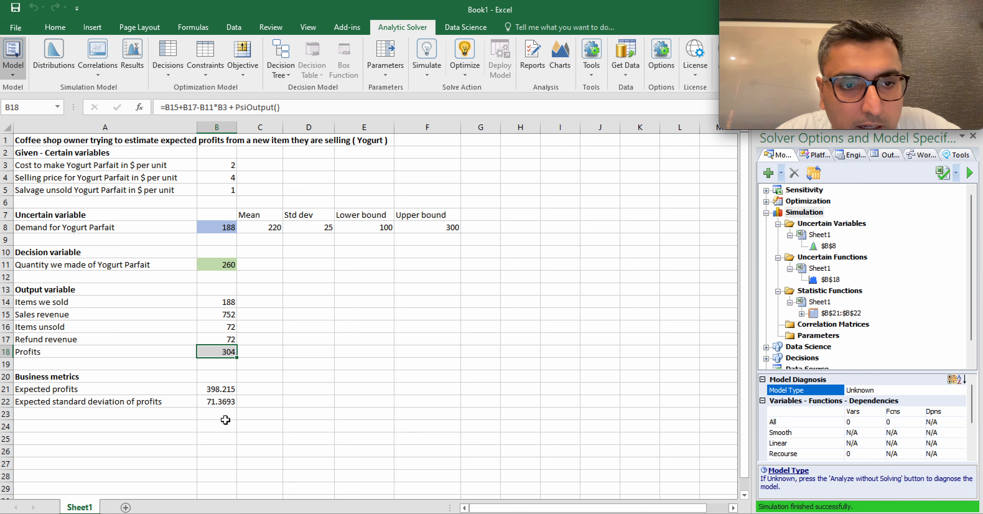
# Step: Apply the 40% - Accent4 cell style to the business metric values in B21:B22
pyautogui.click(214, 391)
pyautogui.keyDown('shift'); pyautogui.click(217, 404); pyautogui.keyUp('shift')
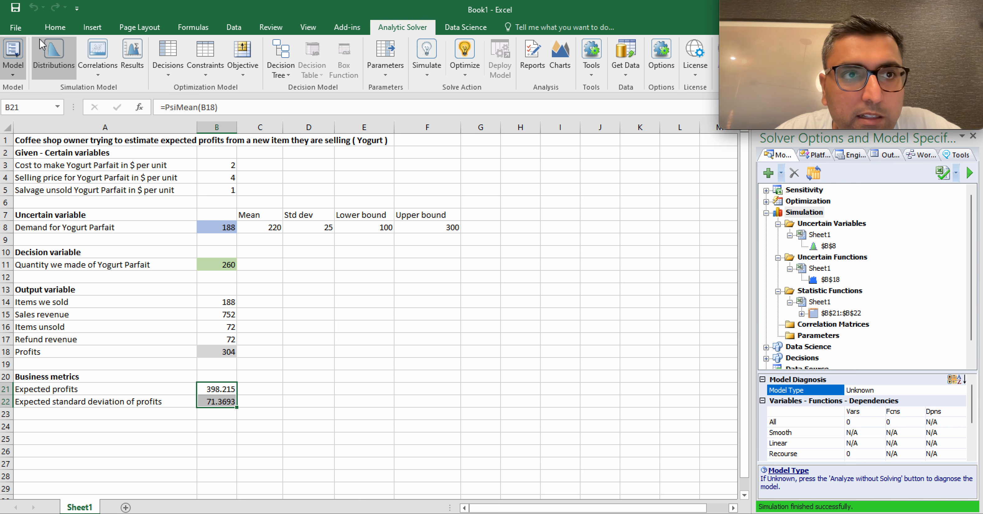
pyautogui.click(54, 27)
pyautogui.click(697, 70)
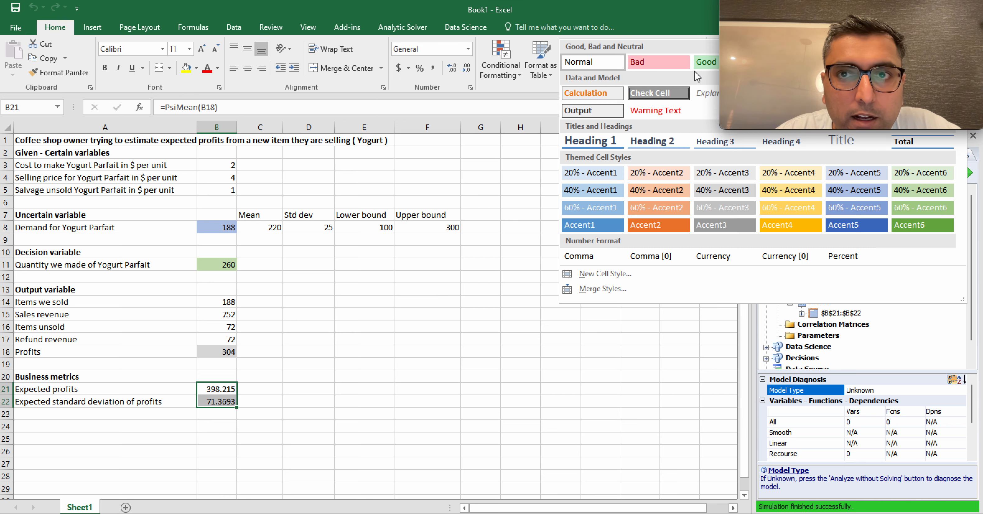
pyautogui.click(789, 192)
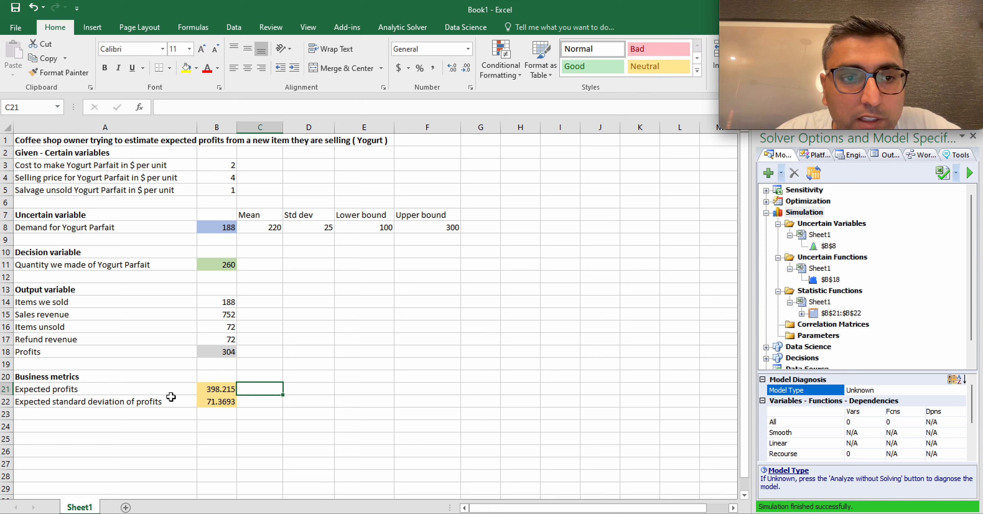
# Step: Insert a blank row above the "Given - Certain variables" heading in row 2
pyautogui.click(123, 380)
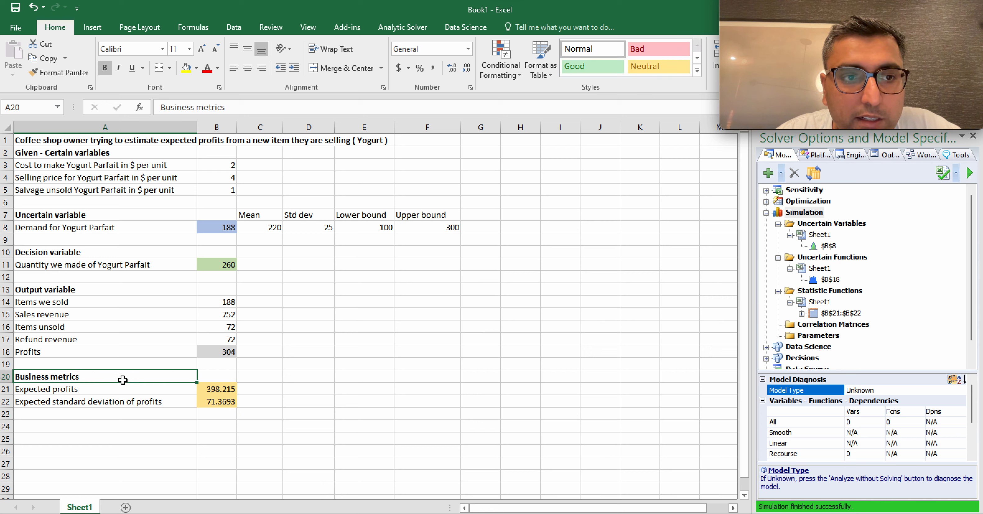
pyautogui.click(74, 152)
pyautogui.click(8, 152)
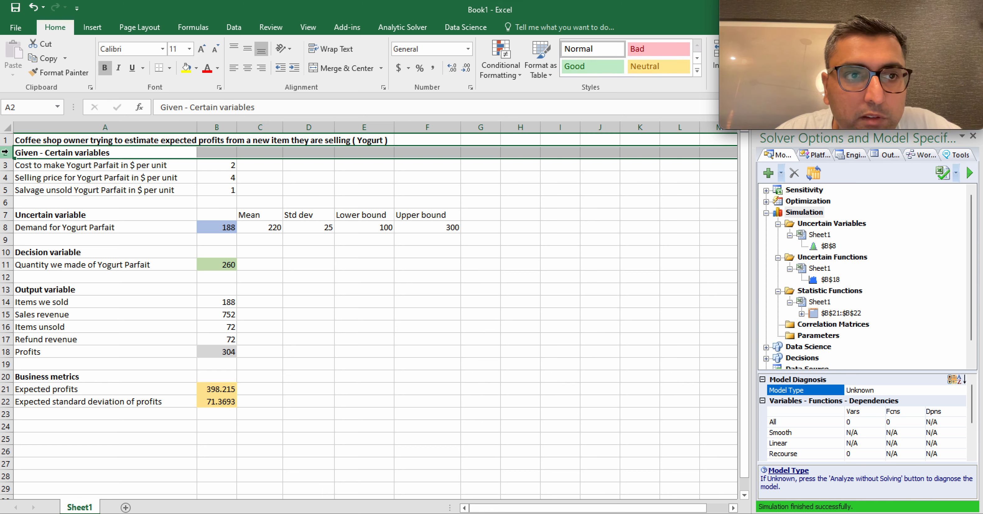
pyautogui.rightClick(8, 152)
pyautogui.click(52, 223)
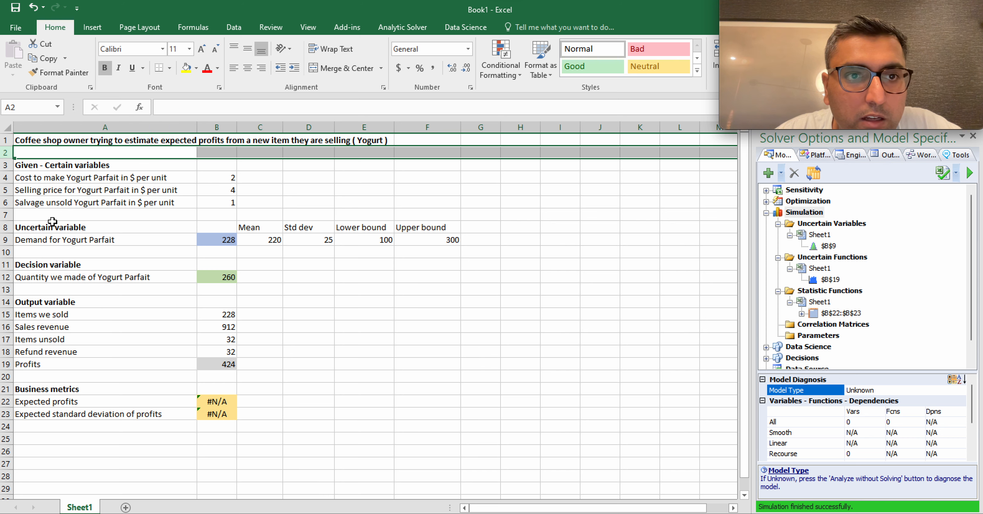
pyautogui.click(155, 167)
pyautogui.moveTo(81, 228); pyautogui.dragTo(70, 420)
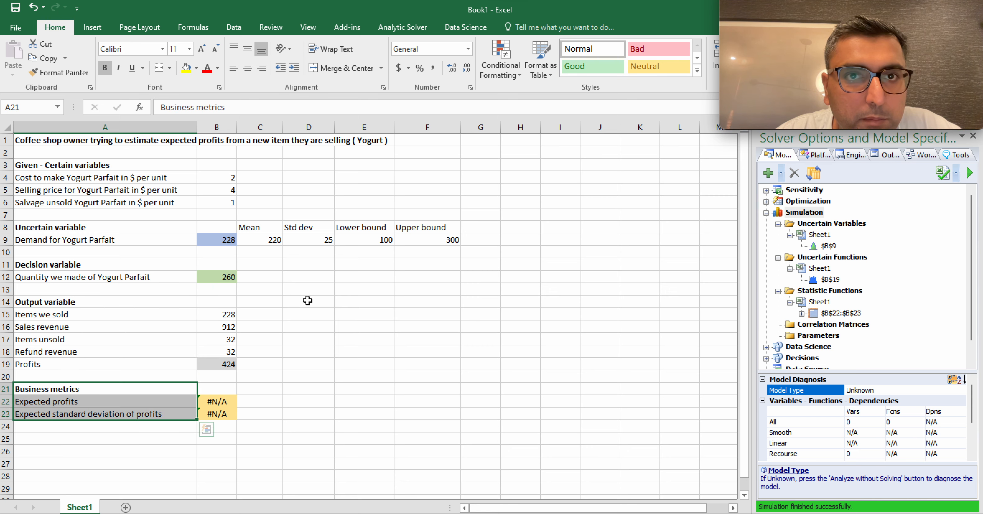
# Step: Run the simulation once with Analytic Solver to recalculate the business metrics, and save the results
pyautogui.click(420, 28)
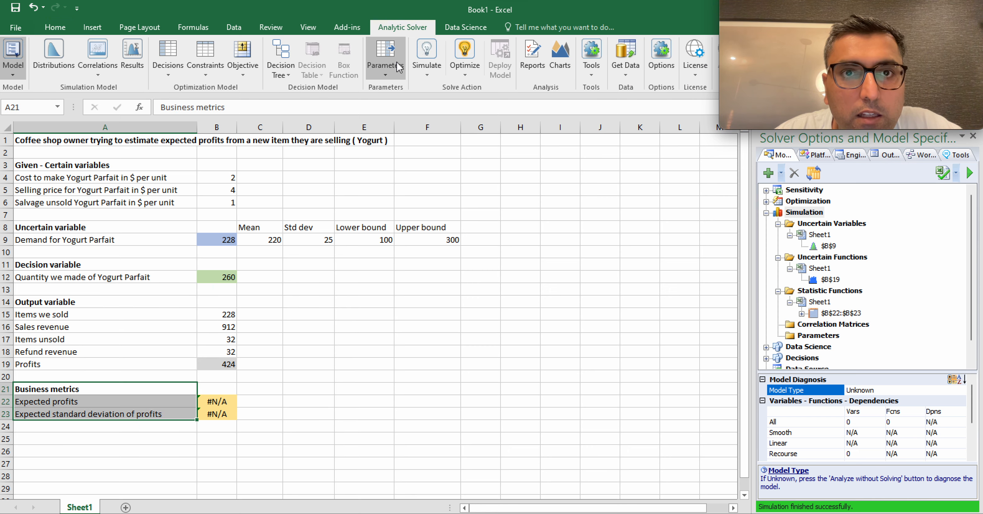
pyautogui.click(429, 71)
pyautogui.click(438, 106)
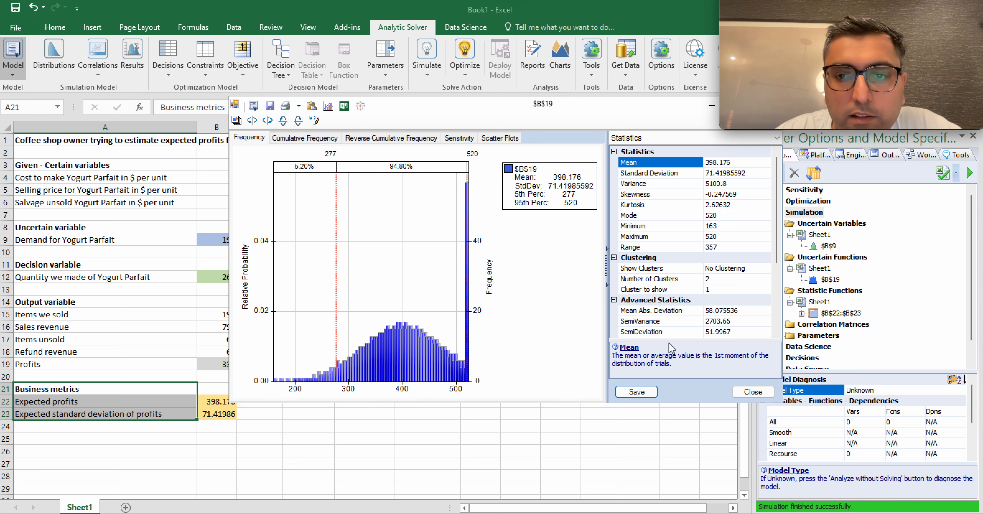
pyautogui.click(647, 390)
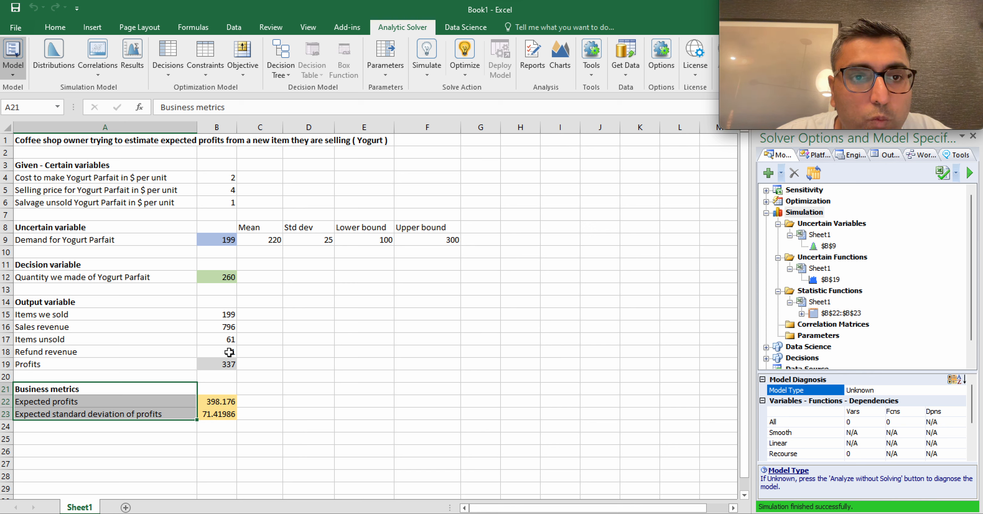
# Step: Label cell D20 "Simulation" and cell D21 "Quantities" beside the Business metrics
pyautogui.click(210, 278)
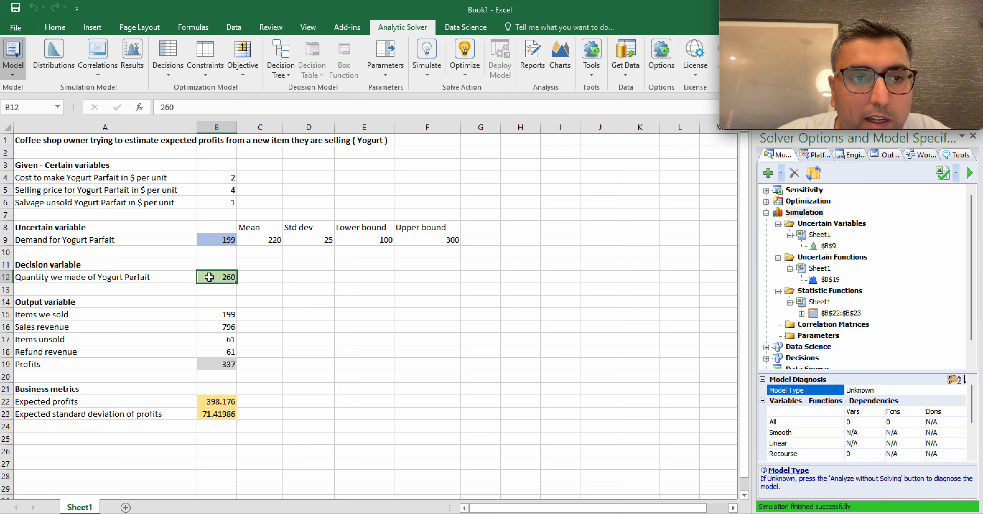
pyautogui.click(299, 380)
pyautogui.write('Simula')
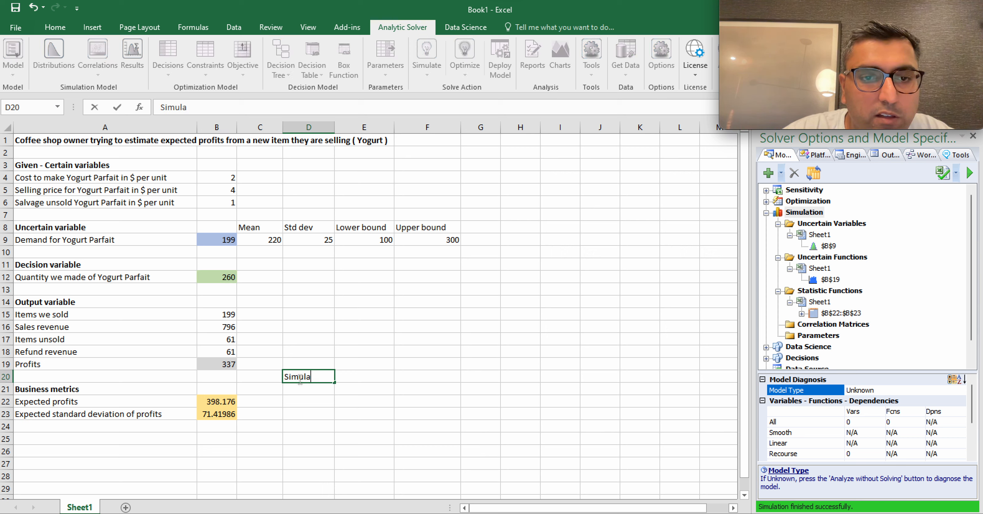
pyautogui.write('tion')
pyautogui.press('Return')
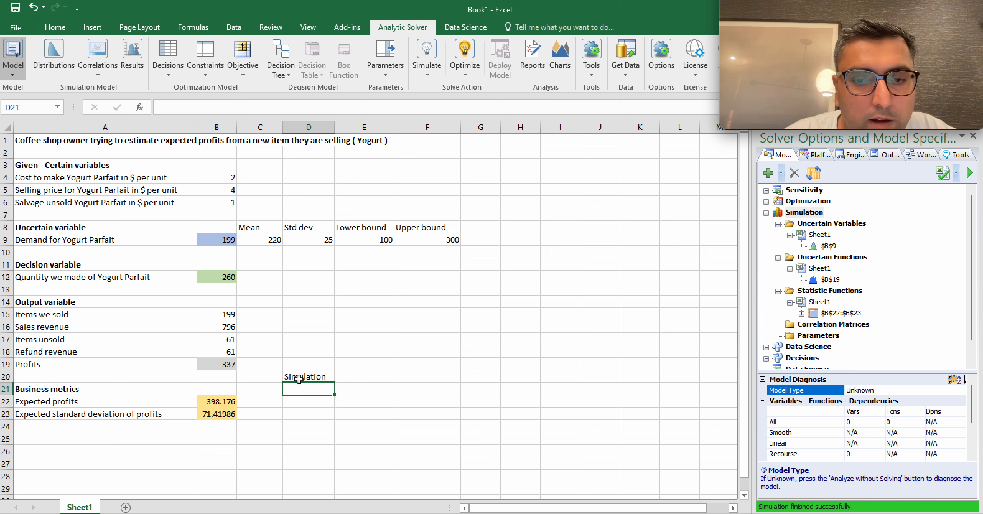
pyautogui.write('Qun')
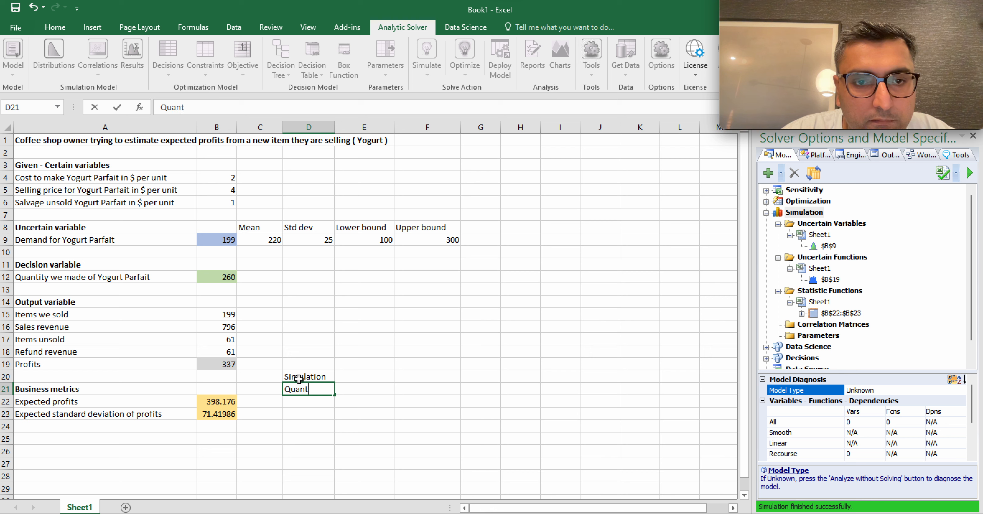
pyautogui.write('itie')
pyautogui.press('Tab')
pyautogui.press('Left')
pyautogui.write('Q')
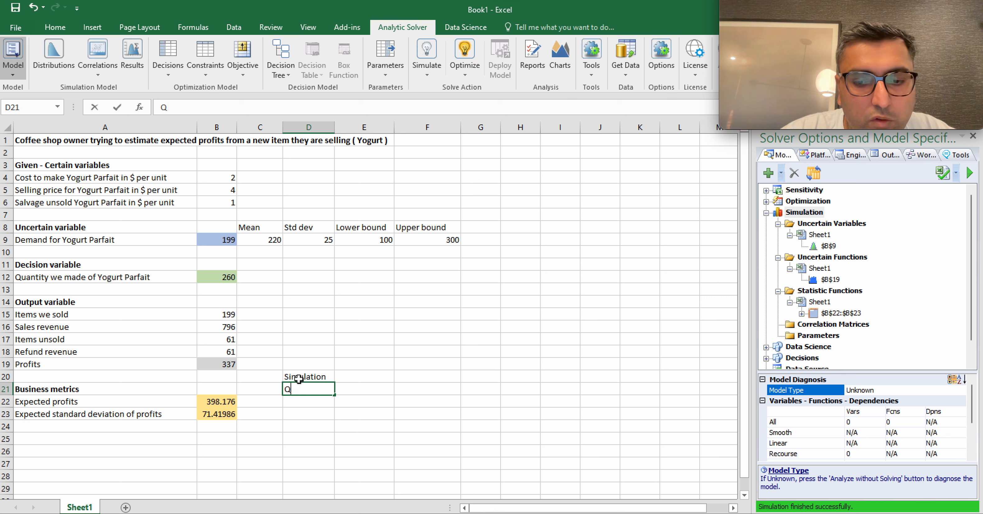
pyautogui.write('uantities')
pyautogui.press('Tab')
# Step: Fill E20:G20 with simulation numbers 1, 2 and 3, and E21:G21 with quantities 200, 250 and 300
pyautogui.press('Up')
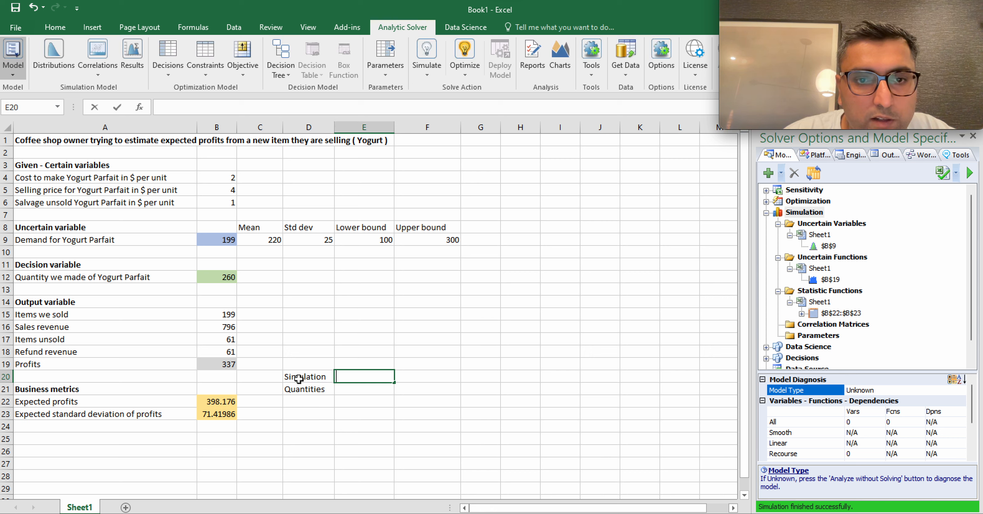
pyautogui.write('1')
pyautogui.press('Return')
pyautogui.write('200')
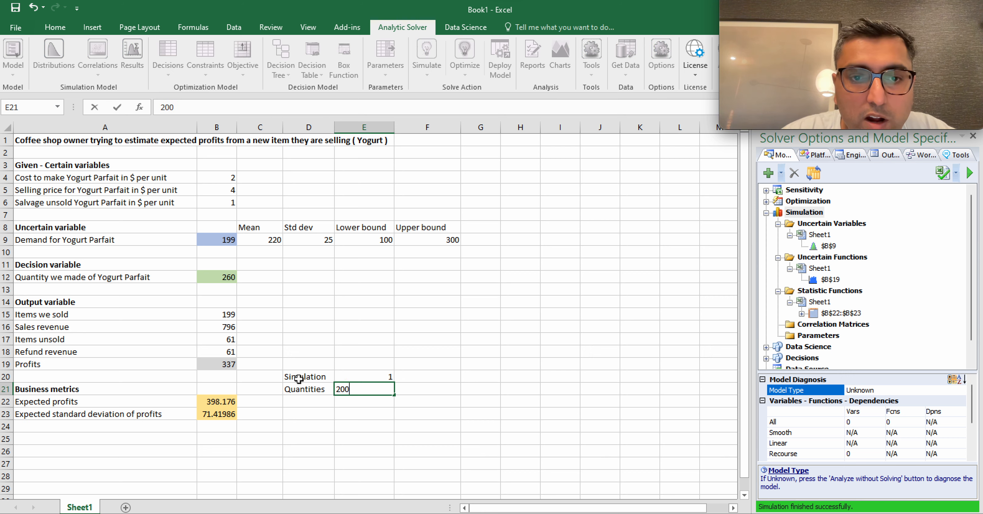
pyautogui.press('Tab')
pyautogui.press('Up')
pyautogui.press('Return')
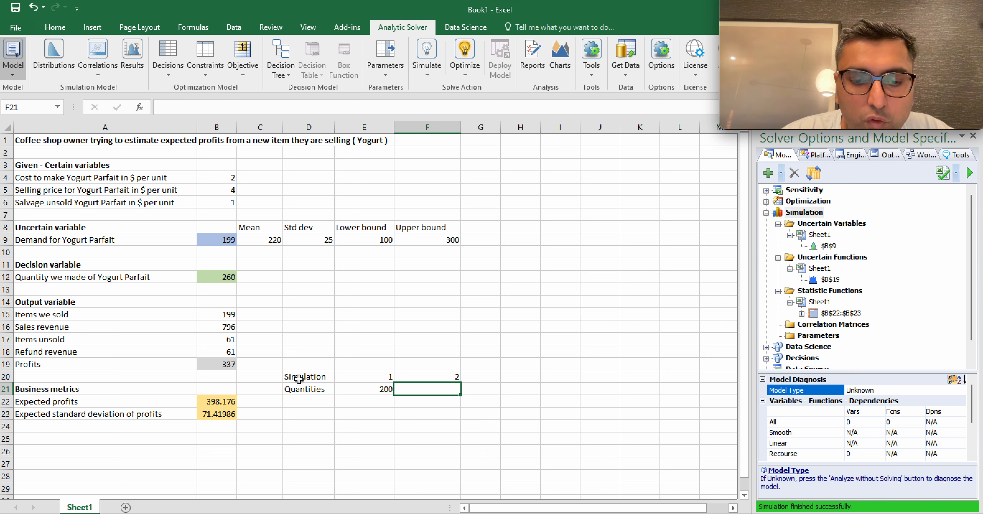
pyautogui.write('250')
pyautogui.press('Tab')
pyautogui.press('Up')
pyautogui.write('3')
pyautogui.press('Return')
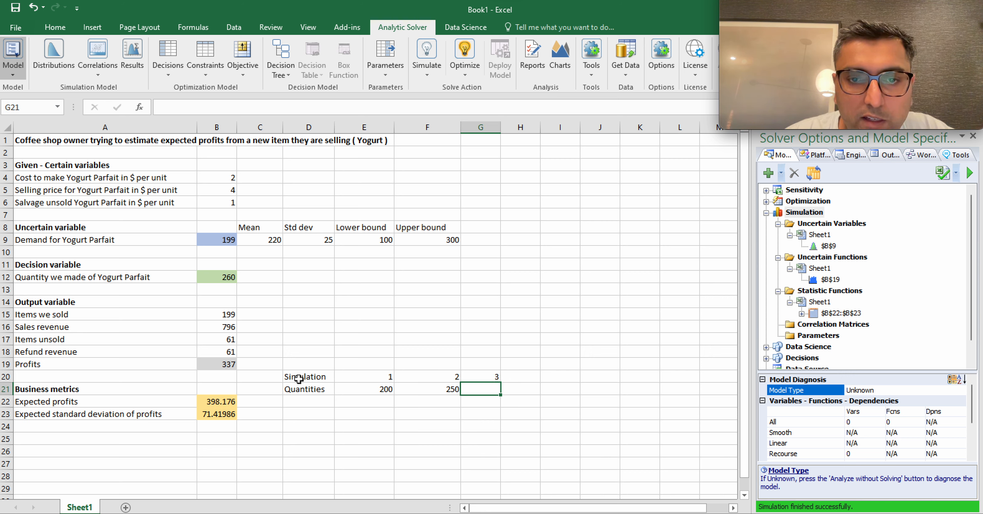
pyautogui.write('300')
pyautogui.press('Tab')
pyautogui.press('Up')
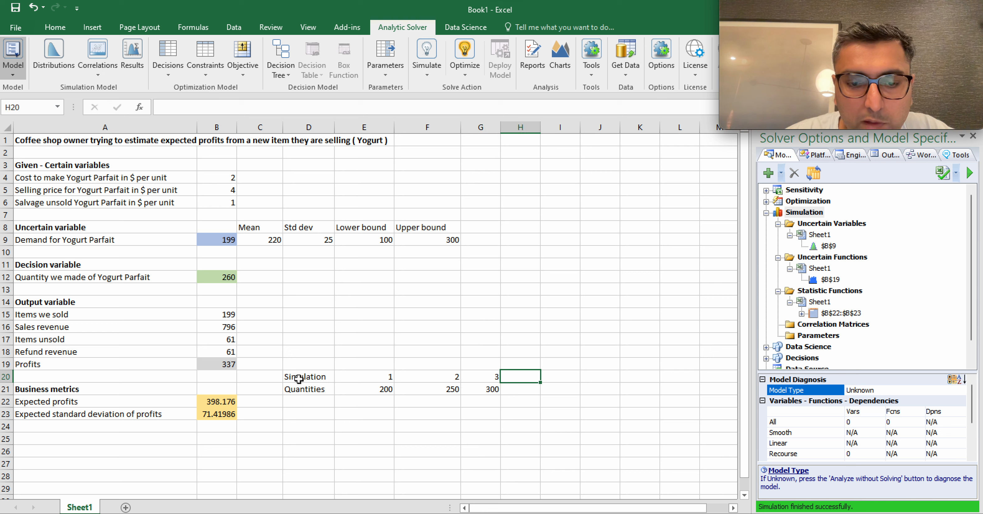
# Step: Extend the simulation table with simulation 4 at quantity 400 in column H and simulation 5 at quantity 450 in column I
pyautogui.write('4')
pyautogui.press('Return')
pyautogui.write('400')
pyautogui.press('Tab')
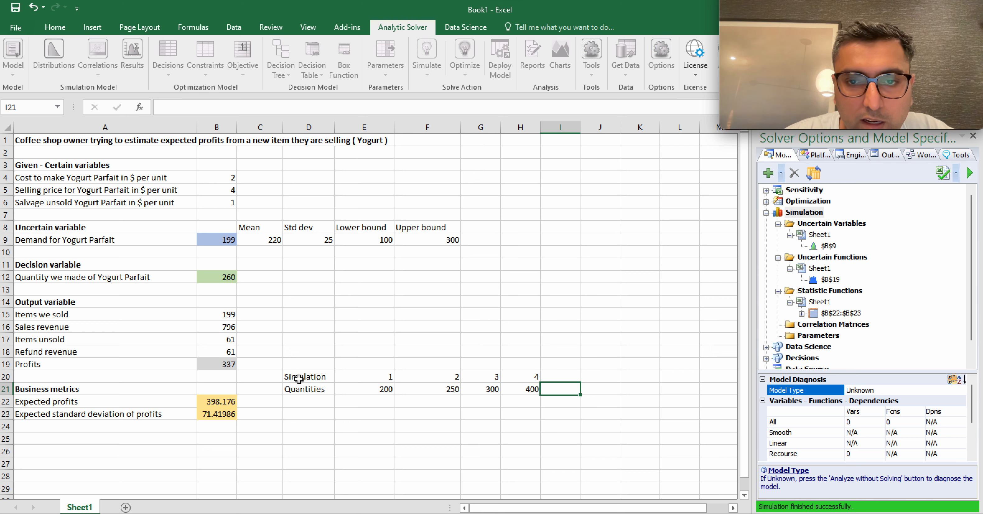
pyautogui.press('Up')
pyautogui.write('5')
pyautogui.press('Return')
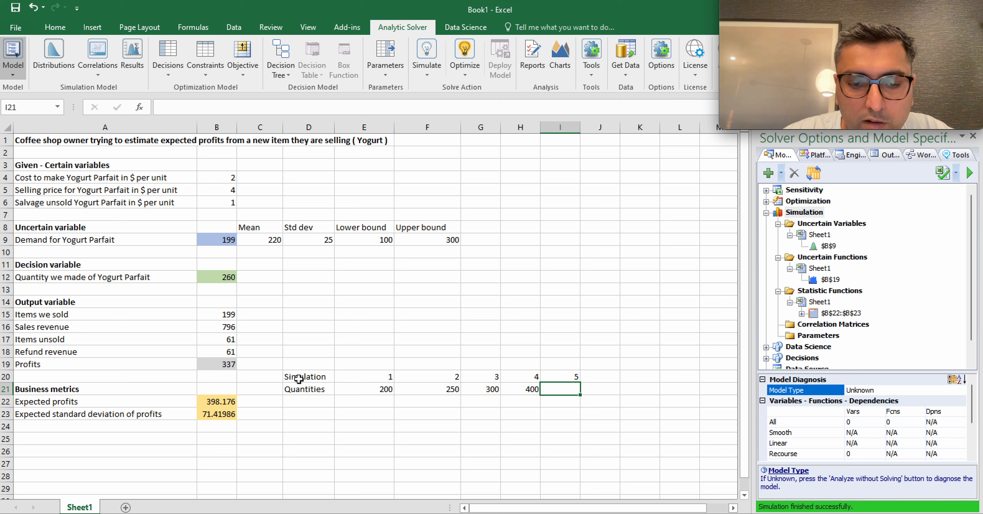
pyautogui.write('450')
pyautogui.press('Return')
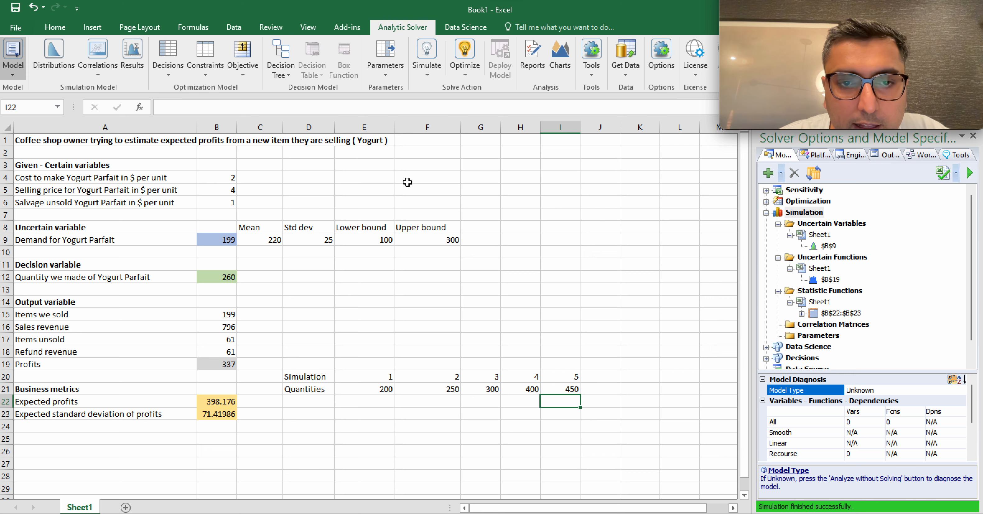
# Step: Narrow columns E and F to make the simulation table more compact
pyautogui.moveTo(394, 127); pyautogui.dragTo(376, 136)
pyautogui.moveTo(443, 129); pyautogui.dragTo(426, 133)
pyautogui.moveTo(322, 375); pyautogui.dragTo(525, 388)
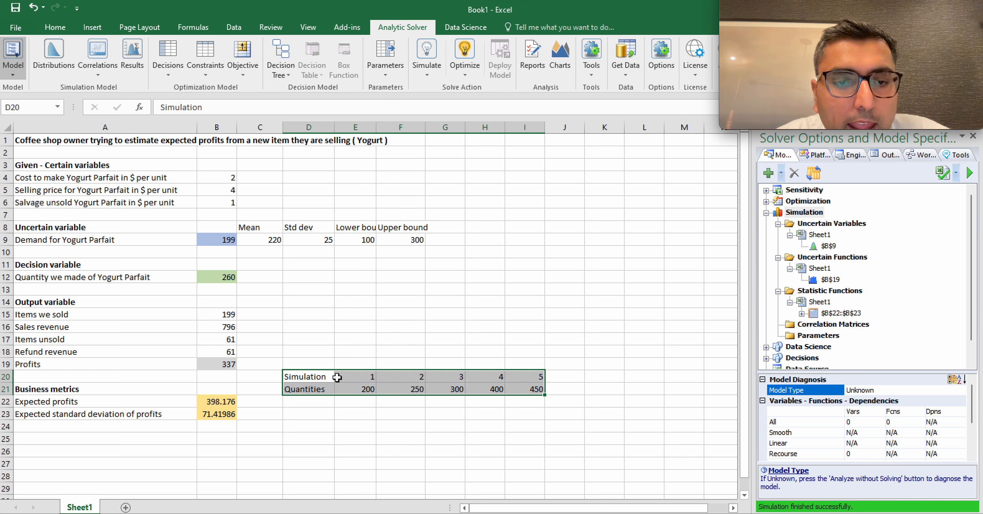
pyautogui.click(224, 279)
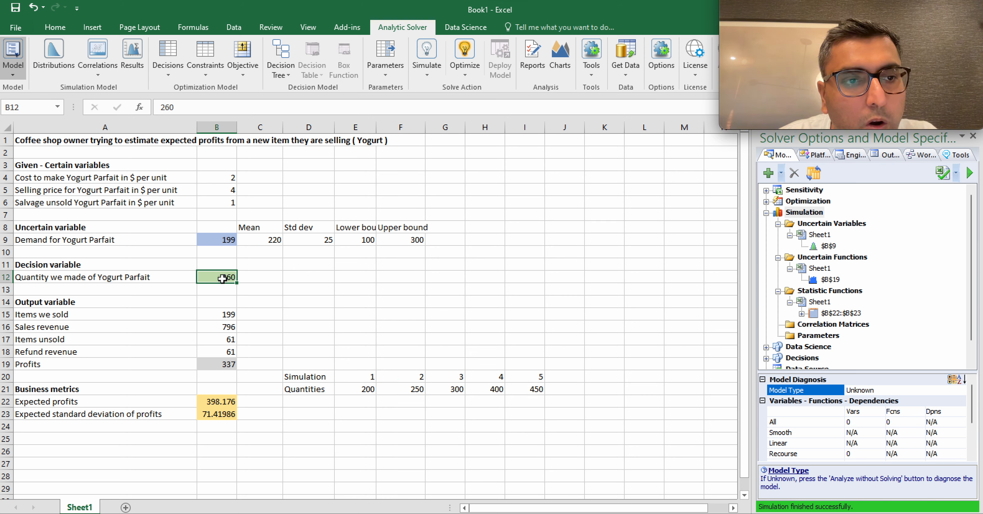
pyautogui.click(367, 390)
pyautogui.moveTo(424, 394); pyautogui.dragTo(533, 389)
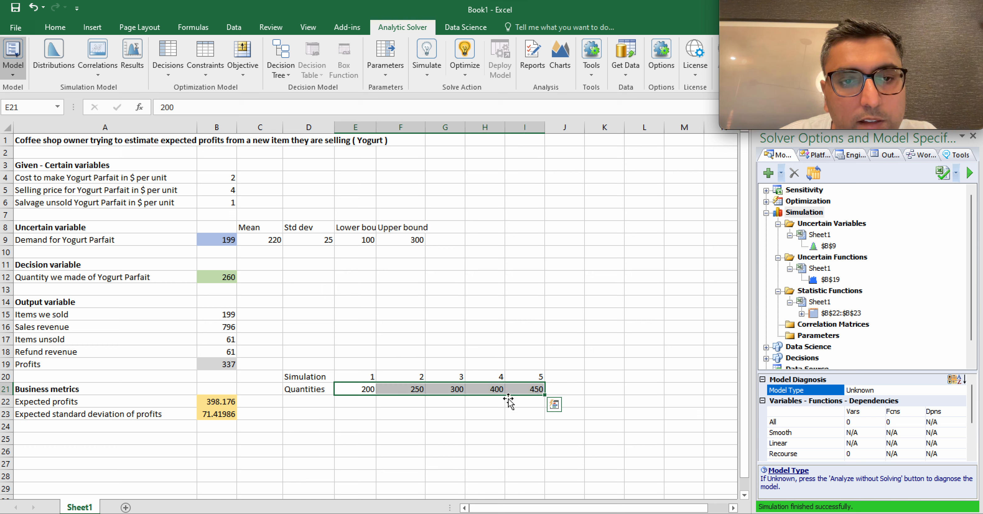
# Step: Replace the quantity made in B12 with the simulation parameter formula =PsiSimParam(E21:I21)
pyautogui.click(220, 279)
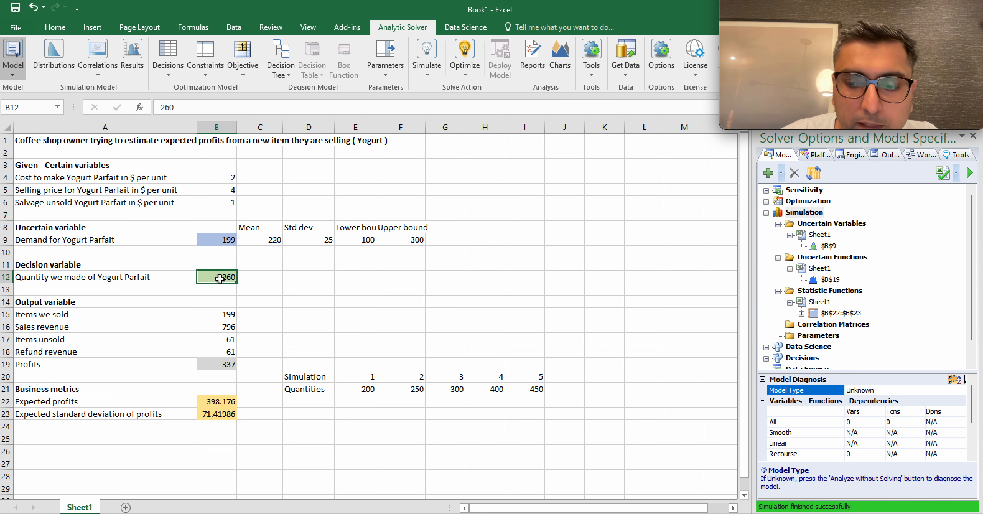
pyautogui.write('=psi')
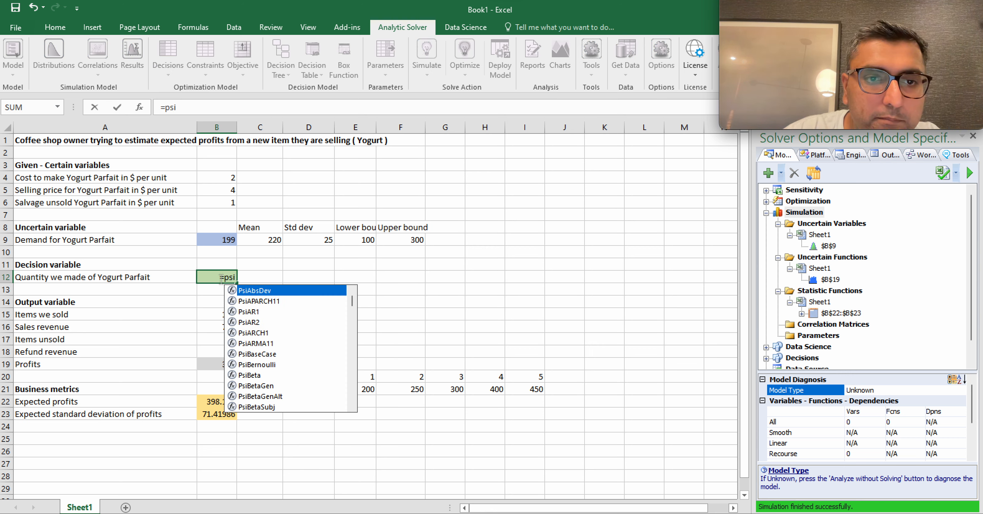
pyautogui.write('sim')
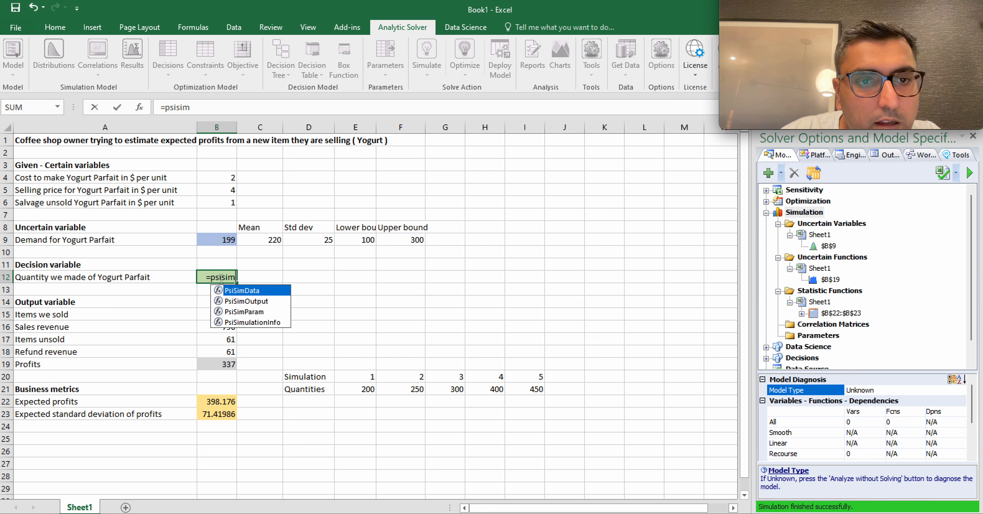
pyautogui.press('Down')
pyautogui.press('Down')
pyautogui.press('Tab')
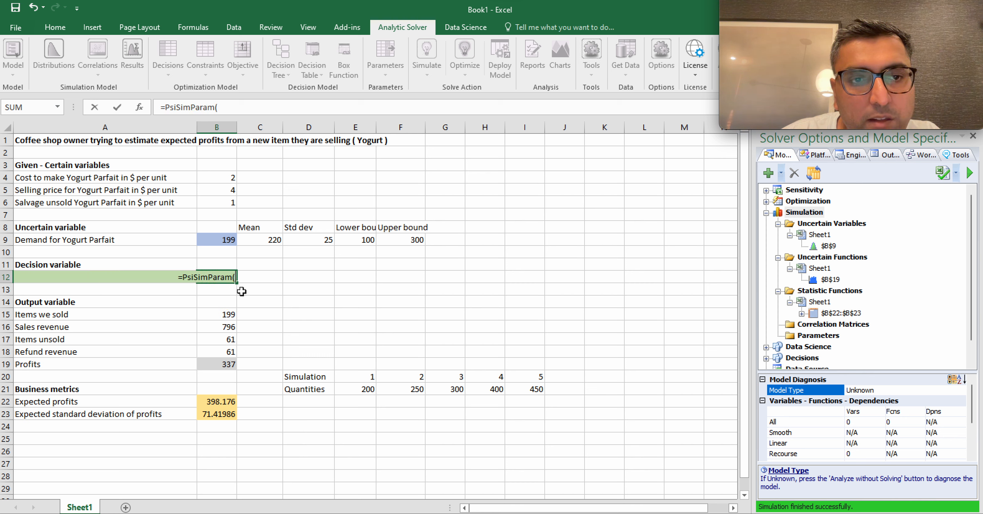
pyautogui.moveTo(356, 390); pyautogui.dragTo(527, 389)
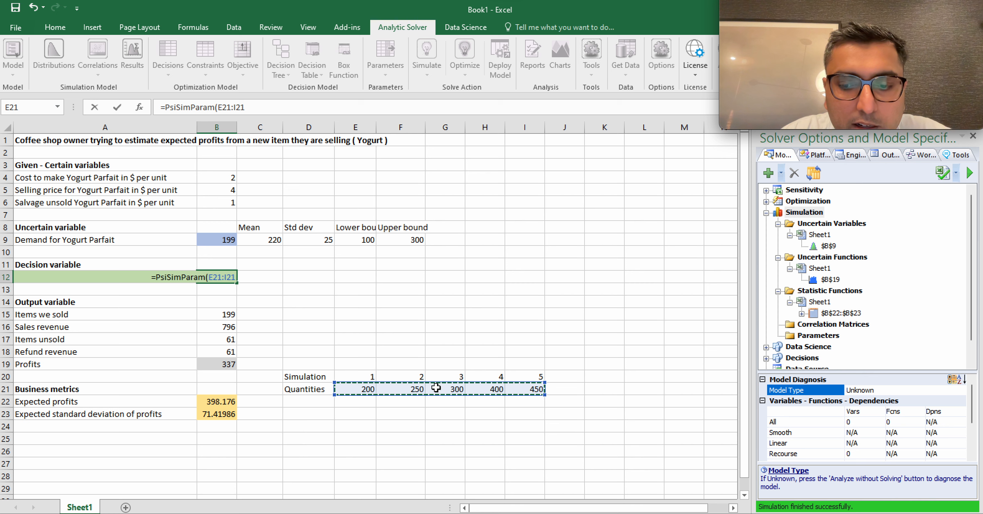
pyautogui.hotkey('ctrl', 'Return')
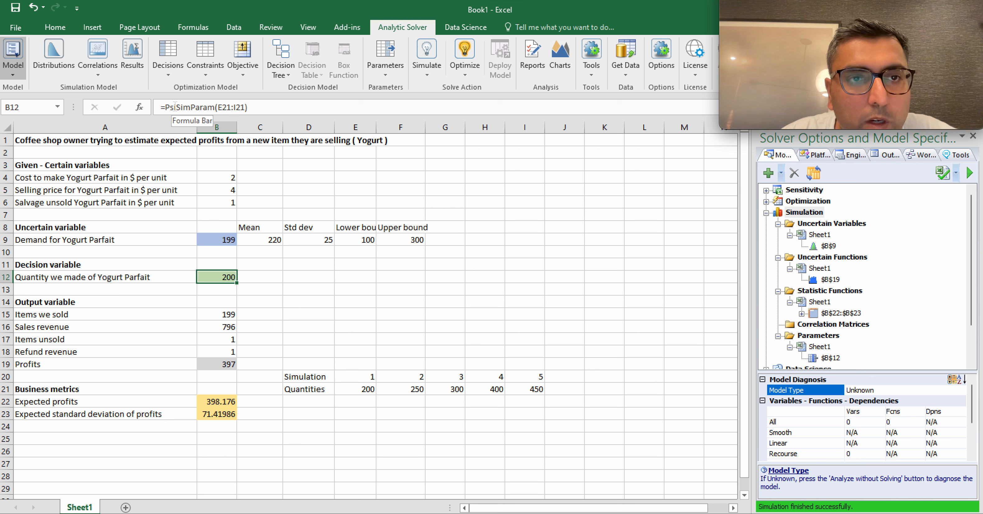
pyautogui.moveTo(352, 389); pyautogui.dragTo(529, 389)
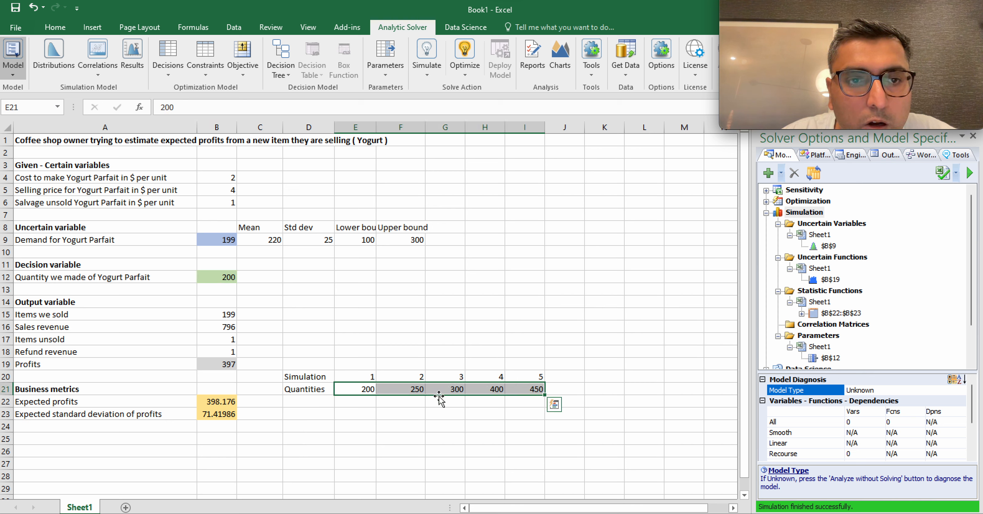
pyautogui.click(210, 278)
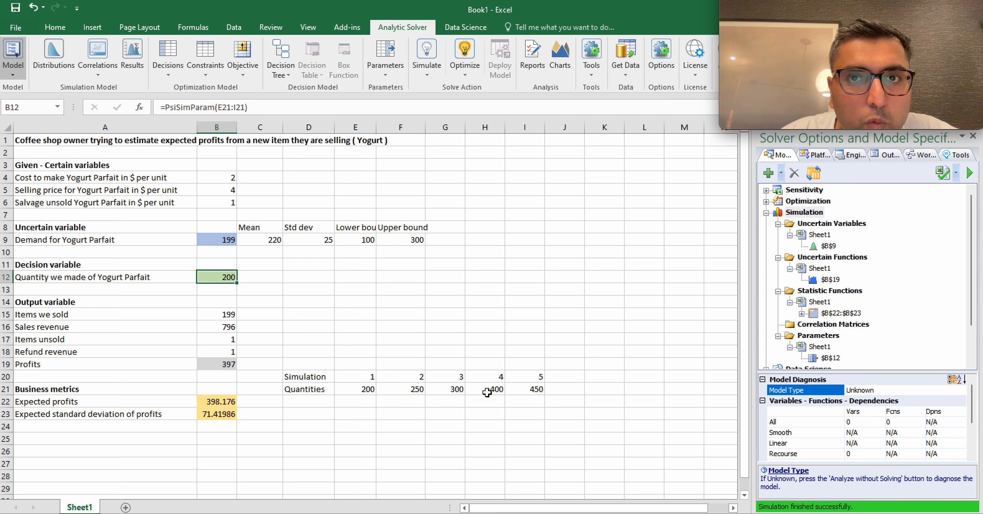
pyautogui.moveTo(313, 377); pyautogui.dragTo(534, 387)
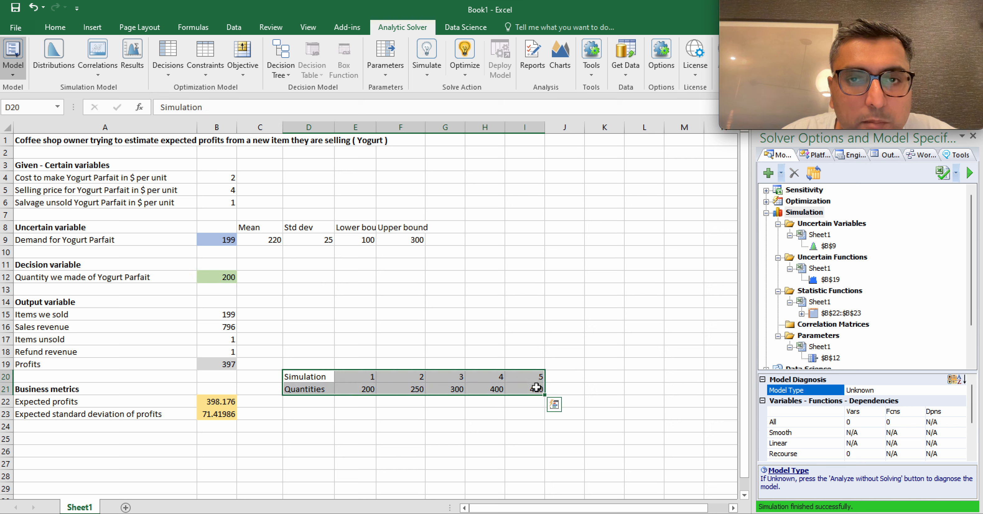
# Step: Set the number of simulations to run to 5 in the Analytic Solver simulation options
pyautogui.click(662, 61)
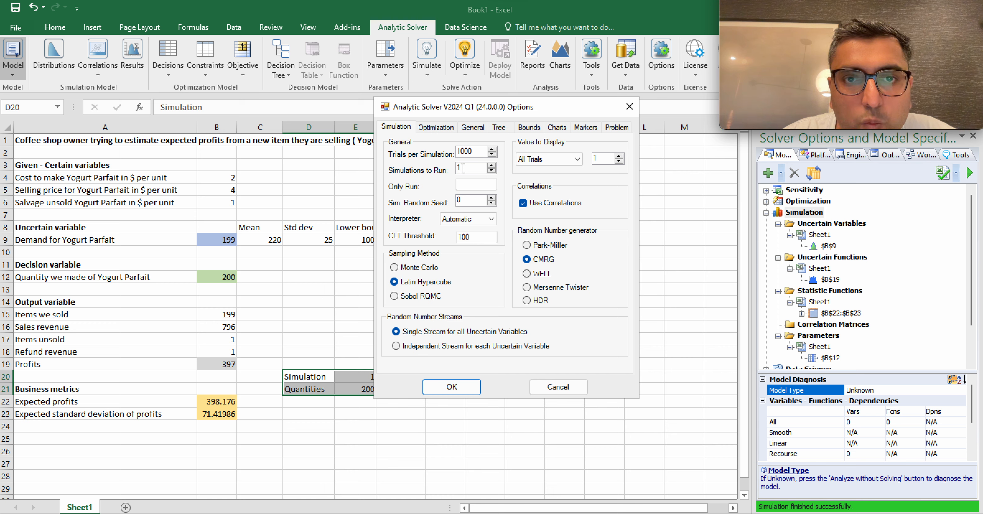
pyautogui.click(470, 150)
pyautogui.press('BackSpace')
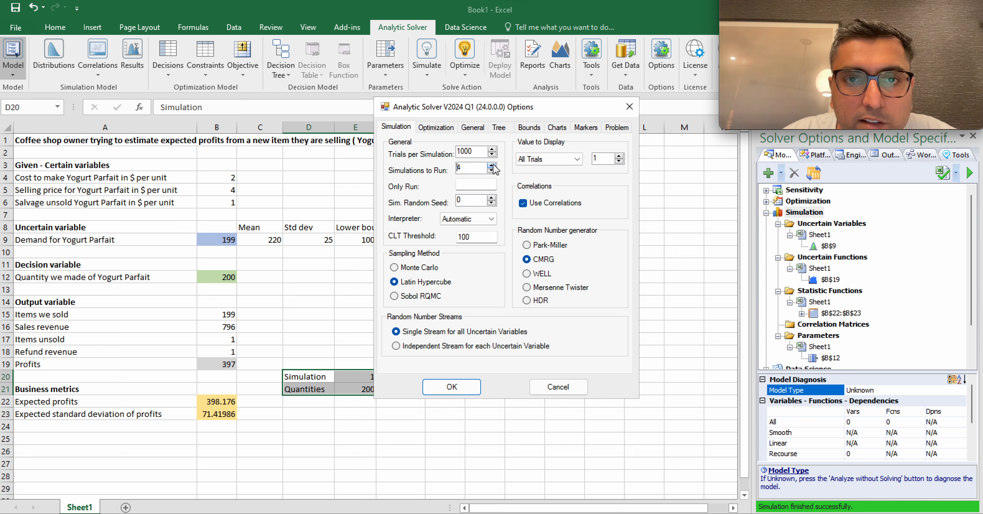
pyautogui.moveTo(549, 108); pyautogui.dragTo(610, 47)
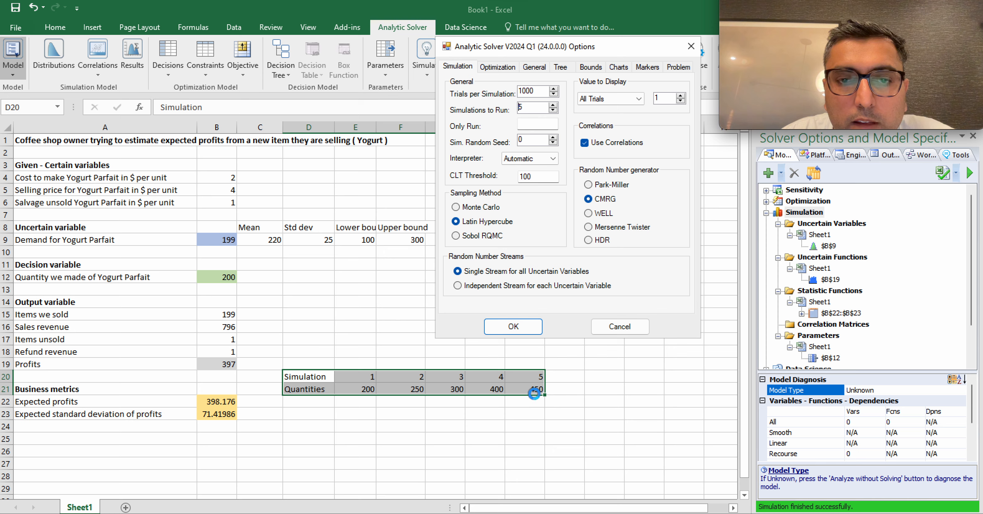
pyautogui.click(513, 327)
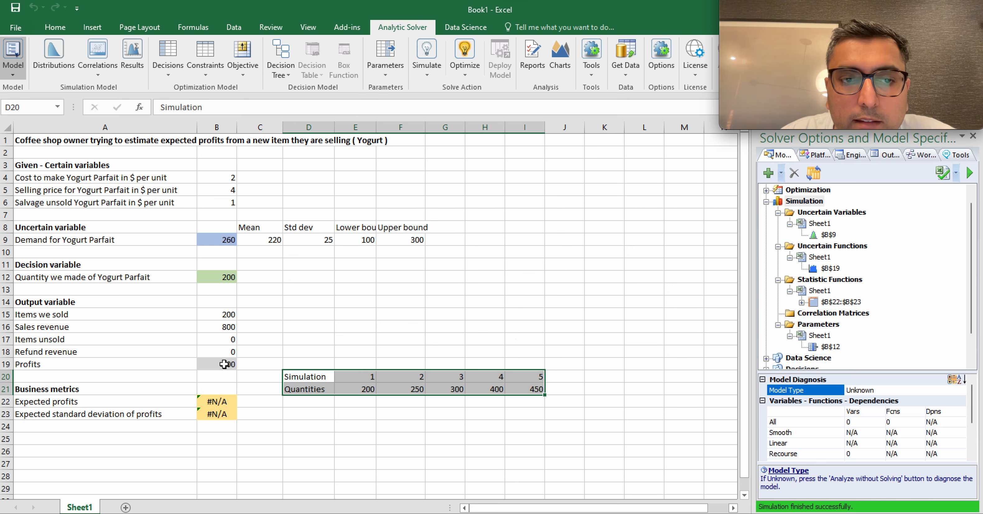
# Step: Run the simulation once with Analytic Solver for all the listed quantities
pyautogui.click(428, 74)
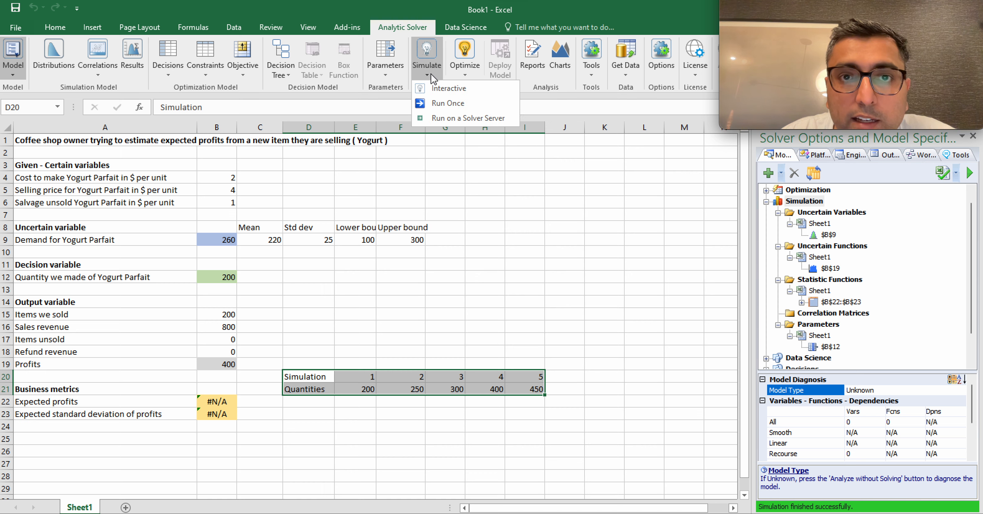
pyautogui.click(214, 406)
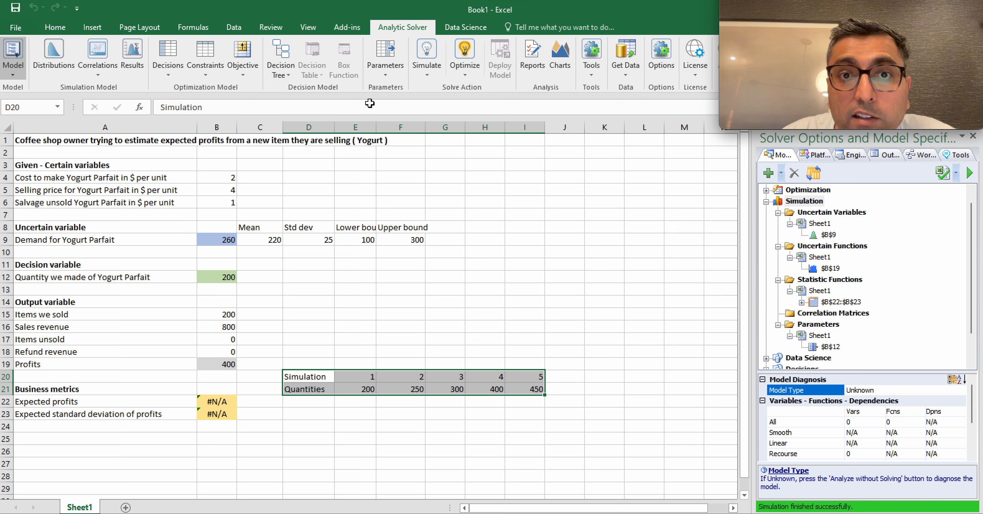
pyautogui.click(426, 72)
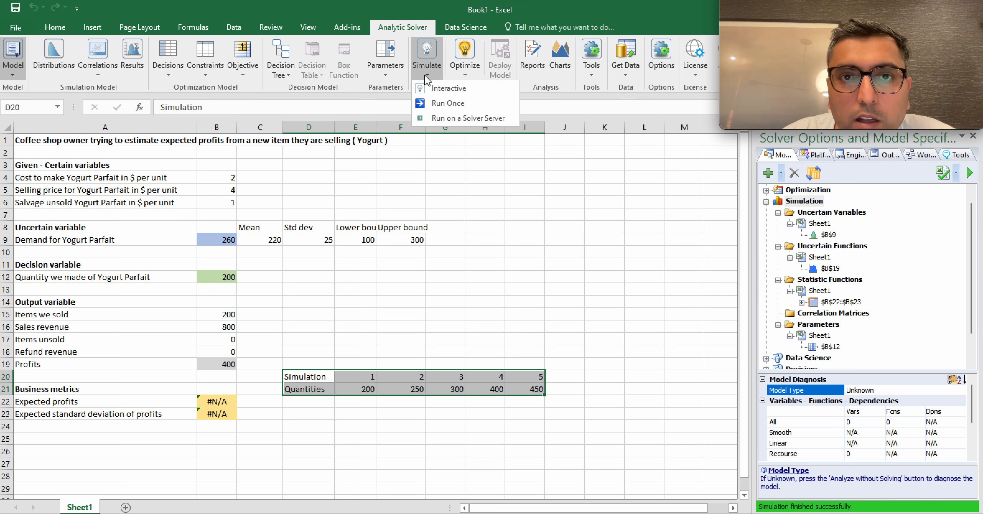
pyautogui.click(435, 102)
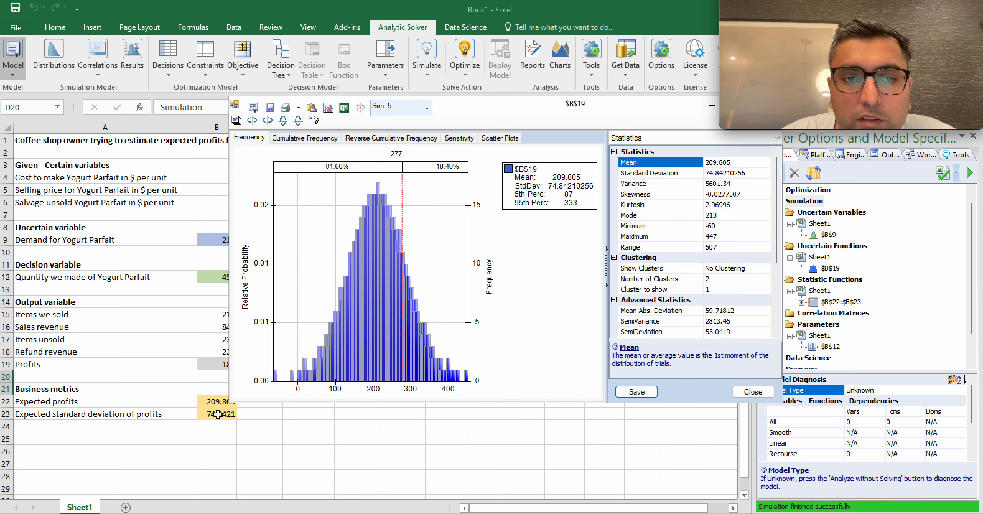
# Step: Display the profit distribution for simulation 1 and move the results window clear of the business metrics and quantities table
pyautogui.click(427, 108)
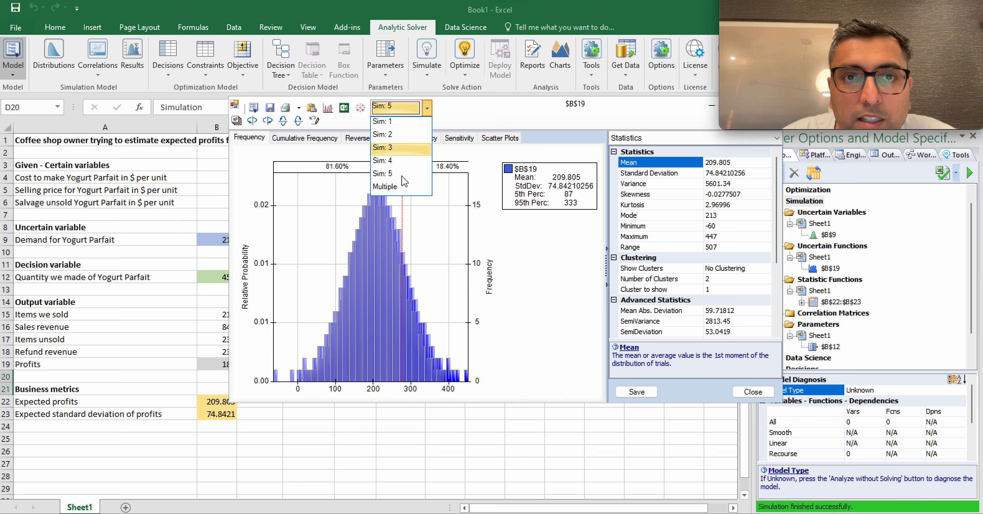
pyautogui.click(402, 122)
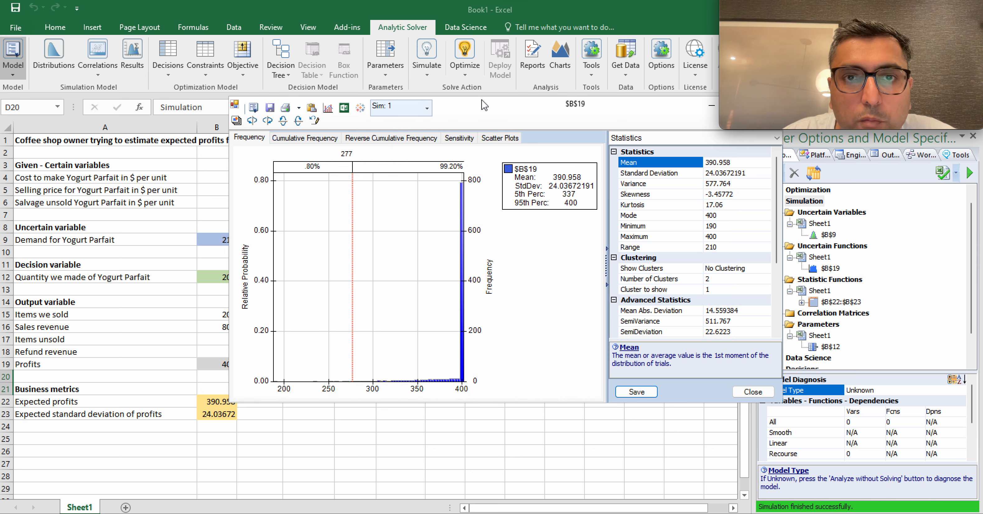
pyautogui.moveTo(485, 105); pyautogui.dragTo(569, 110)
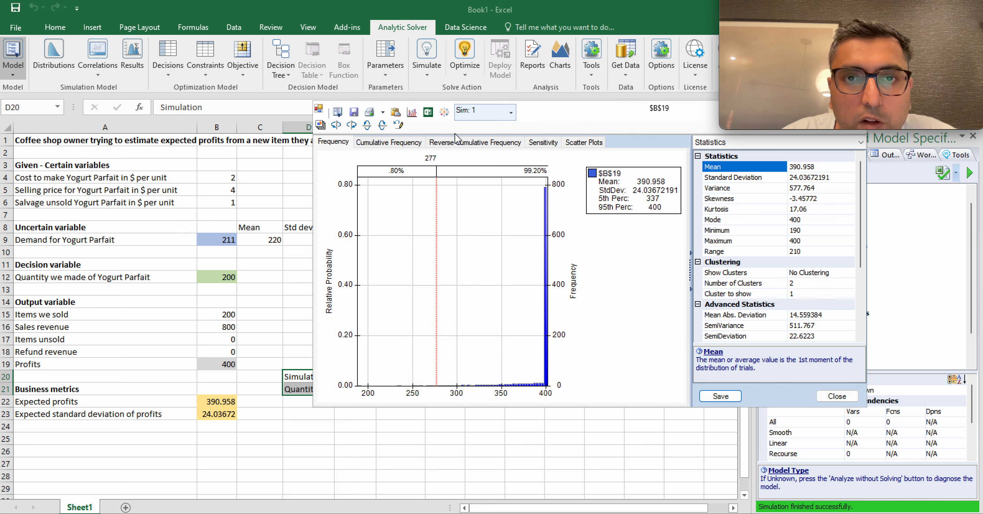
pyautogui.moveTo(543, 103); pyautogui.dragTo(372, 23)
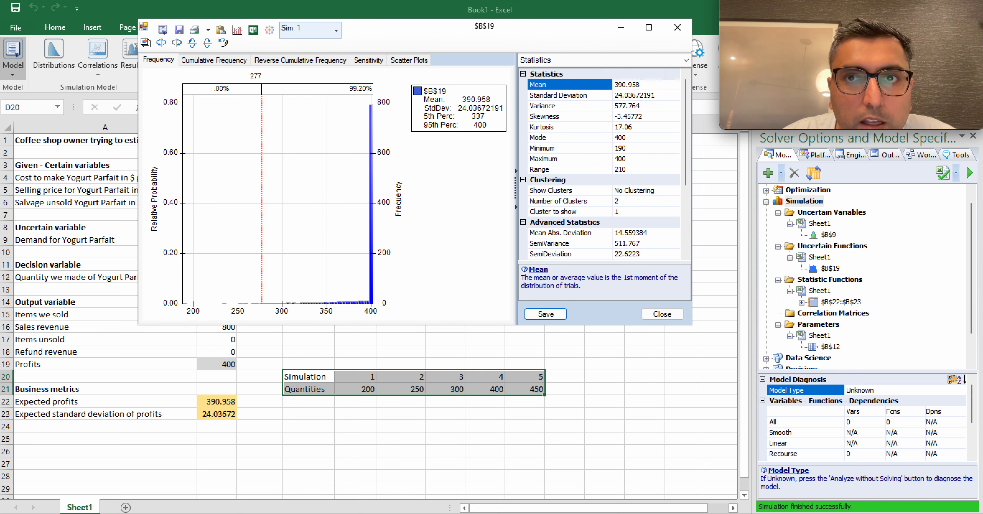
pyautogui.moveTo(437, 32); pyautogui.dragTo(558, 61)
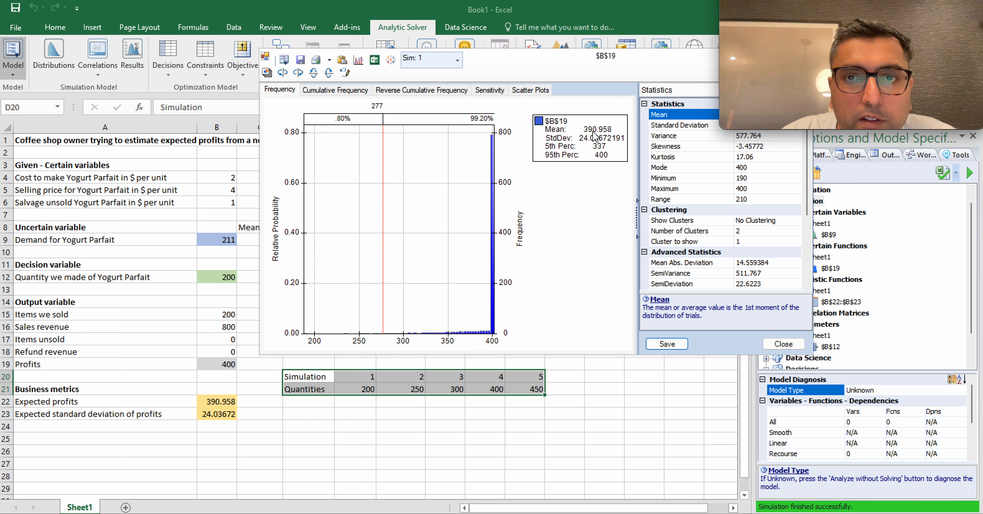
# Step: Review the profit distributions for simulations 2, 3, 4 and 5 in turn, and save the results
pyautogui.click(444, 61)
pyautogui.click(441, 90)
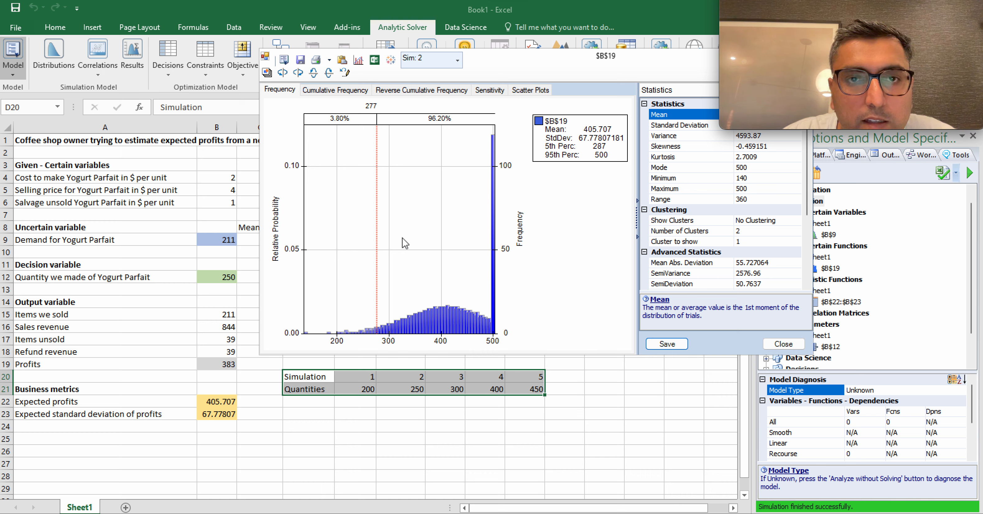
pyautogui.click(456, 60)
pyautogui.click(449, 101)
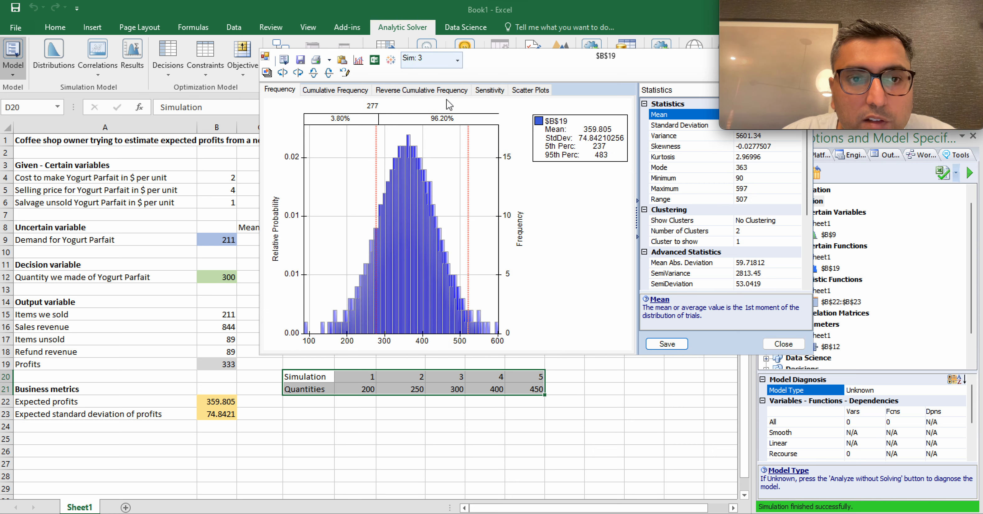
pyautogui.click(454, 67)
pyautogui.click(445, 101)
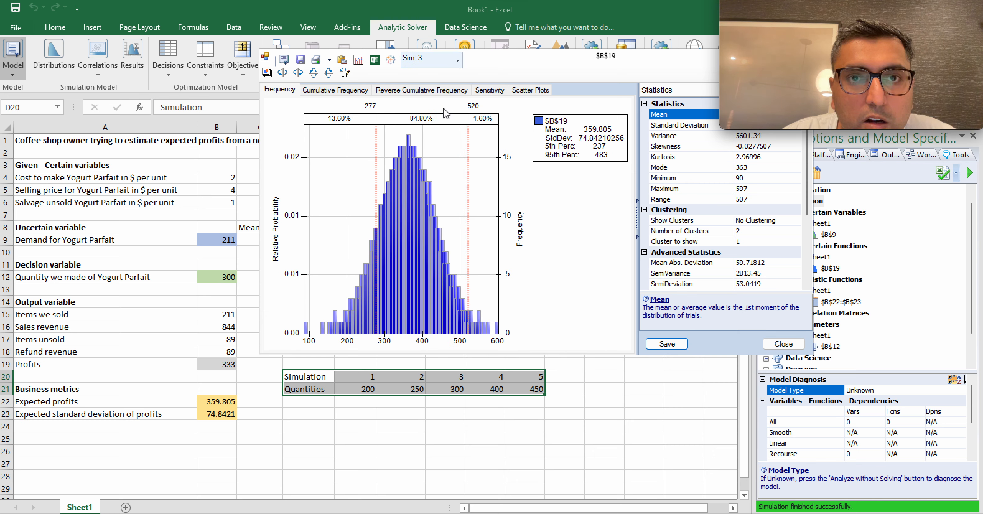
pyautogui.click(458, 61)
pyautogui.click(443, 112)
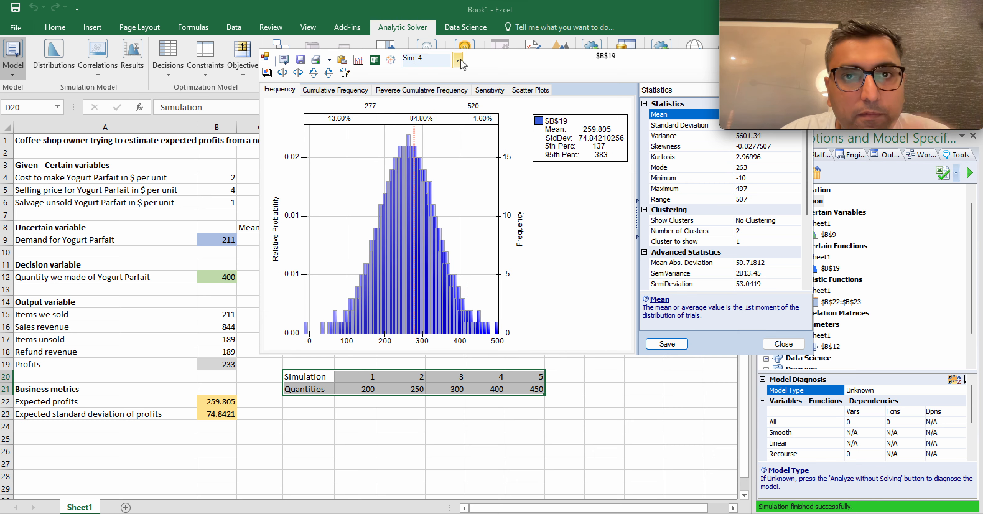
pyautogui.click(458, 60)
pyautogui.click(444, 127)
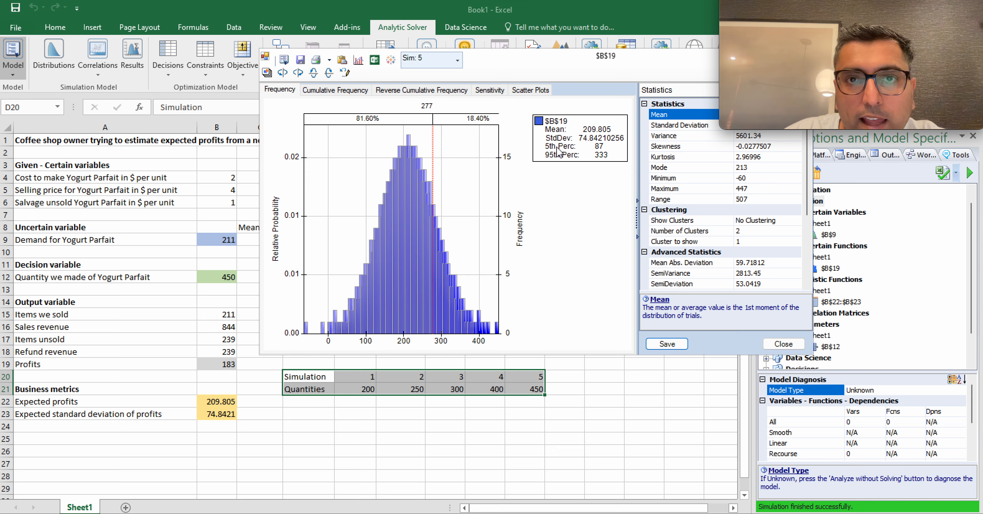
pyautogui.click(668, 347)
# Step: Copy the expected profits and standard deviation formulas from B22:B23 into E22:E23, under the quantity for simulation 1
pyautogui.moveTo(302, 405); pyautogui.dragTo(535, 419)
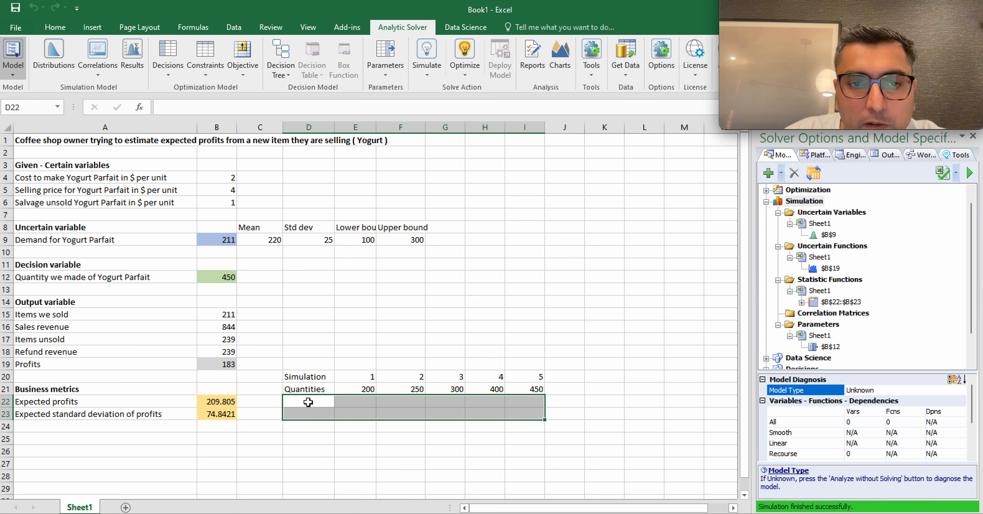
pyautogui.click(317, 402)
pyautogui.click(218, 400)
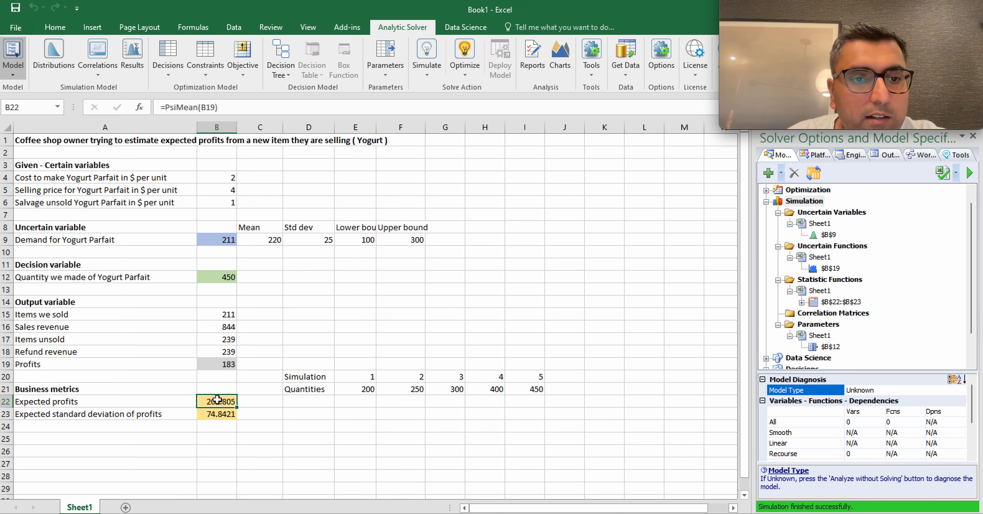
pyautogui.hotkey('shift', 'Down')
pyautogui.hotkey('ctrl', 'c')
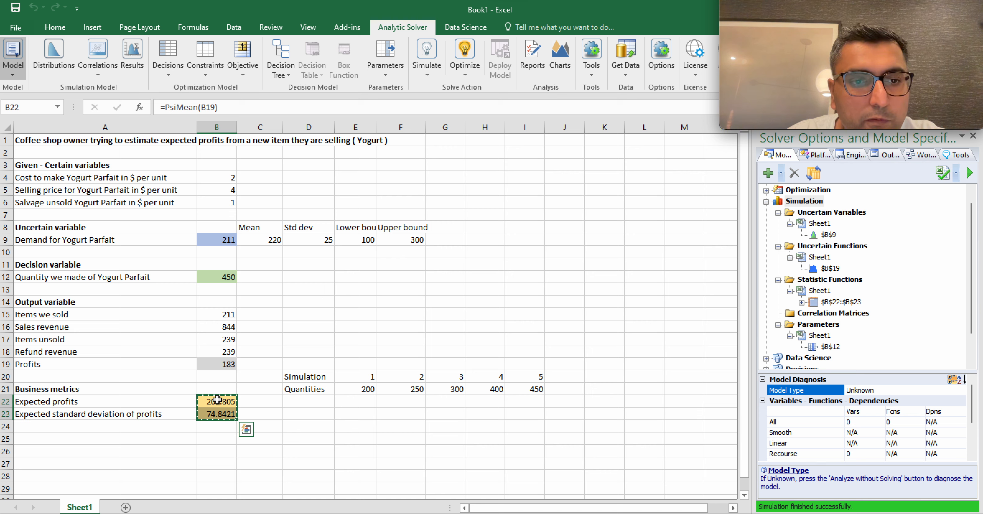
pyautogui.press('Right')
pyautogui.press('Right')
pyautogui.press('Right')
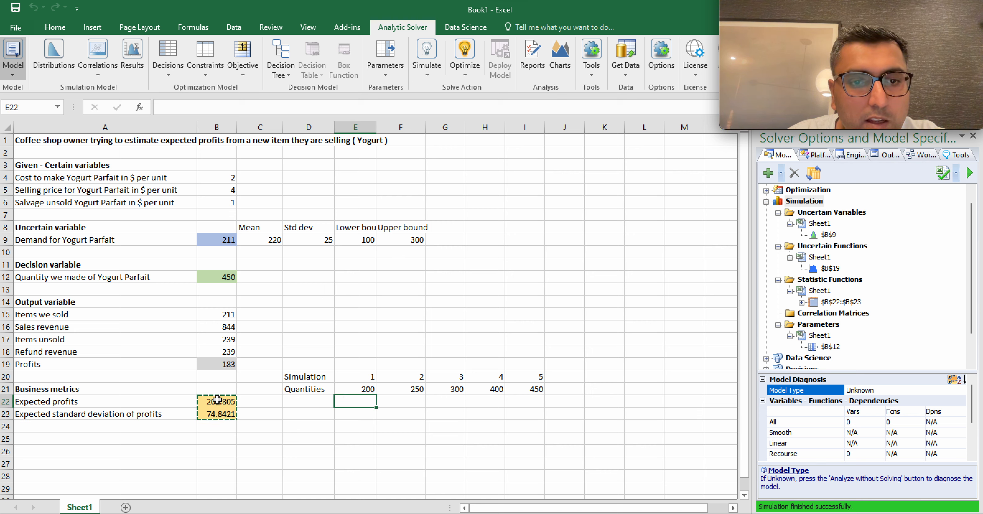
pyautogui.hotkey('ctrl', 'v')
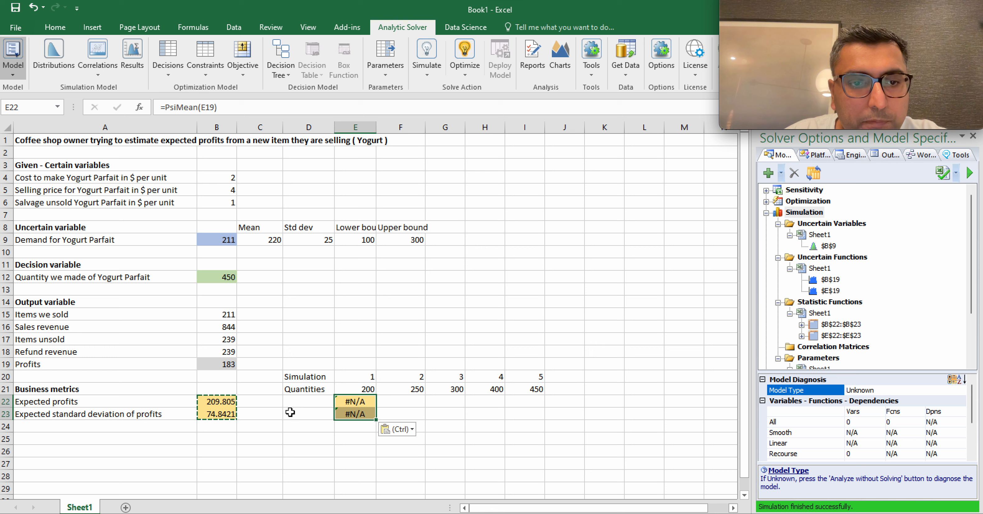
pyautogui.press('Escape')
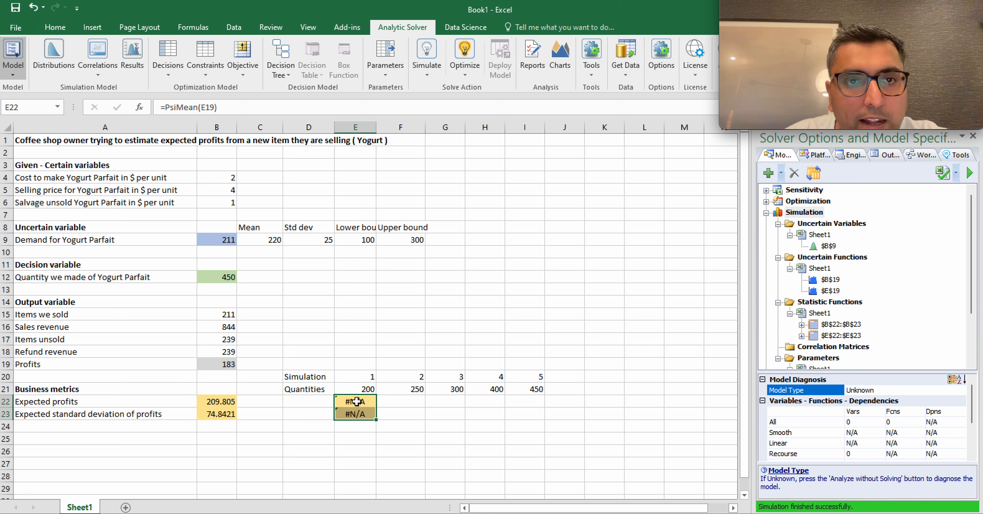
# Step: Change the expected profits formula in E22 to =PsiMean($B$19,E20), so it refers to the simulation number
pyautogui.doubleClick(356, 401)
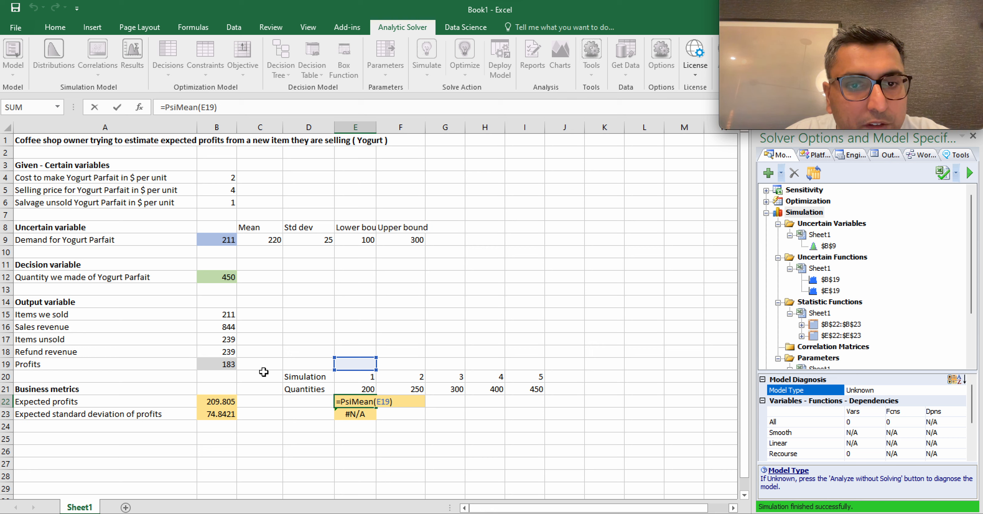
pyautogui.press('BackSpace')
pyautogui.press('BackSpace')
pyautogui.press('BackSpace')
pyautogui.write('B19')
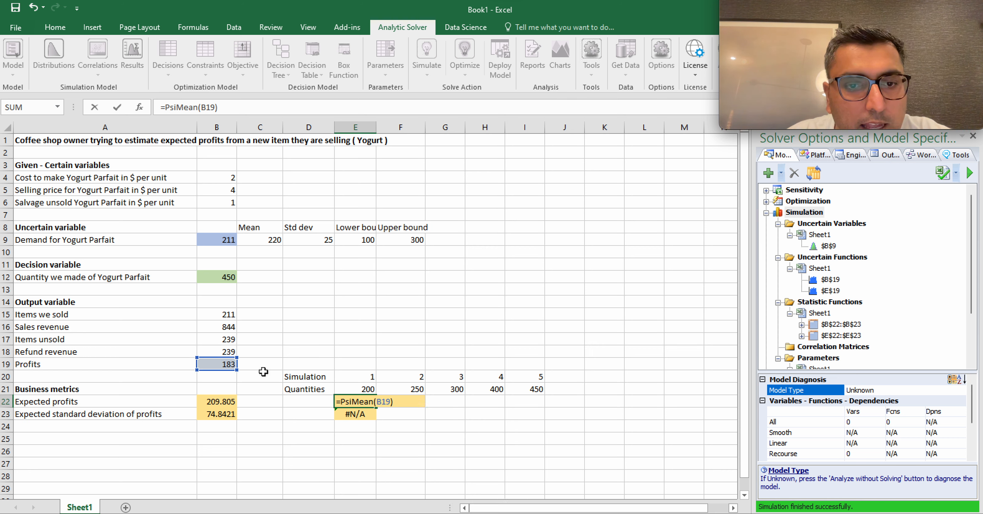
pyautogui.press('Left')
pyautogui.press('Left')
pyautogui.press('Left')
pyautogui.write('$B$')
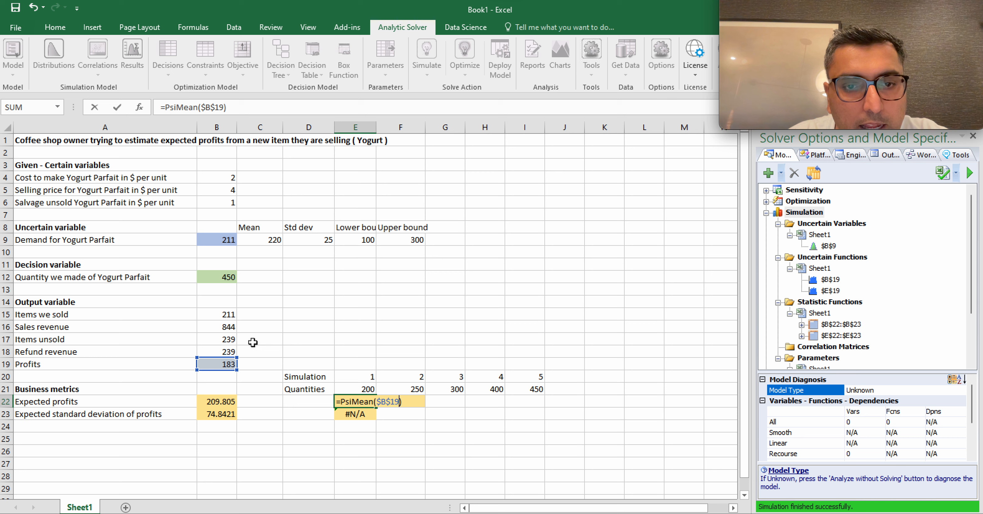
pyautogui.click(361, 377)
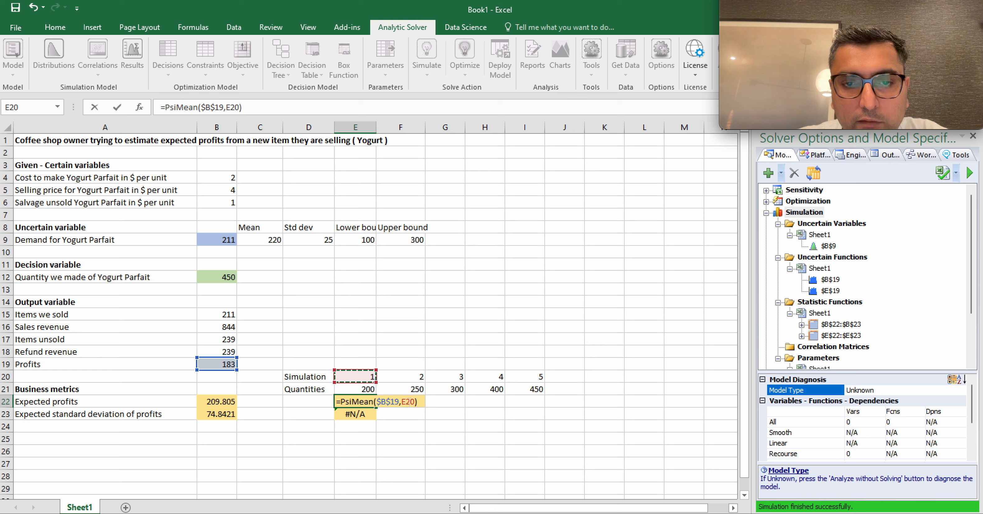
pyautogui.hotkey('ctrl', 'Return')
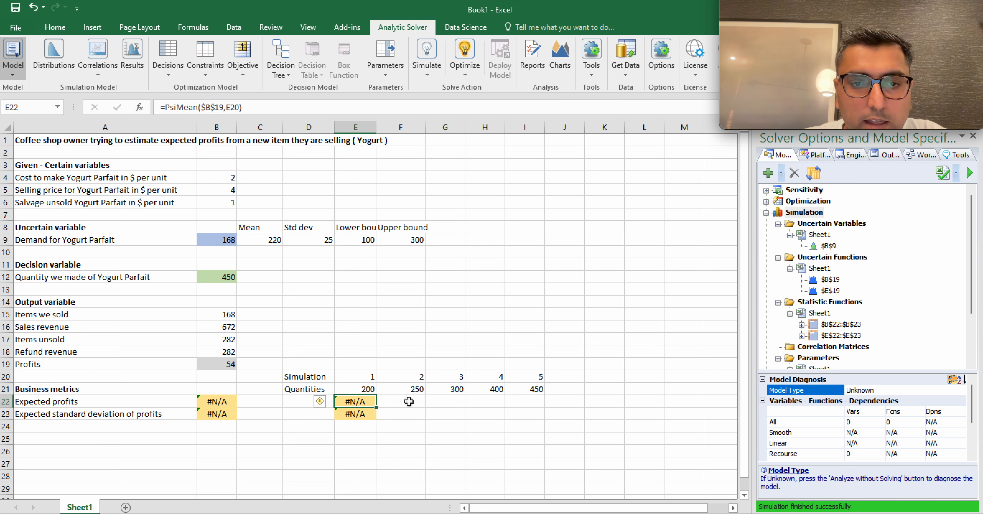
# Step: Change the standard deviation formula in E23 to =PsiStdDev($B$19,E20)
pyautogui.press('Down')
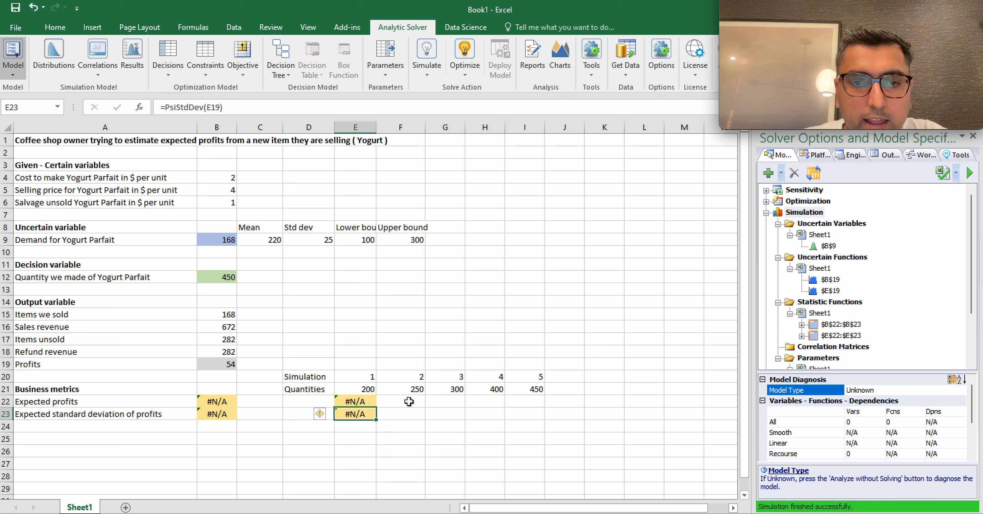
pyautogui.doubleClick(350, 414)
pyautogui.click(384, 414)
pyautogui.press('BackSpace')
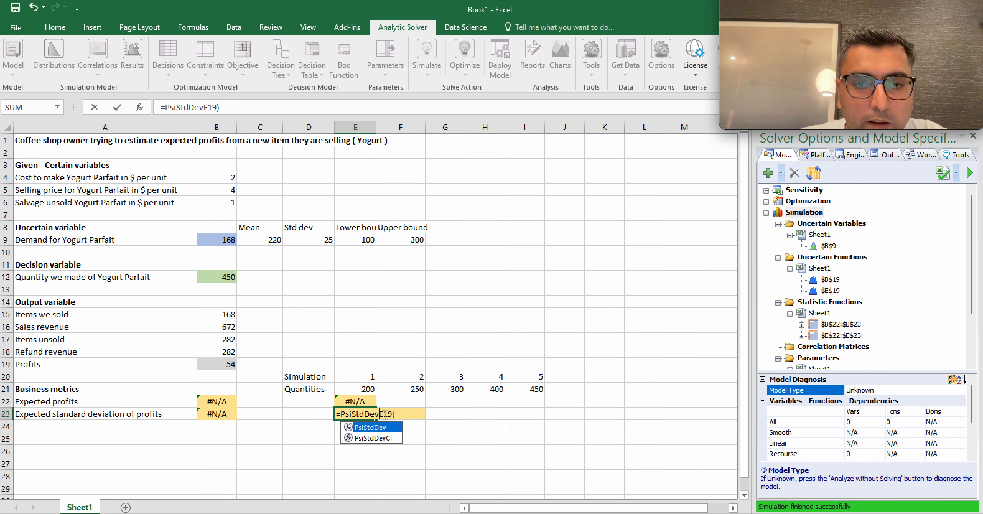
pyautogui.write('($B')
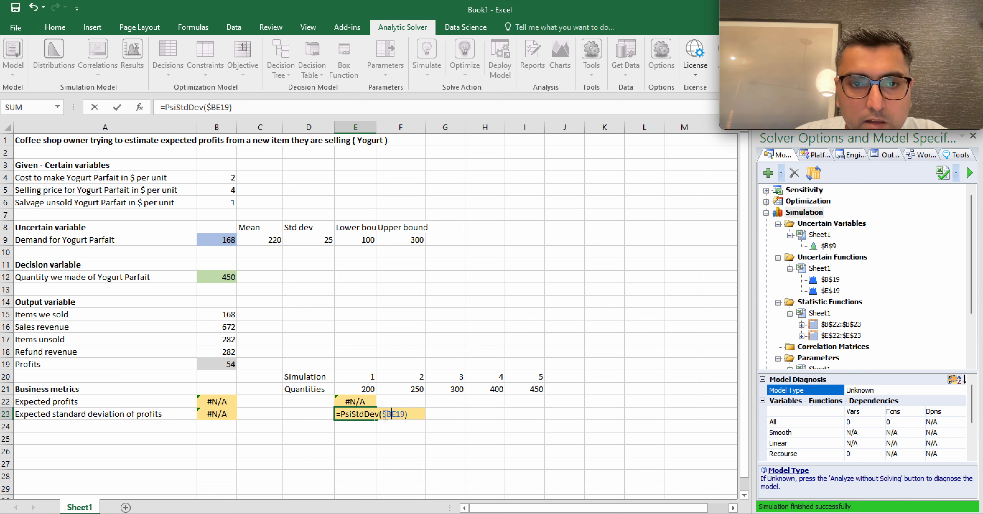
pyautogui.press('Delete')
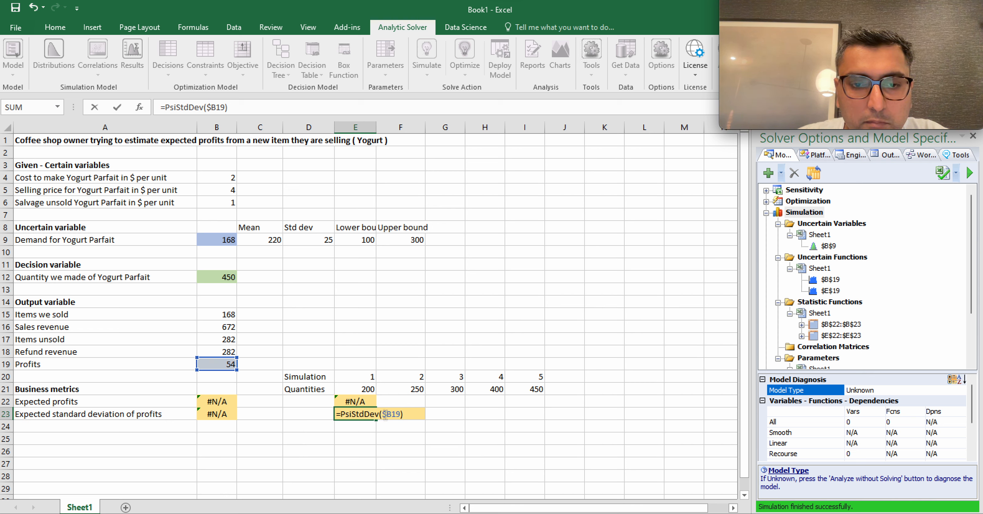
pyautogui.write('$19,')
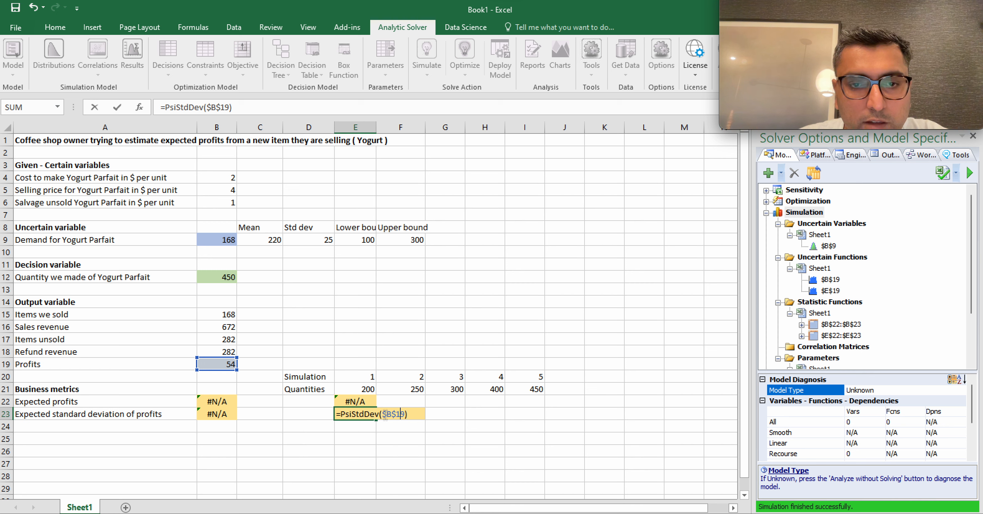
pyautogui.click(355, 378)
pyautogui.write(')')
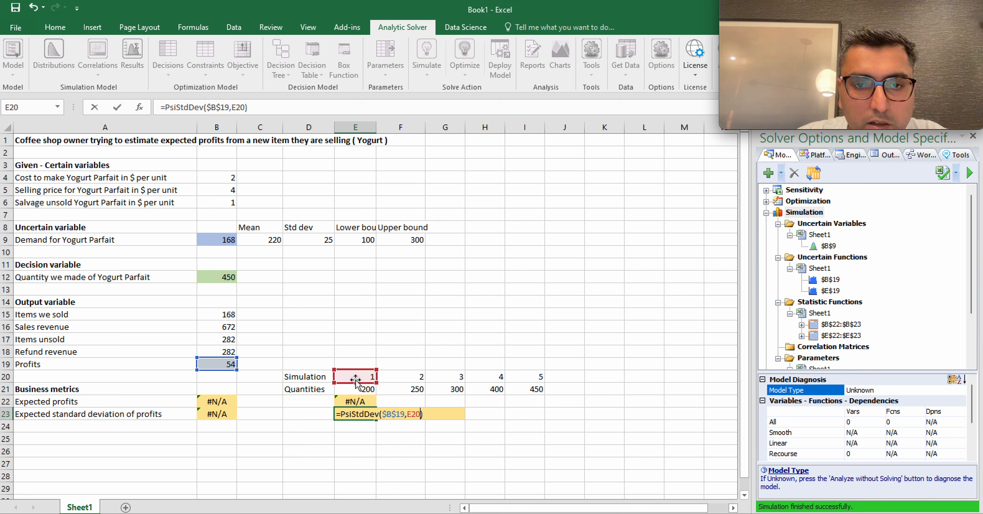
pyautogui.press('Return')
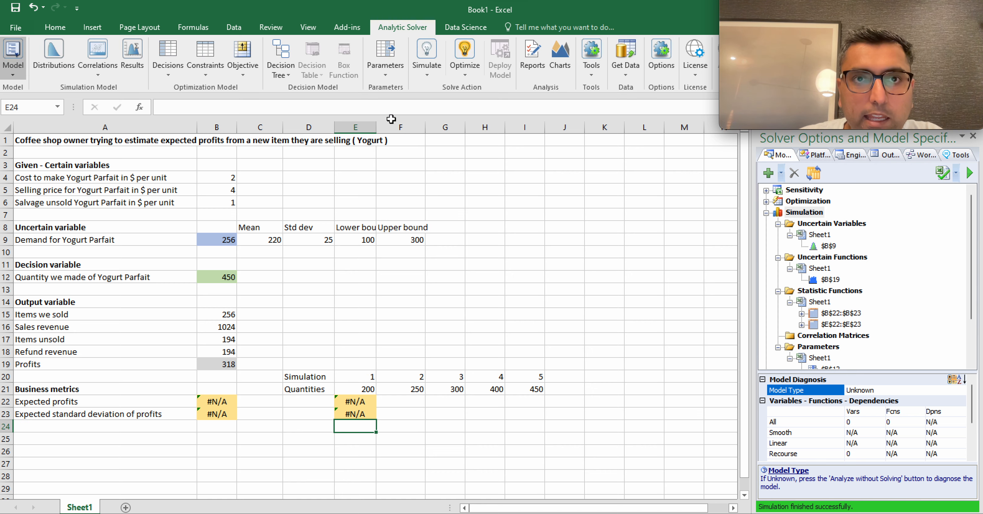
# Step: Run the simulation once, display the profit distribution for simulation 1, and save the results
pyautogui.click(425, 77)
pyautogui.click(427, 104)
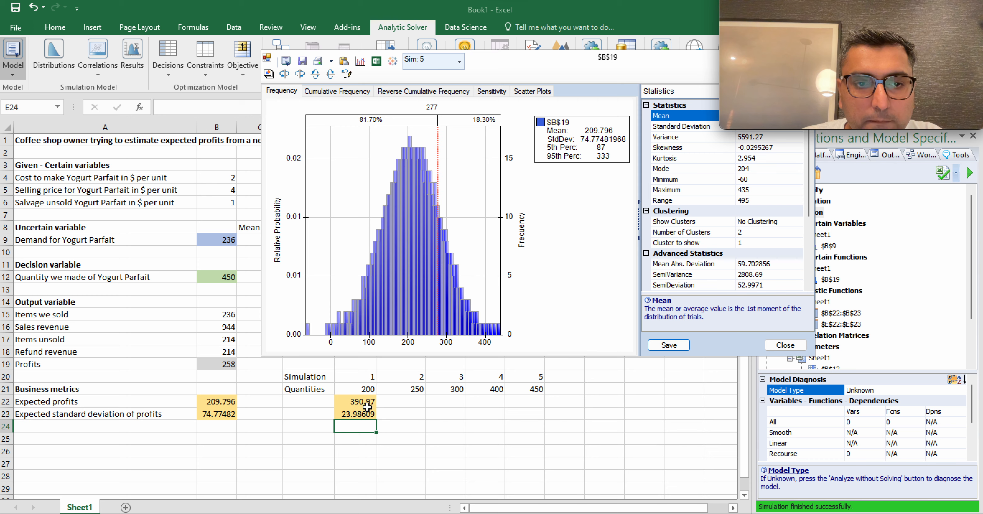
pyautogui.click(458, 62)
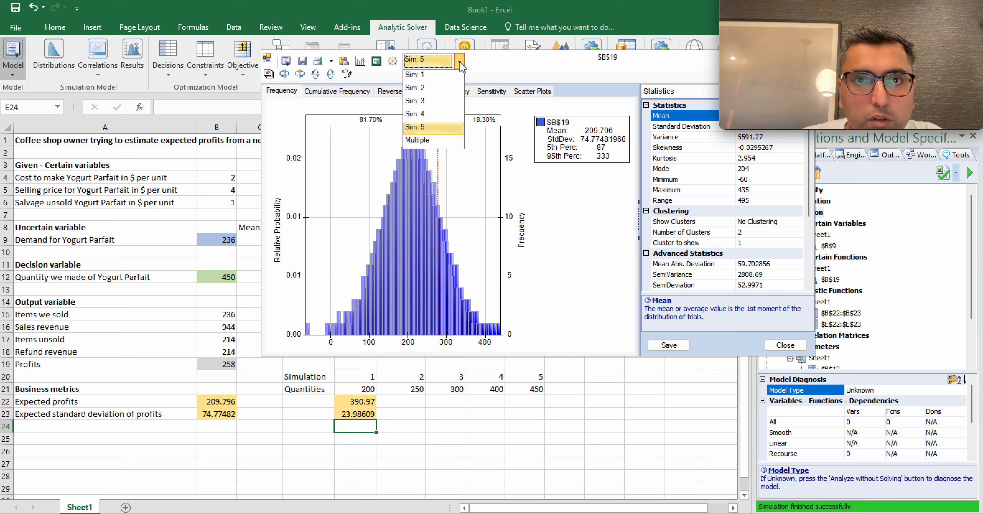
pyautogui.click(424, 74)
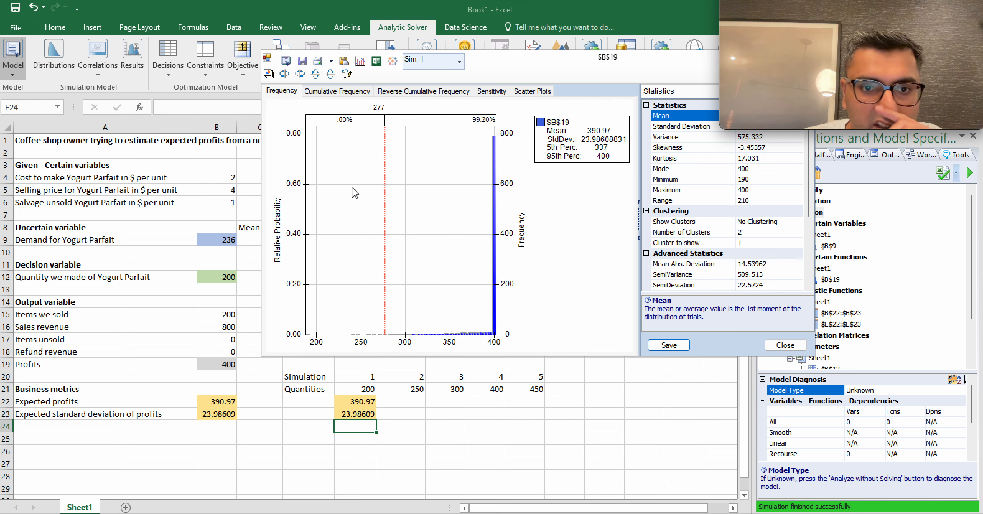
pyautogui.click(672, 348)
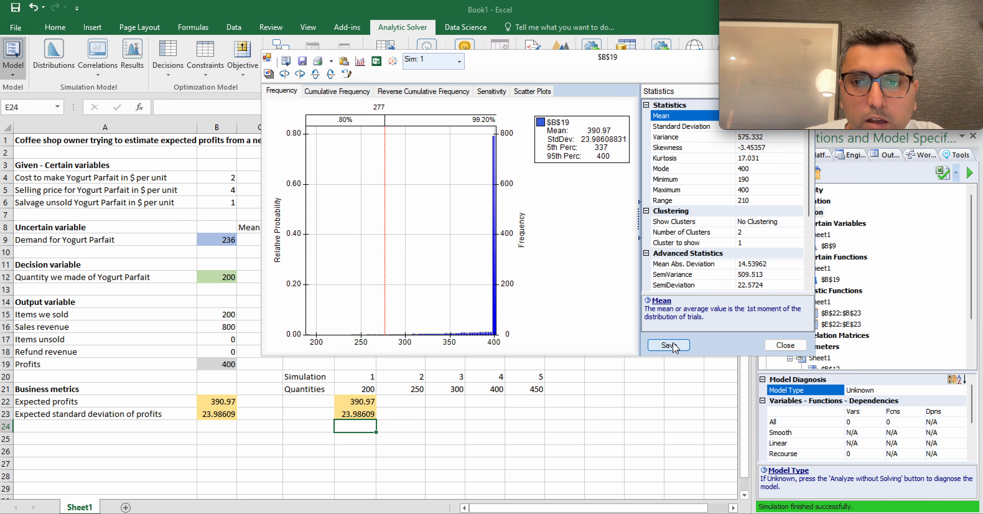
# Step: Copy the formulas in E22:E23 across to F22:I23 for simulations 2 through 5
pyautogui.click(356, 403)
pyautogui.hotkey('shift', 'Down')
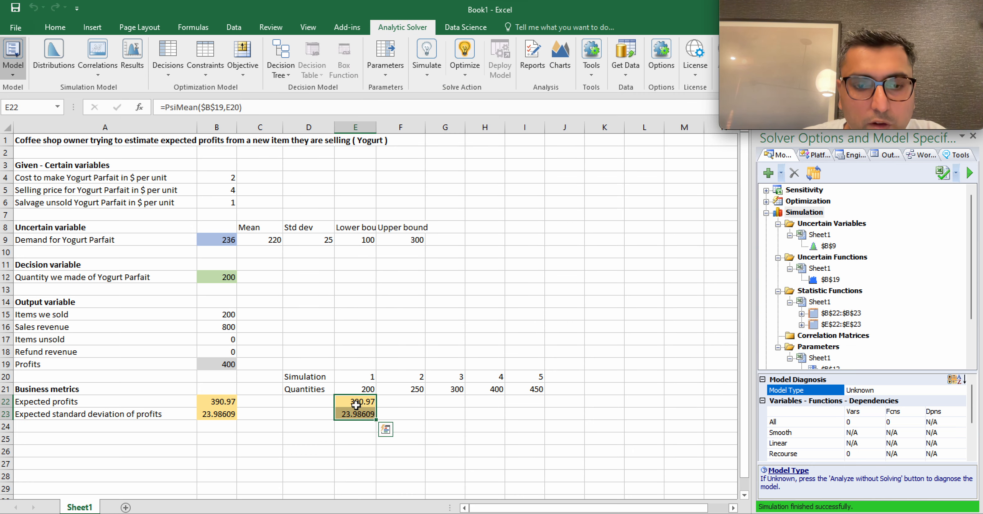
pyautogui.hotkey('ctrl', 'c')
pyautogui.press('Right')
pyautogui.hotkey('ctrl', 'v')
pyautogui.press('Right')
pyautogui.hotkey('ctrl', 'v')
pyautogui.press('Right')
pyautogui.hotkey('ctrl', 'v')
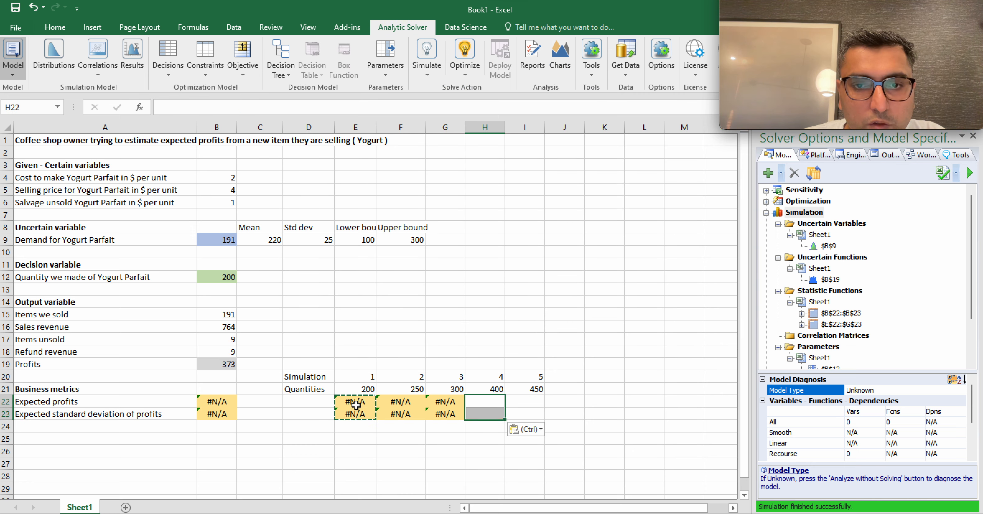
pyautogui.press('Right')
pyautogui.hotkey('ctrl', 'v')
pyautogui.press('Right')
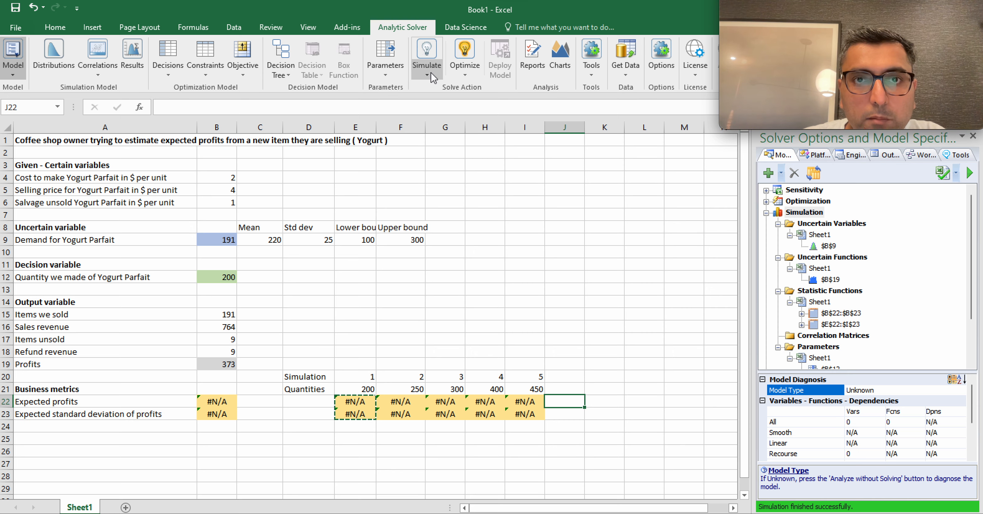
# Step: Rerun the simulation once to calculate the metrics for all five quantities, and save the results
pyautogui.click(427, 73)
pyautogui.click(437, 102)
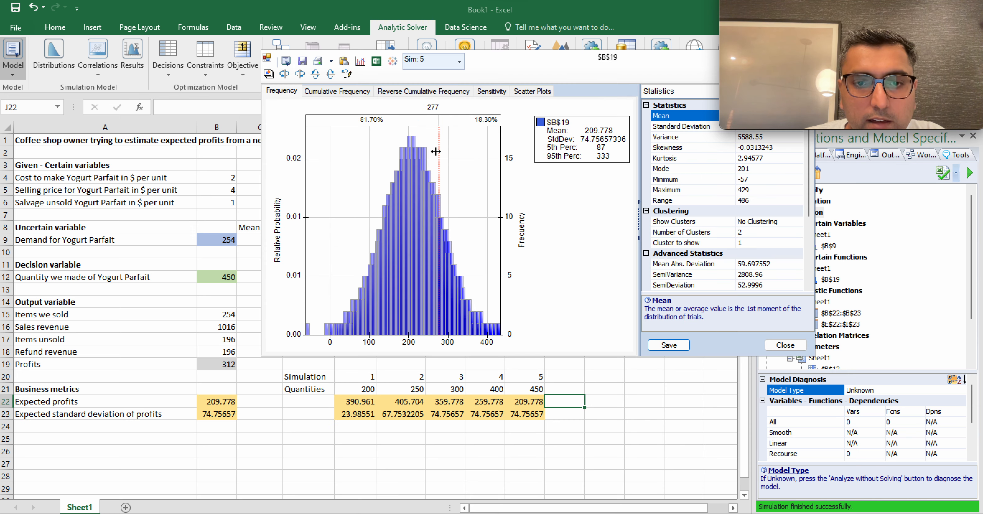
pyautogui.click(662, 343)
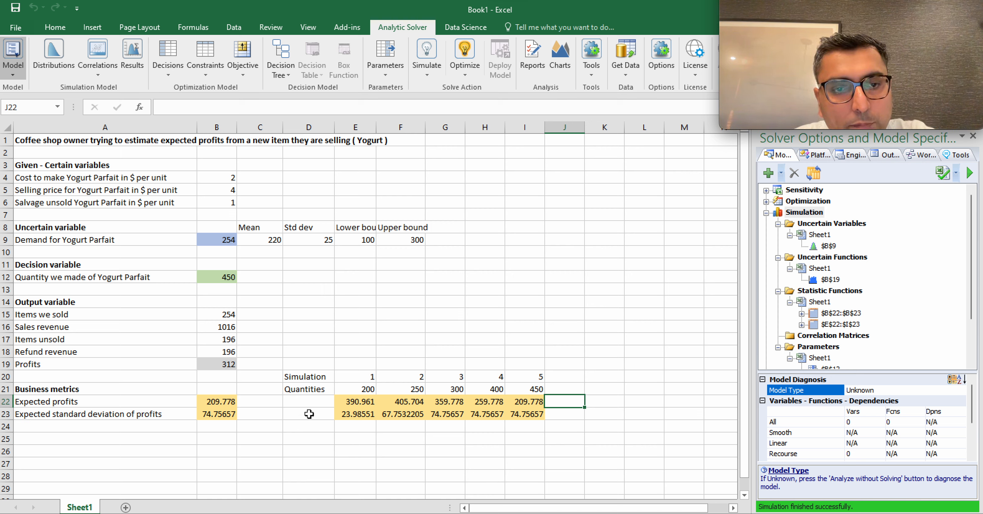
# Step: Examine the expected profits and standard deviations for all five quantities, and inspect the references in the E22 formula
pyautogui.click(367, 401)
pyautogui.press('Right')
pyautogui.press('Right')
pyautogui.press('Right')
pyautogui.press('Right')
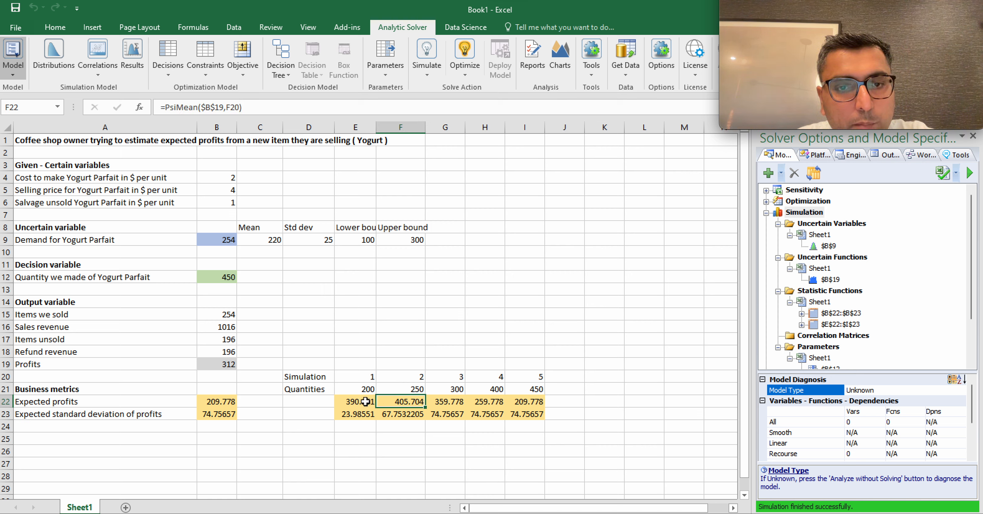
pyautogui.press('Left')
pyautogui.press('Left')
pyautogui.press('Left')
pyautogui.press('Left')
pyautogui.press('Down')
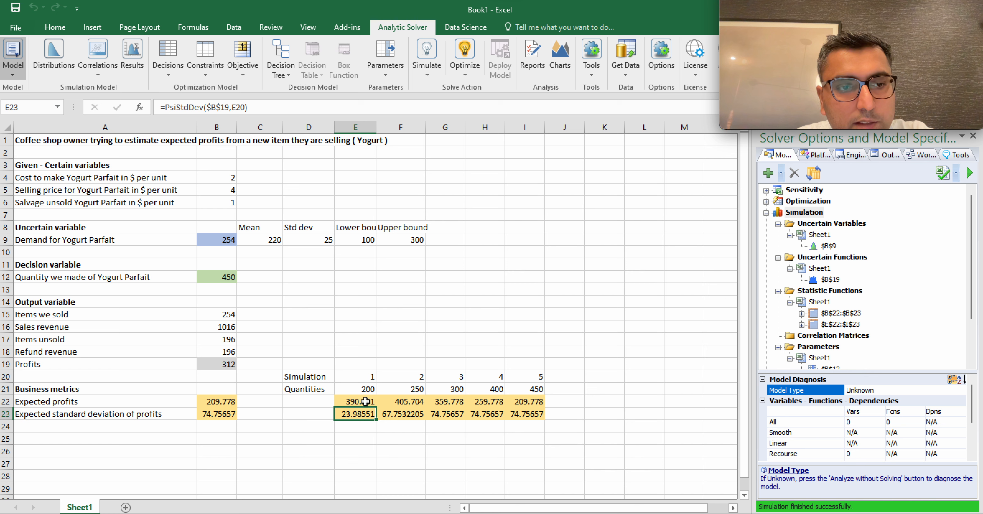
pyautogui.press('Right')
pyautogui.press('Right')
pyautogui.press('Right')
pyautogui.press('Right')
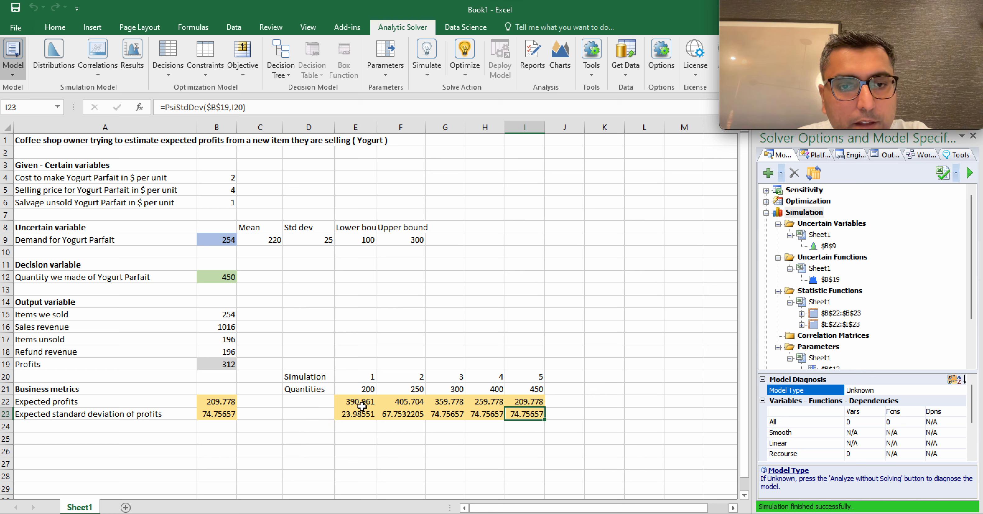
pyautogui.click(360, 402)
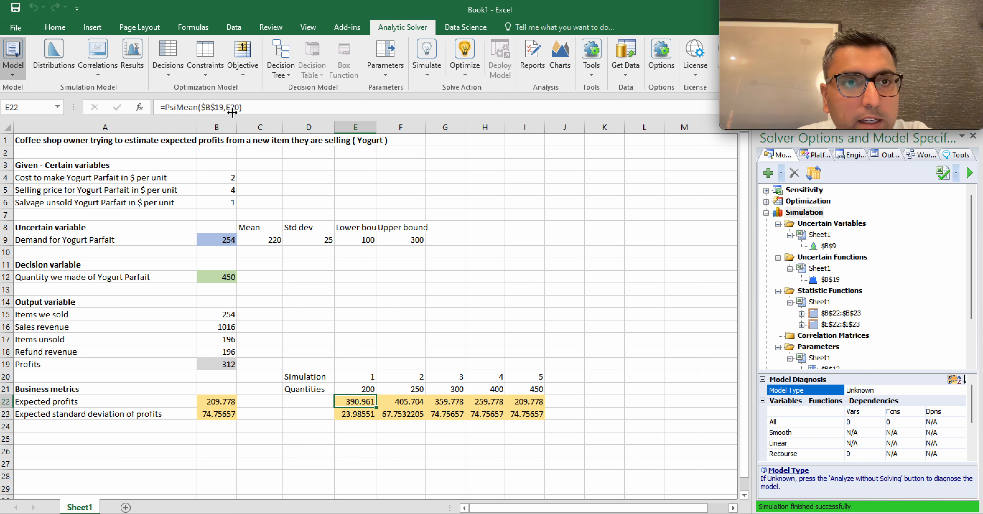
pyautogui.click(249, 107)
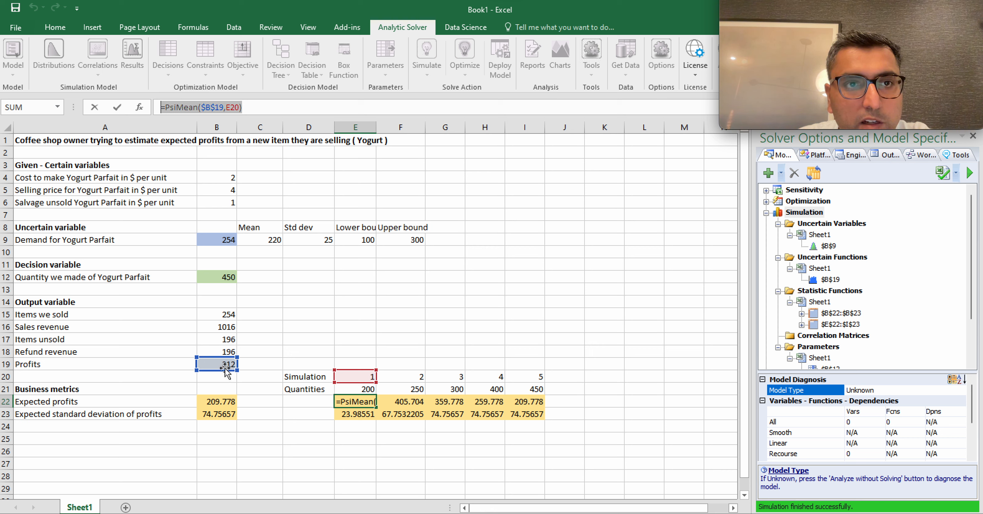
pyautogui.hotkey('ctrl', 'Return')
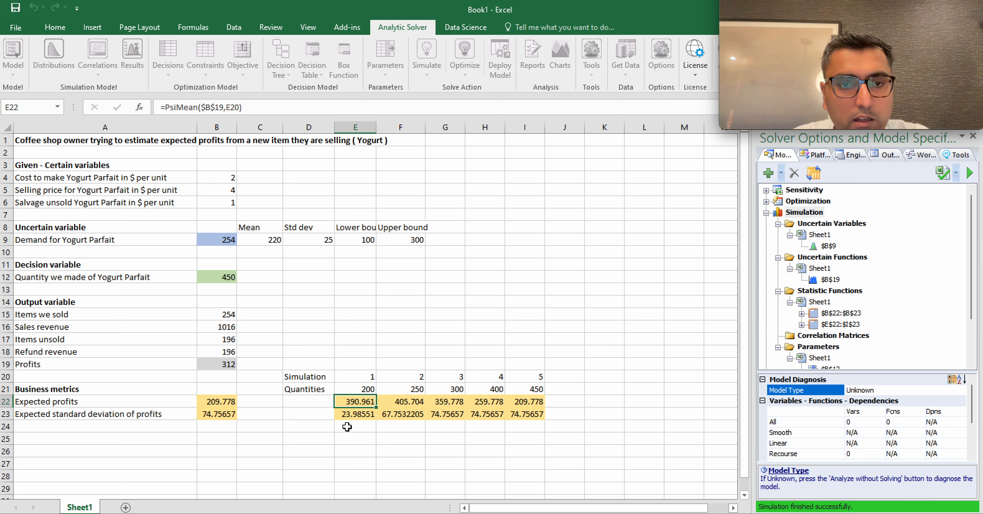
# Step: Label cell A24 "Probability of loss" as a new business metric
pyautogui.click(159, 431)
pyautogui.write('Prof')
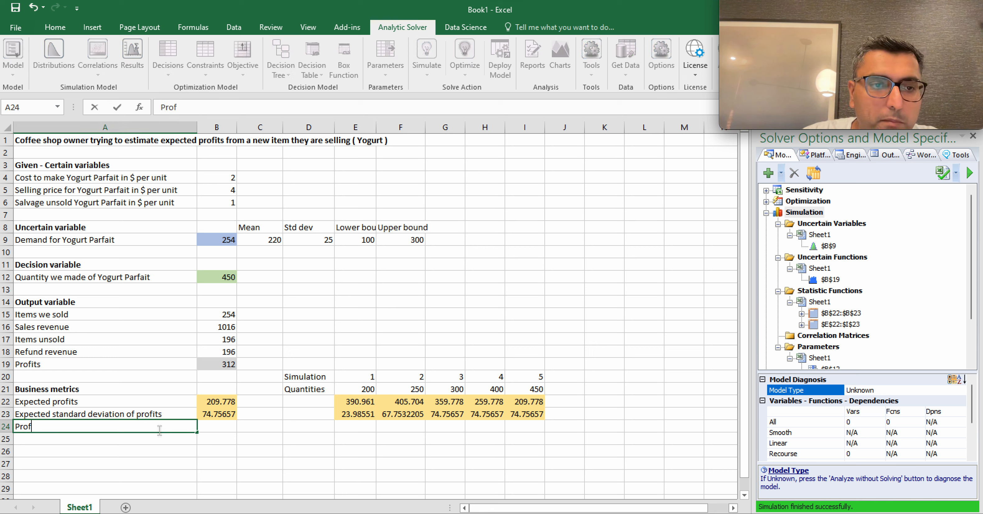
pyautogui.press('BackSpace')
pyautogui.write('babilit')
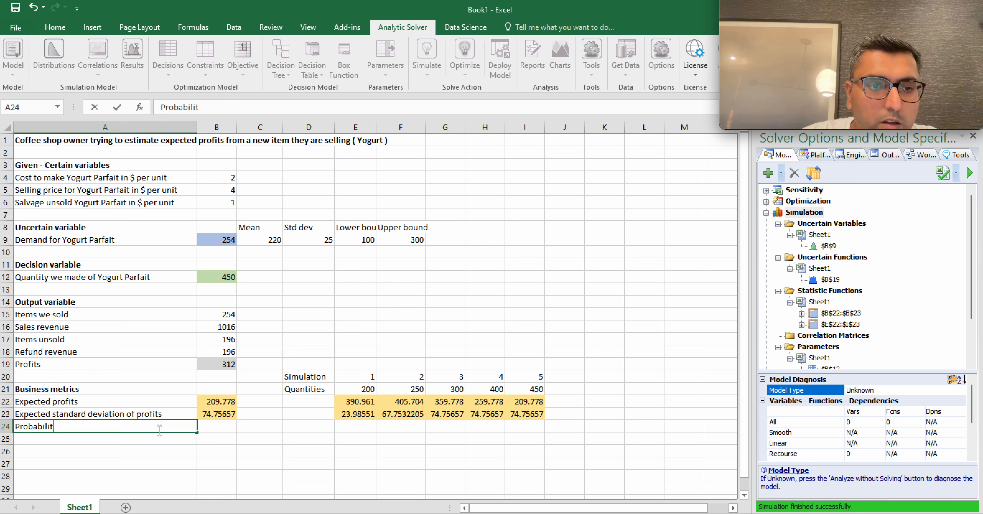
pyautogui.write('y of loss')
pyautogui.press('Tab')
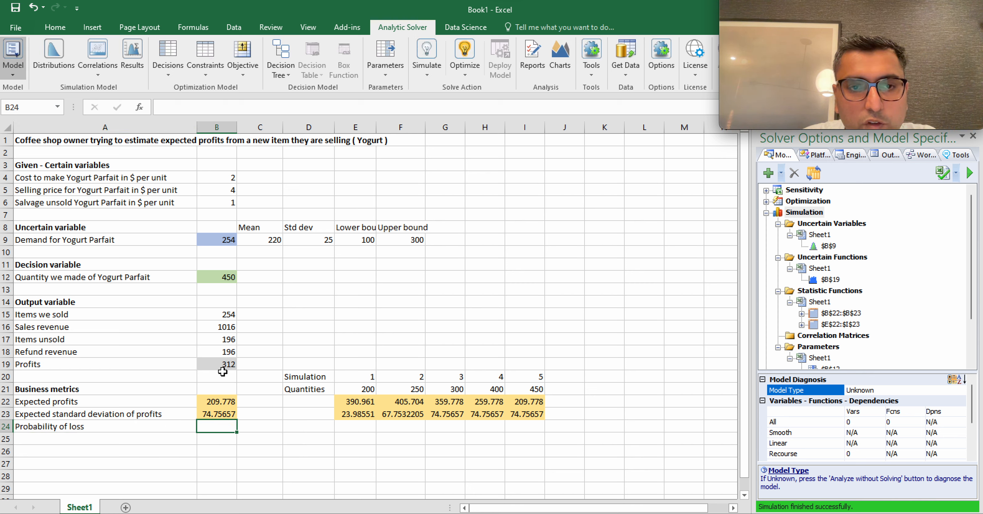
# Step: Insert the Target range function from the simulation results into B24
pyautogui.click(139, 54)
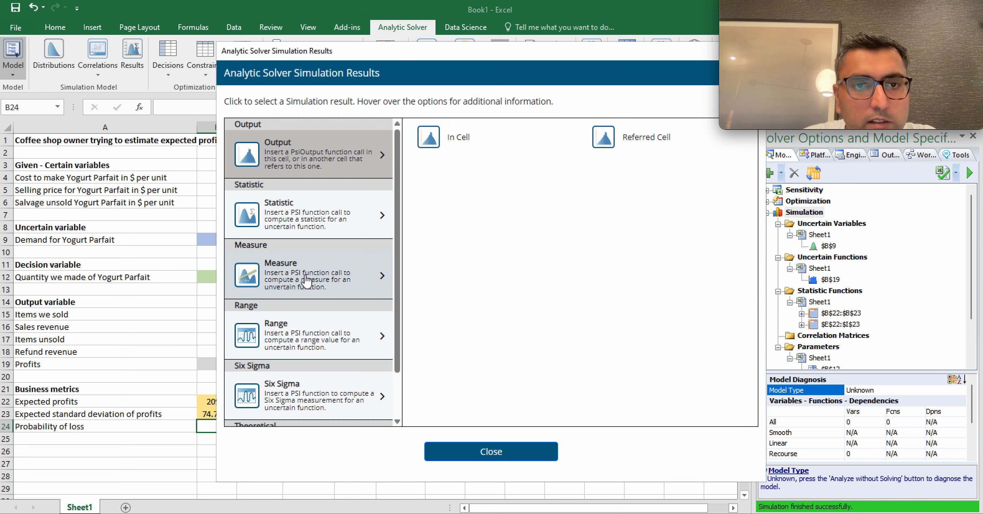
pyautogui.moveTo(314, 328)
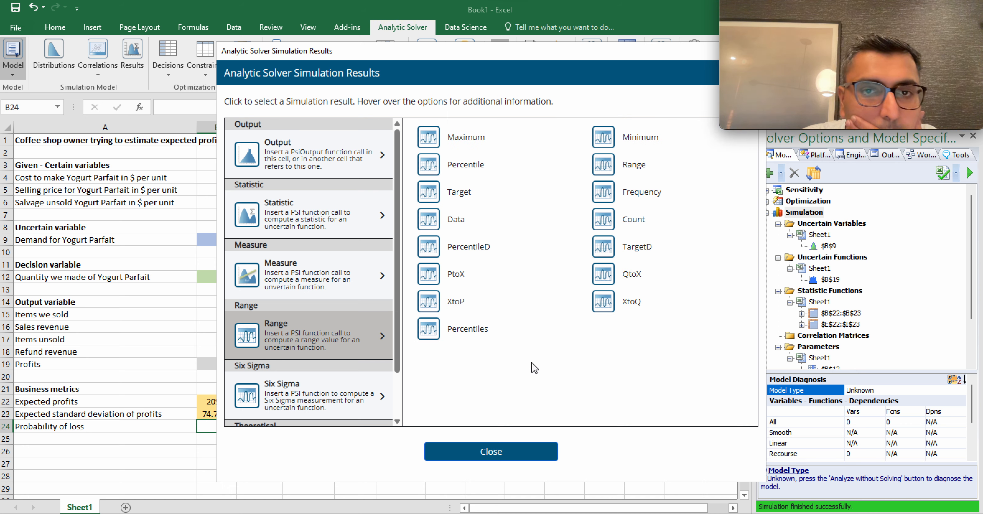
pyautogui.click(490, 204)
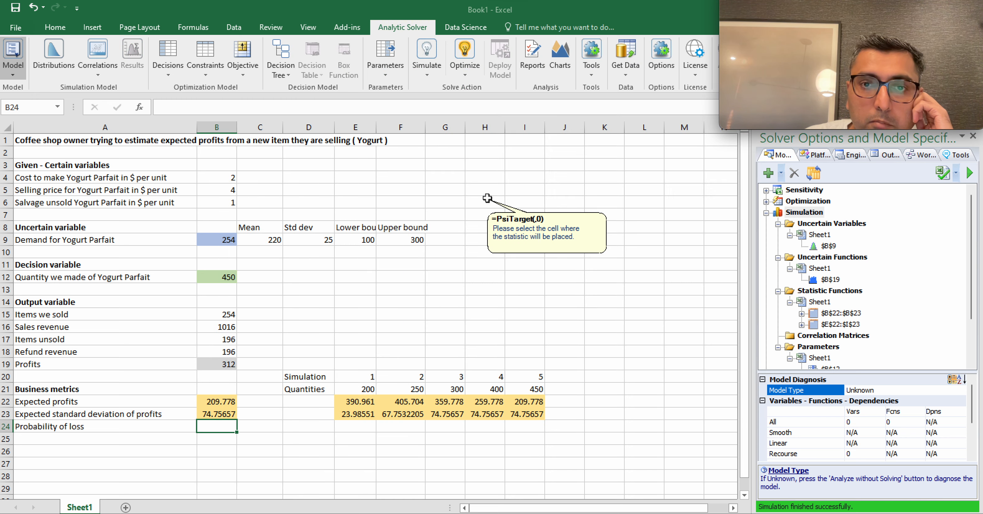
pyautogui.click(222, 429)
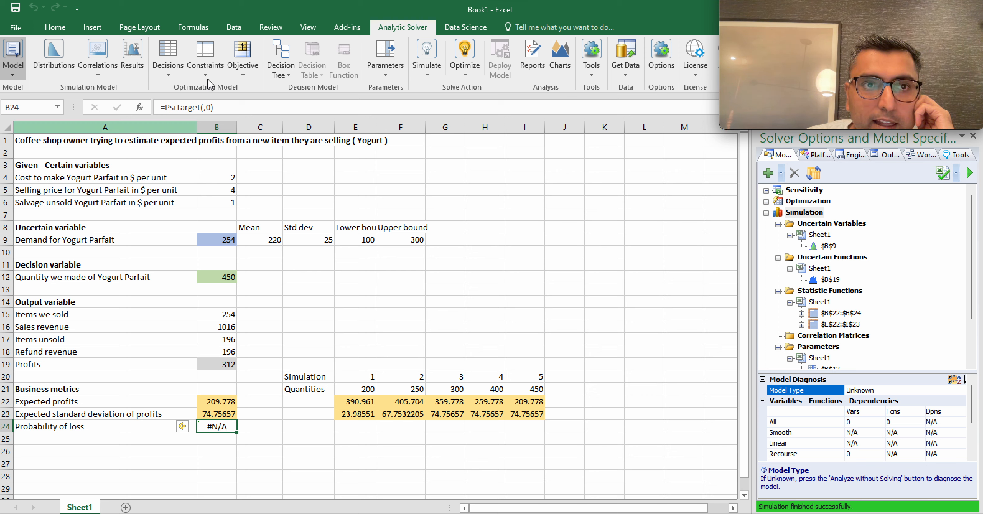
# Step: Complete the B24 formula as =PsiTarget(B19,-0.0001) so it evaluates the probability of negative profits
pyautogui.press('F2')
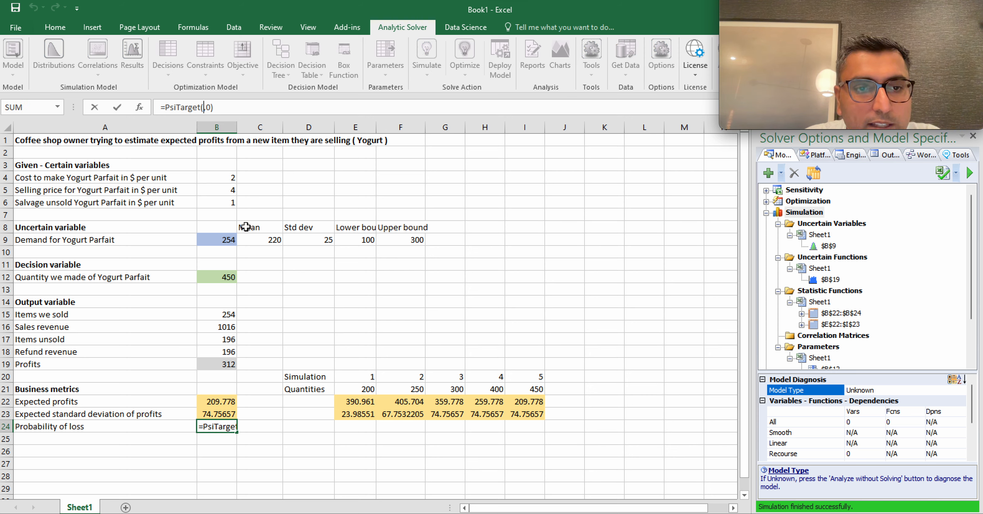
pyautogui.write('B19')
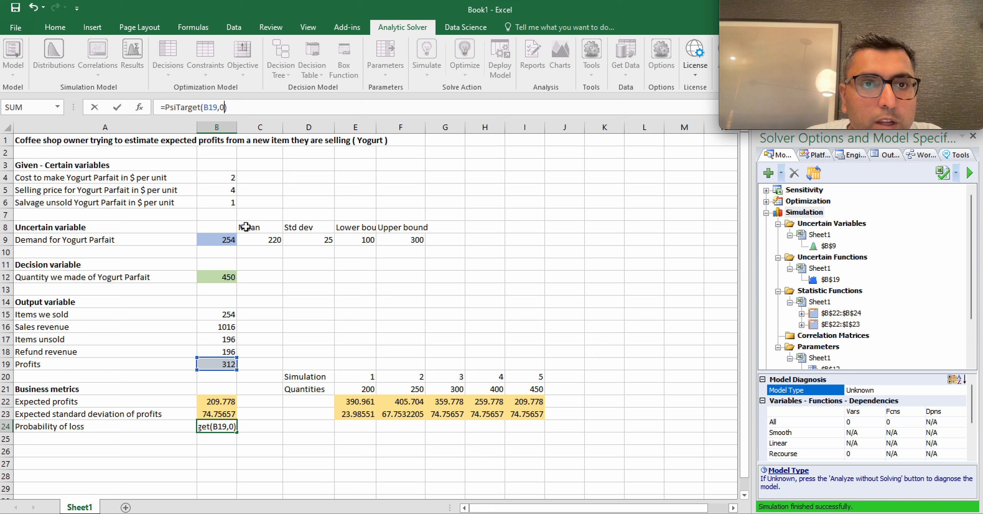
pyautogui.press('BackSpace')
pyautogui.write('-0.0')
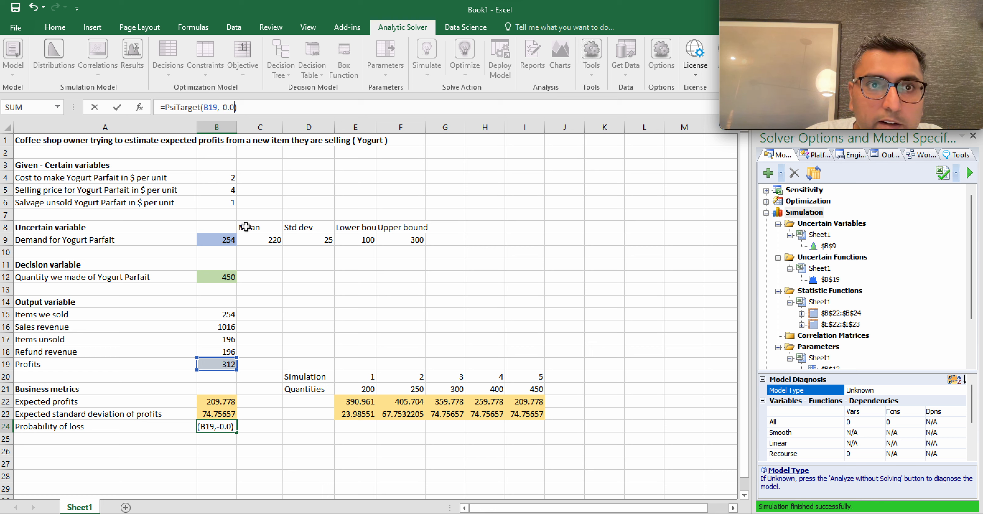
pyautogui.write('001')
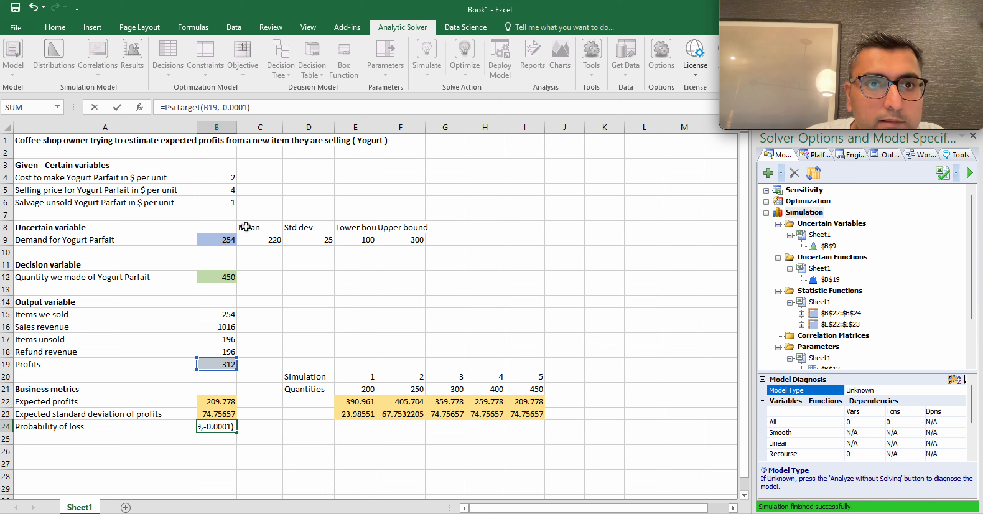
pyautogui.press('Return')
pyautogui.click(231, 428)
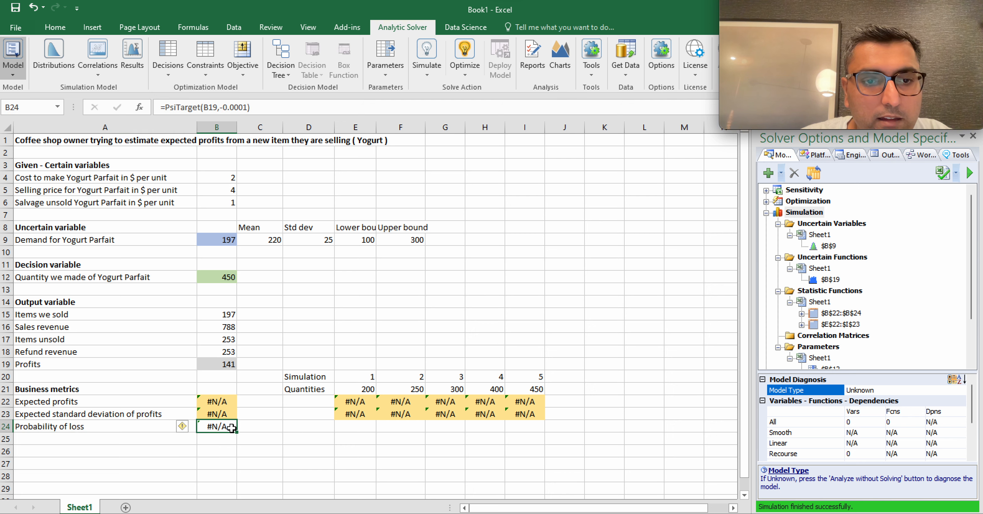
# Step: Run the simulation once to calculate the probability of loss, and save the results
pyautogui.click(423, 74)
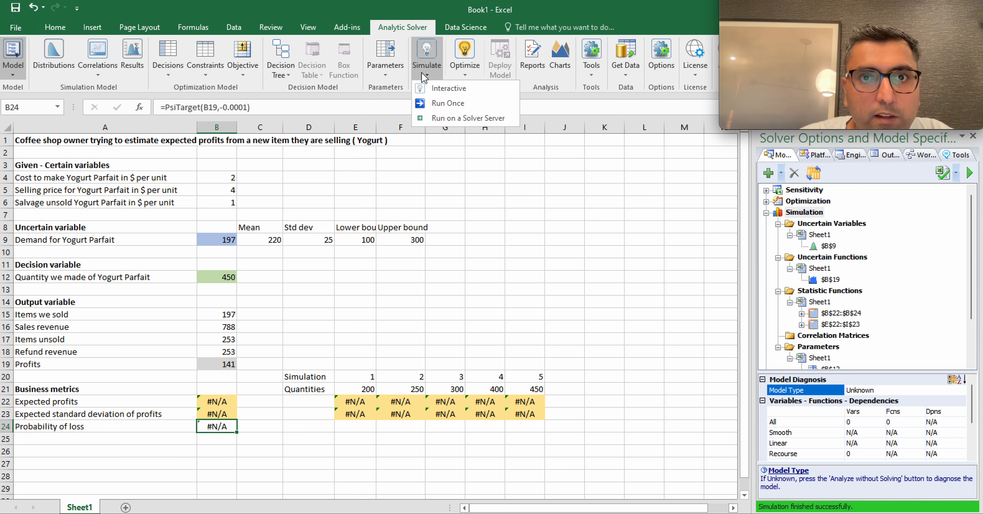
pyautogui.click(429, 103)
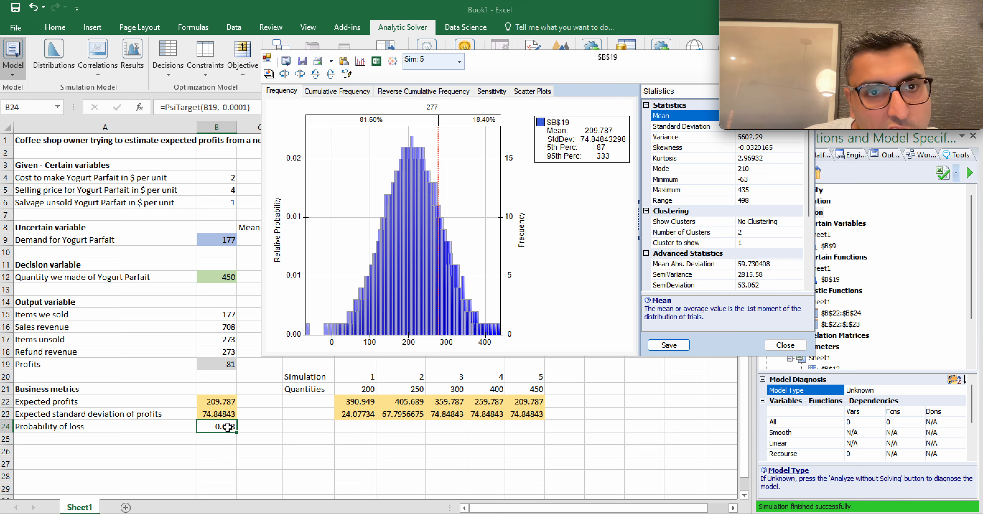
pyautogui.click(677, 345)
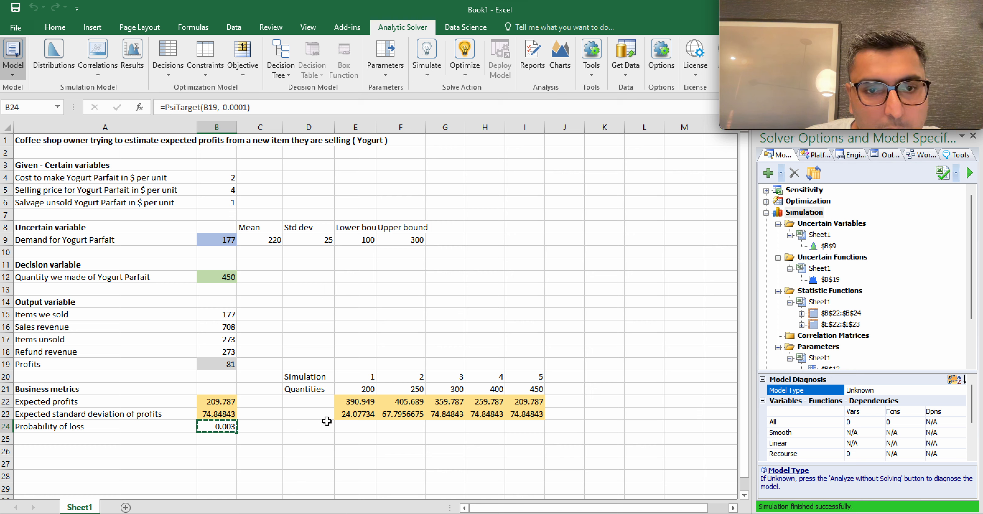
# Step: Copy the probability of loss formula from B24 into E24
pyautogui.click(346, 426)
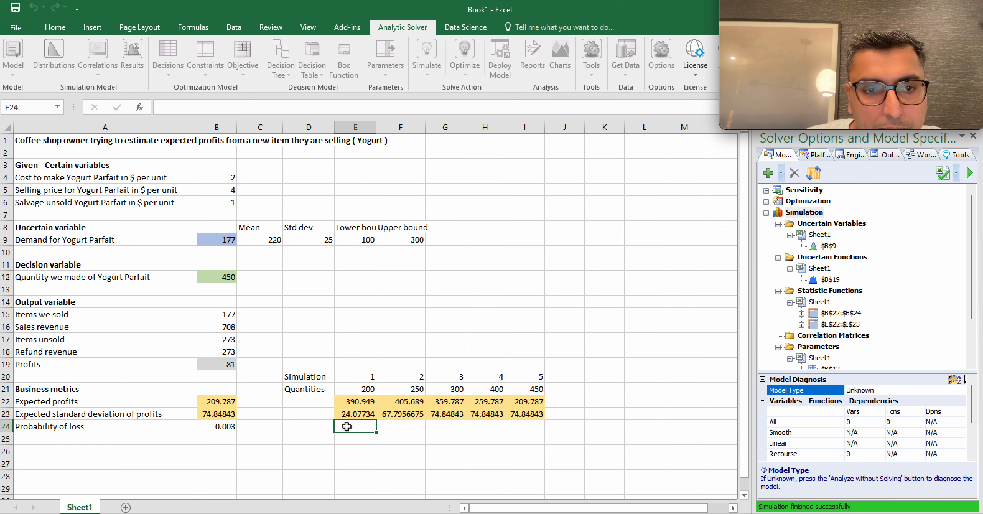
pyautogui.click(224, 425)
pyautogui.hotkey('ctrl', 'c')
pyautogui.click(355, 427)
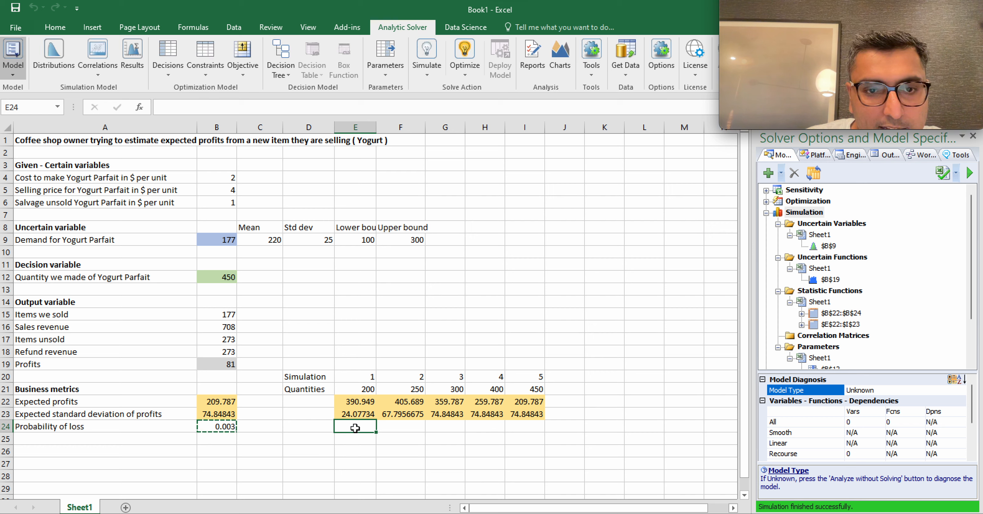
pyautogui.hotkey('ctrl', 'v')
# Step: Change the E24 formula to =PsiTarget($B$19,-0.0001,E20), with an absolute profit reference and the simulation number from E20
pyautogui.doubleClick(358, 427)
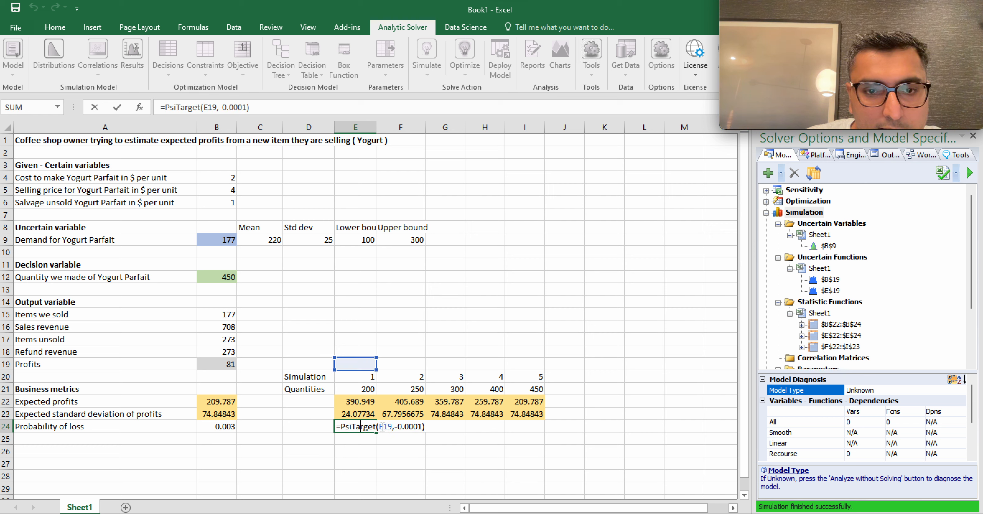
pyautogui.write('B')
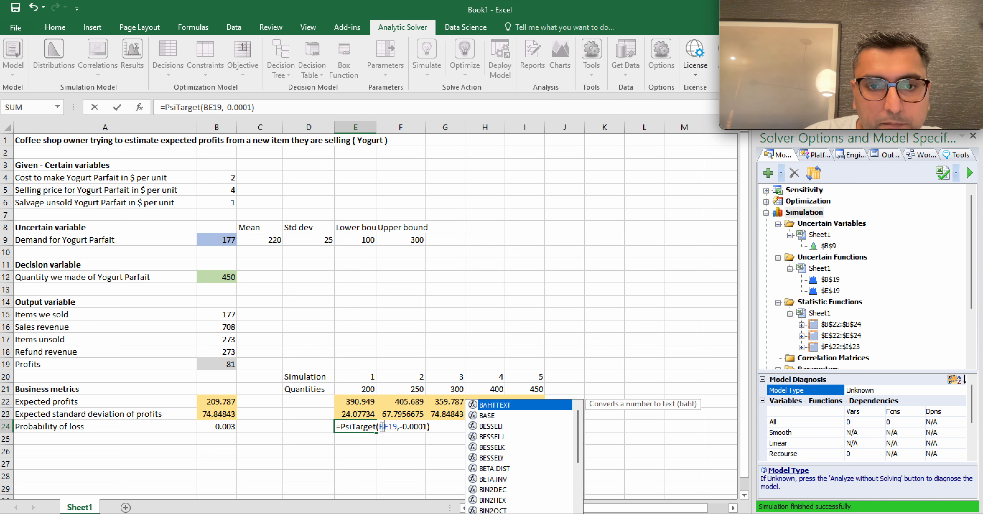
pyautogui.press('BackSpace')
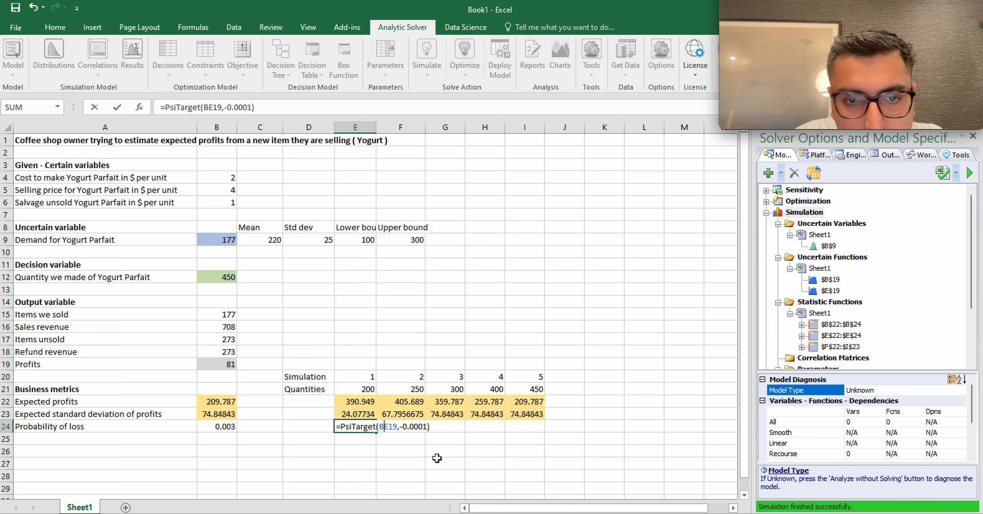
pyautogui.write('$B')
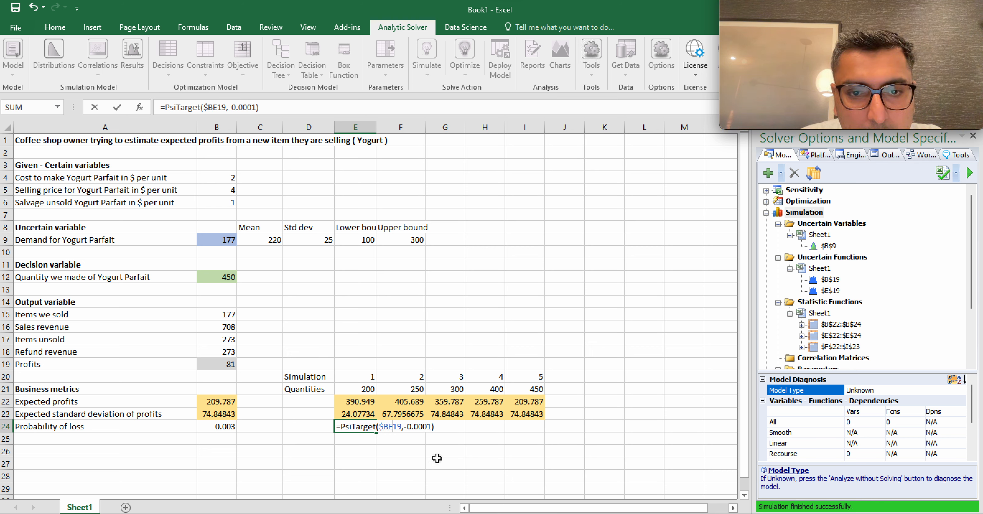
pyautogui.press('Delete')
pyautogui.write('$')
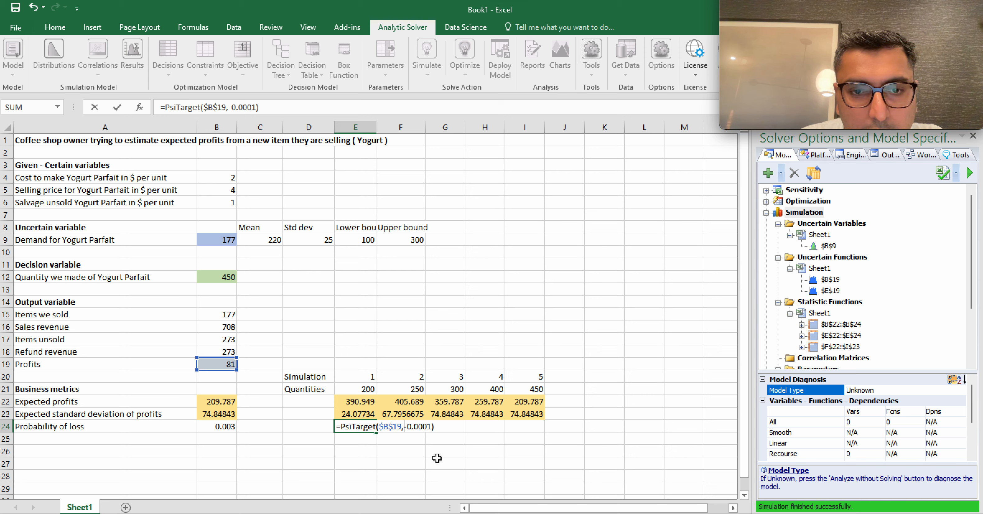
pyautogui.write(',')
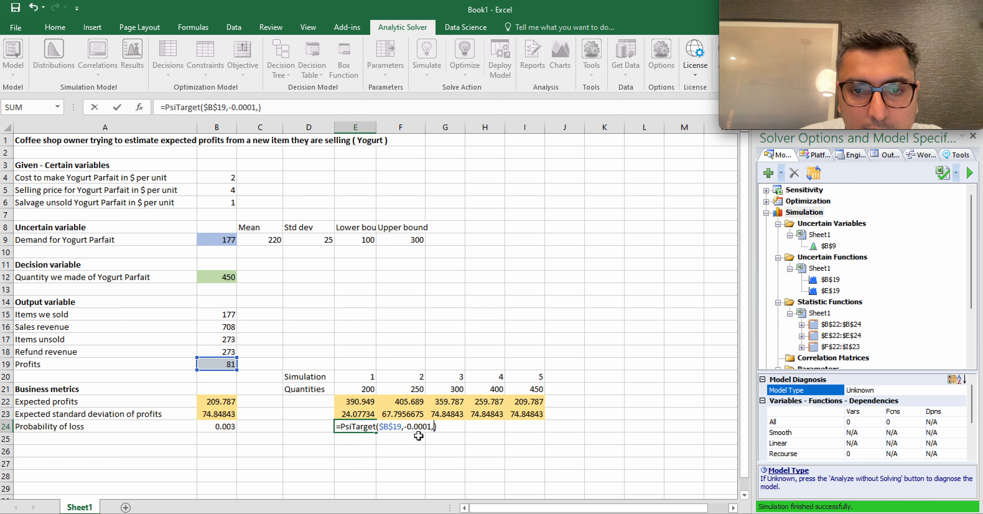
pyautogui.click(363, 376)
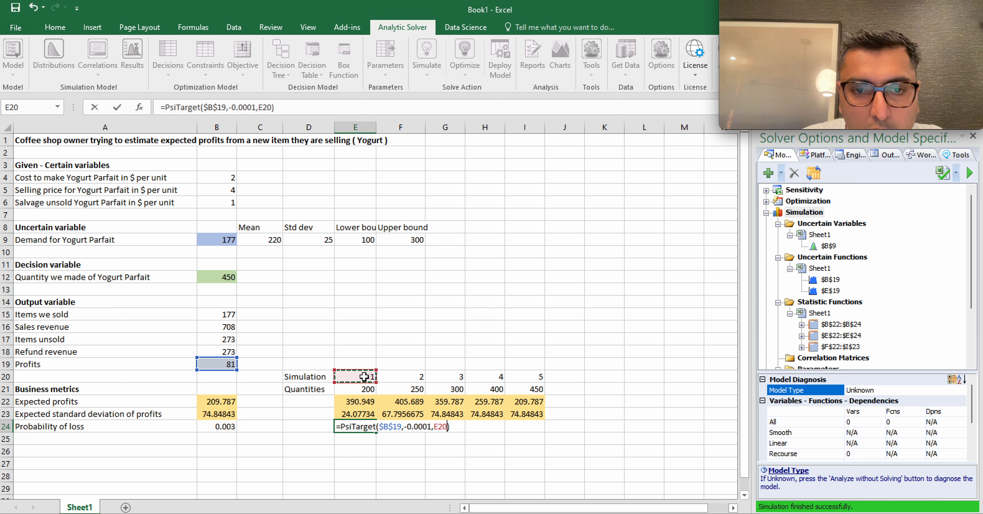
pyautogui.press('Return')
# Step: Fill the E24 formula across to F24:I24, rerun the simulation once and save the results
pyautogui.click(367, 428)
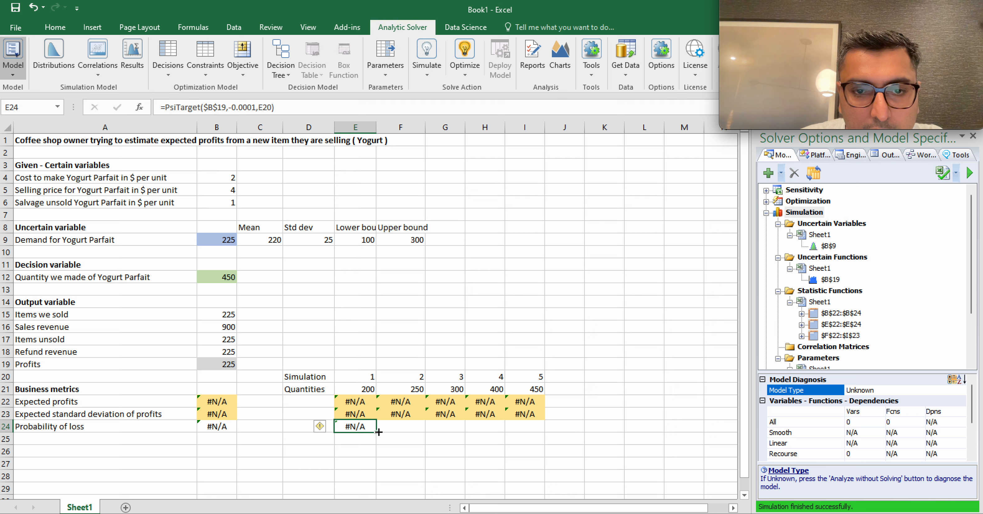
pyautogui.moveTo(377, 433); pyautogui.dragTo(527, 432)
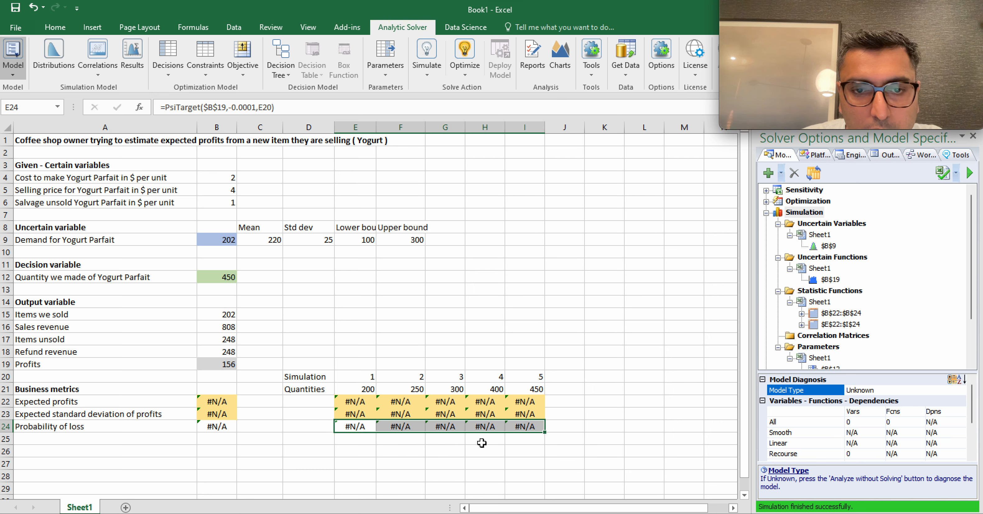
pyautogui.click(427, 71)
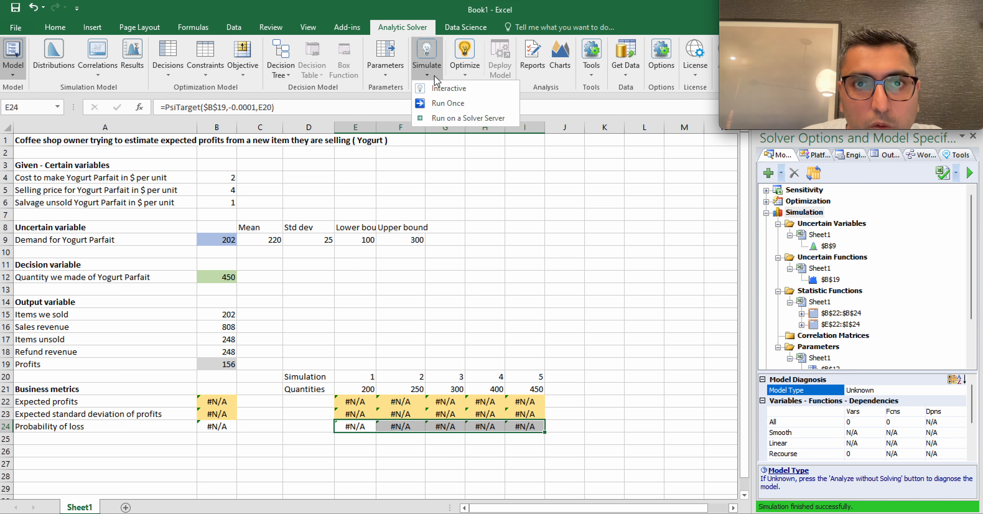
pyautogui.click(432, 100)
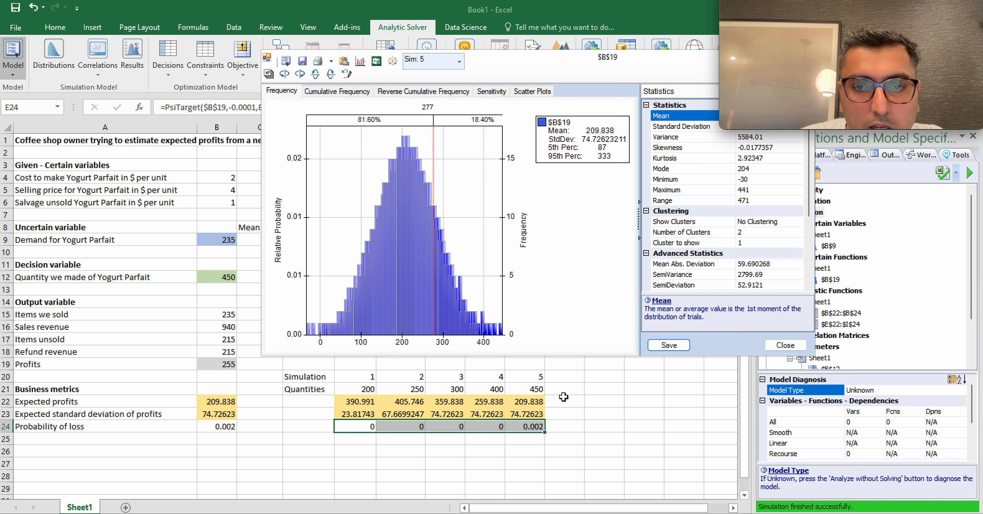
pyautogui.click(667, 344)
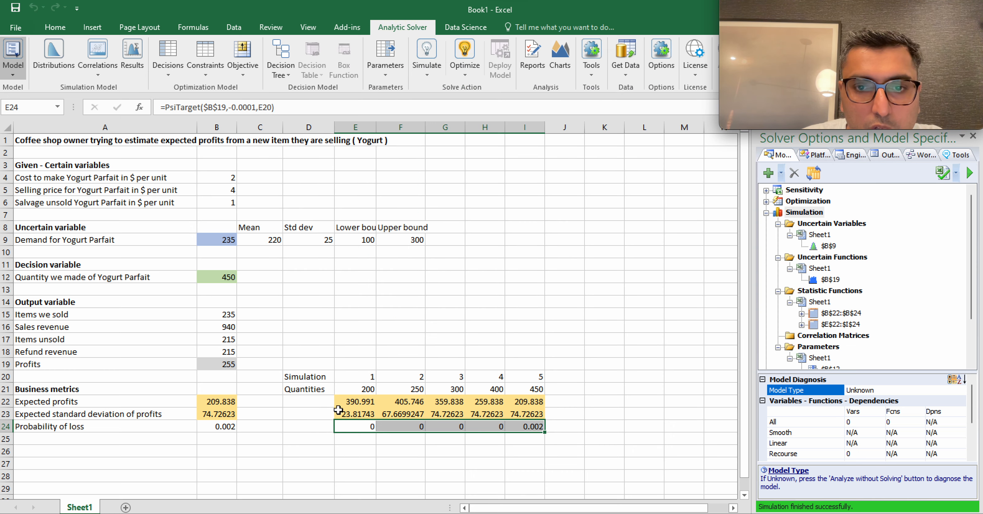
# Step: Format the probabilities of loss in E24:I24 to show five decimal places
pyautogui.click(369, 428)
pyautogui.hotkey('shift', 'Right')
pyautogui.hotkey('shift', 'Right')
pyautogui.hotkey('shift', 'Right')
pyautogui.hotkey('shift', 'Right')
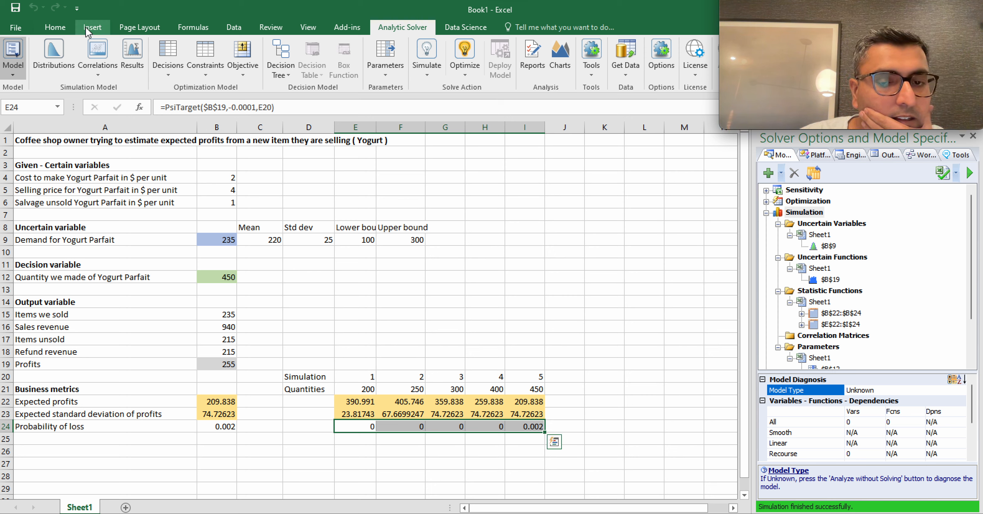
pyautogui.click(61, 26)
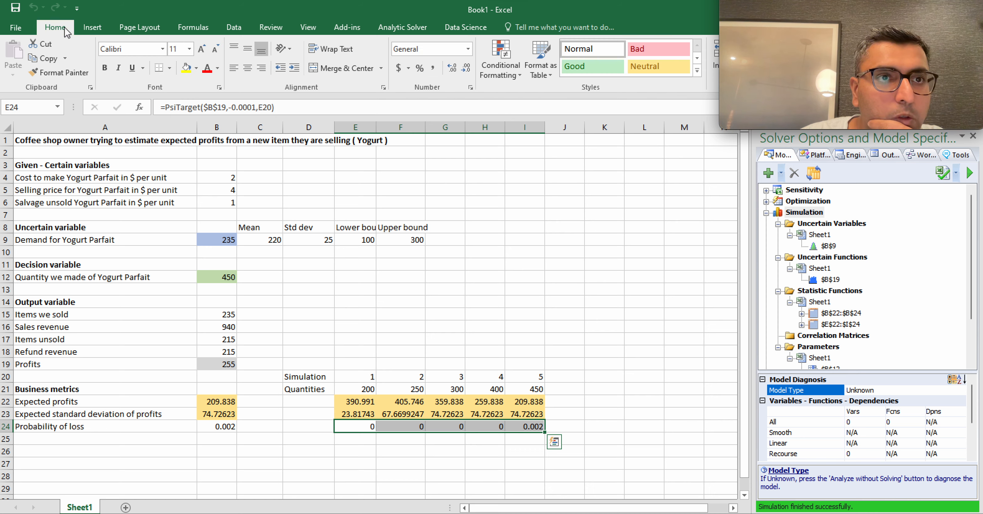
pyautogui.click(455, 73)
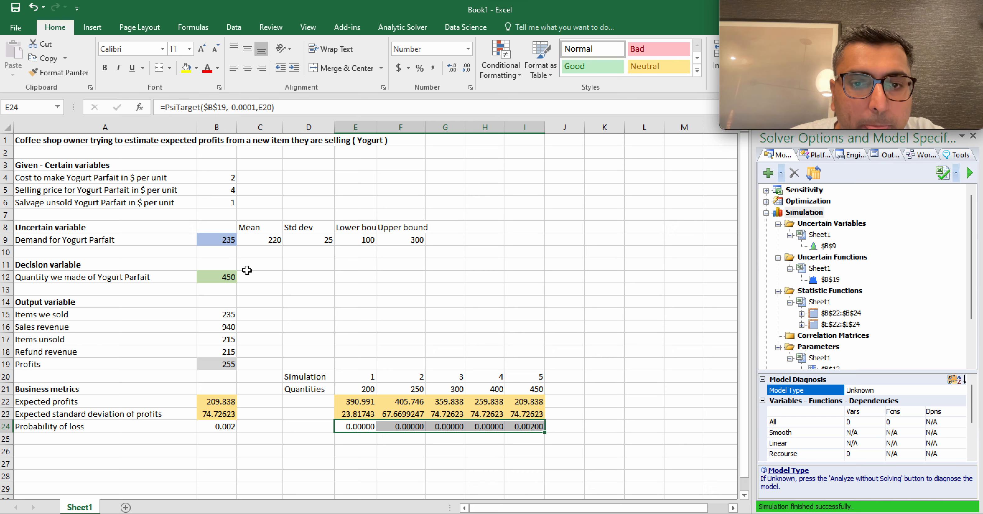
# Step: Apply the 40% - Accent4 cell style to the probability of loss values in B24 and E24:I24
pyautogui.click(229, 430)
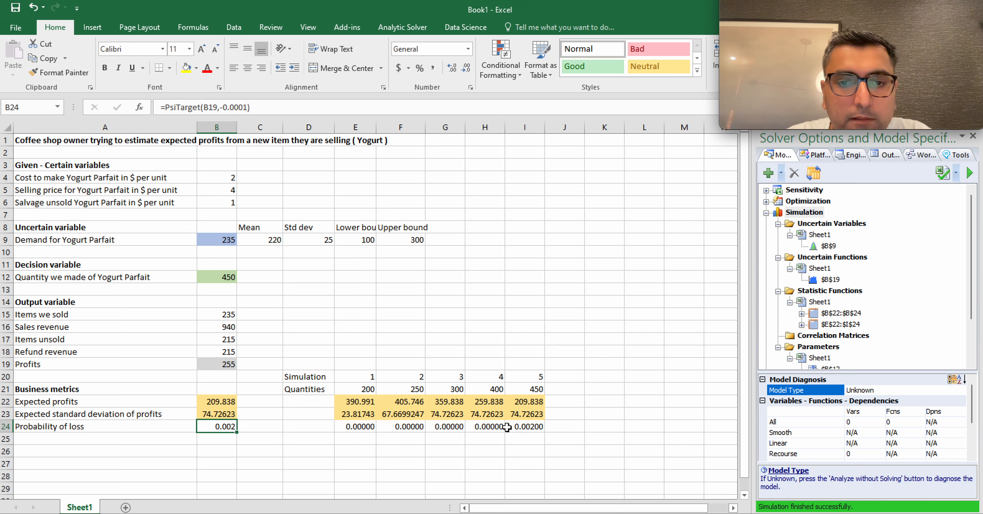
pyautogui.click(697, 71)
pyautogui.click(767, 191)
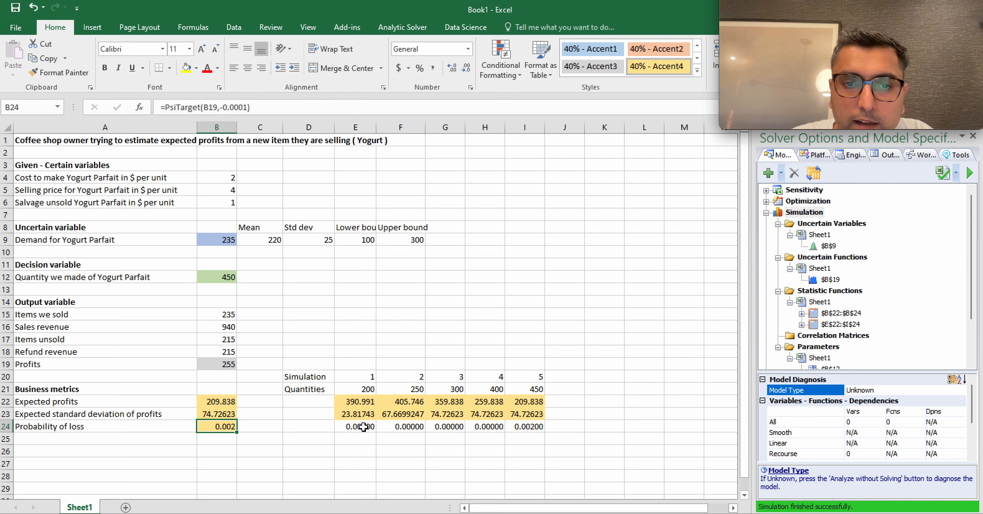
pyautogui.moveTo(362, 427); pyautogui.dragTo(529, 427)
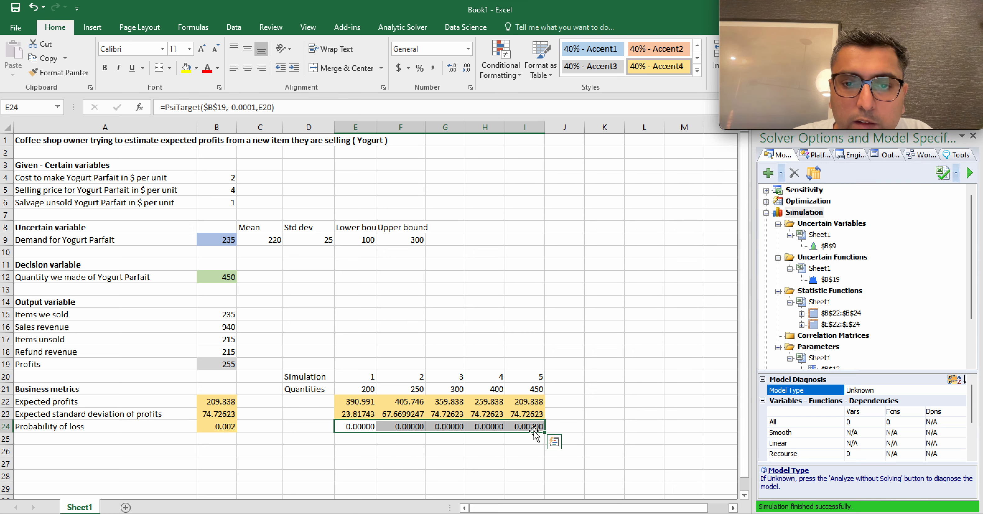
pyautogui.click(697, 71)
pyautogui.click(797, 191)
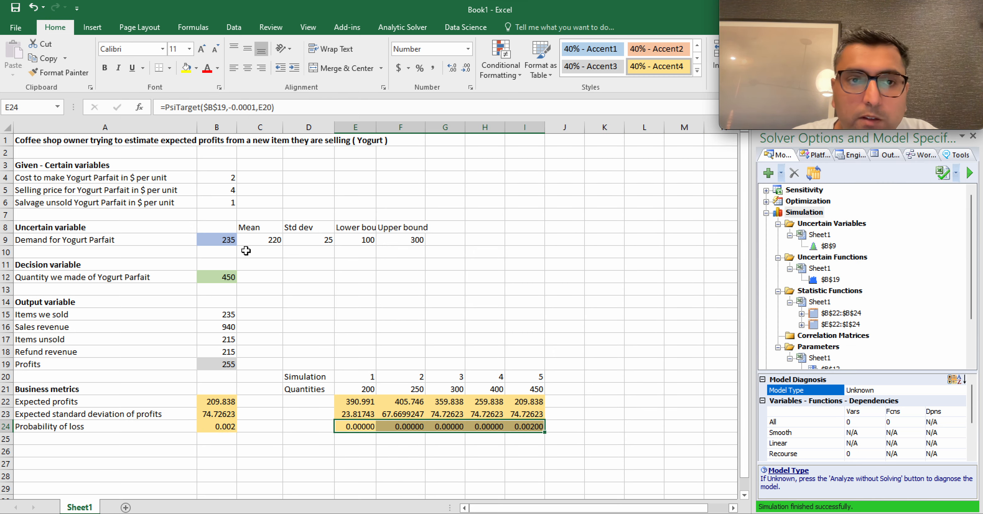
pyautogui.click(218, 241)
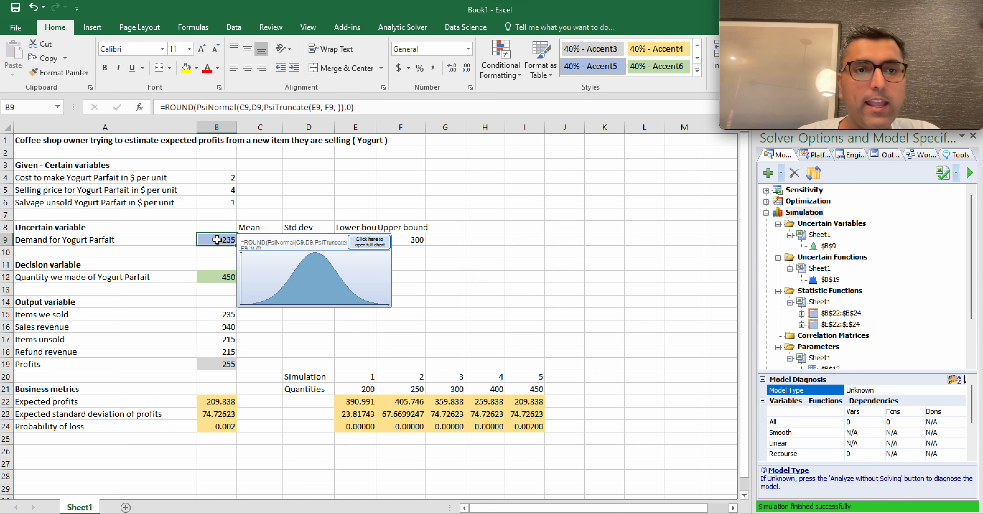
pyautogui.click(221, 279)
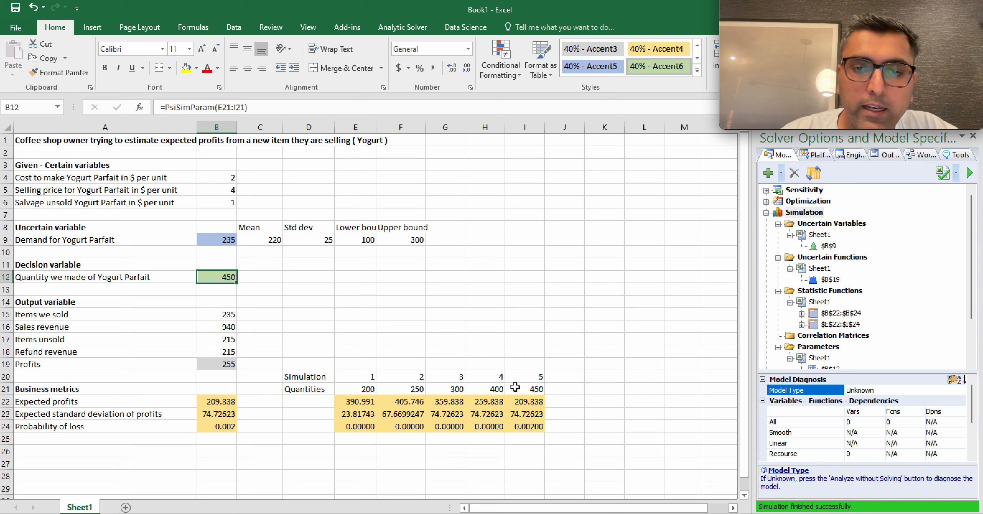
pyautogui.moveTo(526, 389); pyautogui.dragTo(526, 428)
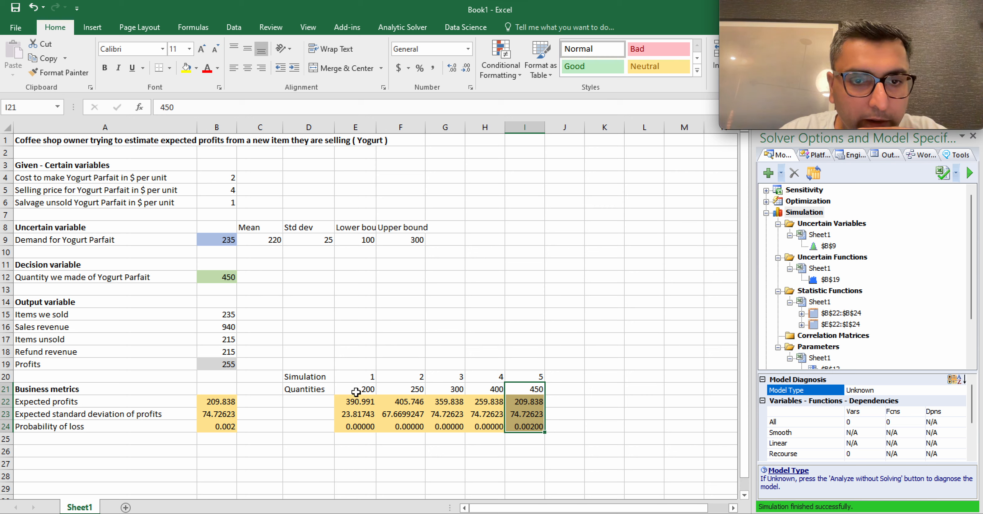
pyautogui.moveTo(364, 394); pyautogui.dragTo(484, 426)
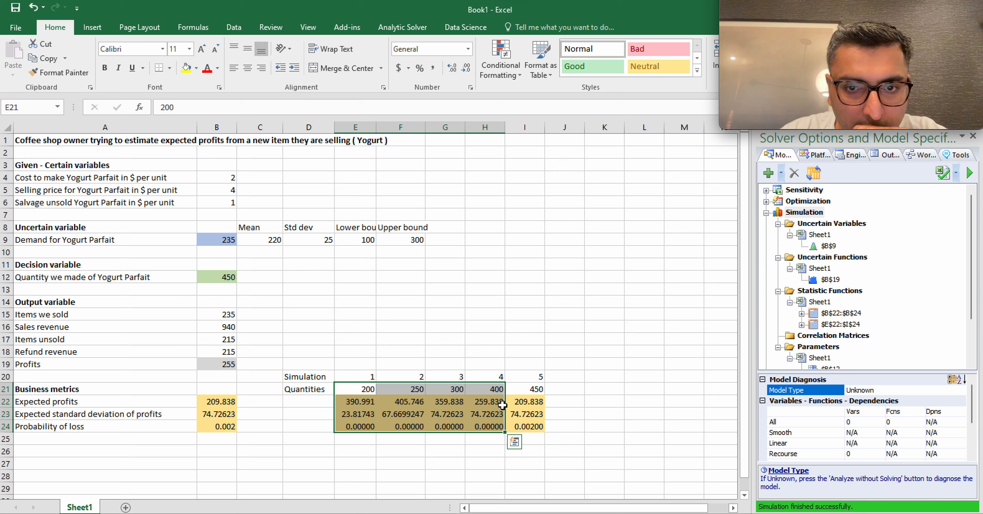
# Step: Set the fifth production quantity in I21 to 500, rerun the simulation once and save the results
pyautogui.click(537, 392)
pyautogui.write('500')
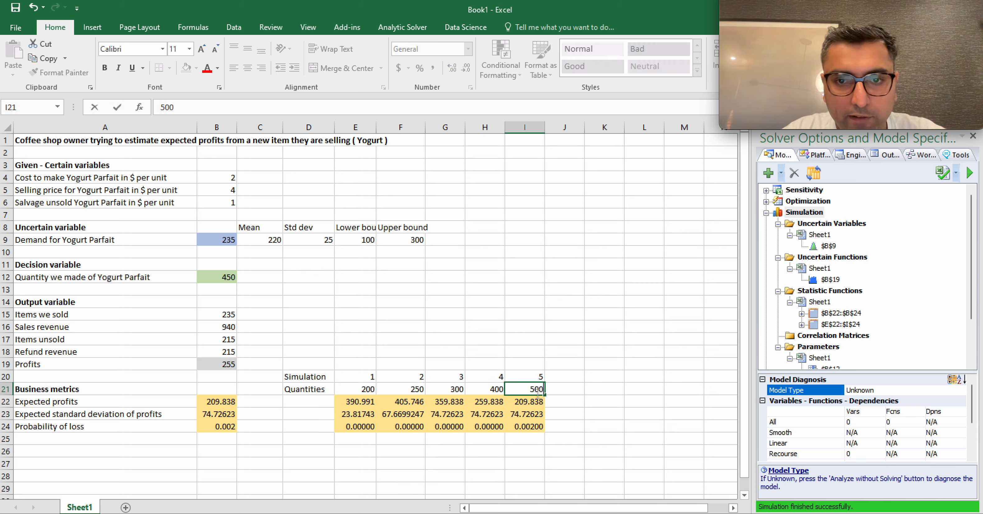
pyautogui.press('Return')
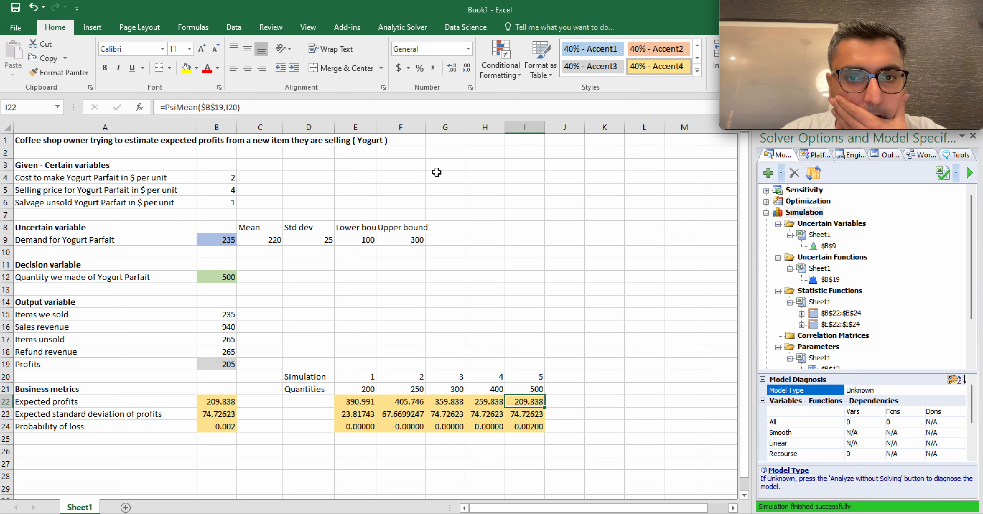
pyautogui.click(403, 27)
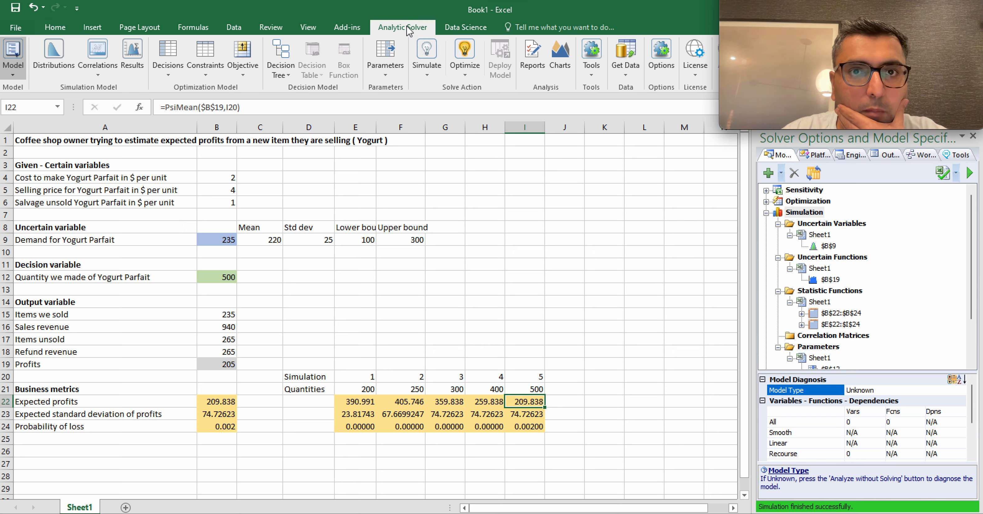
pyautogui.click(433, 71)
pyautogui.click(438, 101)
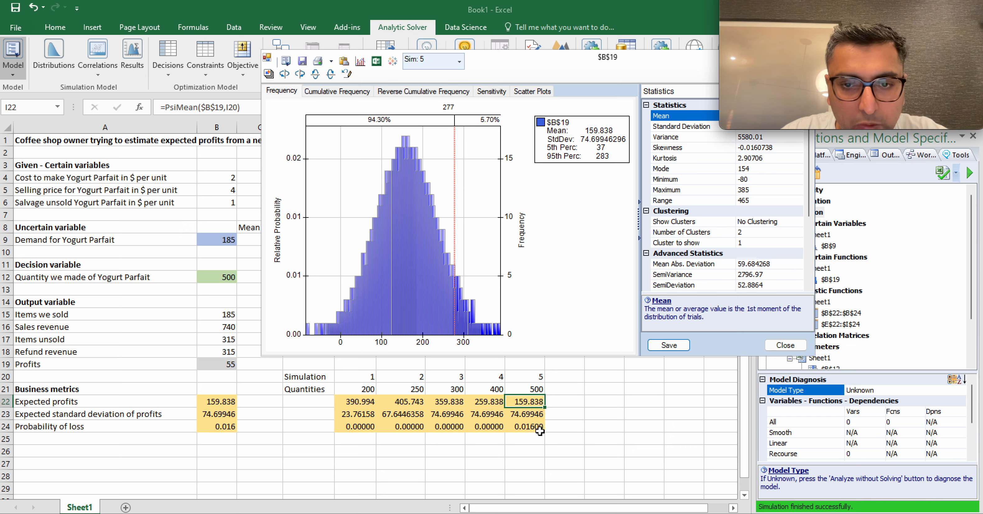
pyautogui.click(669, 345)
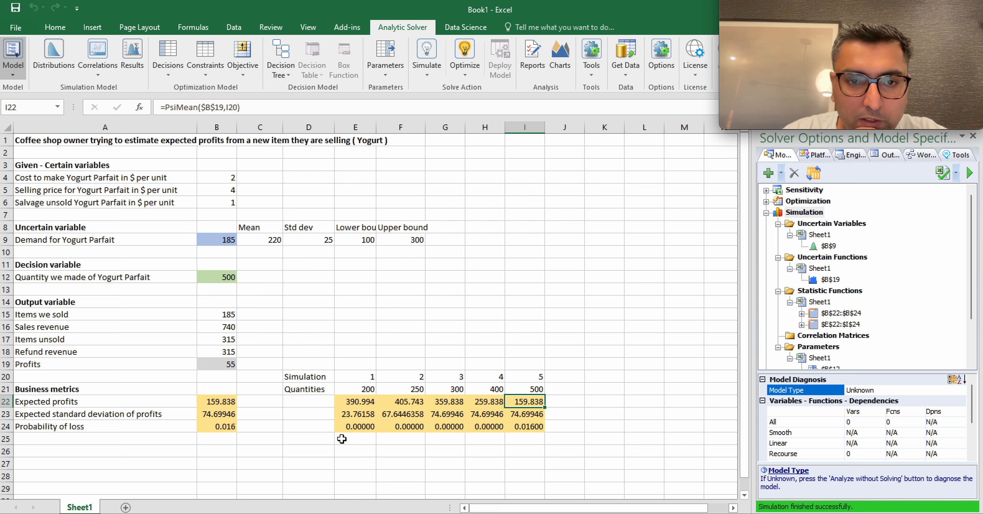
# Step: Format the probabilities of loss in E24:I24 as percentages with two decimal places
pyautogui.moveTo(357, 423); pyautogui.dragTo(525, 426)
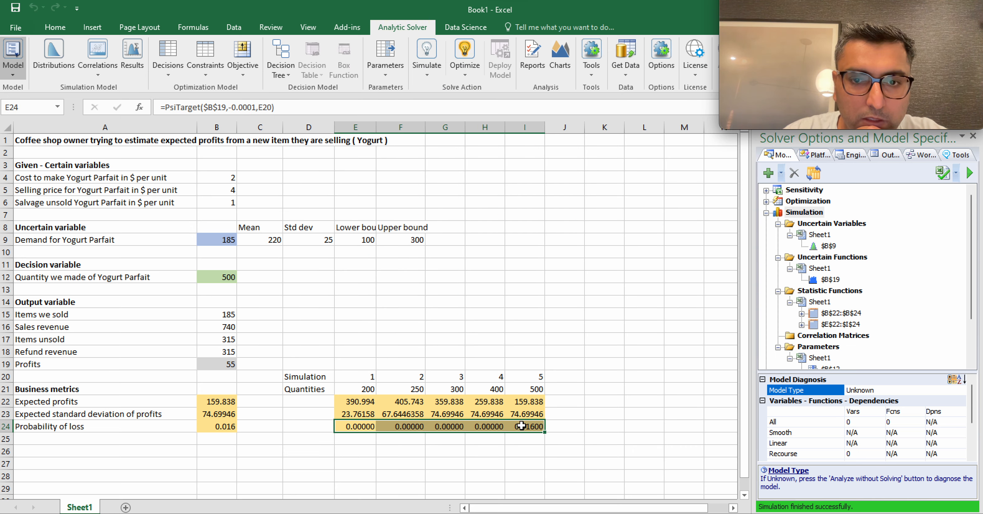
pyautogui.click(55, 27)
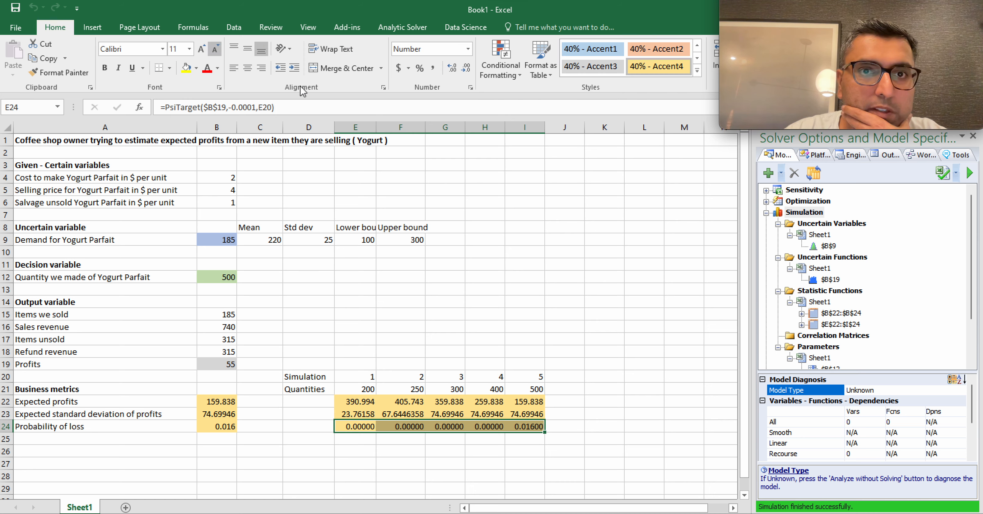
pyautogui.click(421, 69)
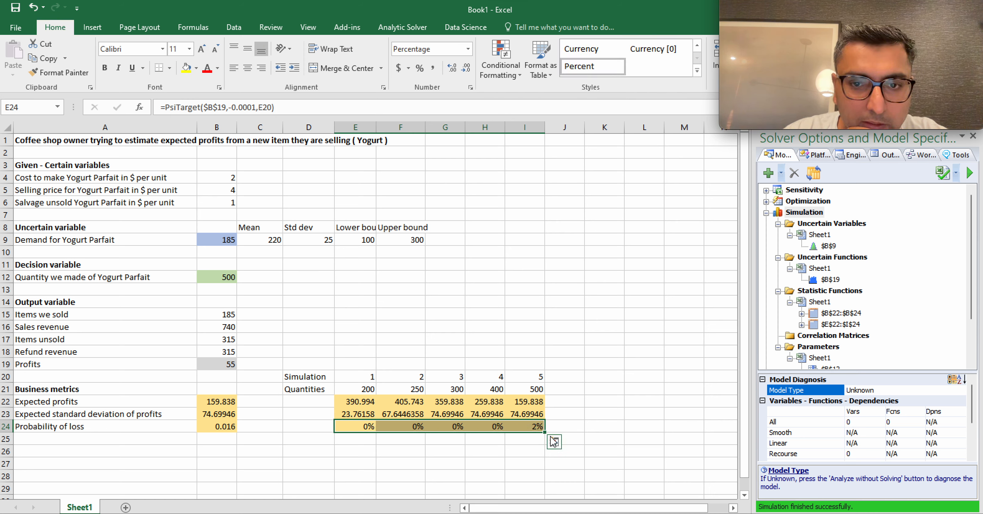
pyautogui.click(451, 71)
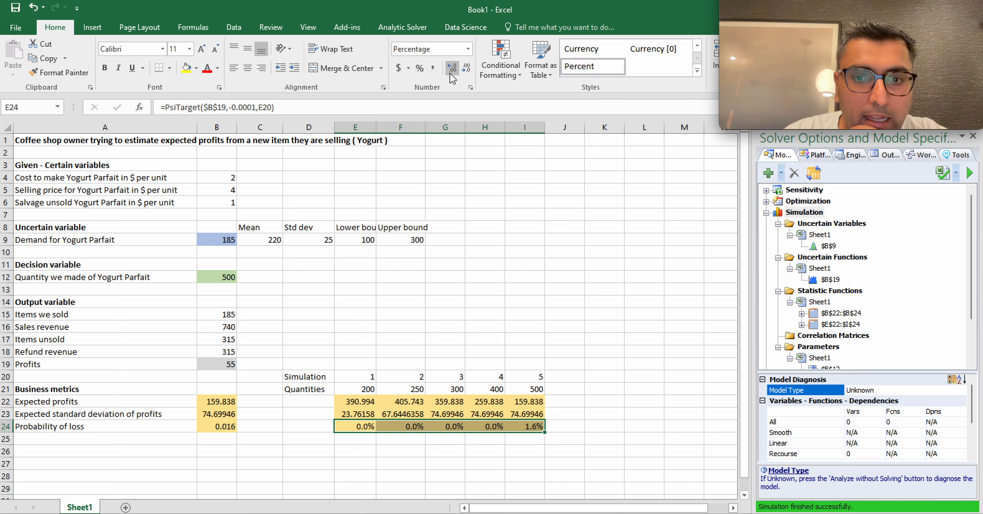
pyautogui.click(452, 70)
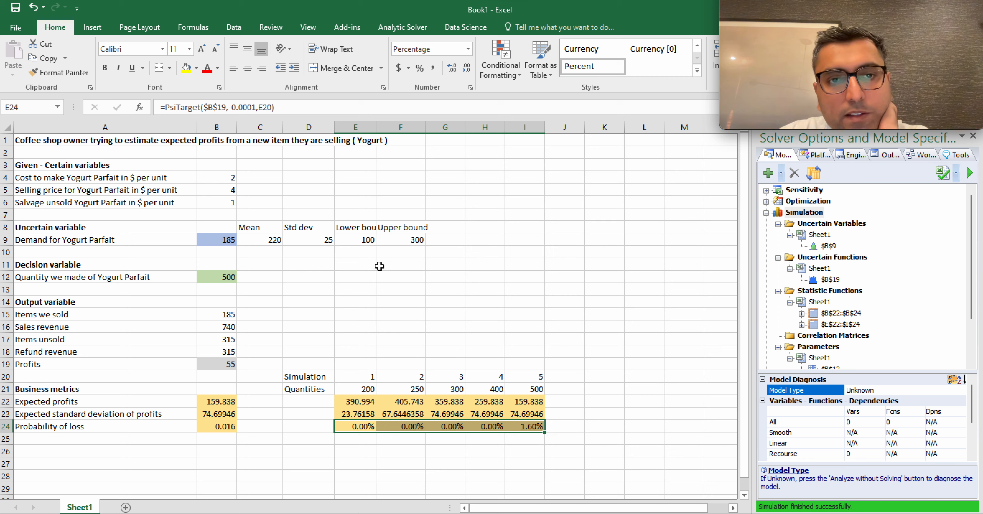
# Step: Widen column E so that the Lower bound heading fits in its cell
pyautogui.click(316, 243)
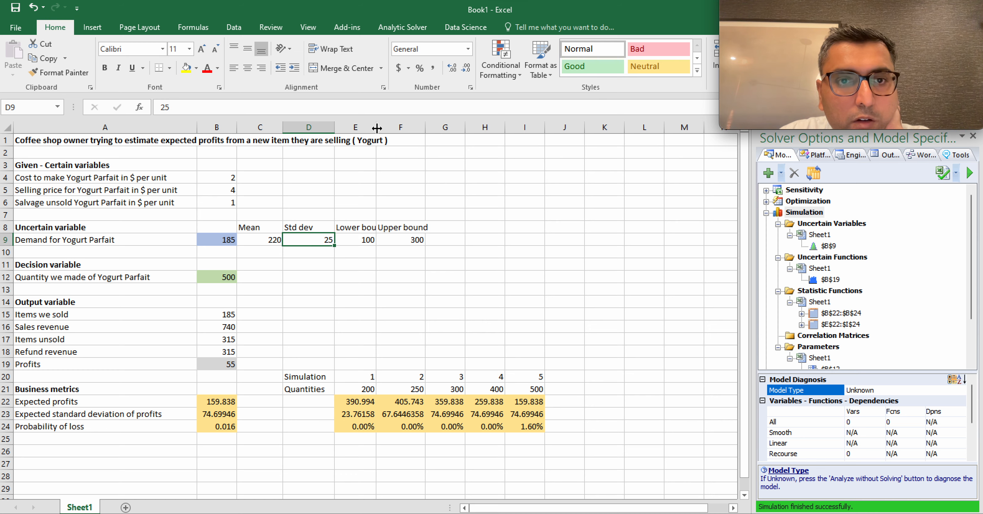
pyautogui.moveTo(377, 129); pyautogui.dragTo(397, 128)
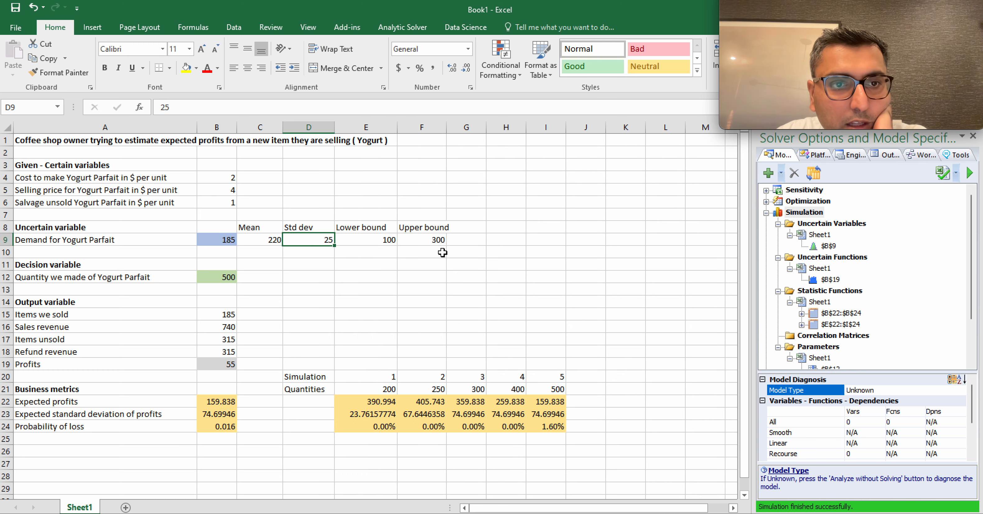
pyautogui.click(213, 281)
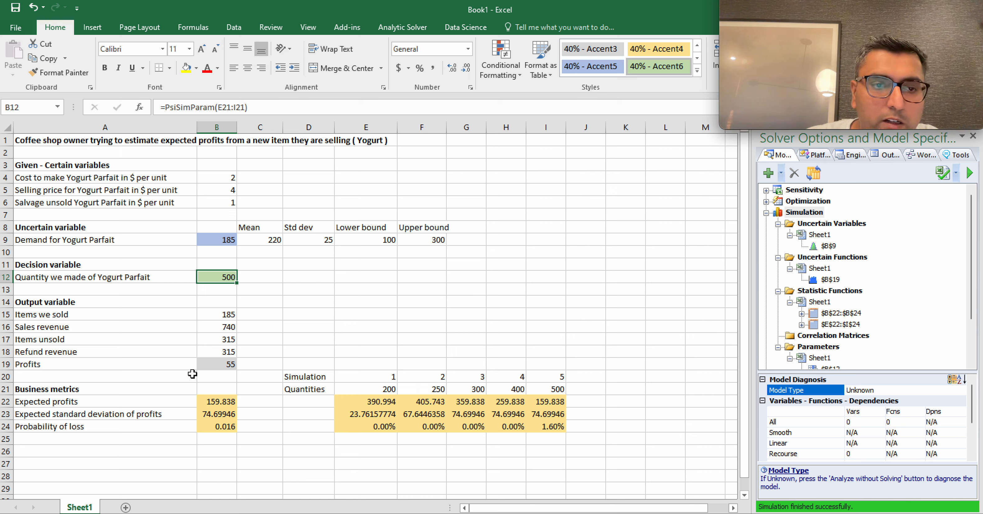
# Step: Add the labels Min in A25 and Max in A26 below the probability of loss
pyautogui.click(174, 448)
pyautogui.press('Up')
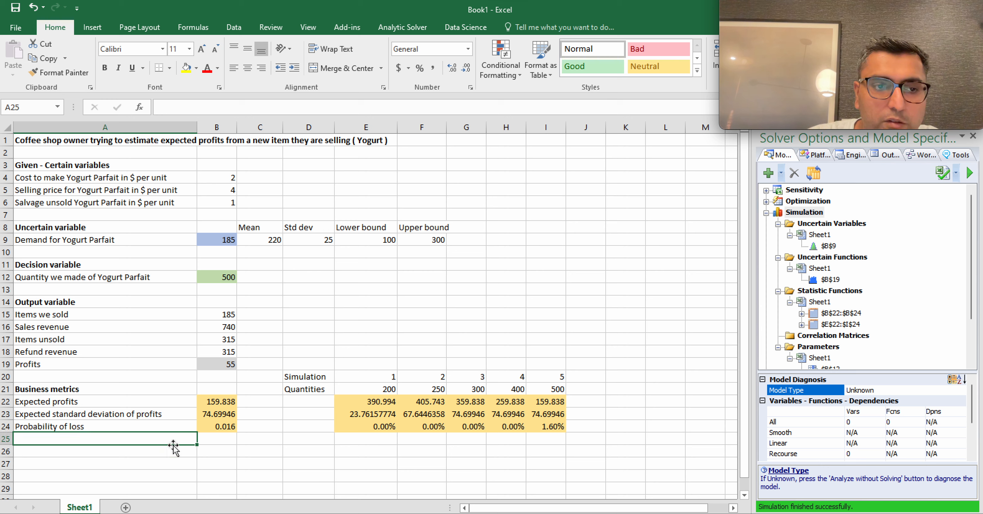
pyautogui.write('Mini')
pyautogui.press('Return')
pyautogui.press('Up')
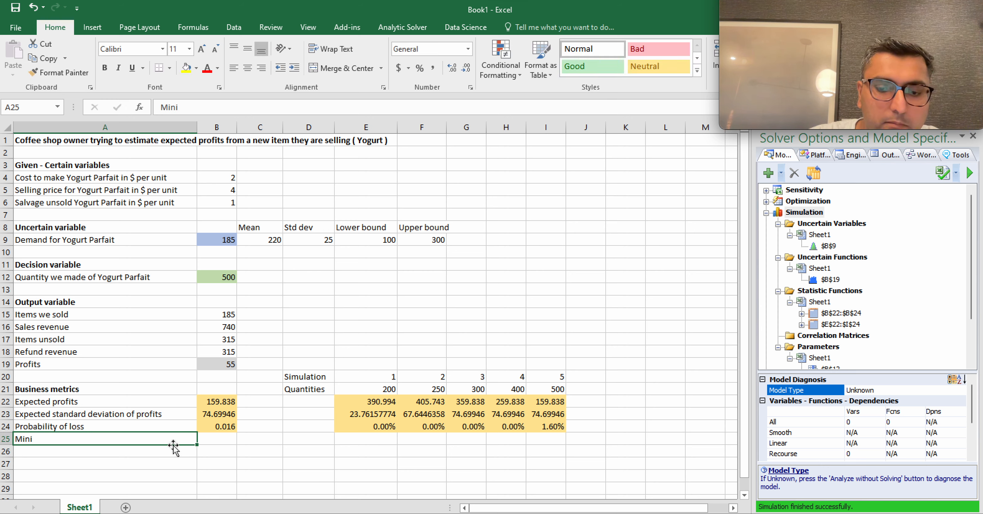
pyautogui.write('Min')
pyautogui.press('Return')
pyautogui.write('Max')
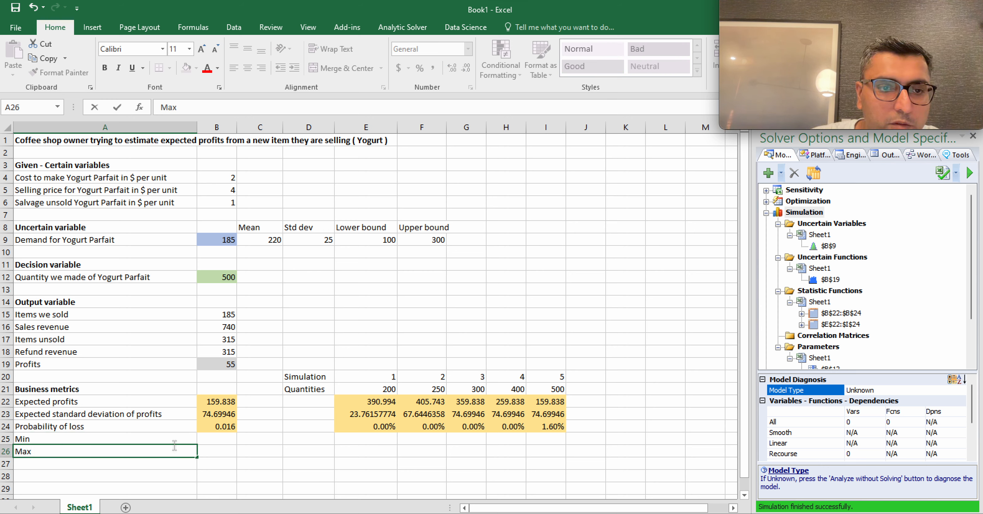
pyautogui.press('Up')
# Step: Insert the Minimum range result (PsiMin) for the profits in B19 and place it in B25
pyautogui.press('Right')
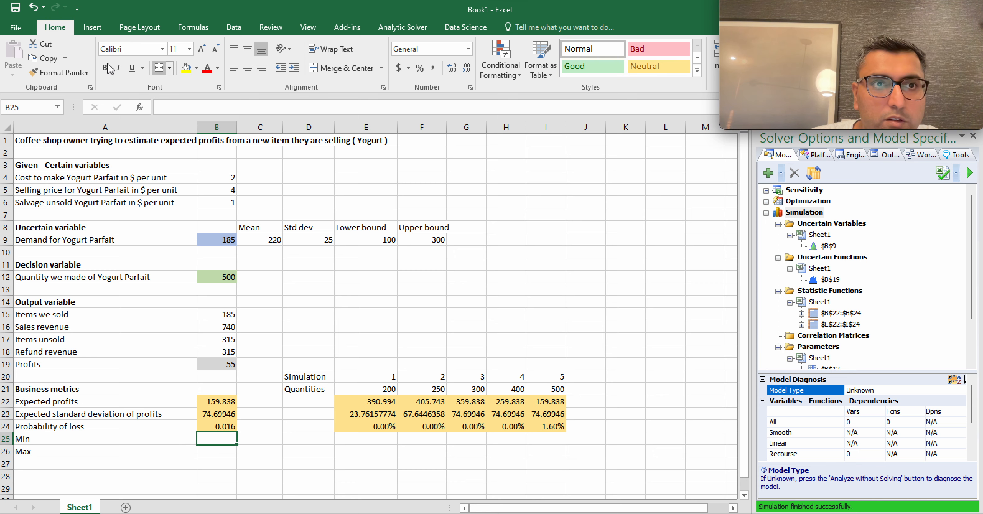
pyautogui.click(401, 29)
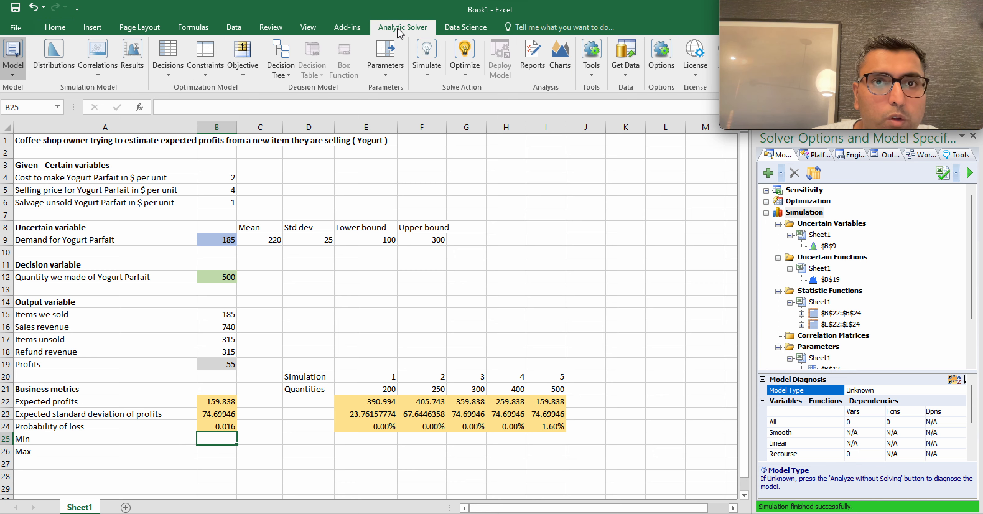
pyautogui.click(133, 70)
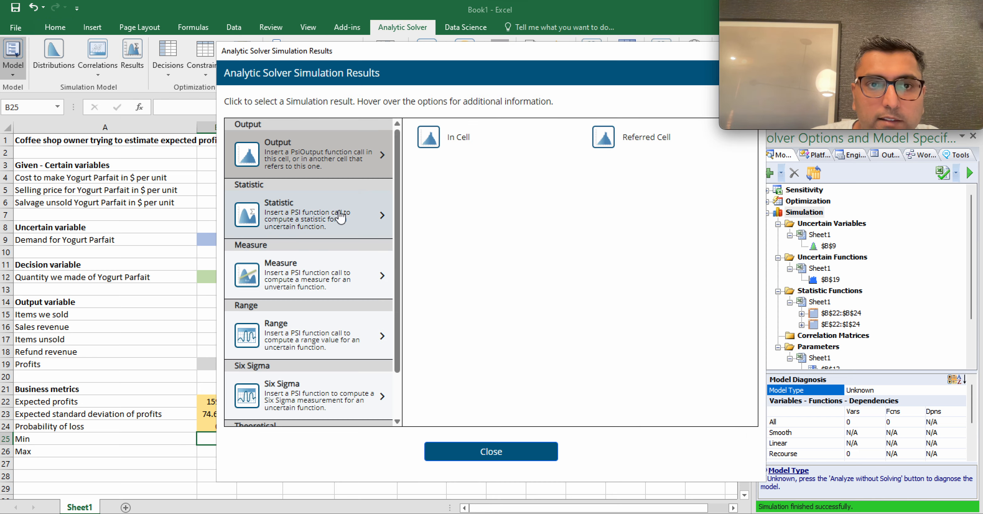
pyautogui.click(308, 214)
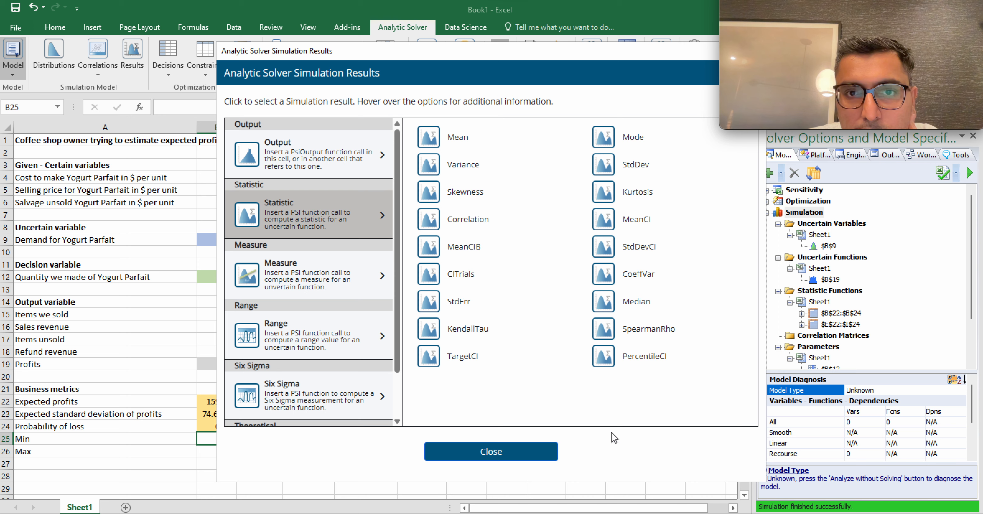
pyautogui.click(323, 274)
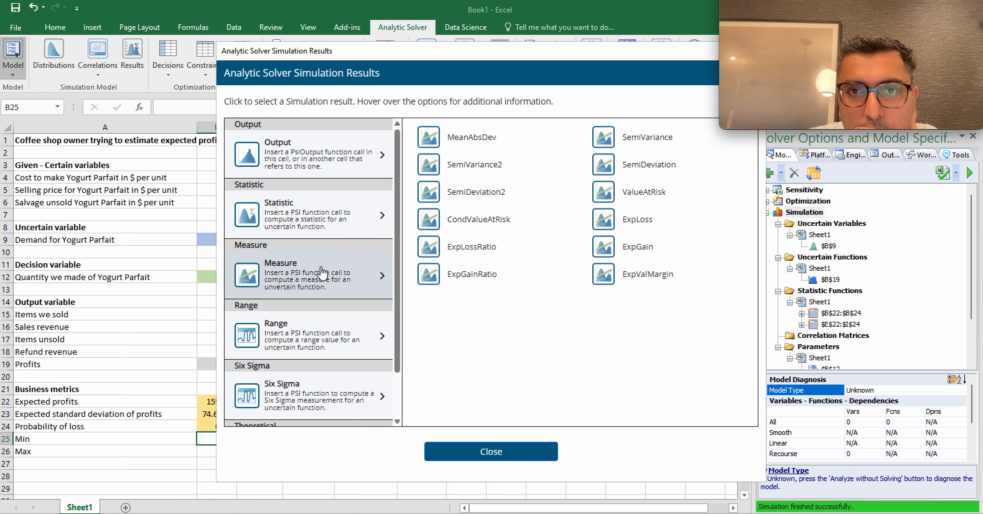
pyautogui.click(314, 328)
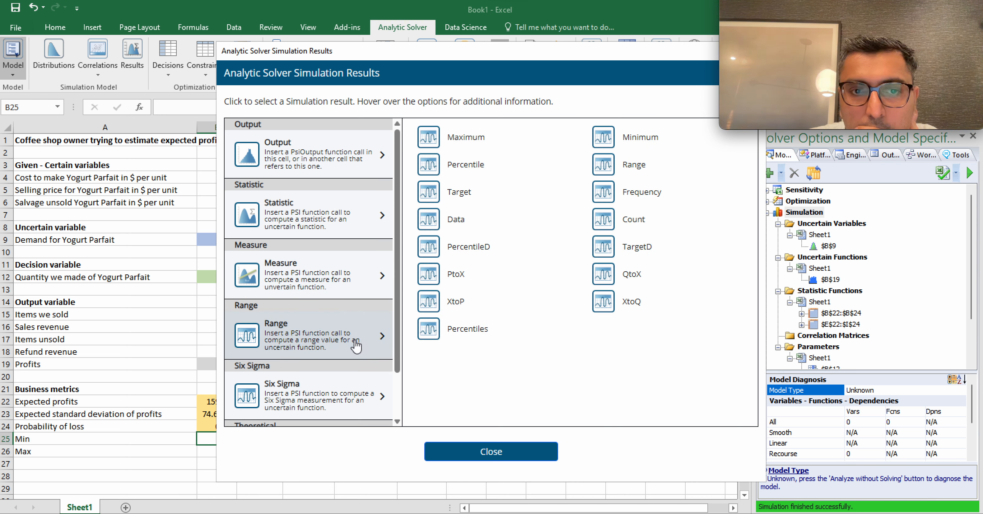
pyautogui.moveTo(677, 139)
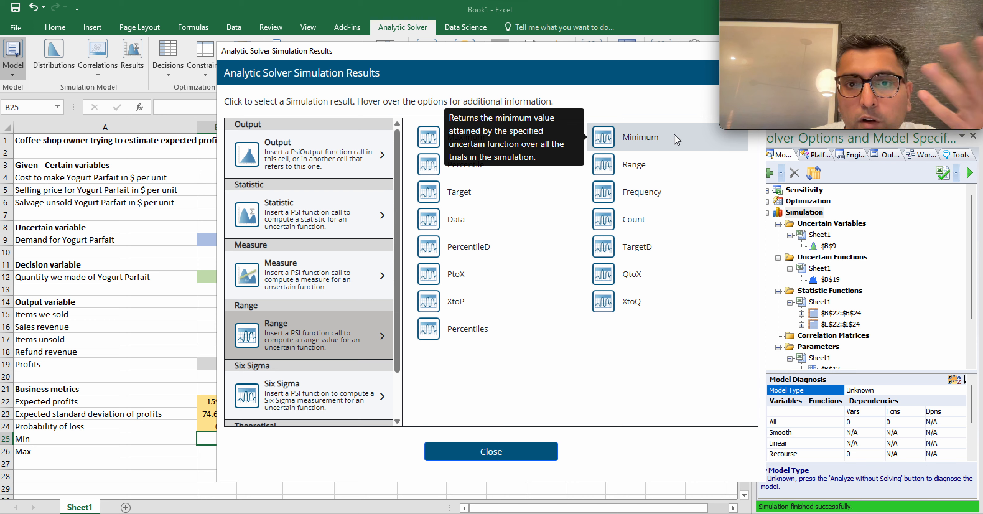
pyautogui.moveTo(564, 52)
pyautogui.mouseDown()
pyautogui.moveTo(489, 130)
pyautogui.moveTo(489, 64)
pyautogui.moveTo(572, 56)
pyautogui.mouseUp()
pyautogui.click(661, 153)
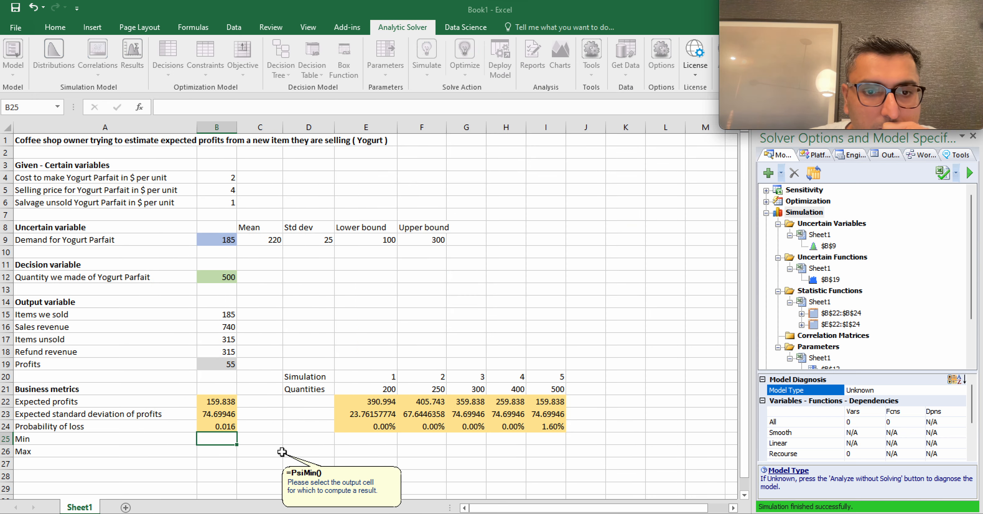
pyautogui.click(217, 364)
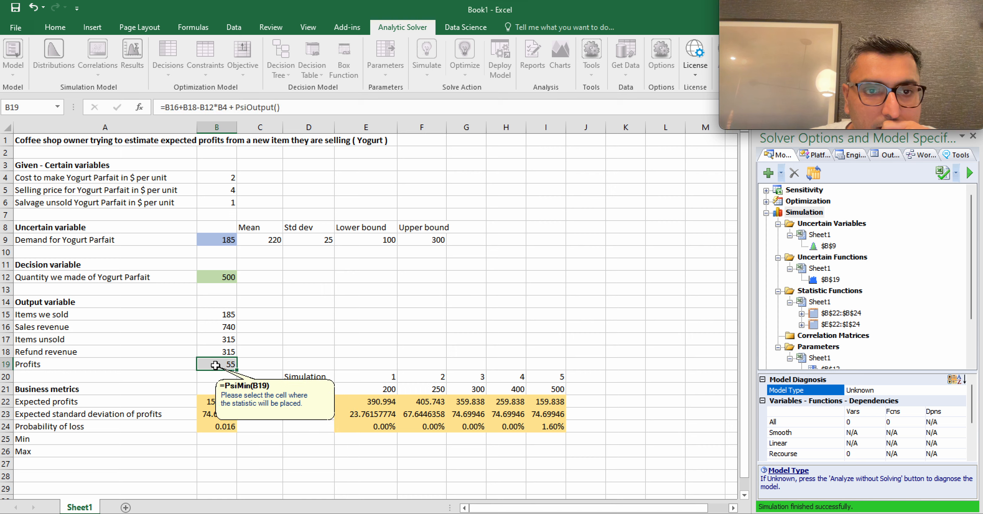
pyautogui.click(218, 439)
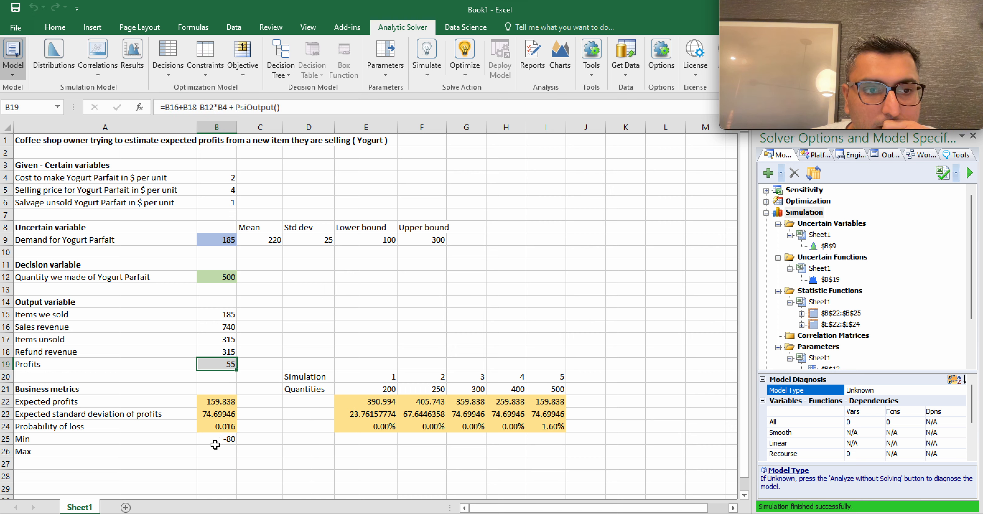
# Step: Insert the Maximum range result (PsiMax) for the profits in B19 and place it in B26
pyautogui.click(221, 439)
pyautogui.click(219, 453)
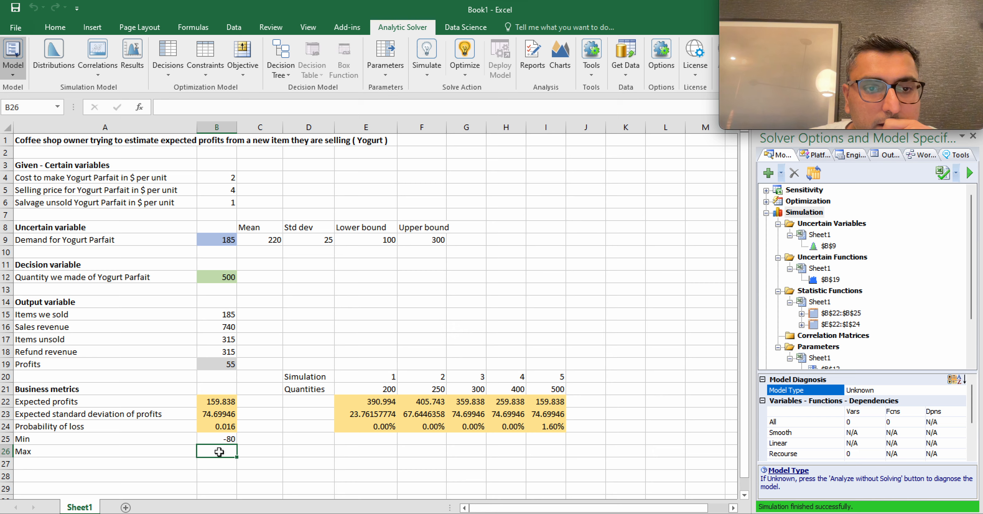
pyautogui.click(132, 58)
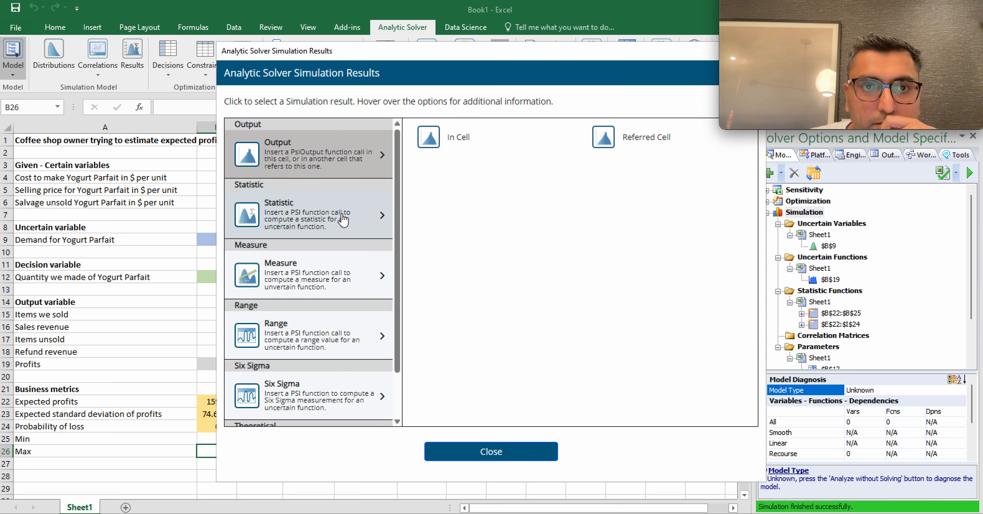
pyautogui.click(305, 335)
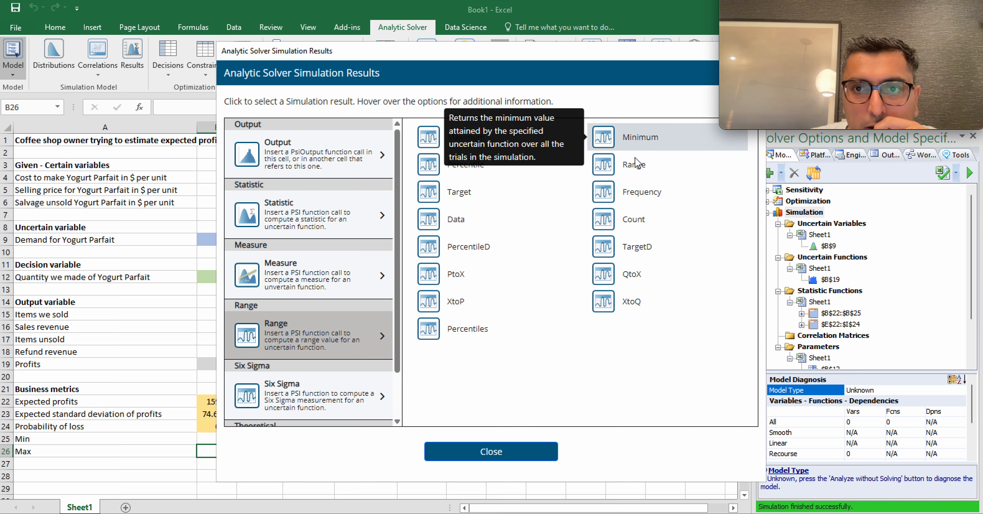
pyautogui.click(477, 138)
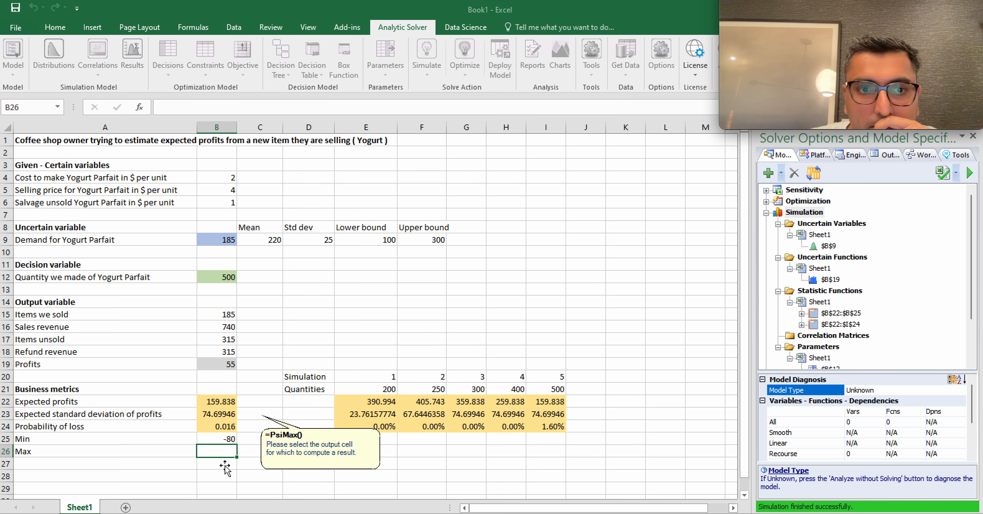
pyautogui.click(221, 365)
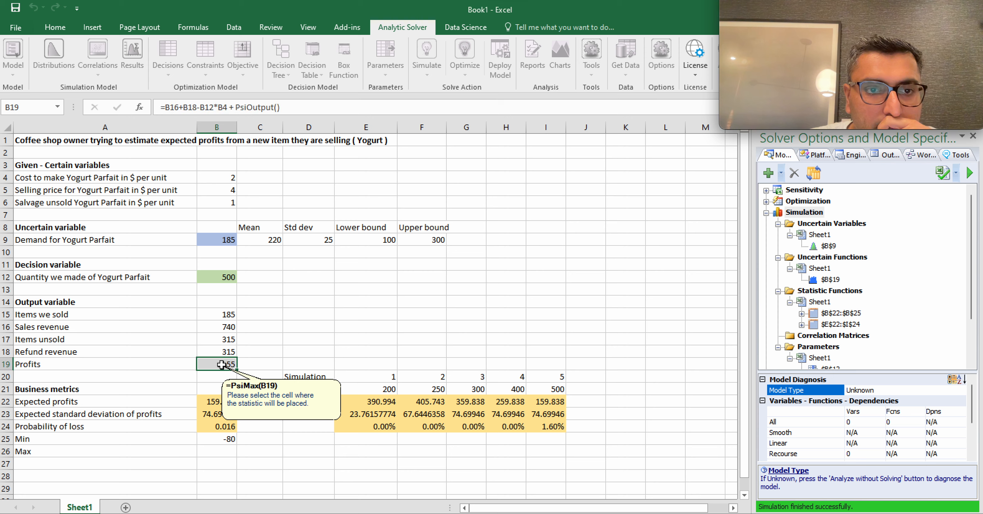
pyautogui.click(221, 452)
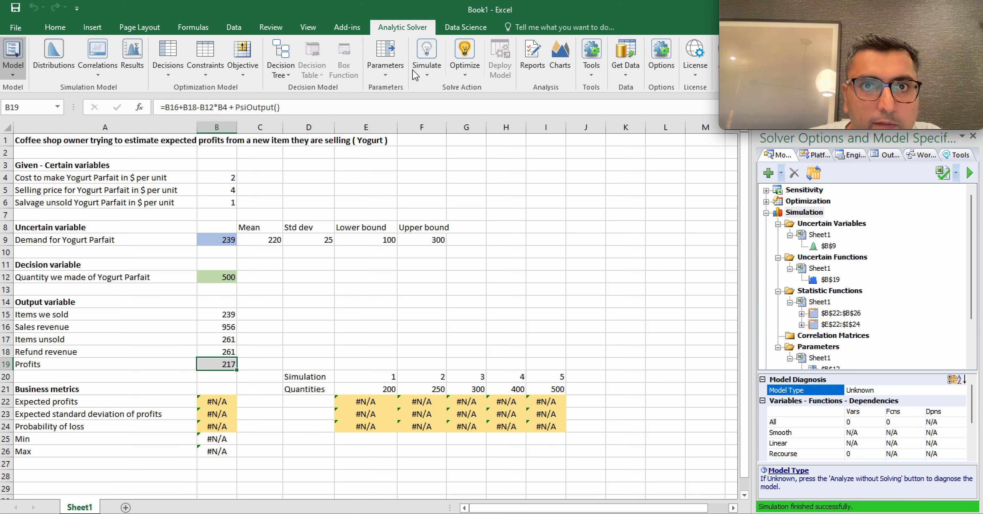
# Step: Copy the Min and Max formulas from B25:B26 into E25:E26 under simulation 1
pyautogui.click(215, 440)
pyautogui.keyDown('shift'); pyautogui.click(215, 455); pyautogui.keyUp('shift')
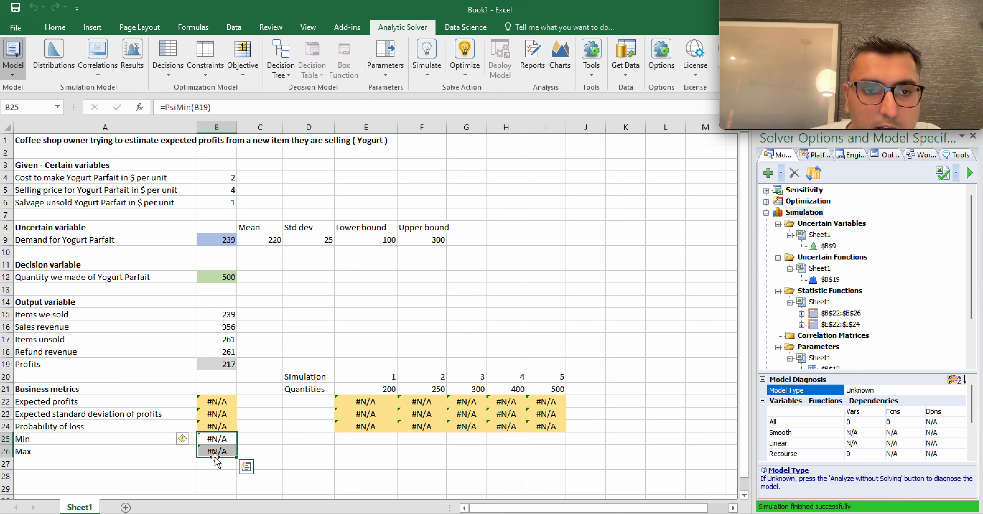
pyautogui.hotkey('ctrl', 'c')
pyautogui.click(347, 440)
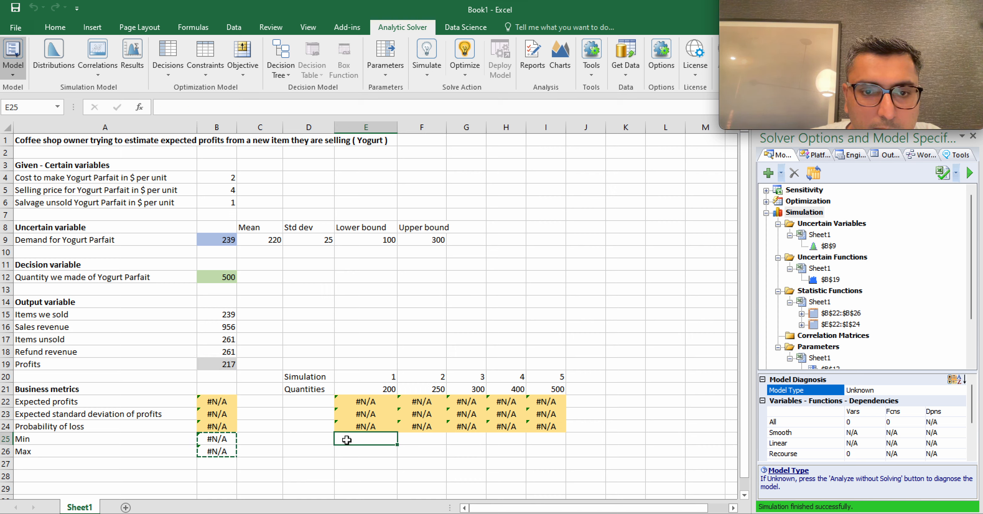
pyautogui.hotkey('ctrl', 'v')
# Step: Change the Min formula in E25 to =PsiMin($B$19) so it refers absolutely to the profits cell
pyautogui.doubleClick(362, 439)
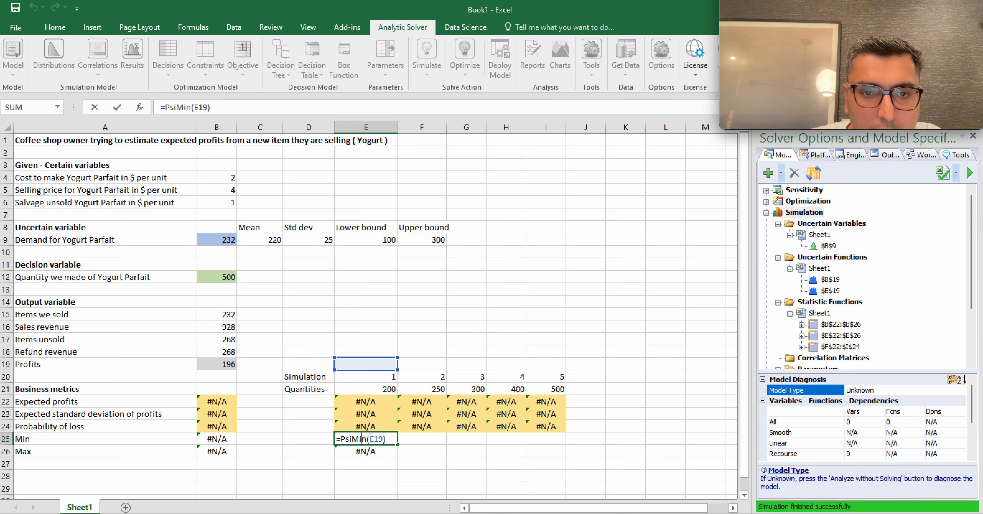
pyautogui.press('BackSpace')
pyautogui.write('$B$')
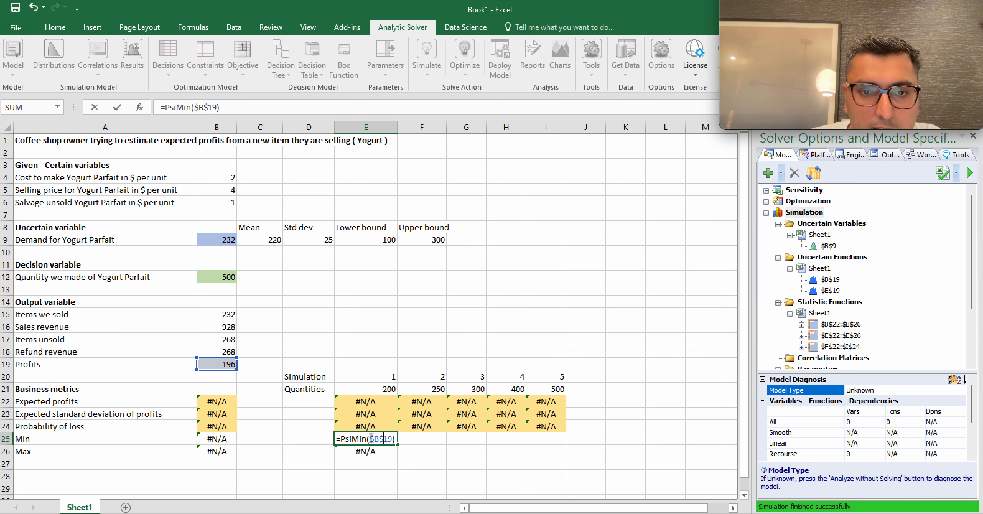
pyautogui.press('Return')
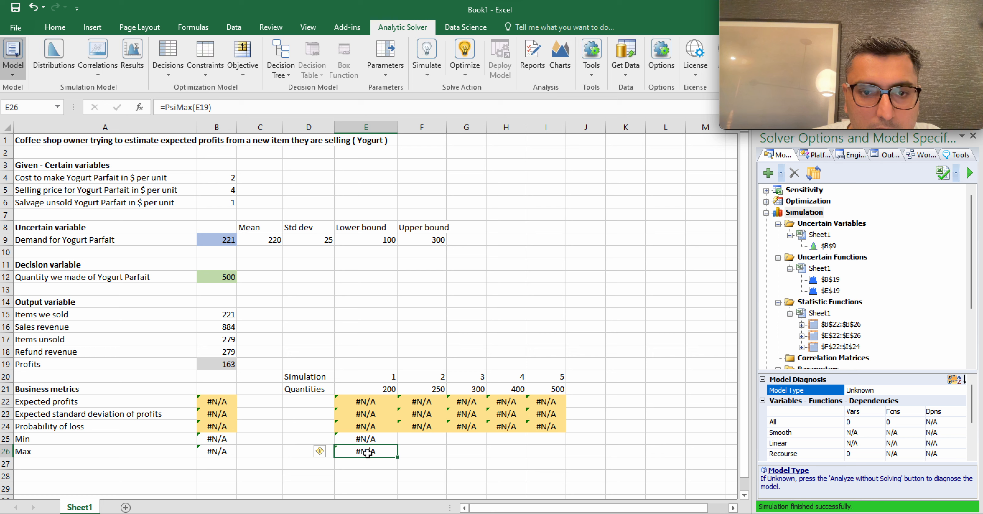
# Step: Make the reference in E26 absolute as =PsiMax($E$19) and fill E25:E26 across to column I
pyautogui.doubleClick(368, 453)
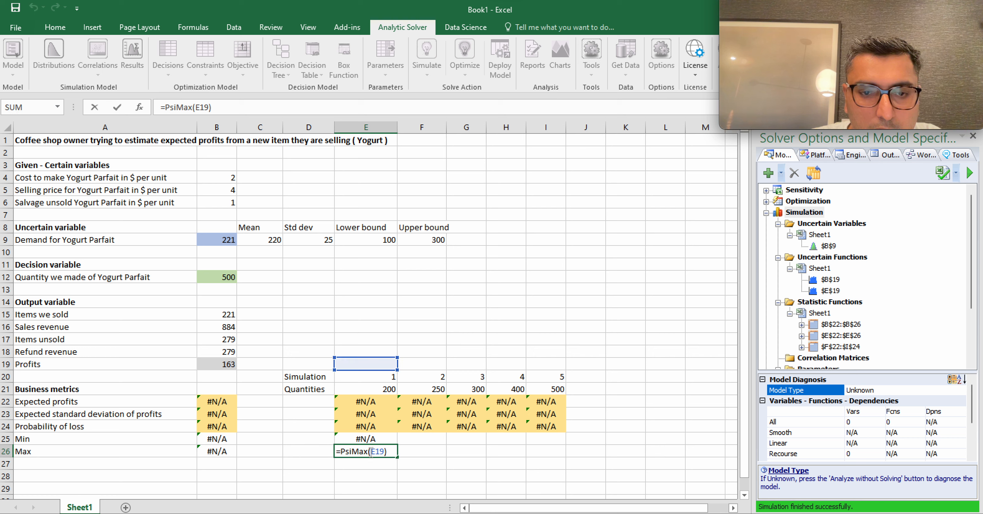
pyautogui.press('Delete')
pyautogui.write('$B$')
pyautogui.press('Return')
pyautogui.click(370, 439)
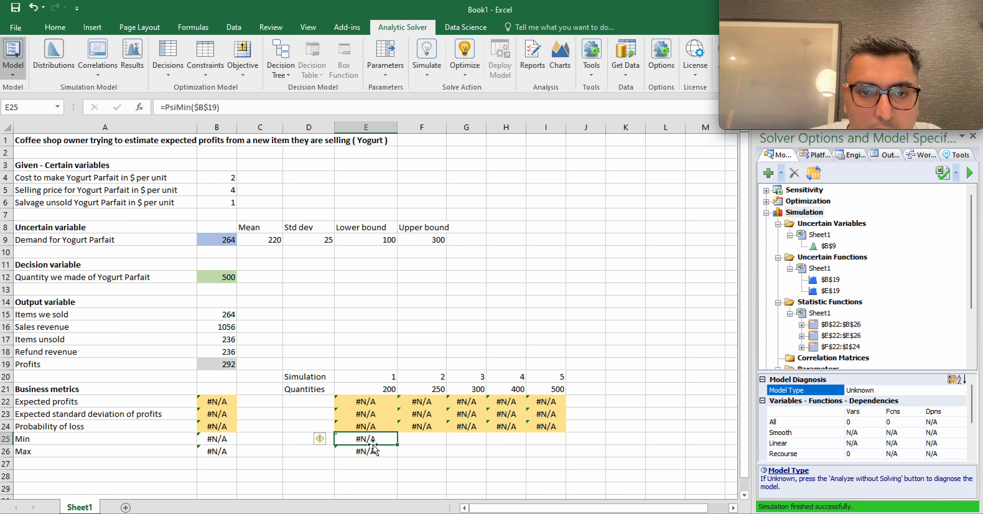
pyautogui.moveTo(397, 445); pyautogui.dragTo(548, 456)
# Step: Add the simulation number in E20 as the second argument of the PsiMin formula in E25 and the PsiMax formula in E26
pyautogui.click(376, 439)
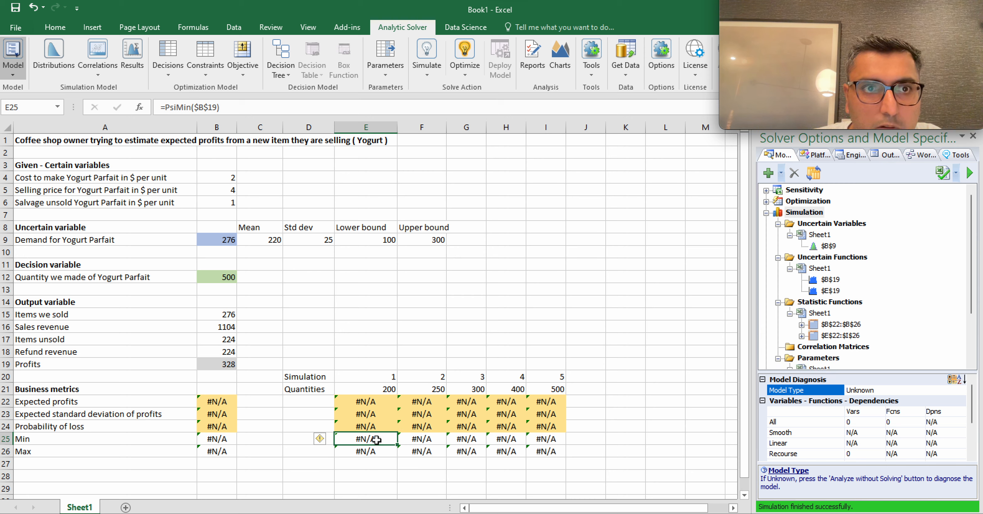
pyautogui.doubleClick(375, 439)
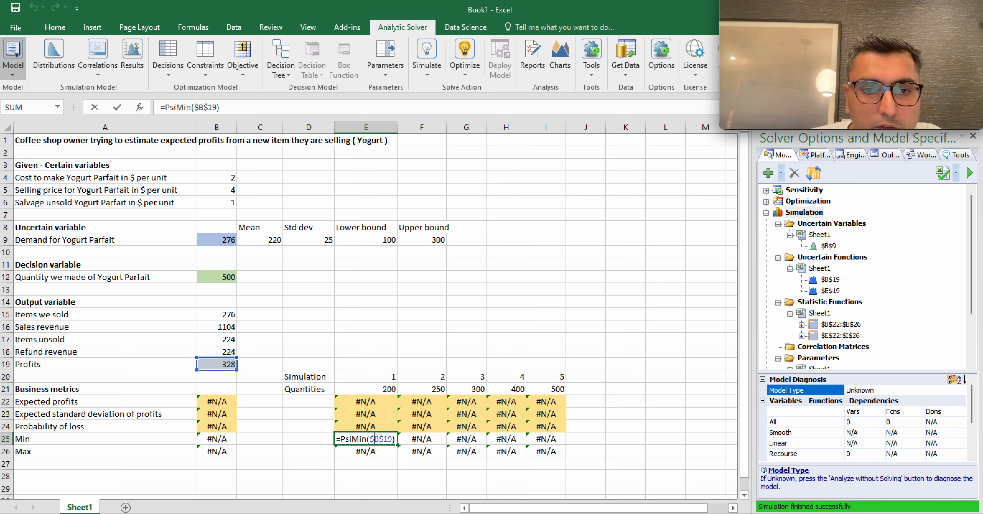
pyautogui.write(',')
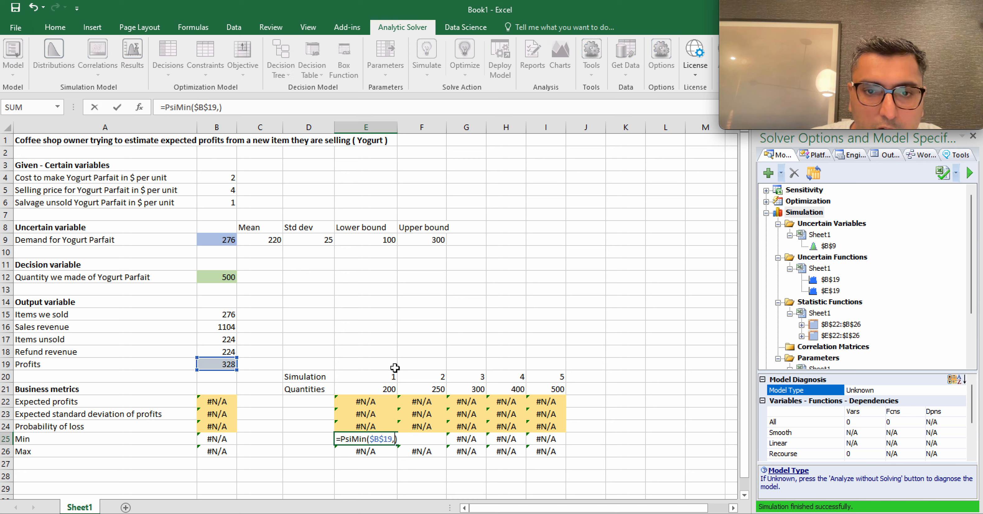
pyautogui.click(382, 377)
pyautogui.press('Return')
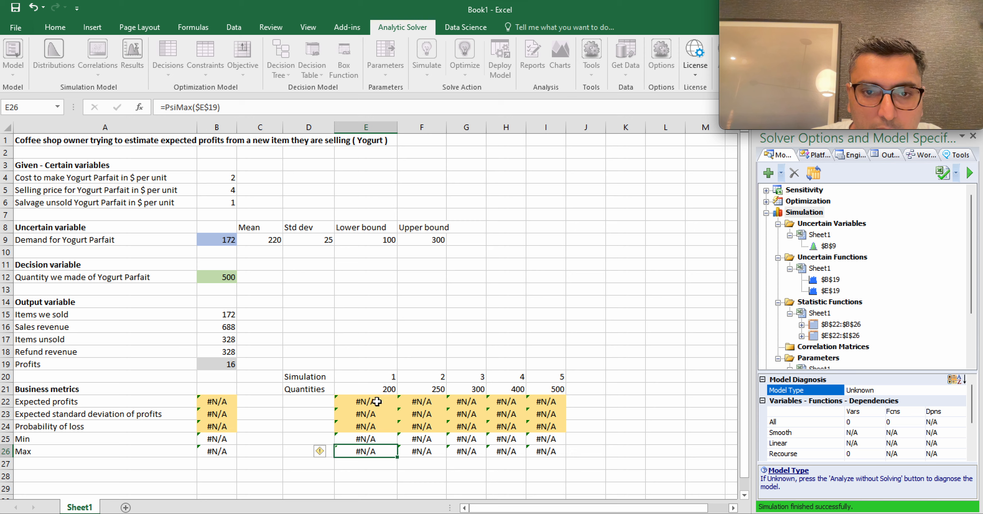
pyautogui.doubleClick(376, 451)
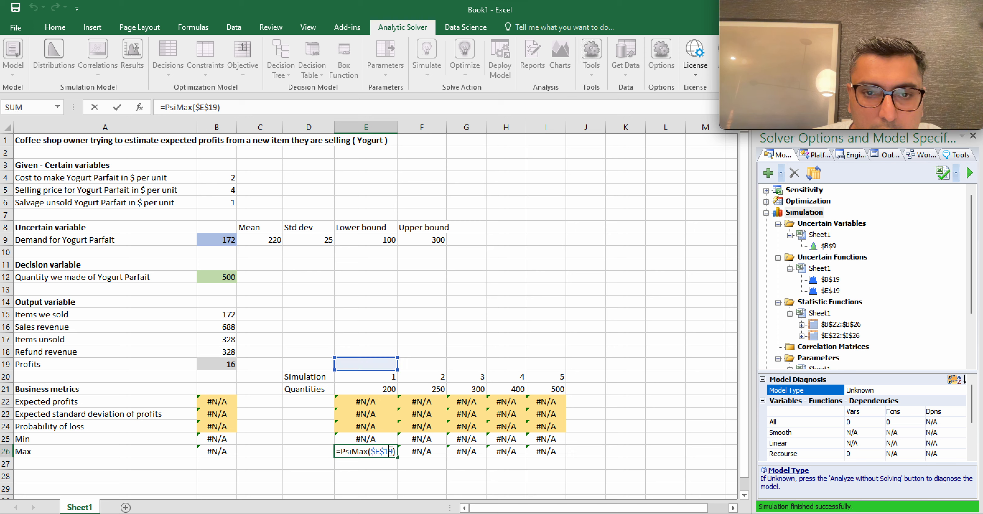
pyautogui.write(',')
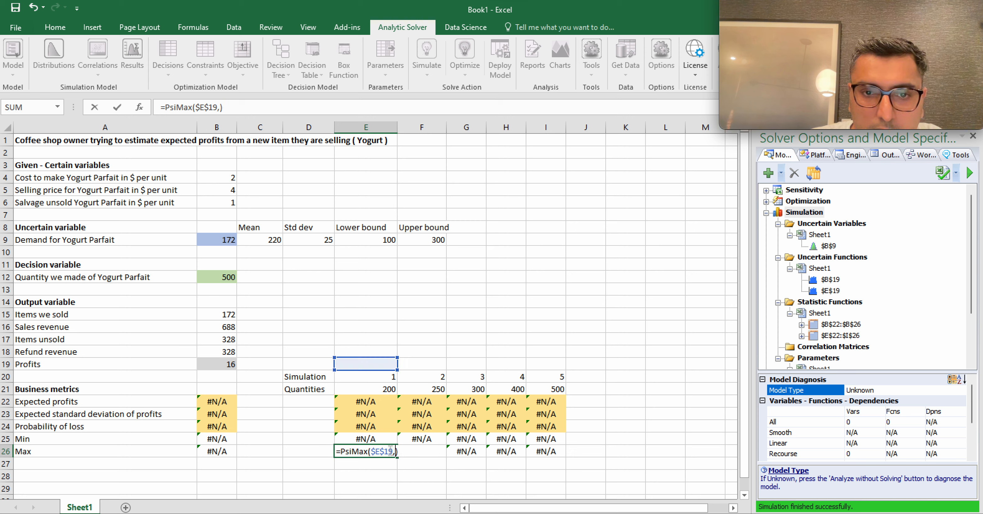
pyautogui.click(384, 377)
pyautogui.press('Return')
# Step: Check the Min formula in E25 and correct the Max formula in E26 to =PsiMax($B$19,E20)
pyautogui.doubleClick(383, 439)
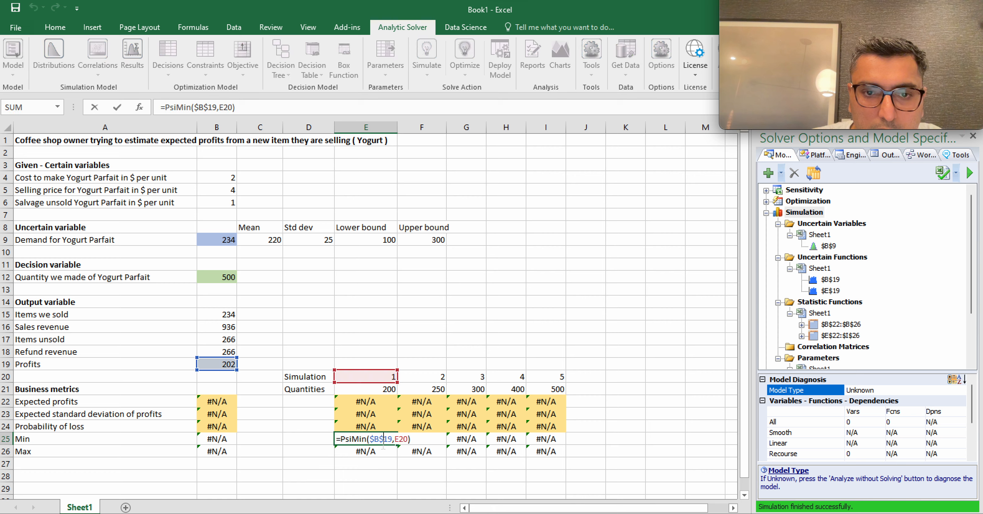
pyautogui.press('Return')
pyautogui.doubleClick(373, 451)
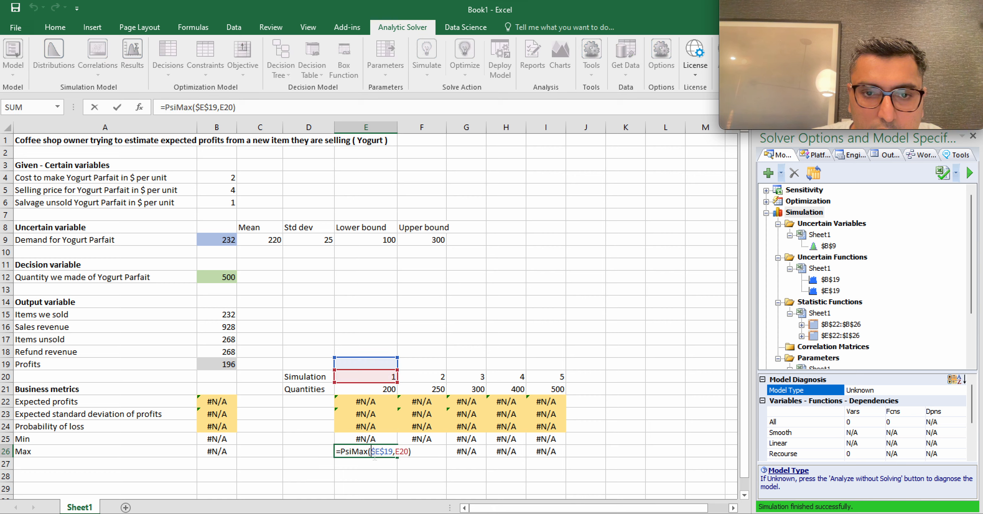
pyautogui.press('BackSpace')
pyautogui.write('B')
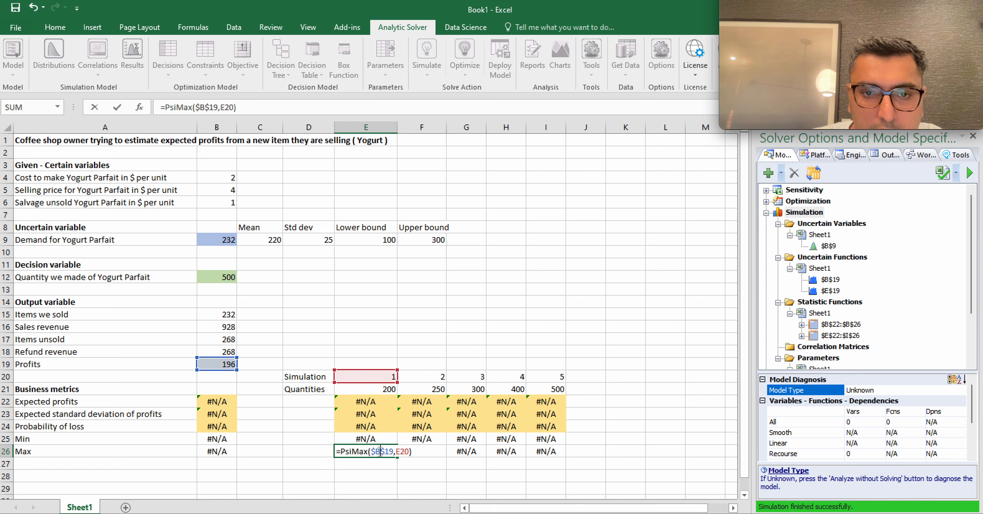
pyautogui.press('Return')
# Step: Copy the corrected Min and Max formulas in E25:E26 across all five simulations through column I
pyautogui.moveTo(382, 443); pyautogui.dragTo(384, 453)
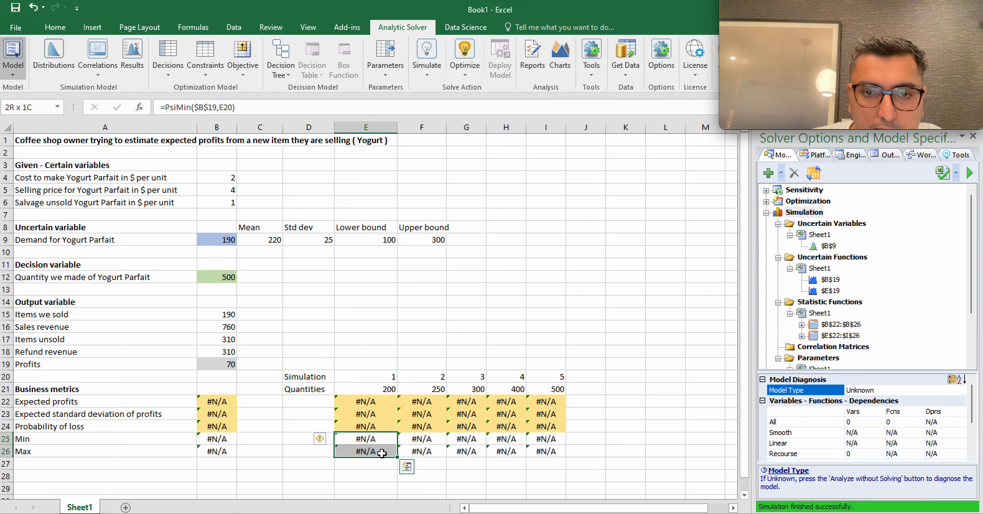
pyautogui.hotkey('ctrl', 'c')
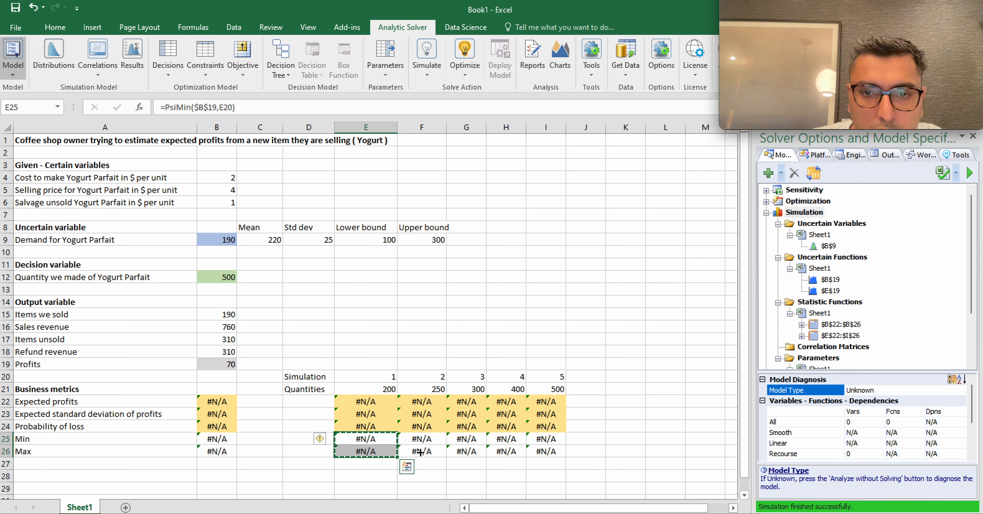
pyautogui.keyDown('shift'); pyautogui.click(554, 452); pyautogui.keyUp('shift')
pyautogui.press('Return')
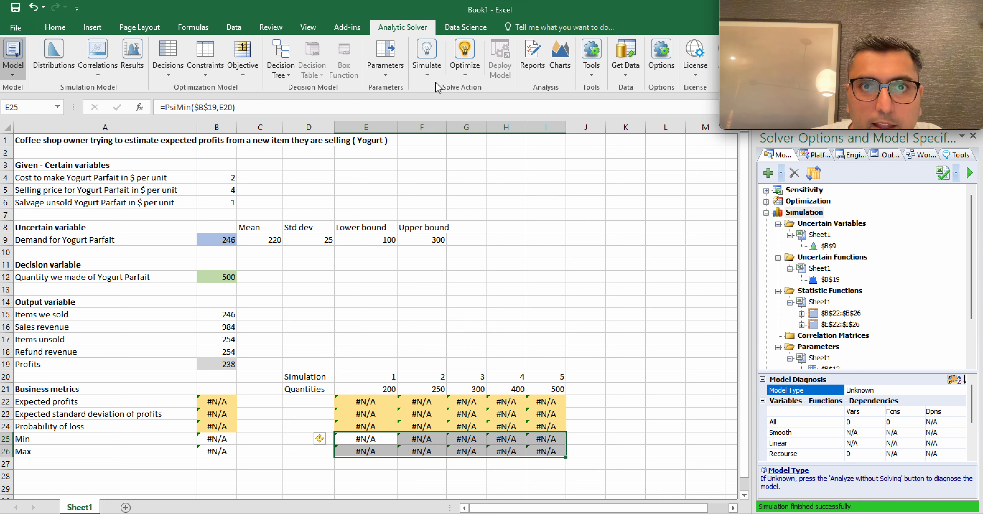
# Step: Run the simulation, then save and close the results chart for the profits in B19
pyautogui.click(427, 71)
pyautogui.click(439, 100)
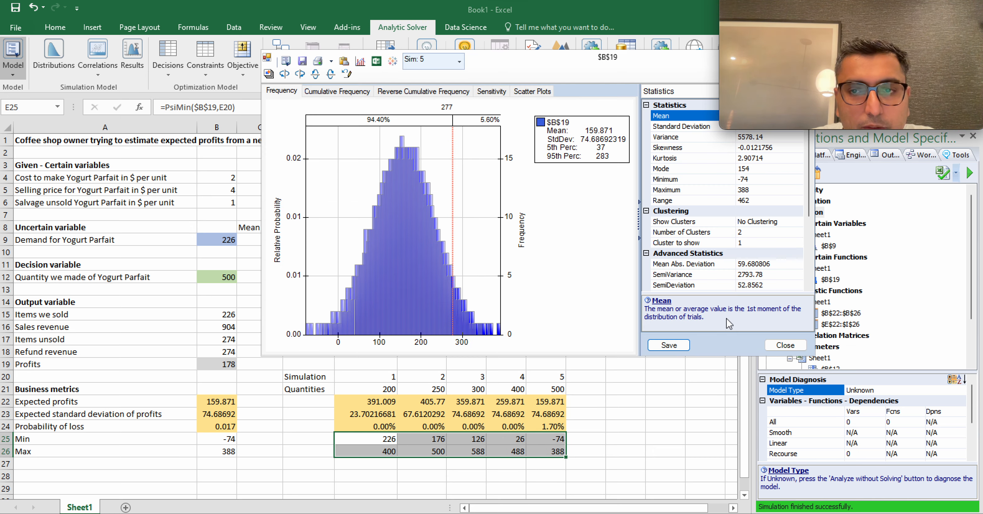
pyautogui.click(674, 346)
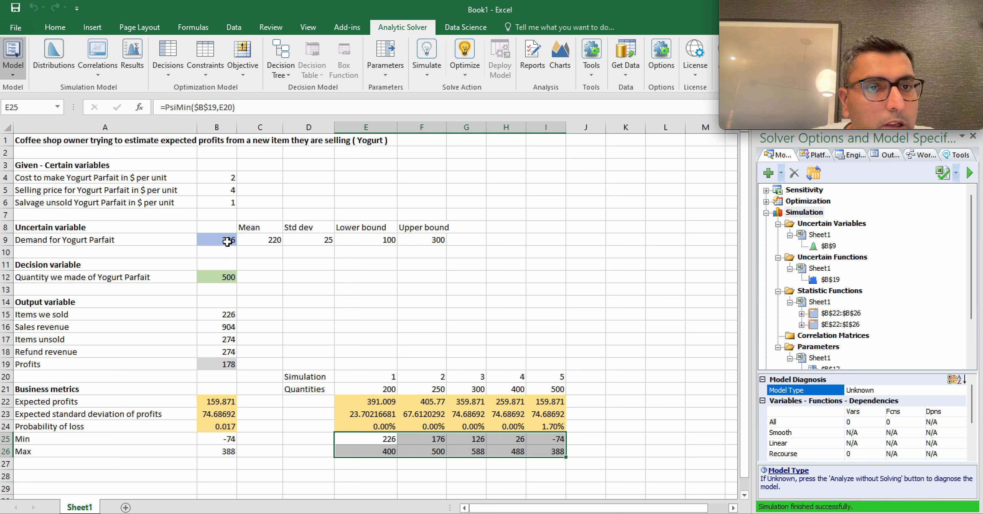
pyautogui.moveTo(226, 241)
pyautogui.click(220, 278)
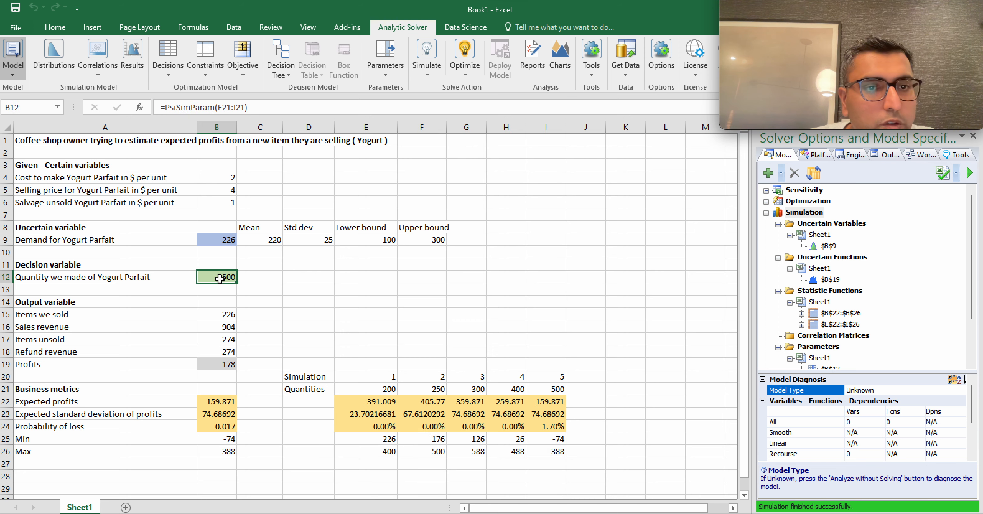
pyautogui.write('300')
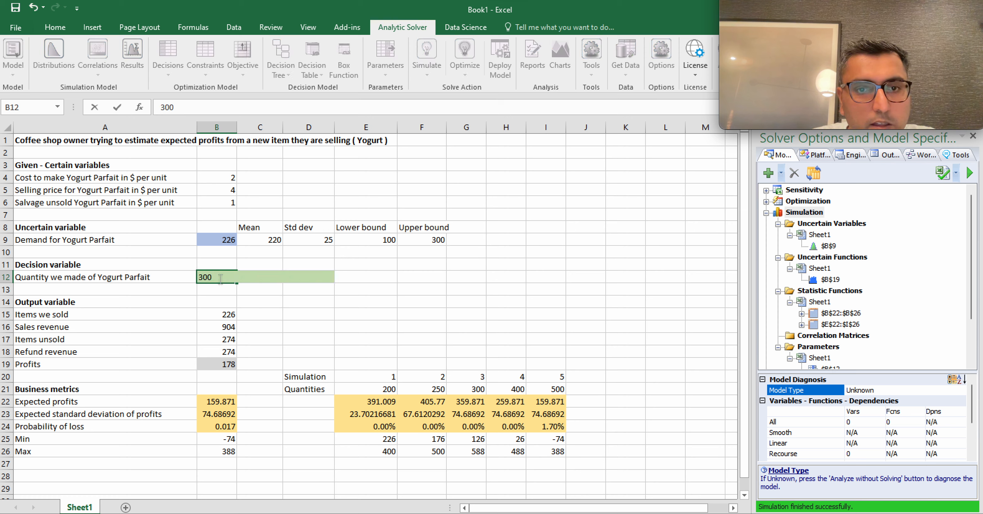
pyautogui.press('Escape')
# Step: Review the simulated business metrics for the quantity of 300 in G22:G26 against their labels in column A
pyautogui.click(470, 390)
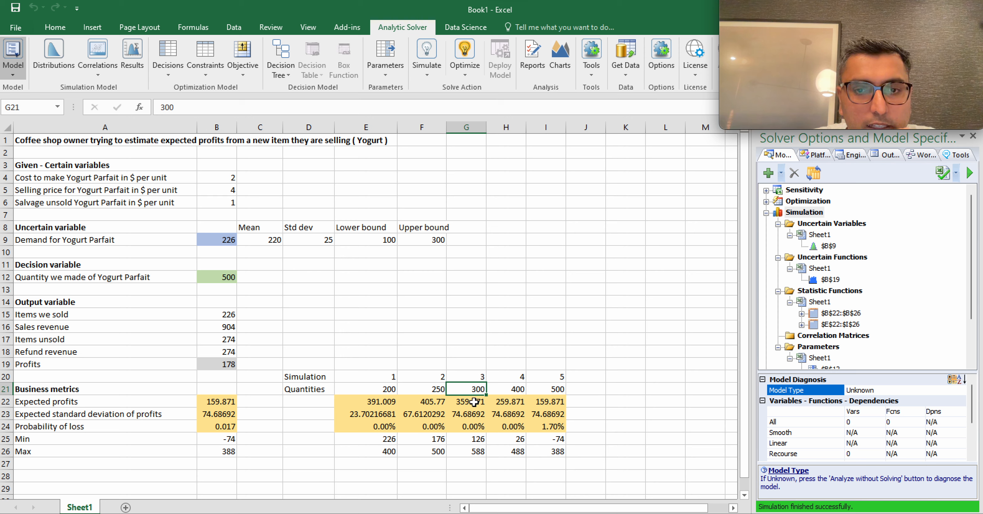
pyautogui.moveTo(473, 403); pyautogui.dragTo(474, 458)
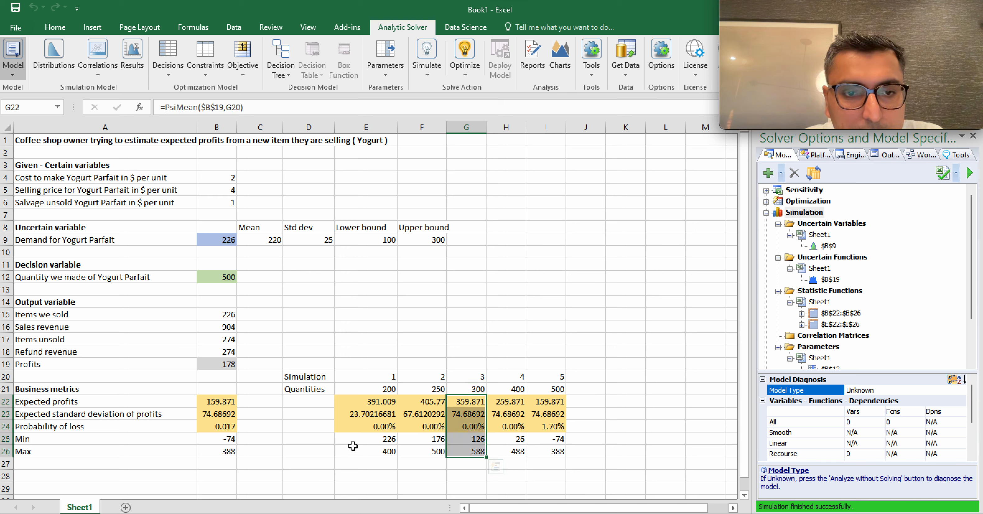
pyautogui.moveTo(95, 402); pyautogui.dragTo(92, 490)
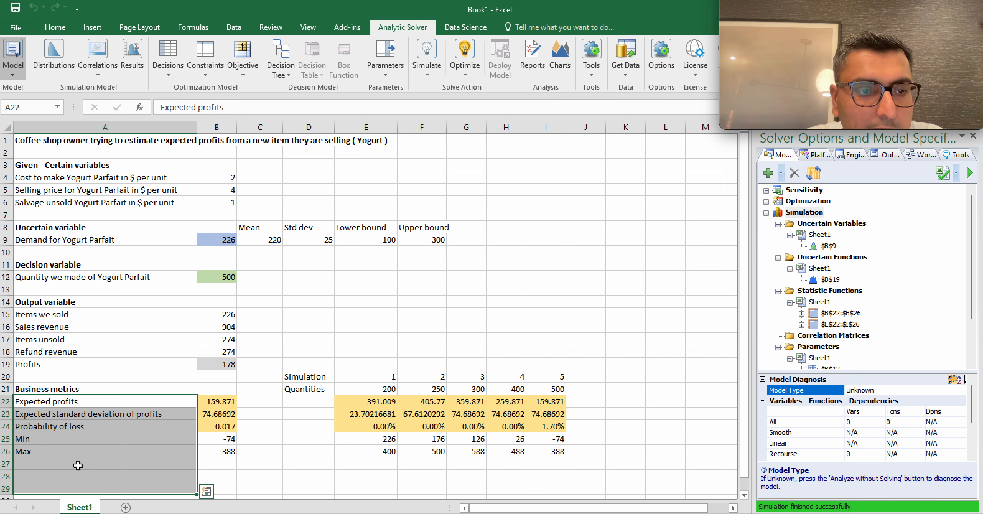
pyautogui.click(77, 465)
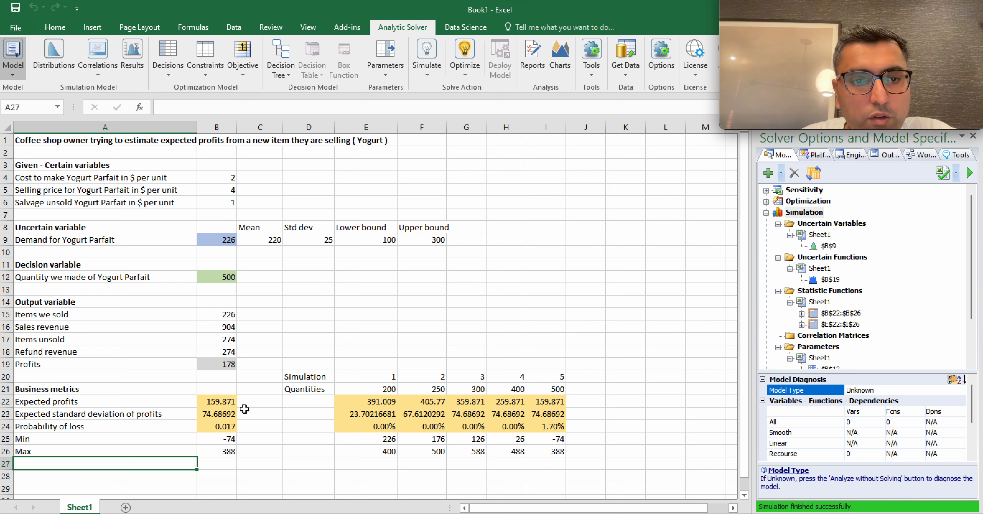
# Step: Apply the 40% - Accent4 cell style to the overall Min and Max results in B25:B26
pyautogui.click(221, 439)
pyautogui.moveTo(221, 439); pyautogui.dragTo(221, 452)
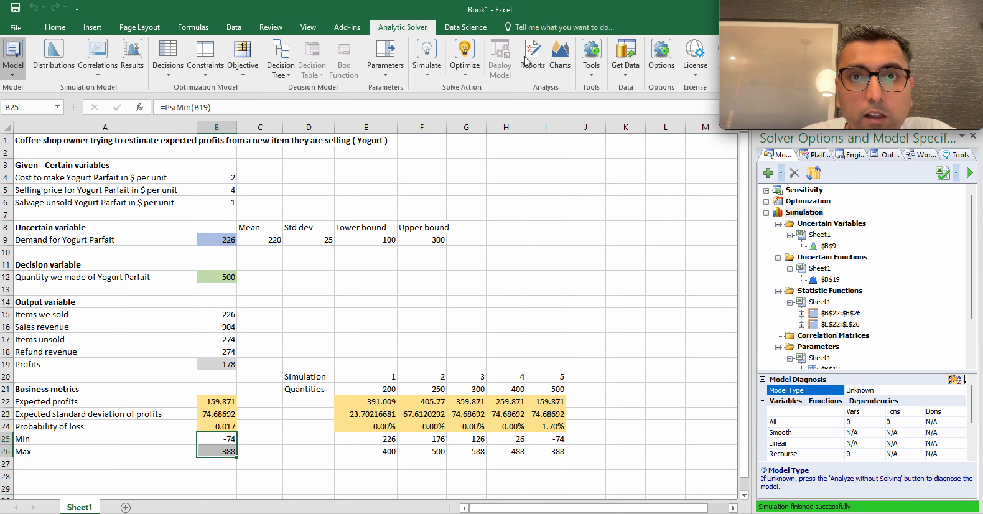
pyautogui.click(63, 27)
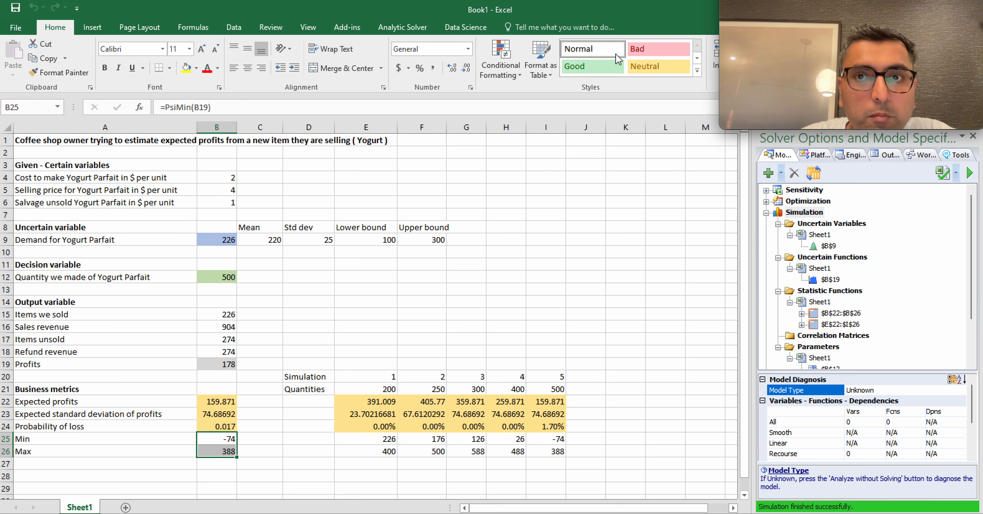
pyautogui.click(668, 73)
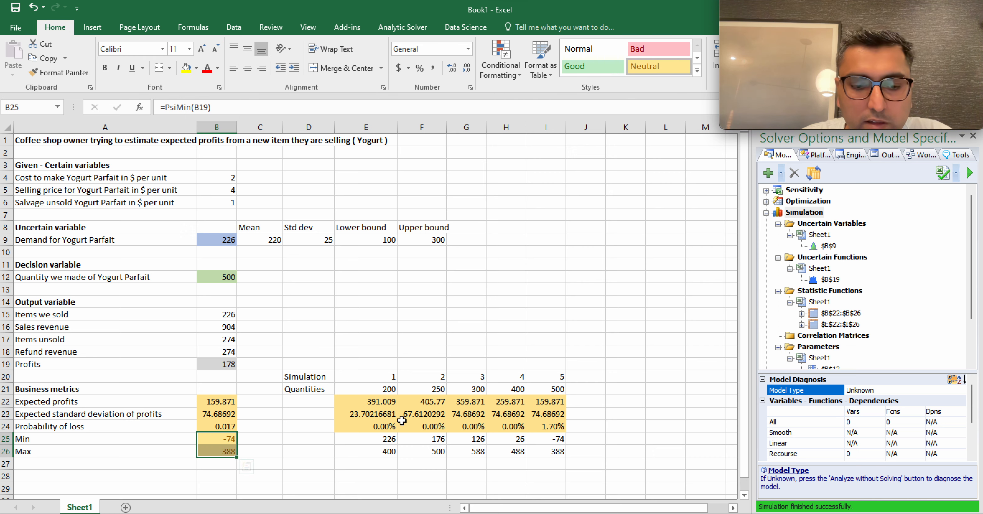
pyautogui.hotkey('ctrl', 'z')
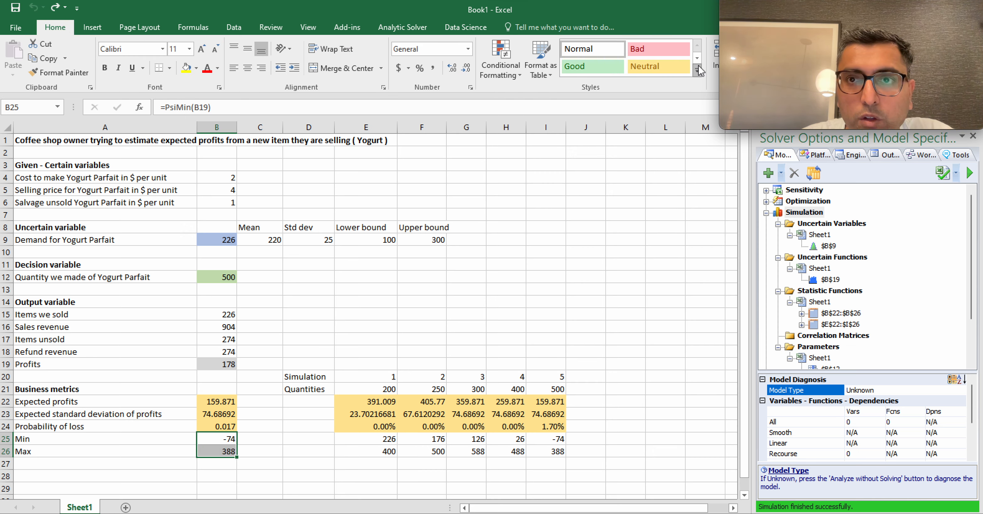
pyautogui.click(697, 71)
pyautogui.click(798, 191)
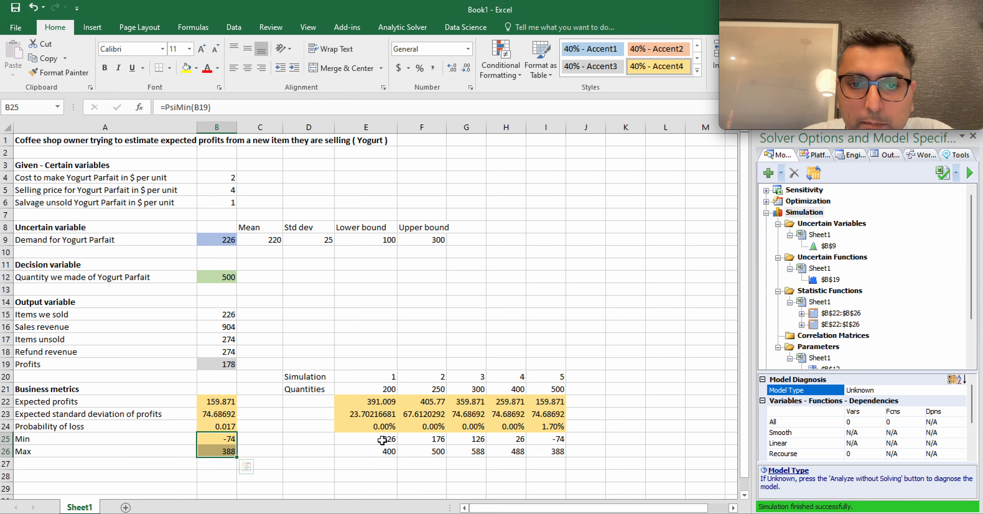
# Step: Apply the 40% - Accent4 cell style to the Min and Max results of all five simulations in E25:I26
pyautogui.moveTo(382, 442); pyautogui.dragTo(549, 453)
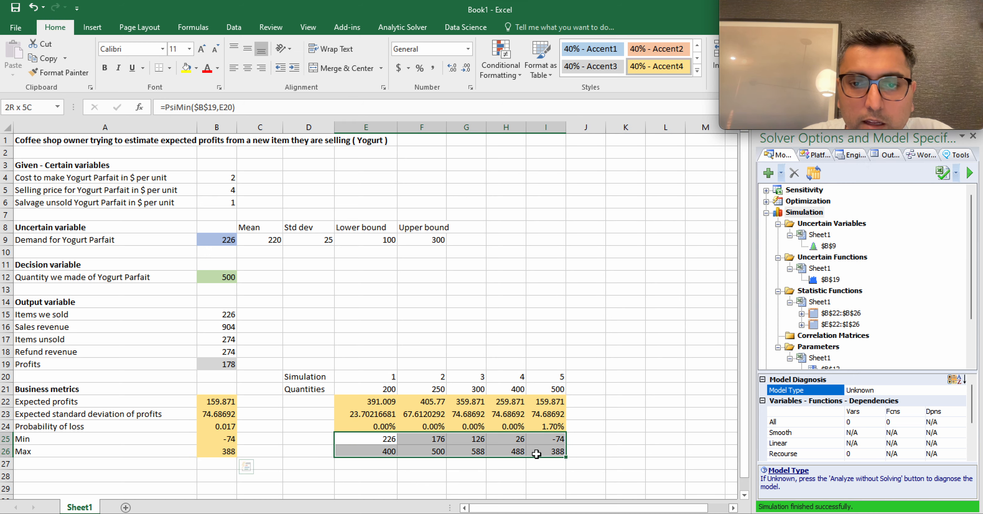
pyautogui.click(697, 71)
pyautogui.click(806, 190)
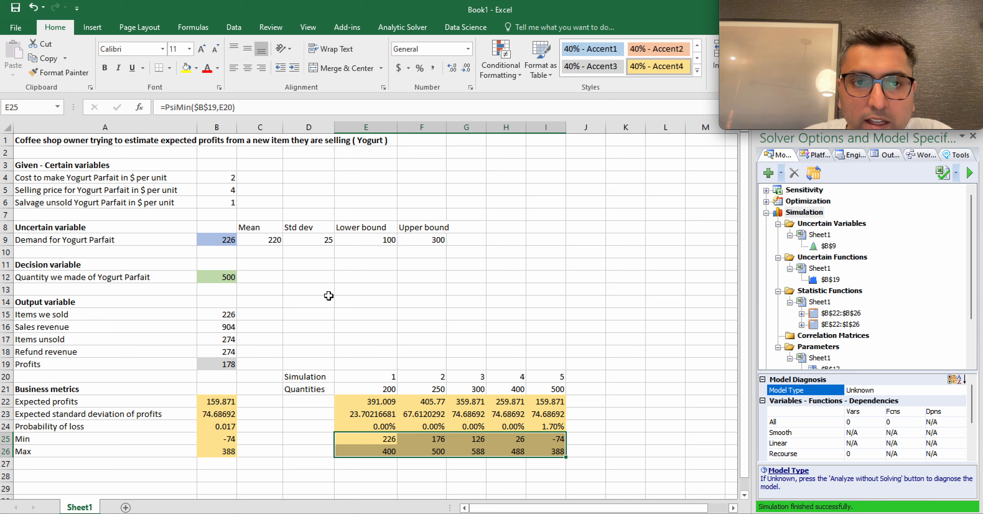
# Step: Inspect the uncertain variable B9 and the statistic functions B22:B26 in the simulation model tree
pyautogui.click(828, 246)
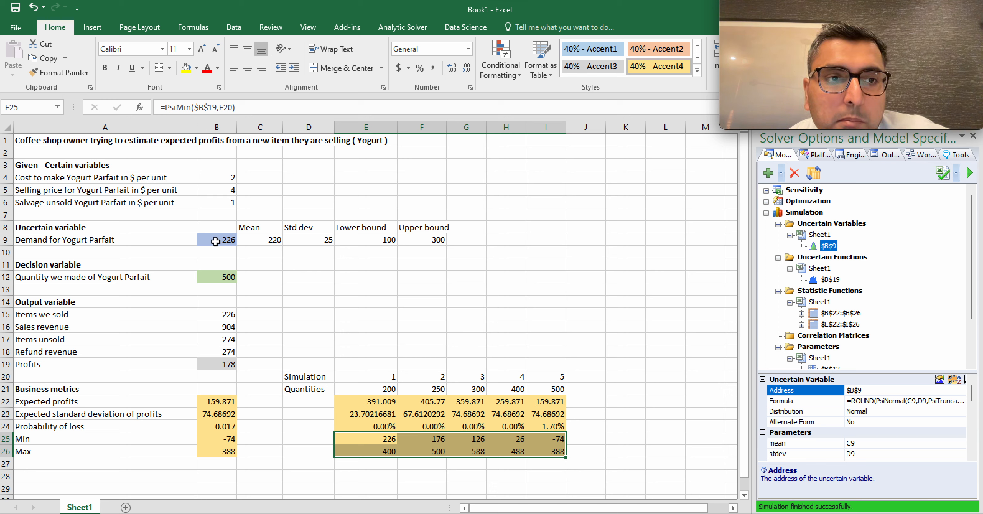
pyautogui.moveTo(215, 242)
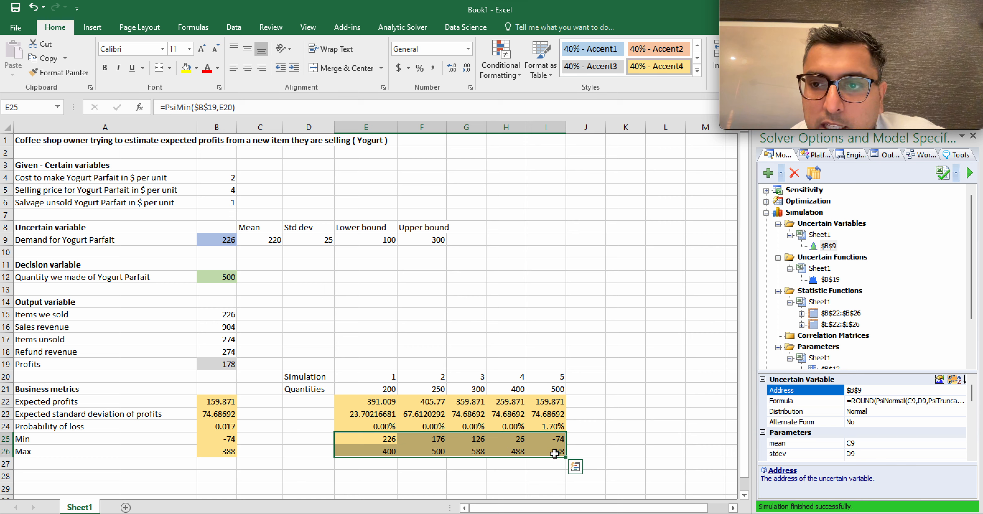
pyautogui.click(802, 314)
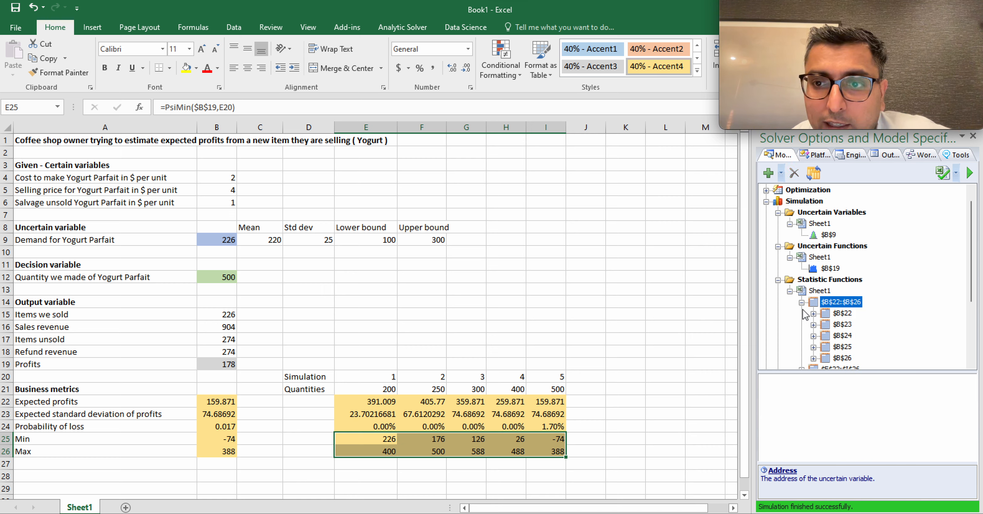
pyautogui.click(802, 302)
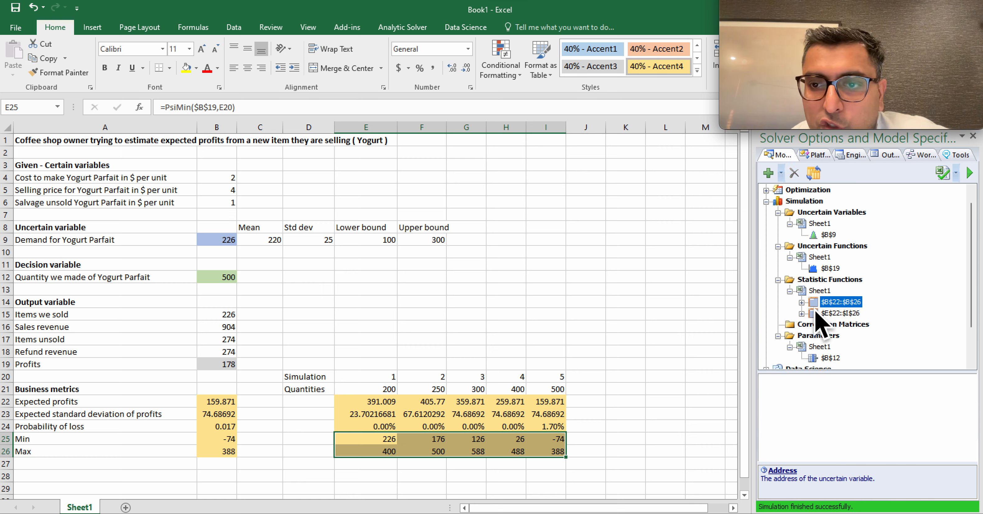
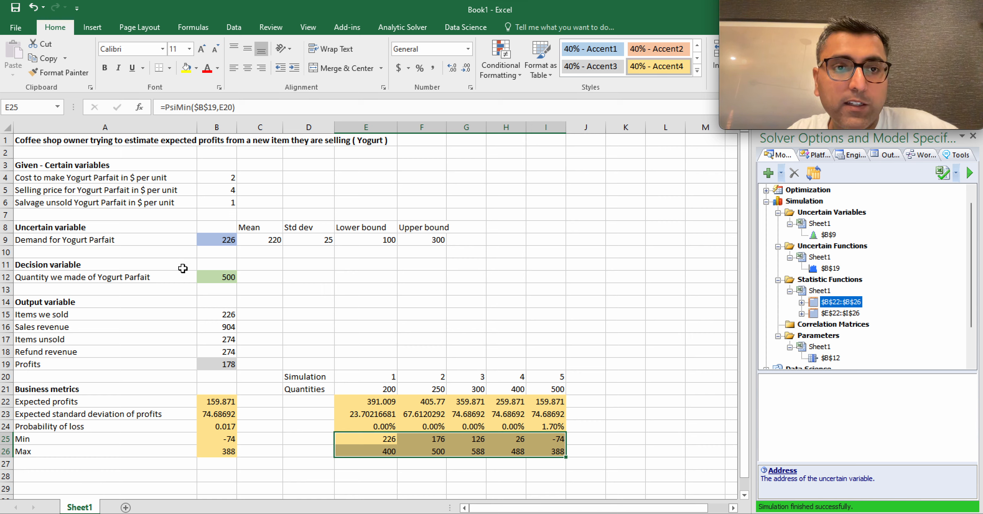
pyautogui.moveTo(229, 239)
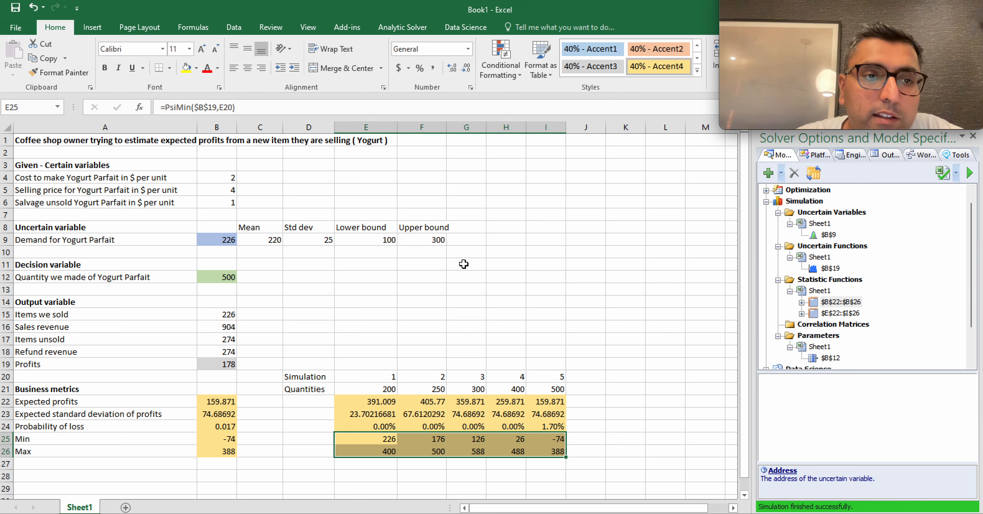
# Step: Browse the Common, Advanced, Discrete and Custom distributions available for uncertain variables, then close the Distributions window
pyautogui.click(404, 29)
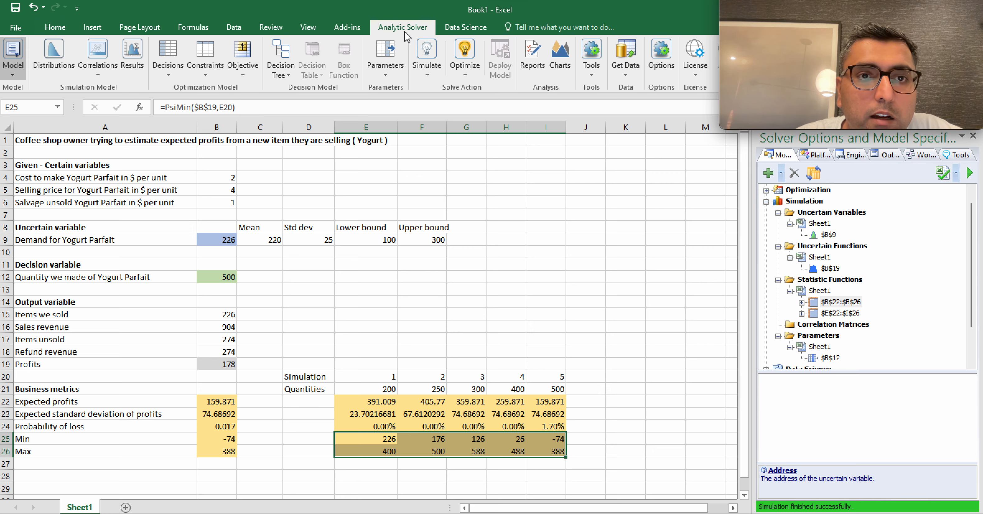
pyautogui.click(53, 54)
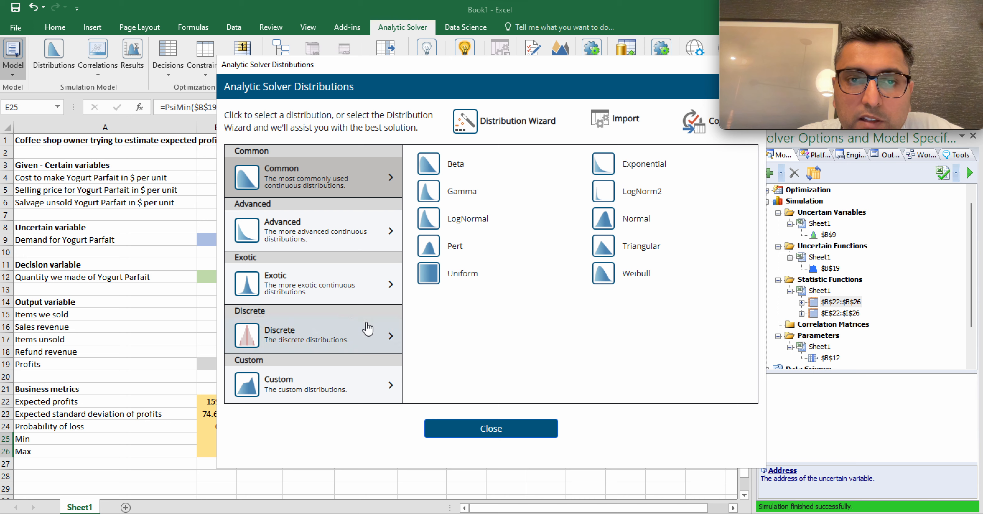
pyautogui.click(351, 325)
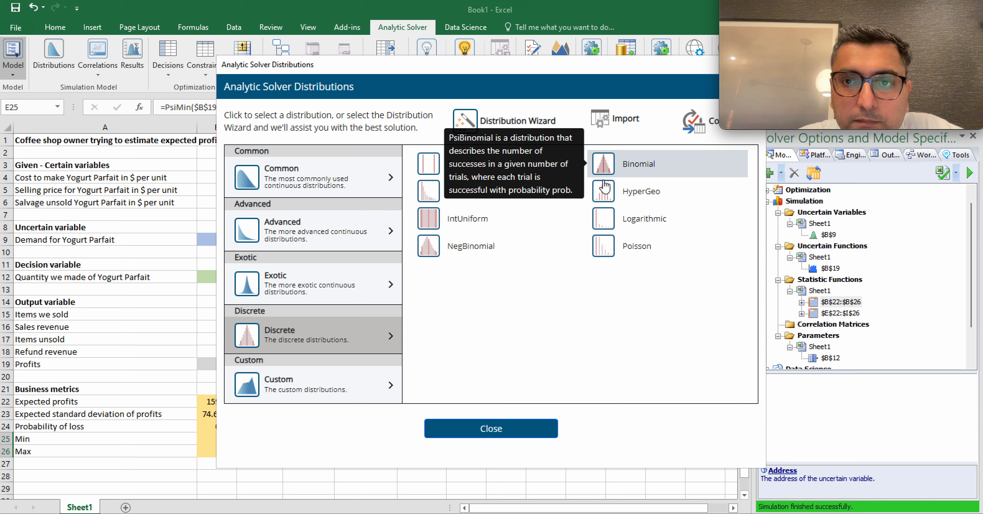
pyautogui.click(278, 388)
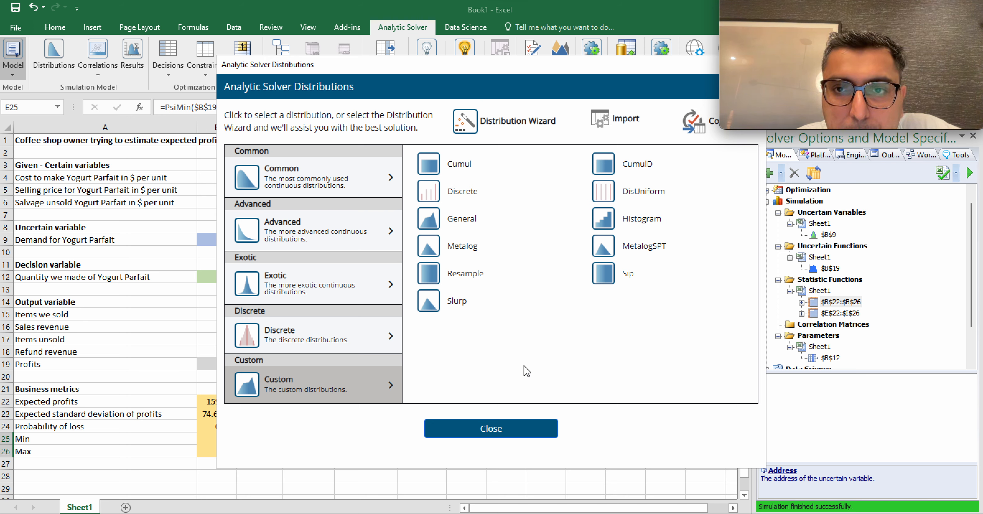
pyautogui.click(342, 338)
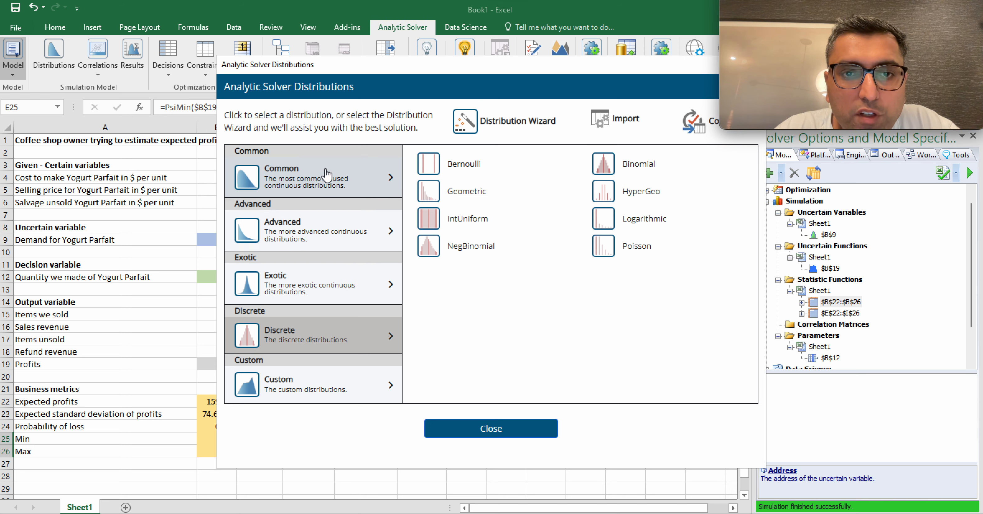
pyautogui.click(321, 245)
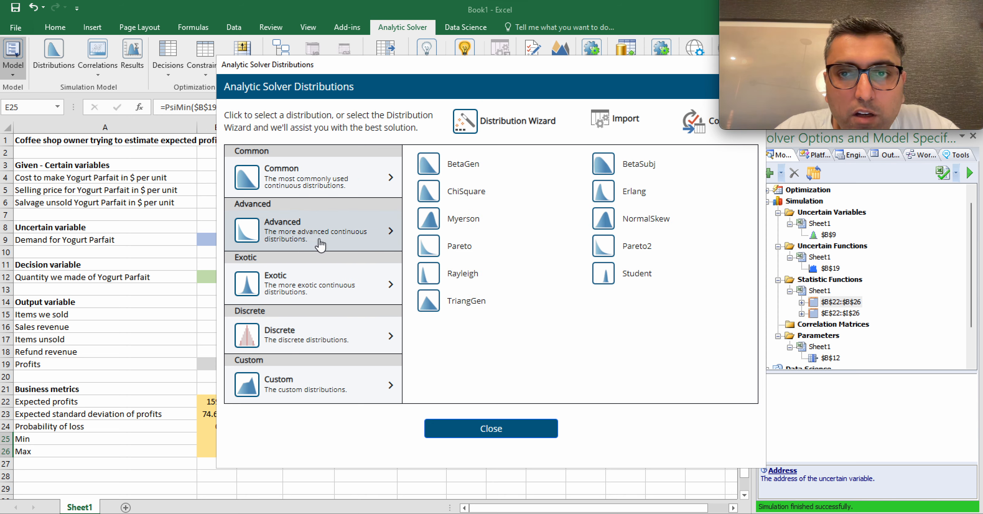
pyautogui.click(365, 179)
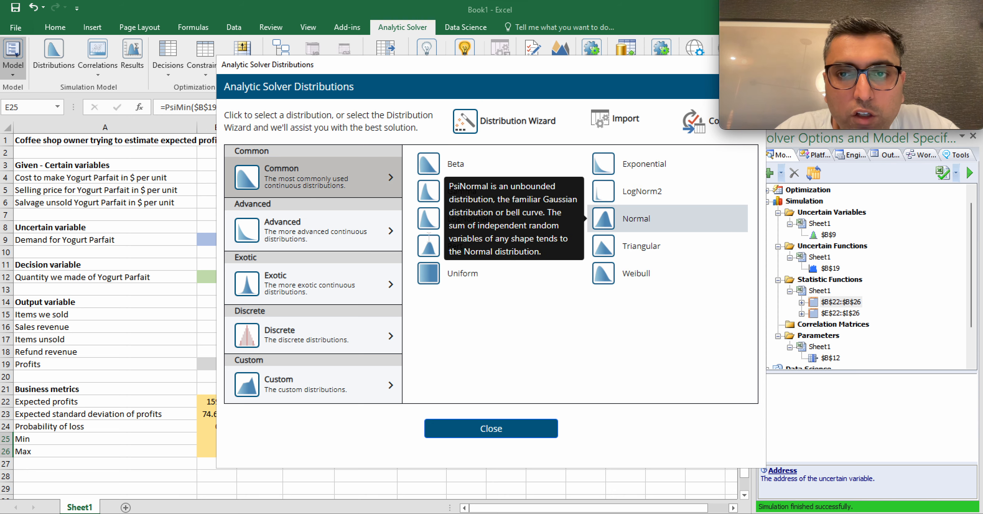
pyautogui.click(320, 334)
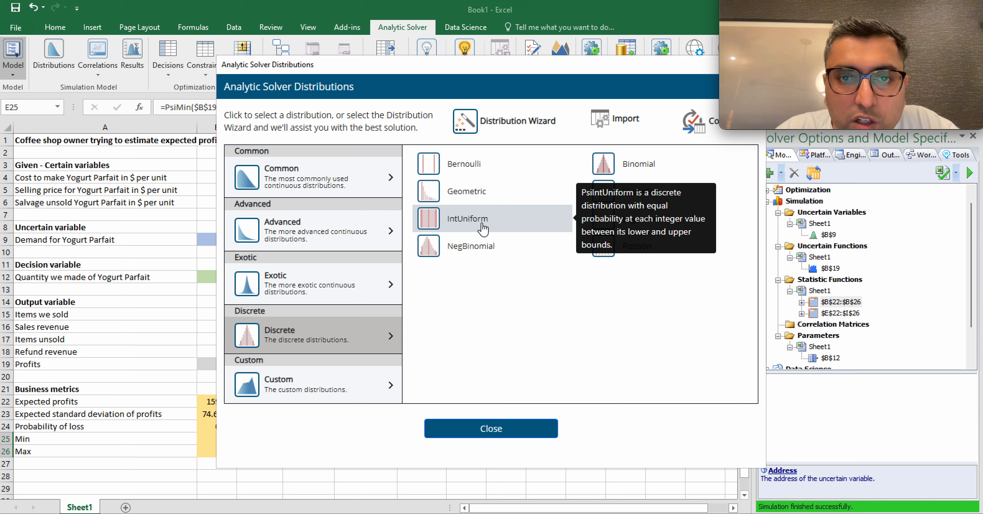
pyautogui.click(346, 376)
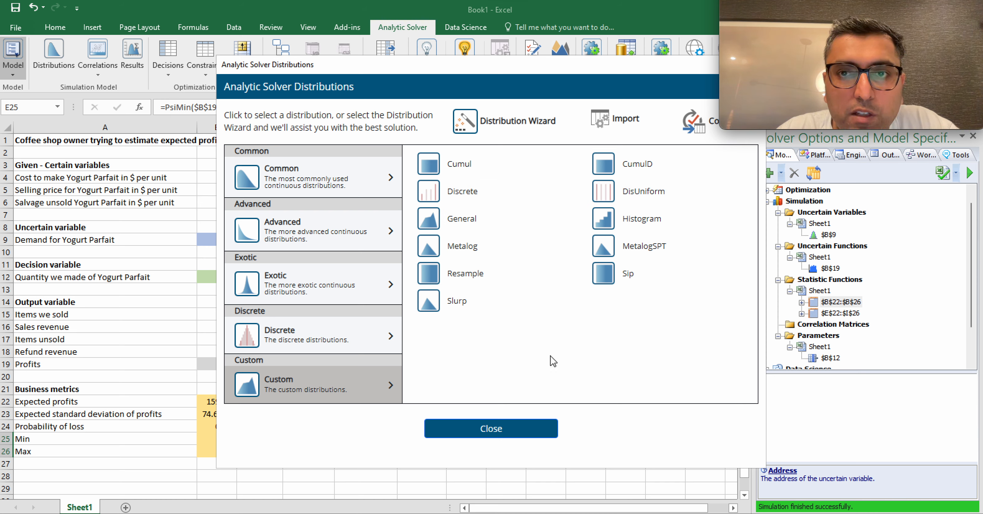
pyautogui.moveTo(504, 64); pyautogui.dragTo(622, 60)
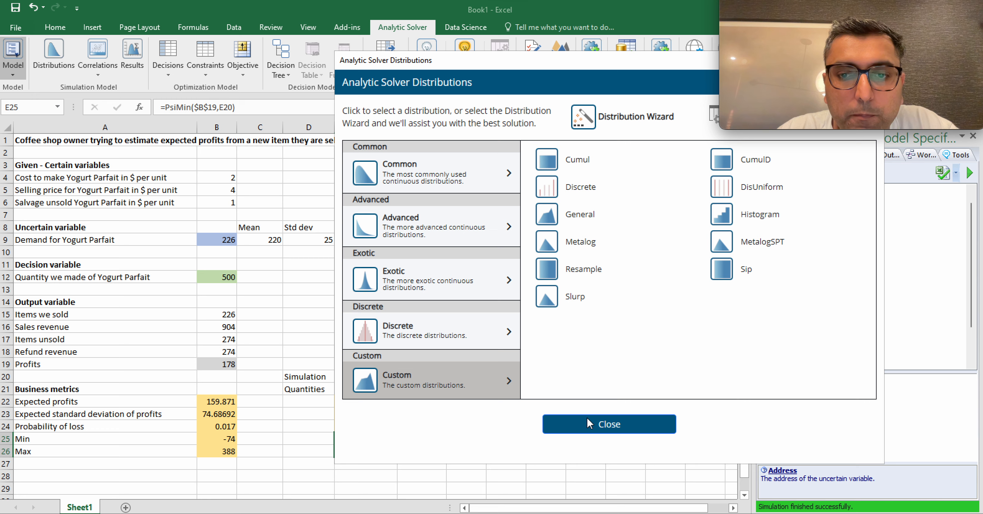
pyautogui.click(595, 425)
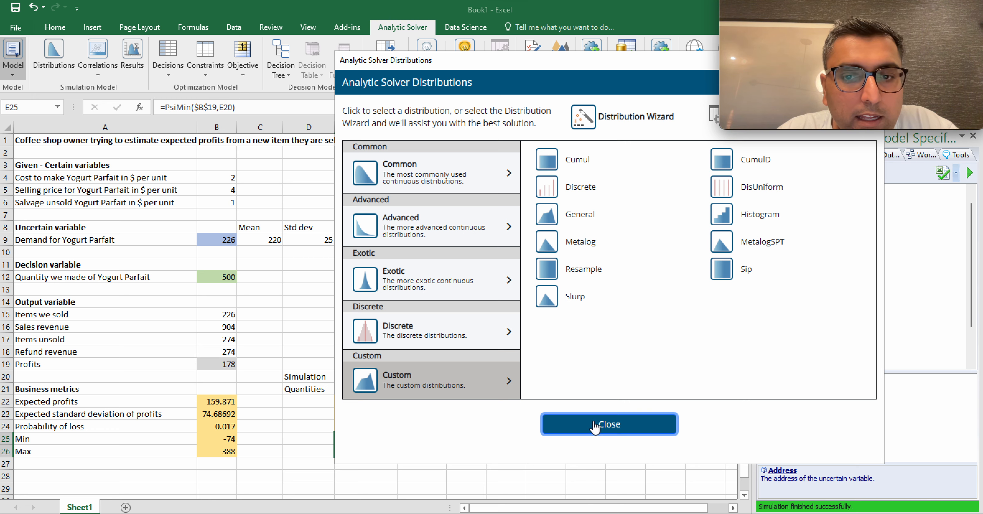
# Step: Add the label Customer satisfaction in A20 as a further output variable below Profits
pyautogui.click(213, 365)
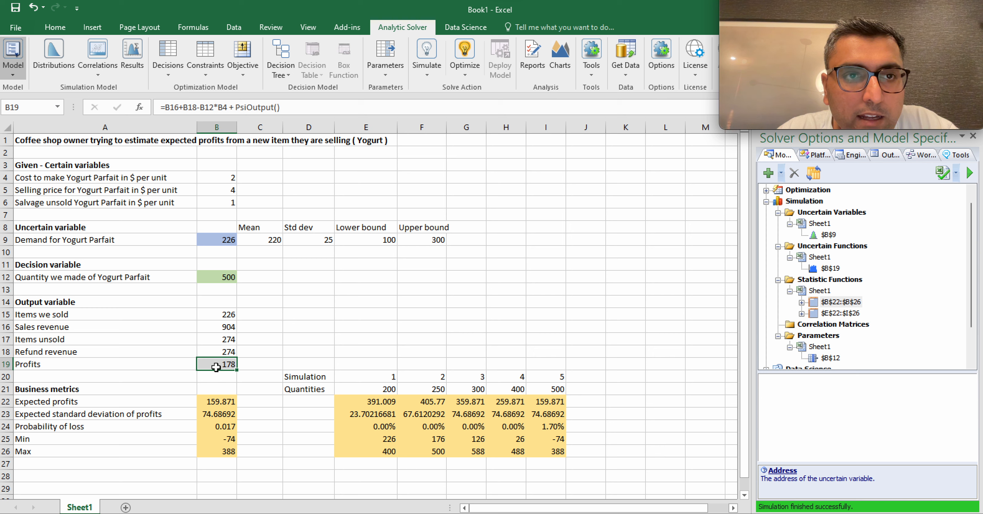
pyautogui.click(165, 378)
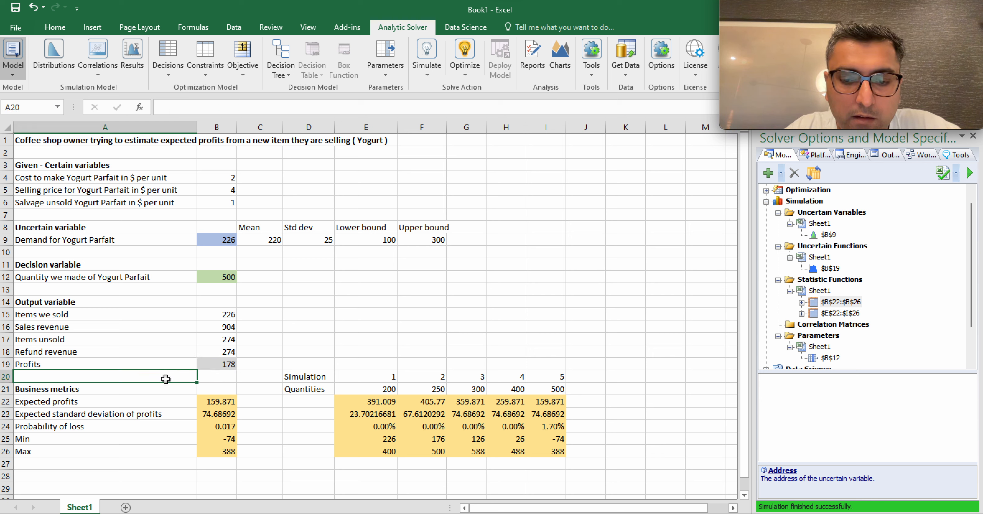
pyautogui.write('Cust')
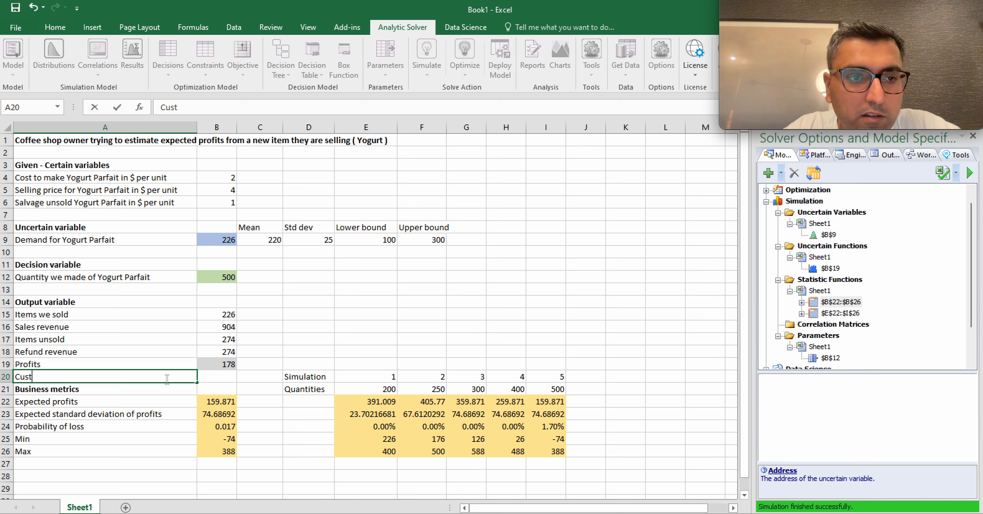
pyautogui.write('omer sati')
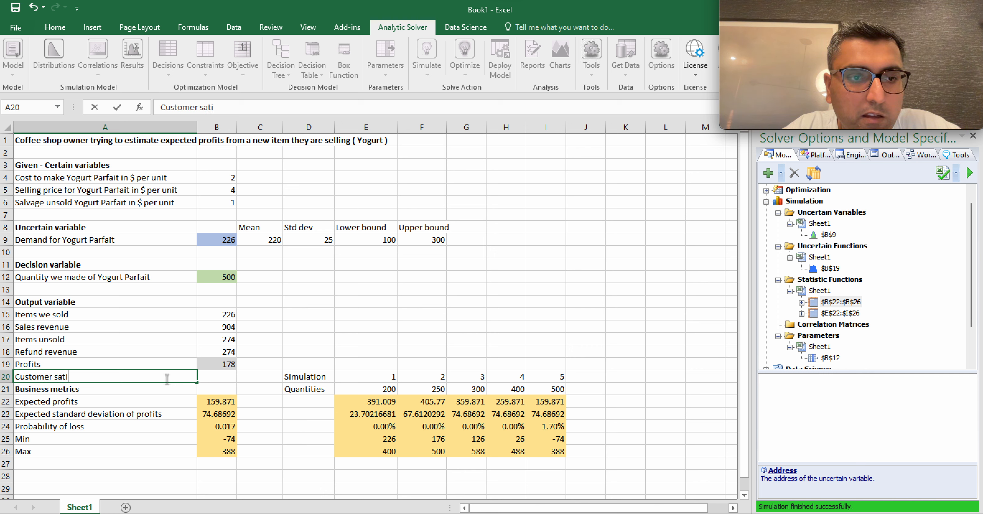
pyautogui.write('sfaction')
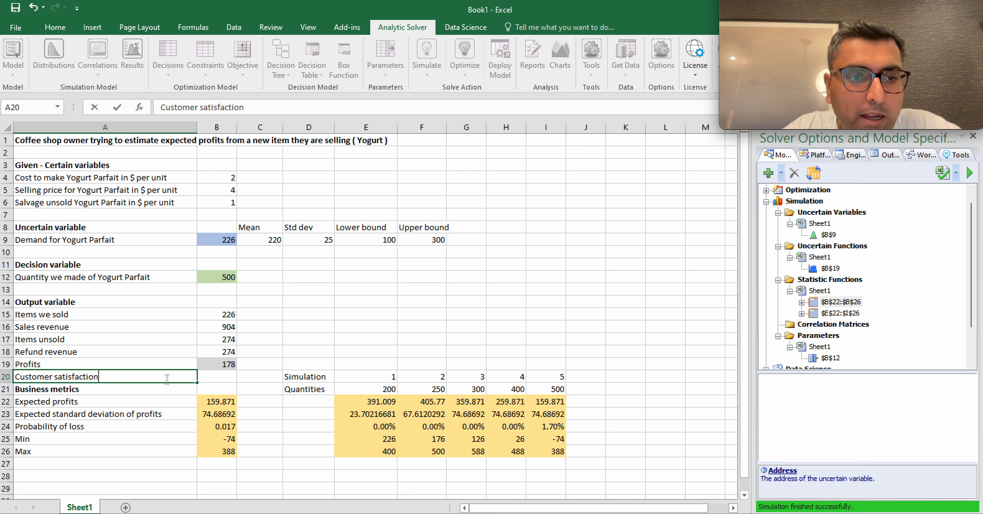
pyautogui.press('Tab')
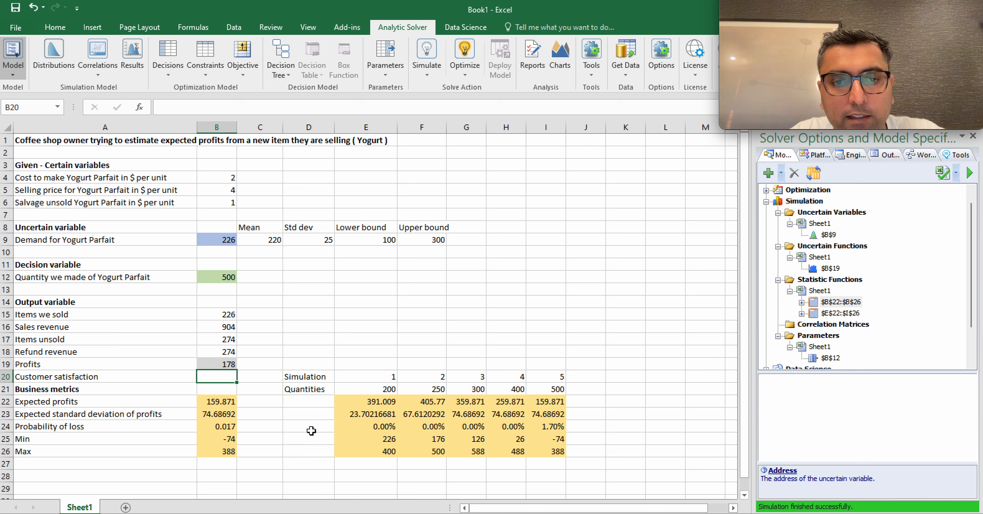
# Step: Review the quantity parameter formula in B12 and compare the expected profits of simulations 1 and 2 in E22:F22
pyautogui.click(208, 276)
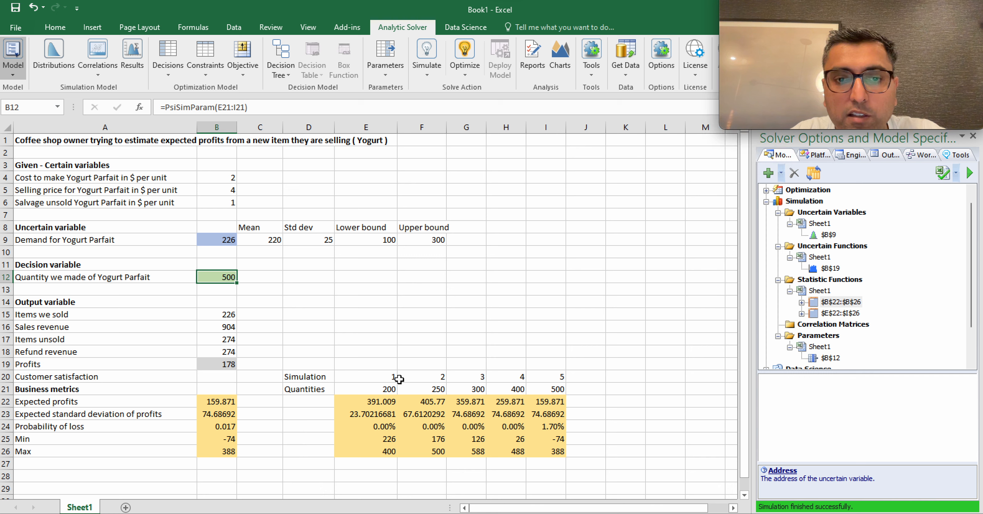
pyautogui.click(365, 402)
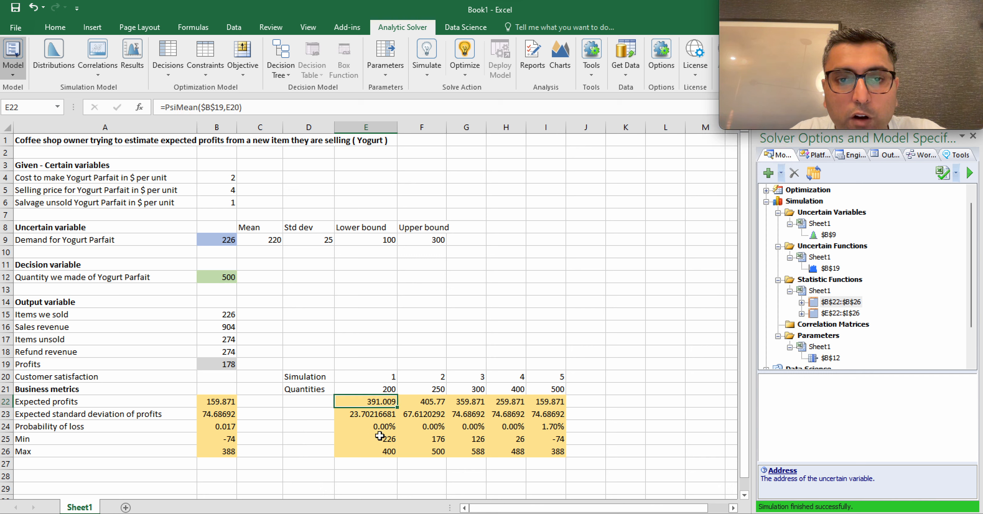
pyautogui.click(378, 377)
pyautogui.moveTo(378, 377); pyautogui.dragTo(547, 378)
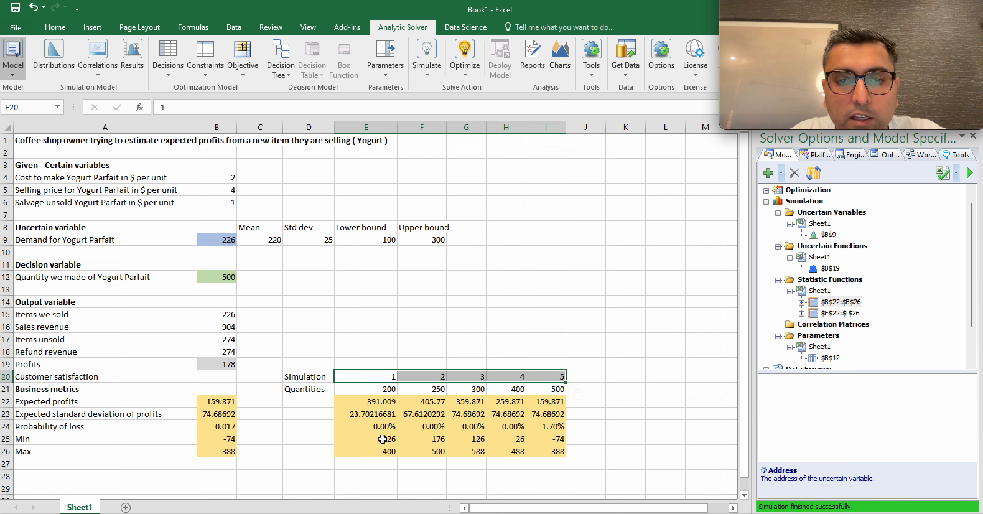
pyautogui.click(437, 402)
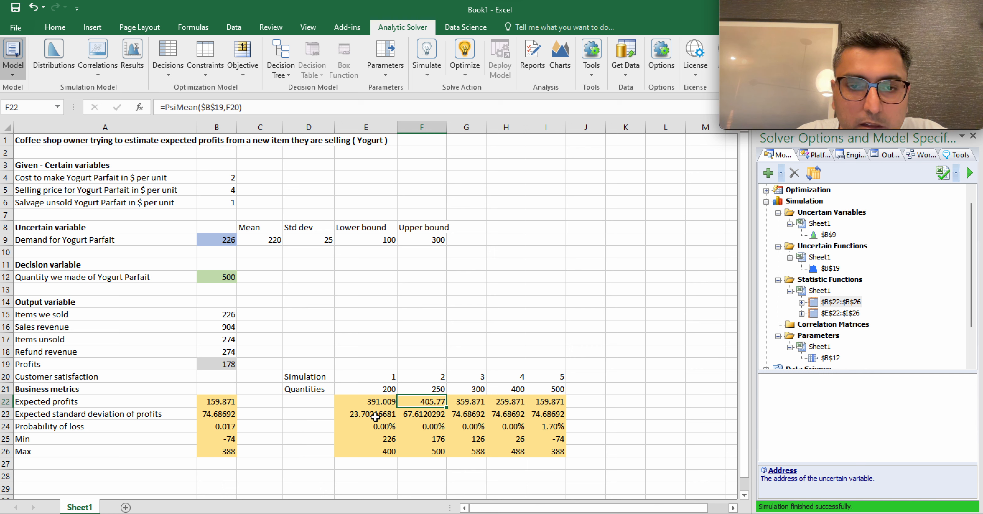
# Step: Compare the probability of loss and Min for simulation 5 in column I with the metrics of simulations 1 to 4
pyautogui.click(116, 467)
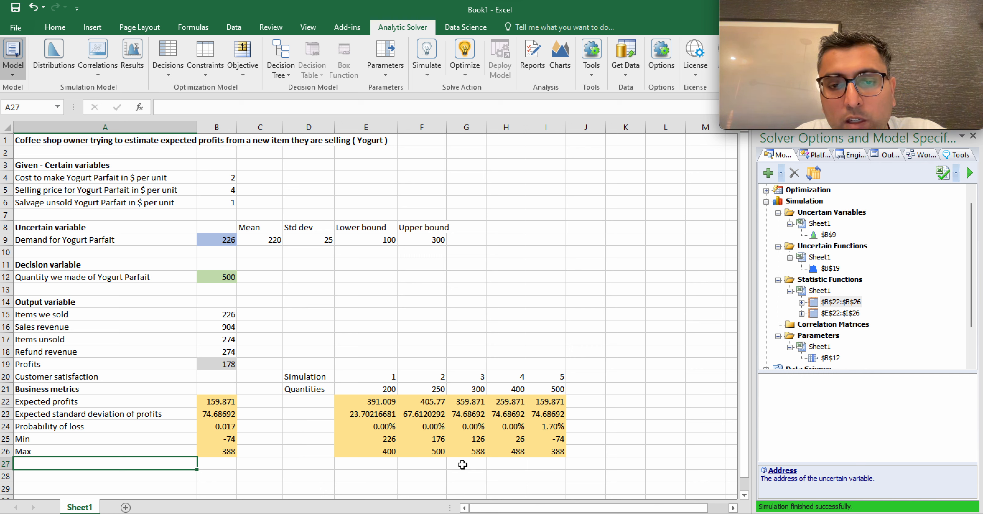
pyautogui.click(550, 427)
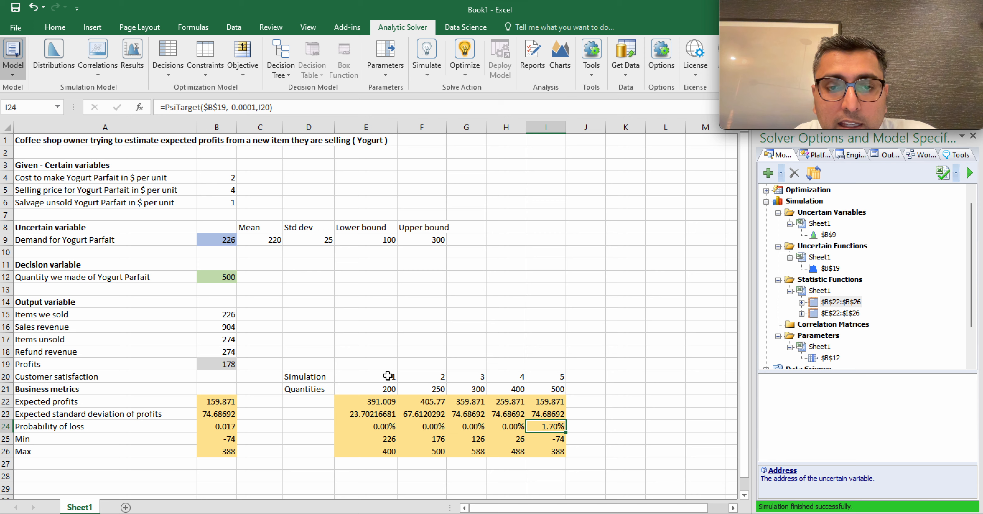
pyautogui.moveTo(391, 377); pyautogui.dragTo(520, 439)
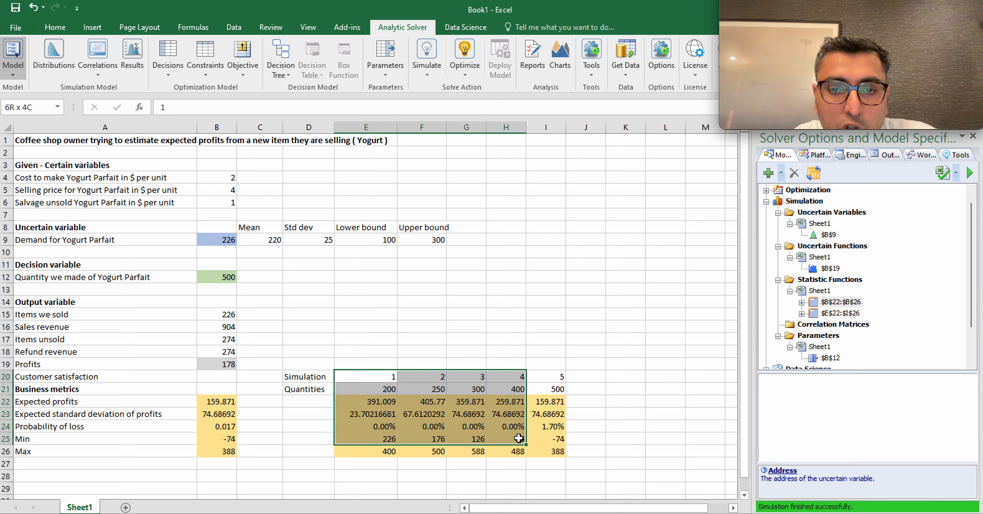
pyautogui.click(558, 377)
pyautogui.click(558, 442)
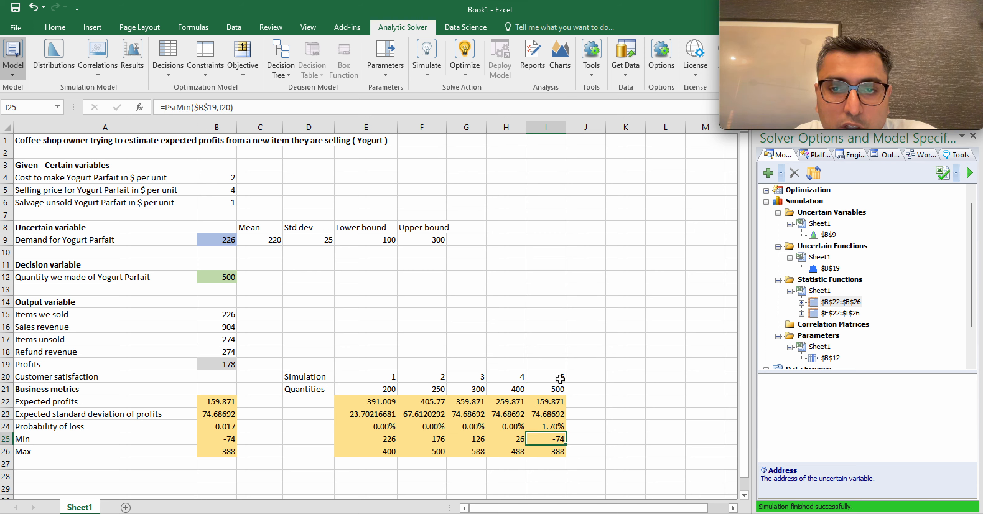